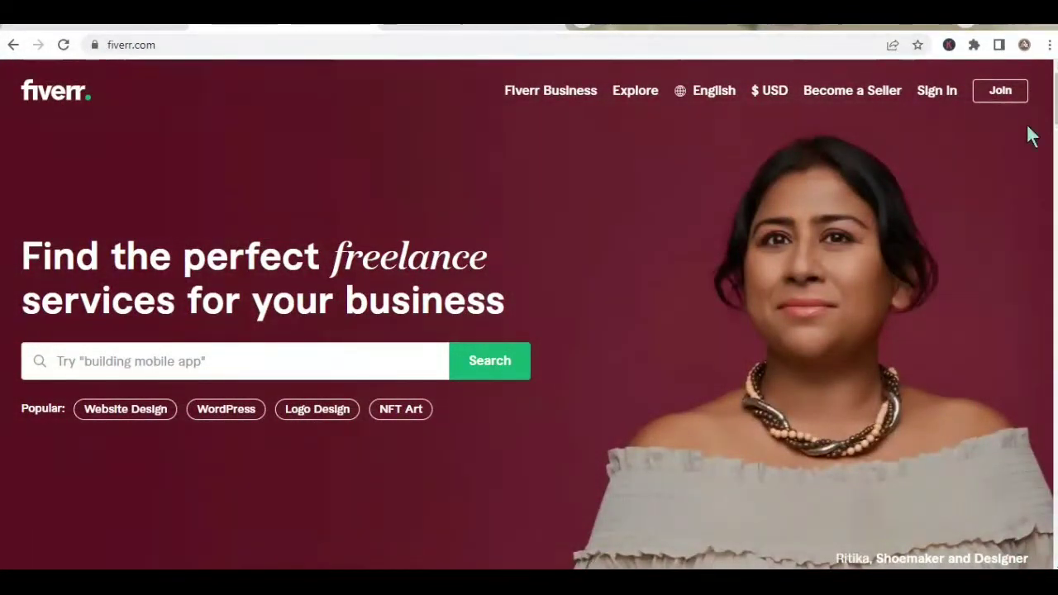
- Sign in to Fiverr through Google with the first listed account
left_click(941, 95)
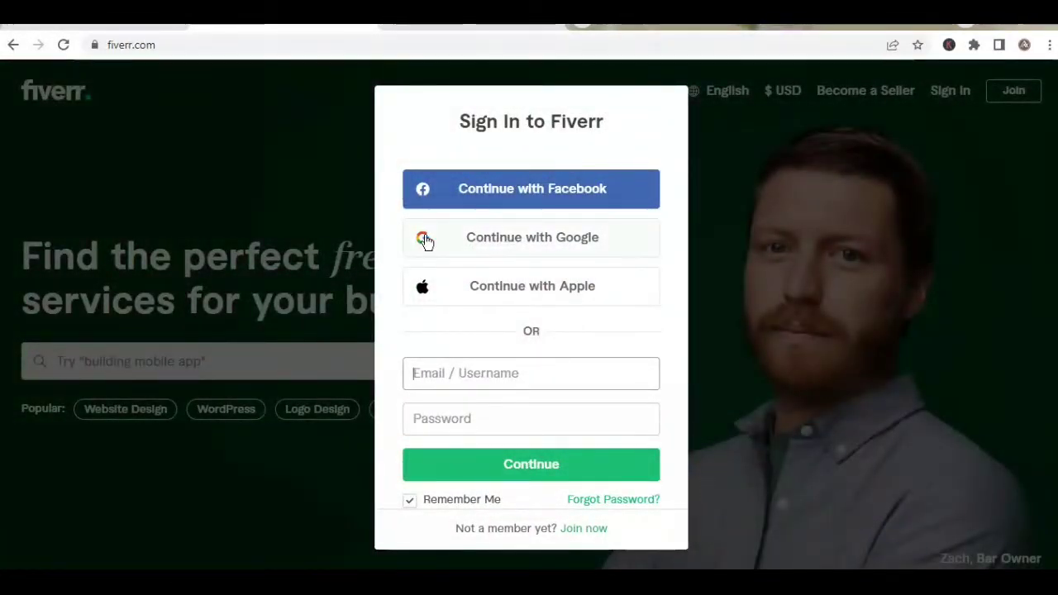
left_click(489, 240)
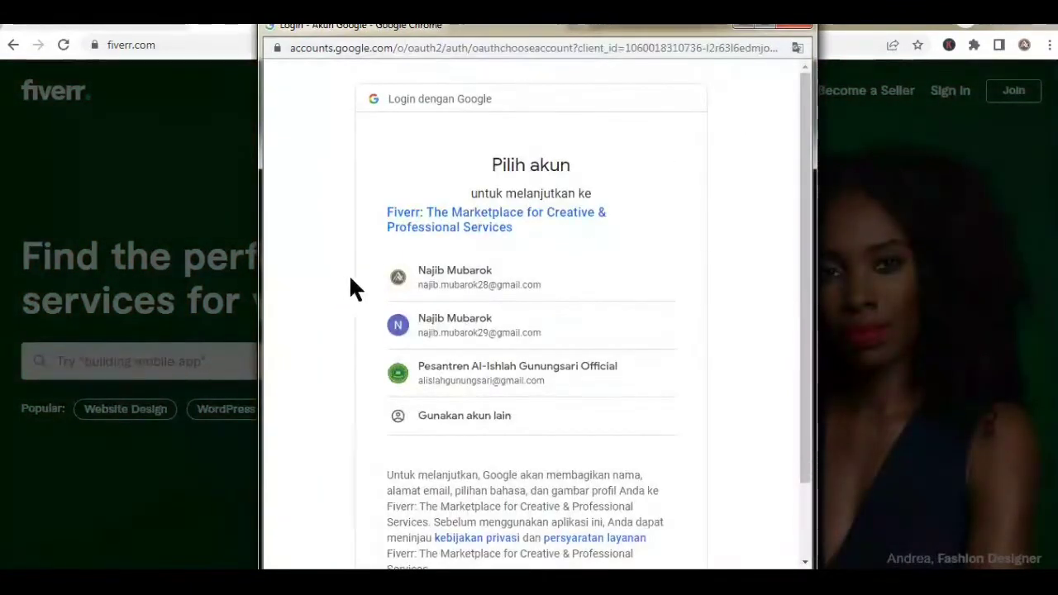
left_click(400, 276)
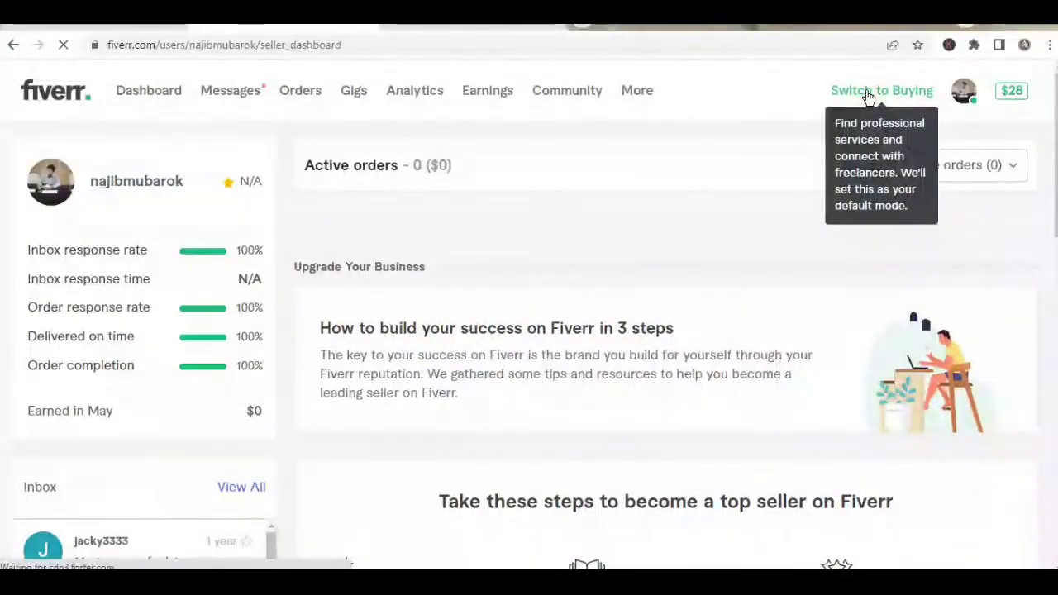
- Switch to buying mode and examine the buyer home page's popular gigs, verified Pro services and service search
scroll(327, 366, "down", 4)
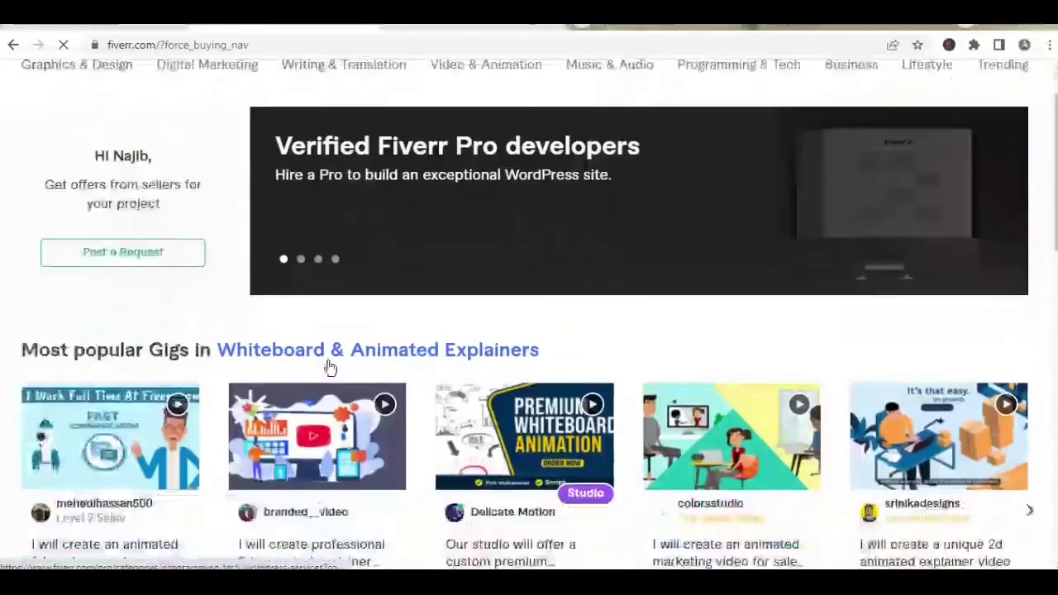
scroll(331, 366, "up", 4)
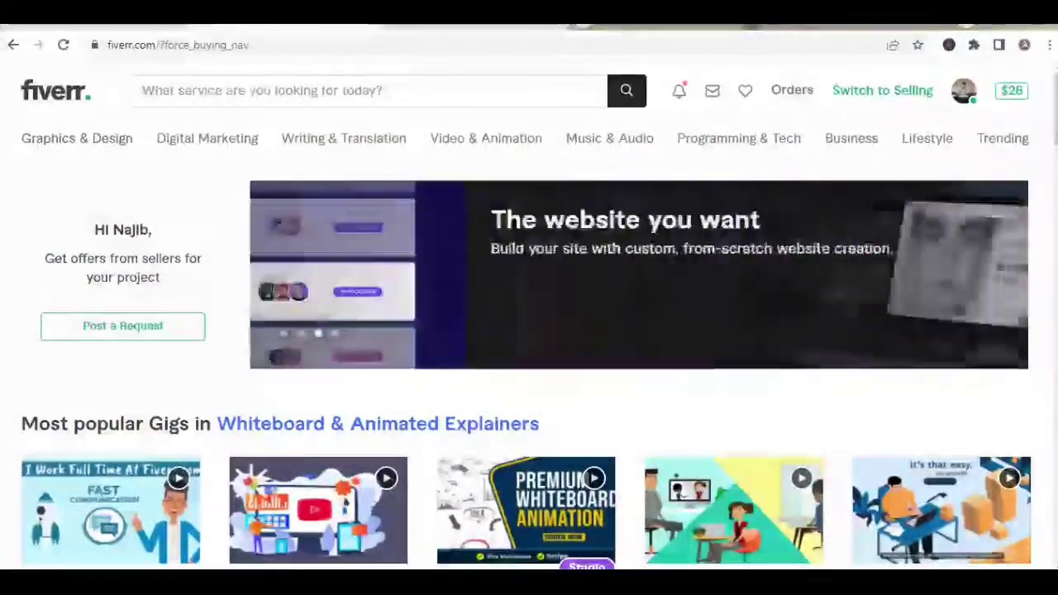
scroll(430, 315, "down", 3)
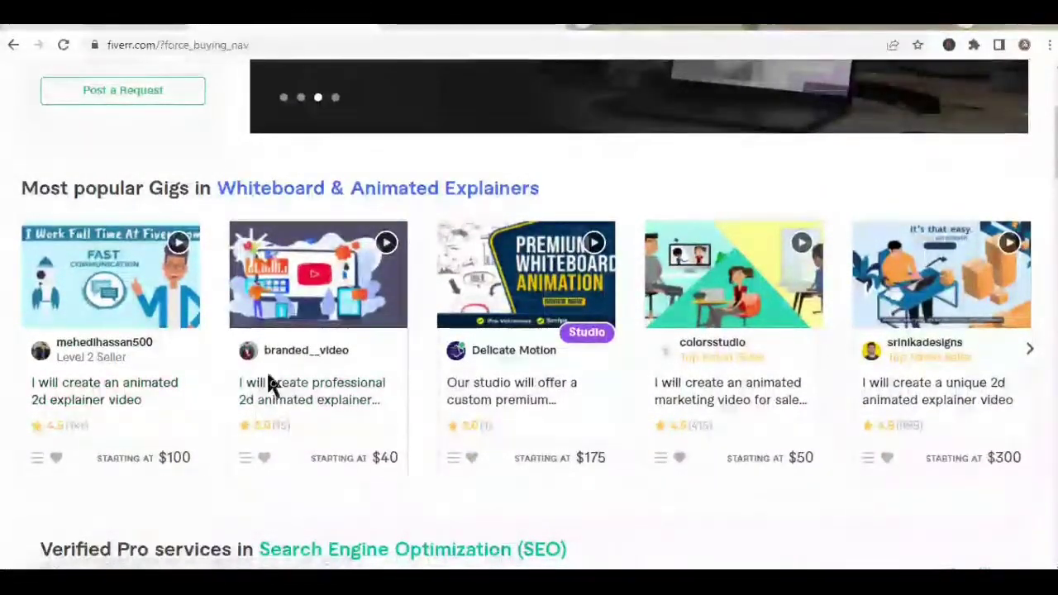
scroll(60, 268, "up", 3)
left_click(162, 101)
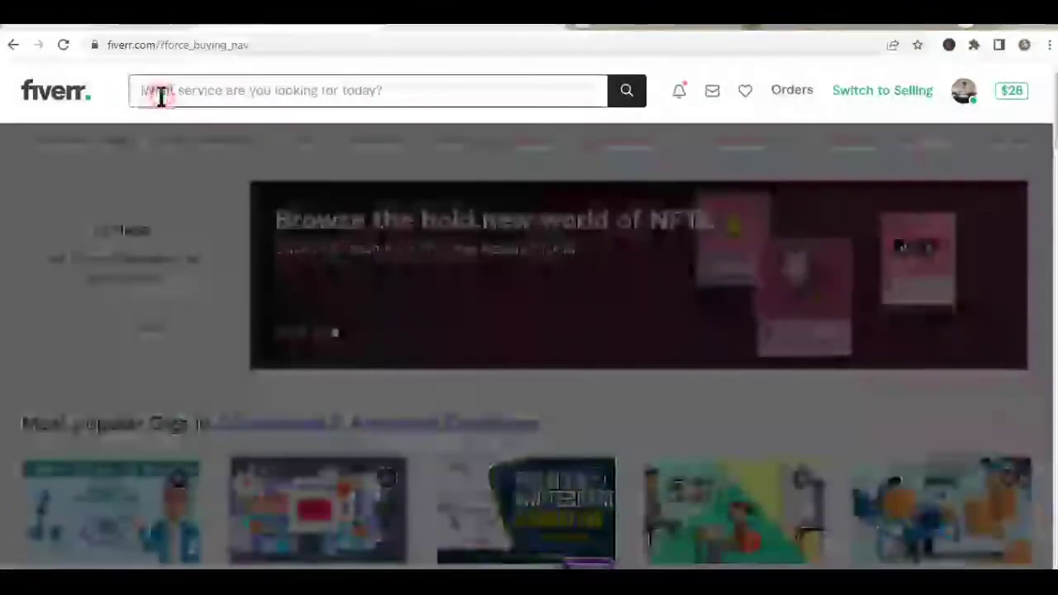
left_click(159, 93)
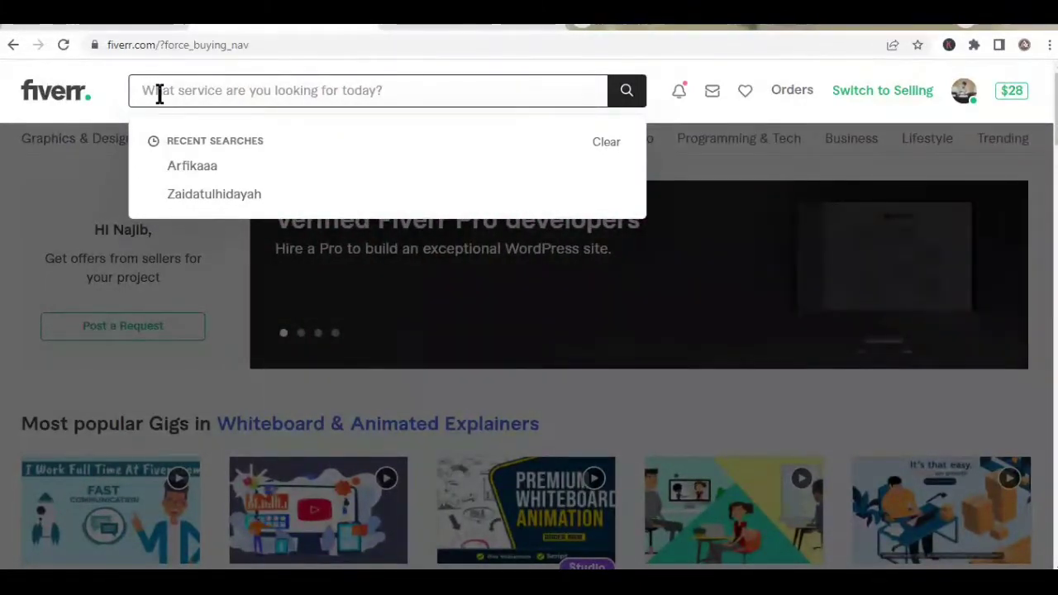
left_click(6, 258)
scroll(137, 366, "down", 7)
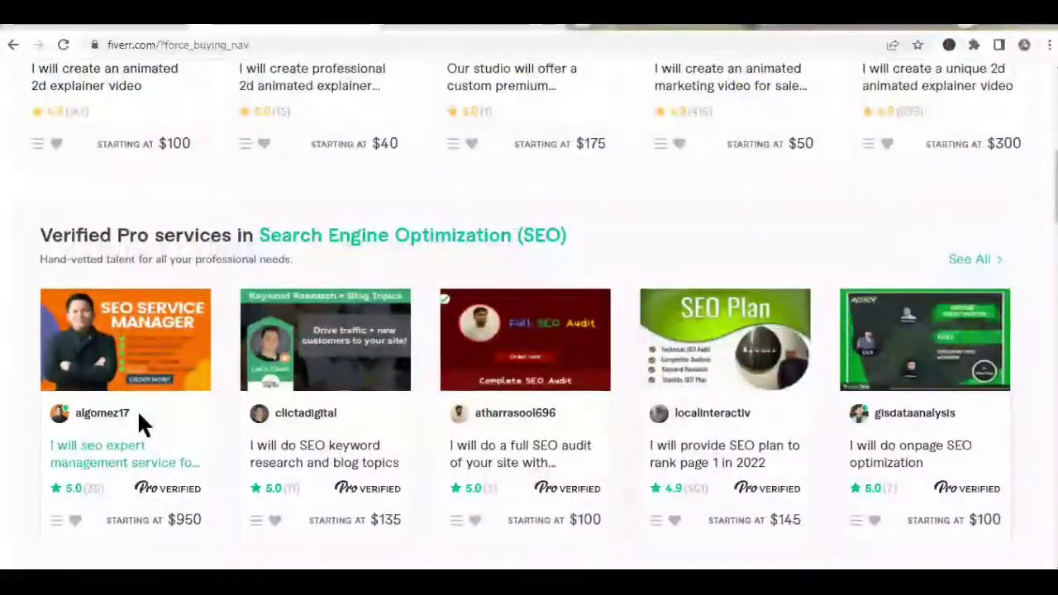
scroll(137, 408, "up", 8)
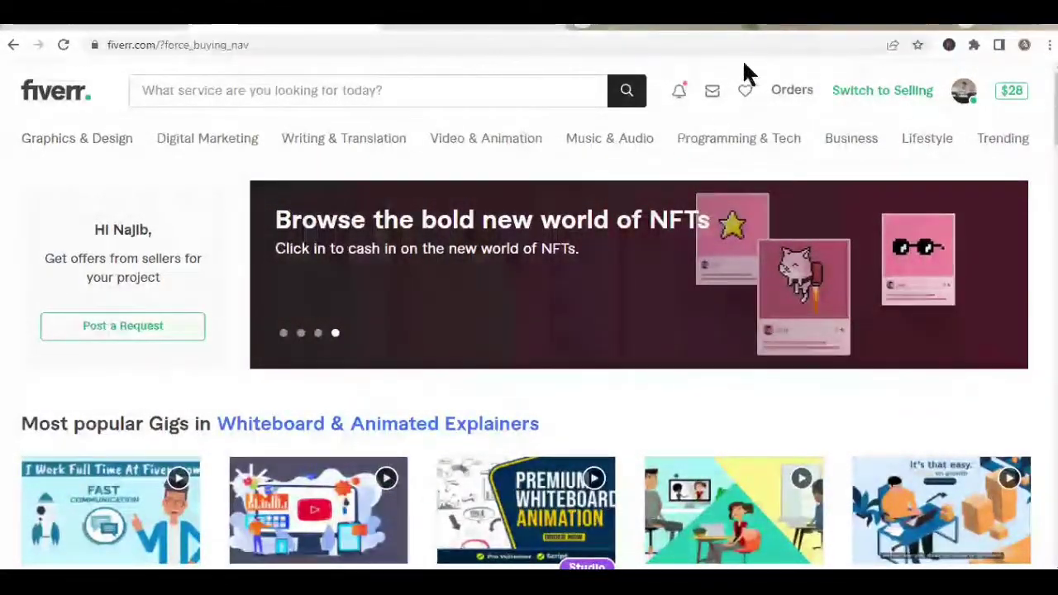
- Switch to selling mode and examine the dashboard's inbox conversations and seller performance figures
left_click(884, 91)
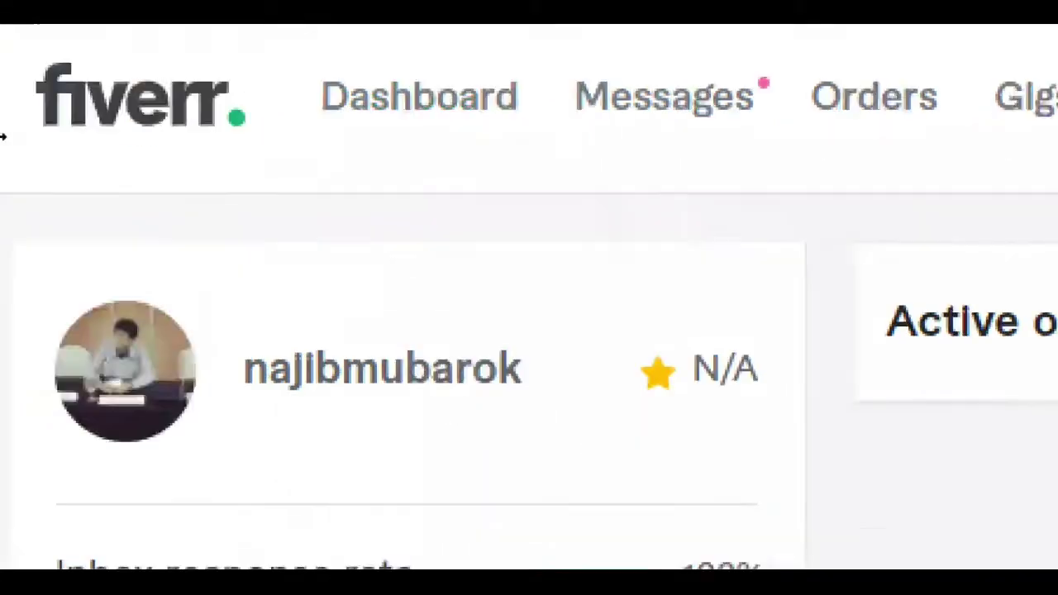
scroll(50, 223, "down", 8)
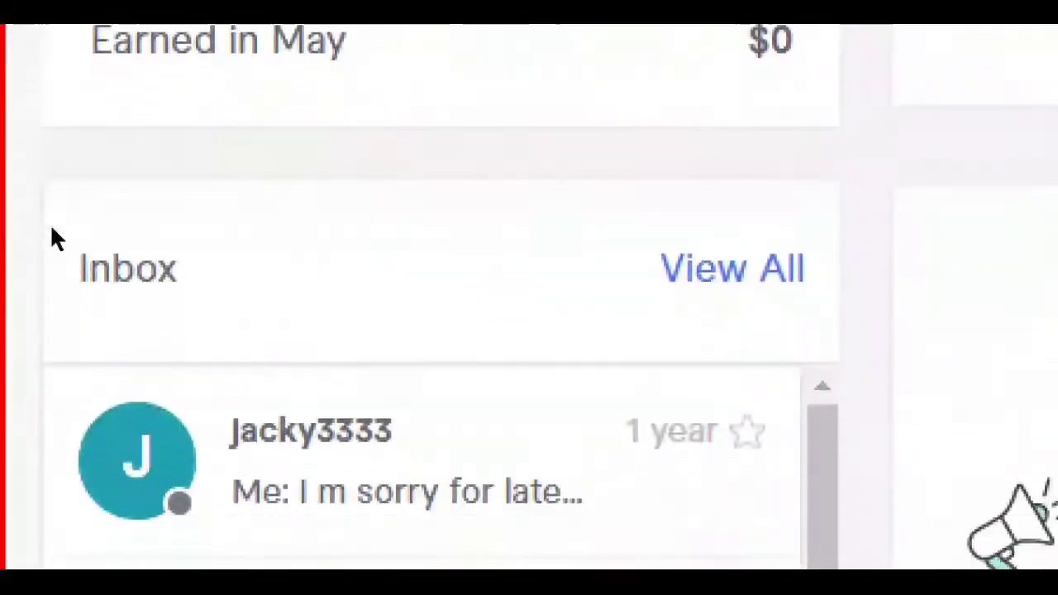
scroll(50, 223, "down", 2)
scroll(78, 170, "down", 3)
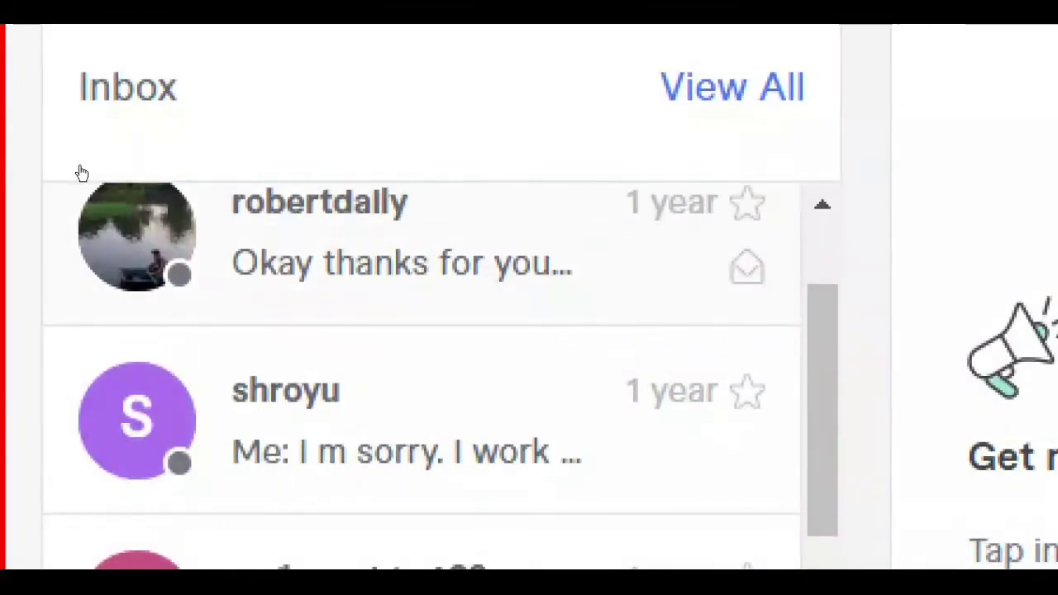
scroll(81, 173, "down", 10)
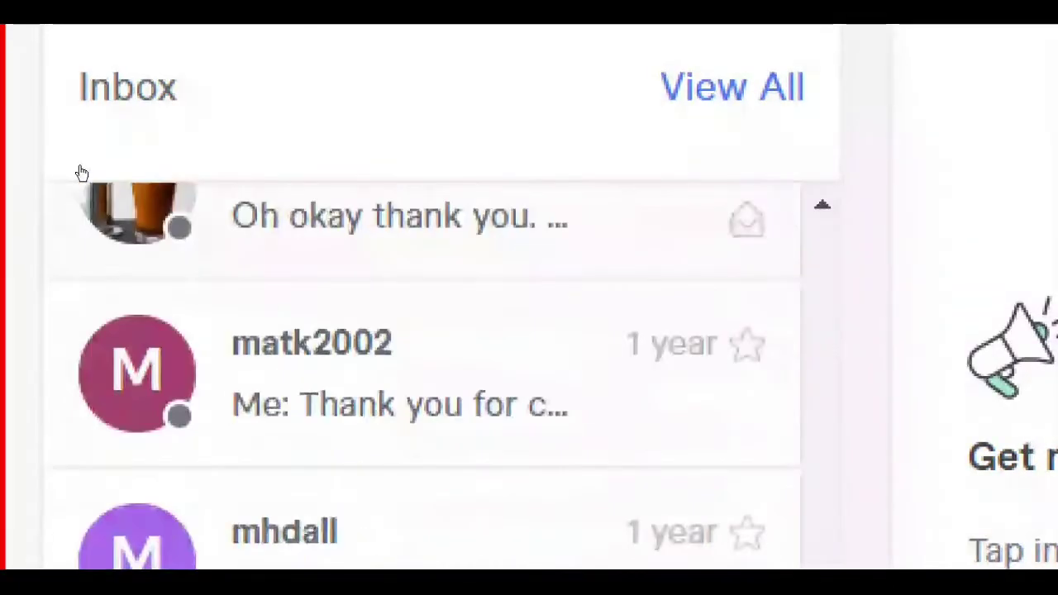
scroll(81, 173, "down", 5)
scroll(83, 177, "up", 6)
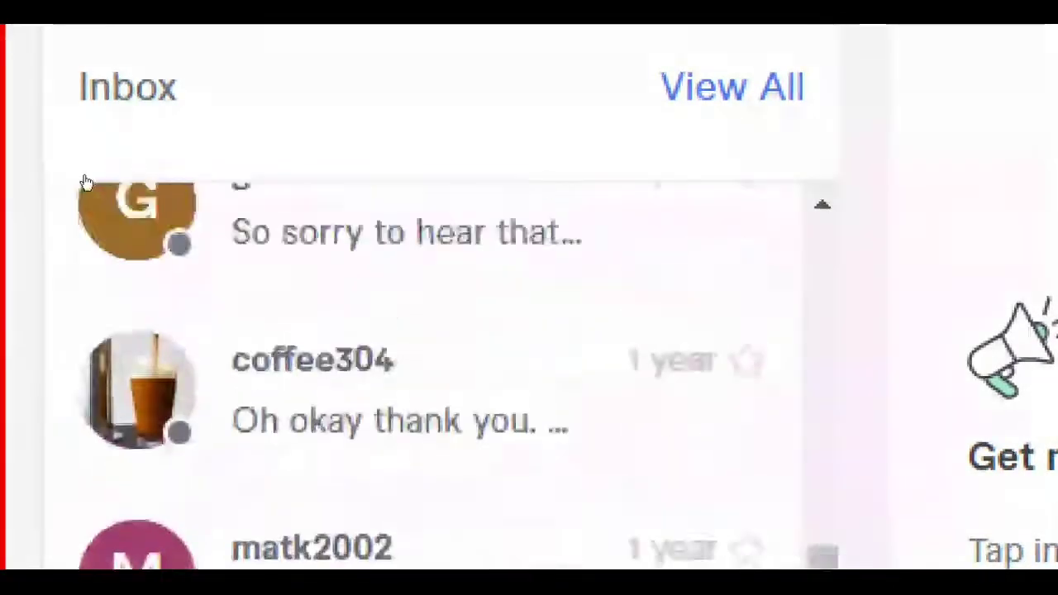
scroll(86, 182, "up", 5)
scroll(86, 182, "down", 1)
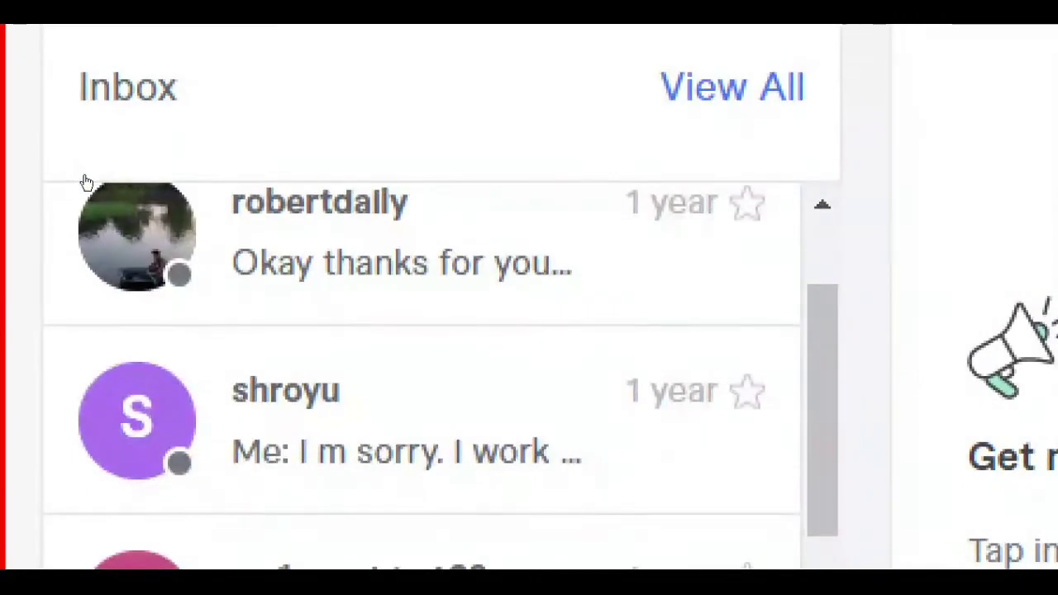
scroll(85, 182, "down", 2)
scroll(118, 241, "down", 5)
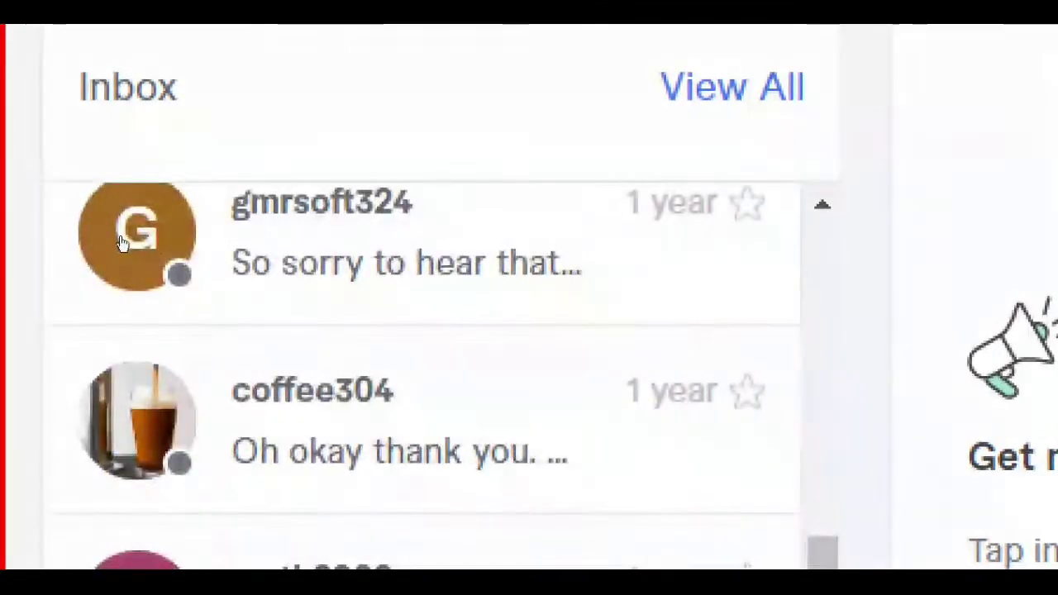
scroll(118, 241, "up", 8)
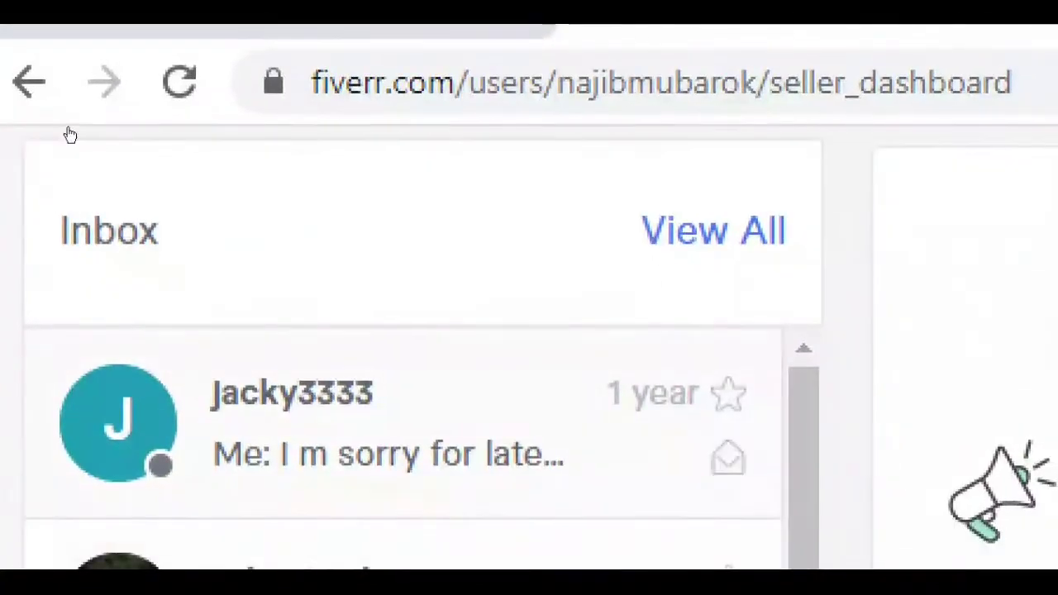
scroll(69, 135, "up", 5)
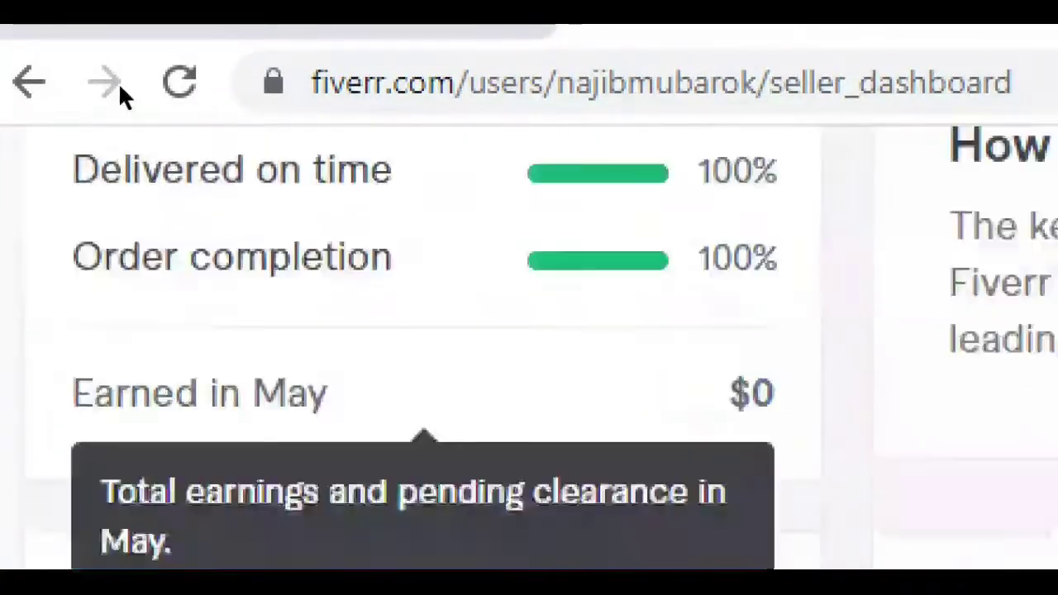
scroll(118, 91, "up", 5)
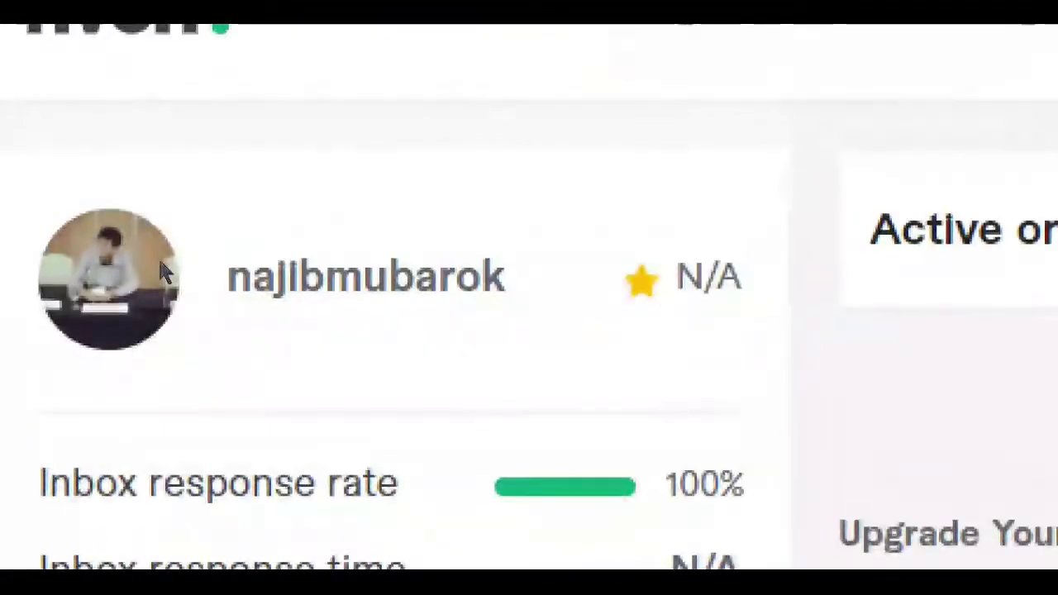
- Open the gigs list and examine the paused math-problem gig's details, including its order queue limit and watermark settings
mouse_move(233, 257)
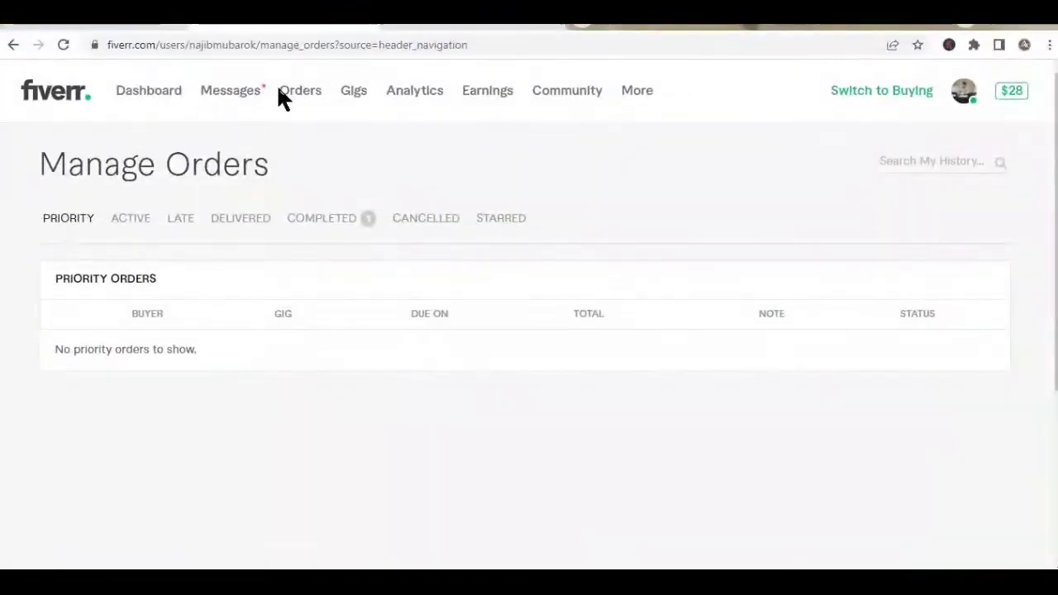
left_click(348, 97)
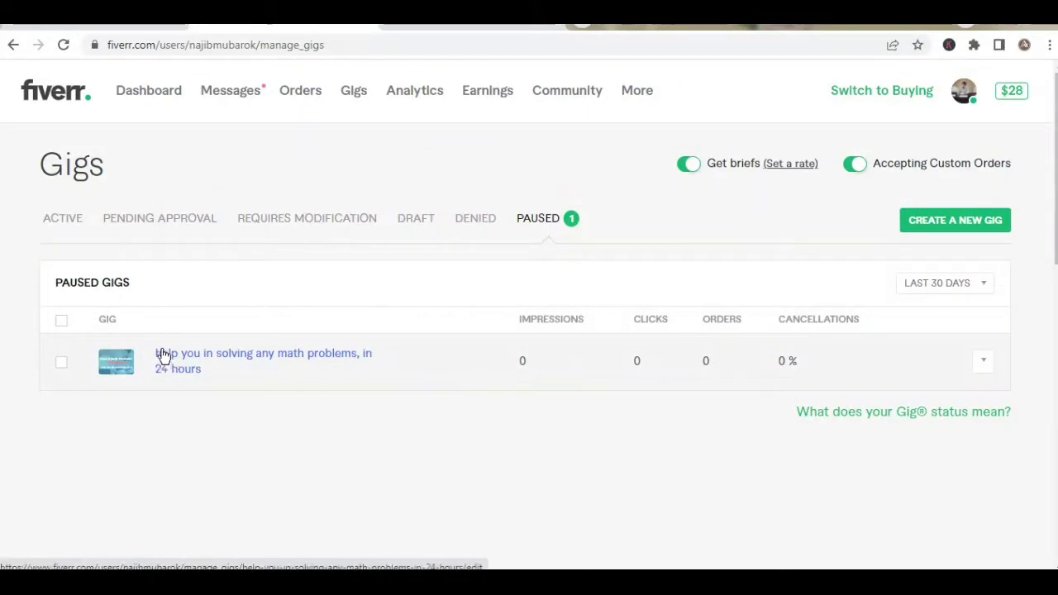
left_click(121, 367)
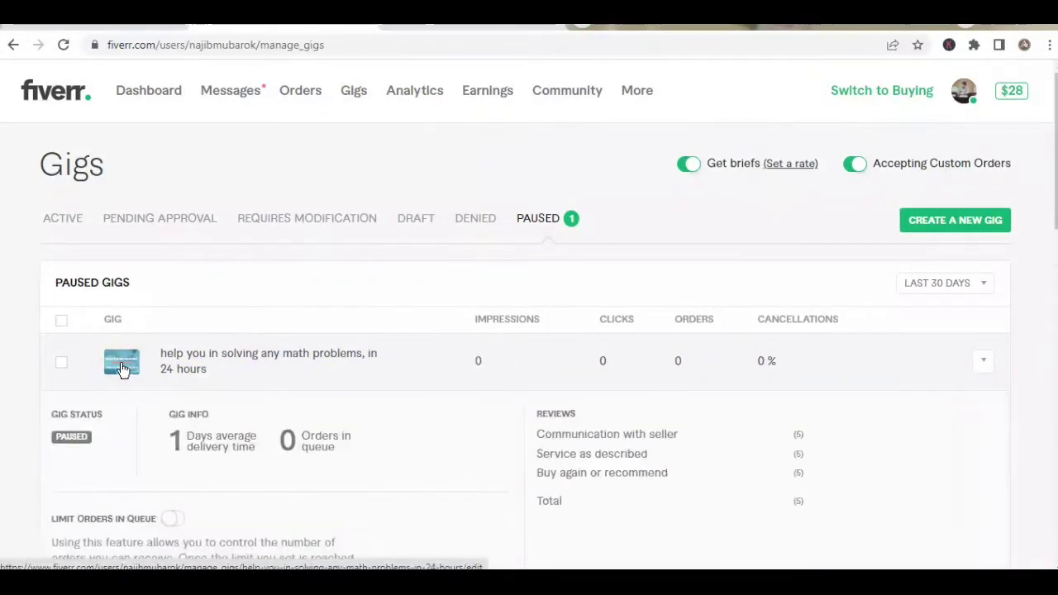
scroll(143, 364, "down", 3)
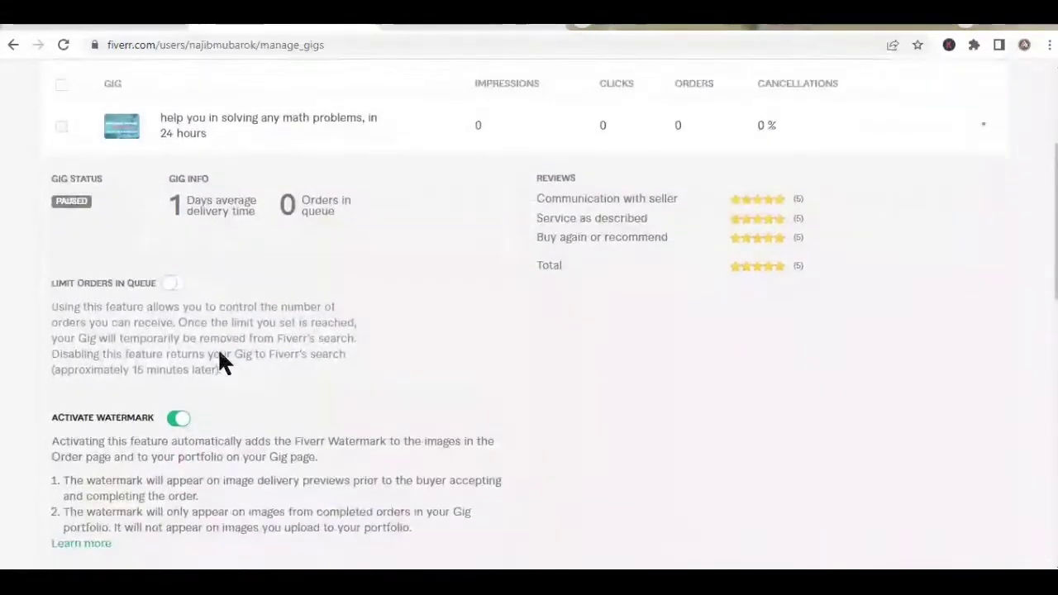
scroll(217, 347, "down", 2)
scroll(217, 352, "up", 3)
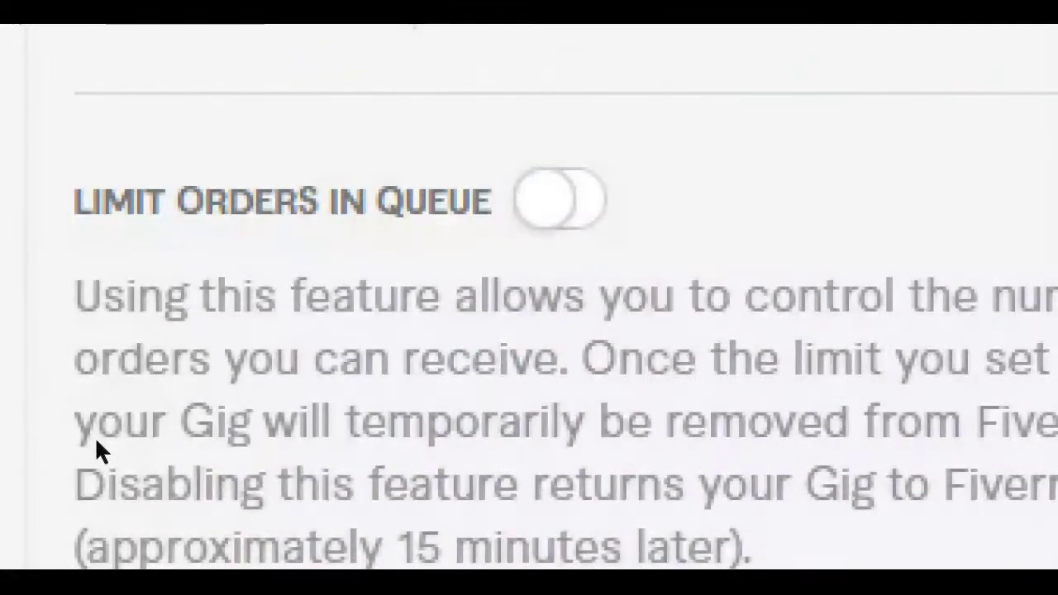
scroll(99, 562, "down", 4)
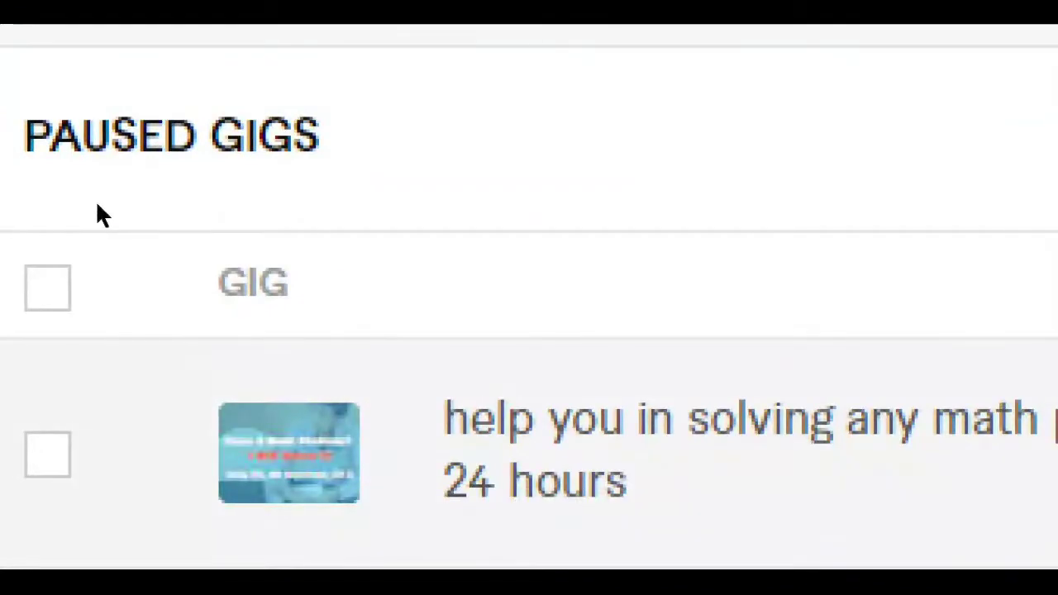
right_click(258, 465)
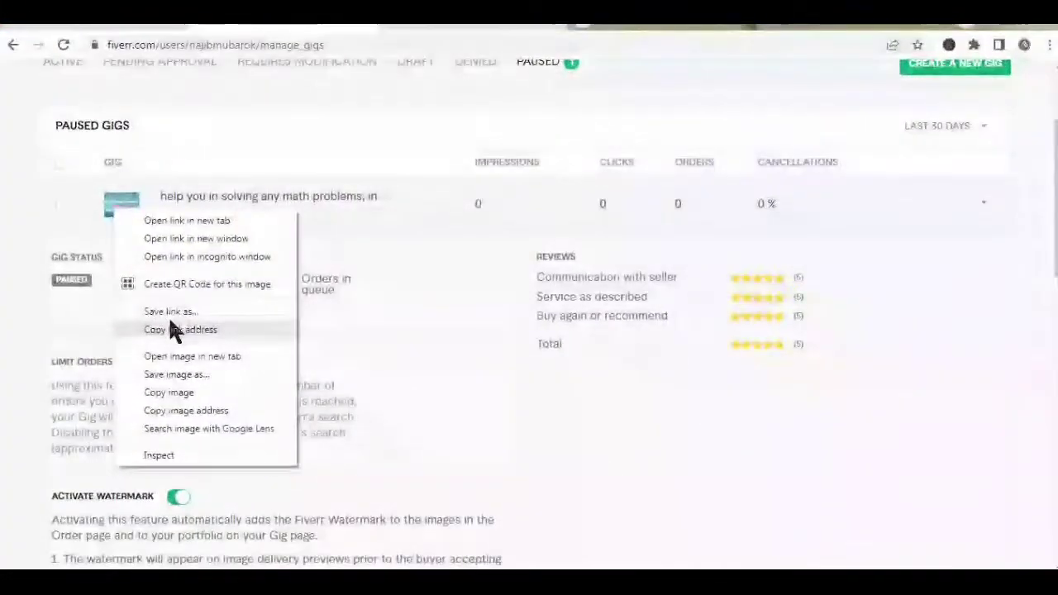
left_click(3, 157)
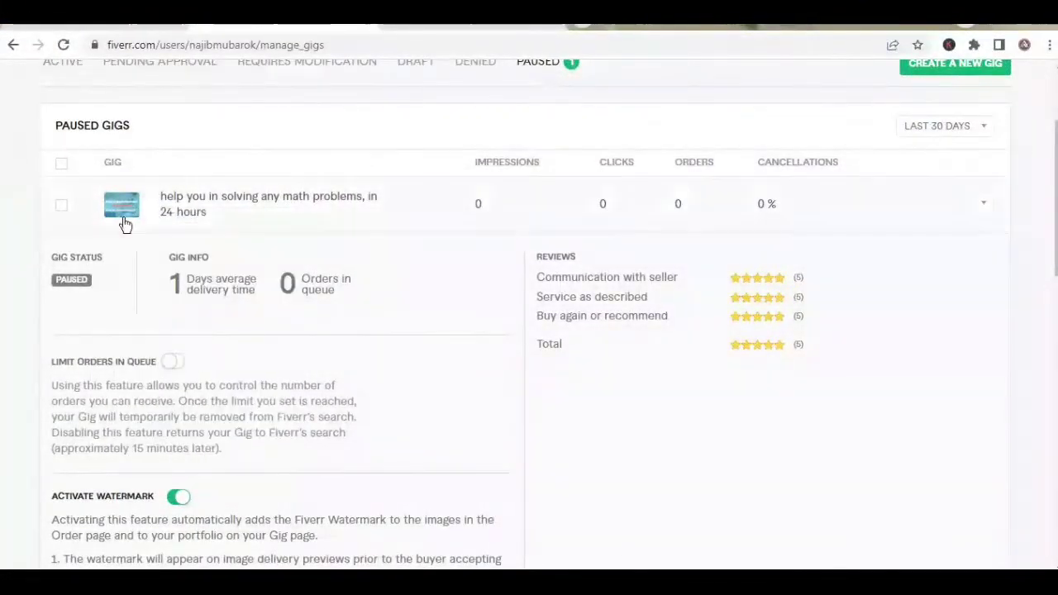
- Return to the gigs overview and open the form for creating a new gig
scroll(148, 231, "up", 2)
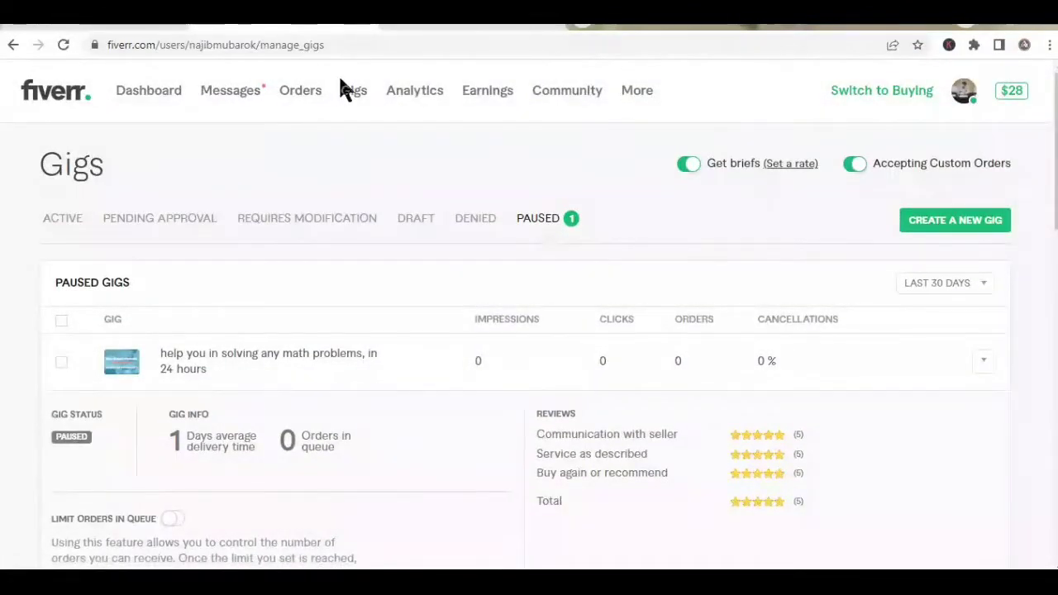
left_click(355, 95)
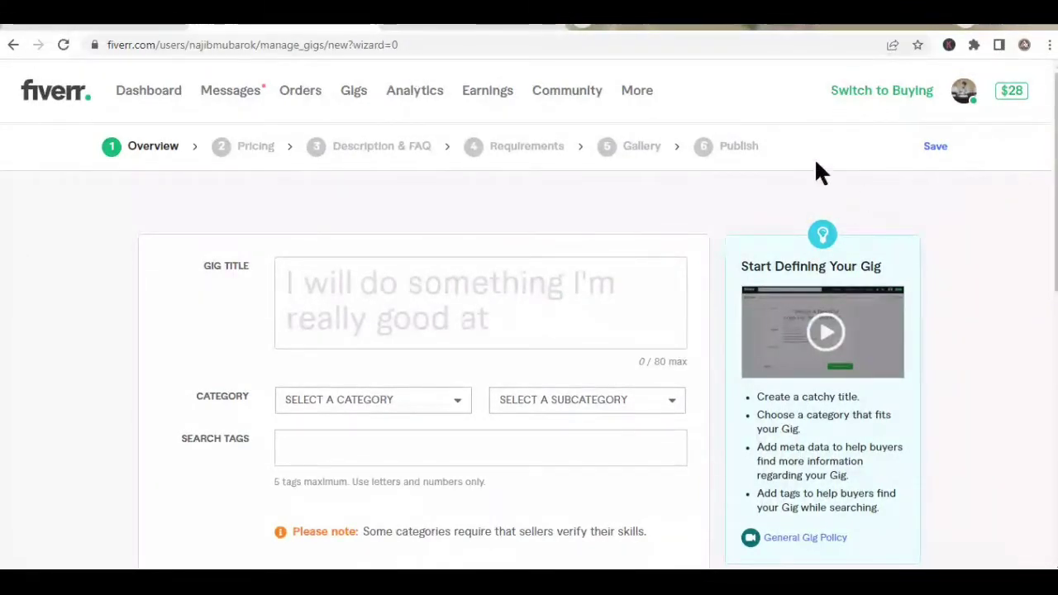
- Switch to buying mode and open the service search to view its recent searches
left_click(863, 95)
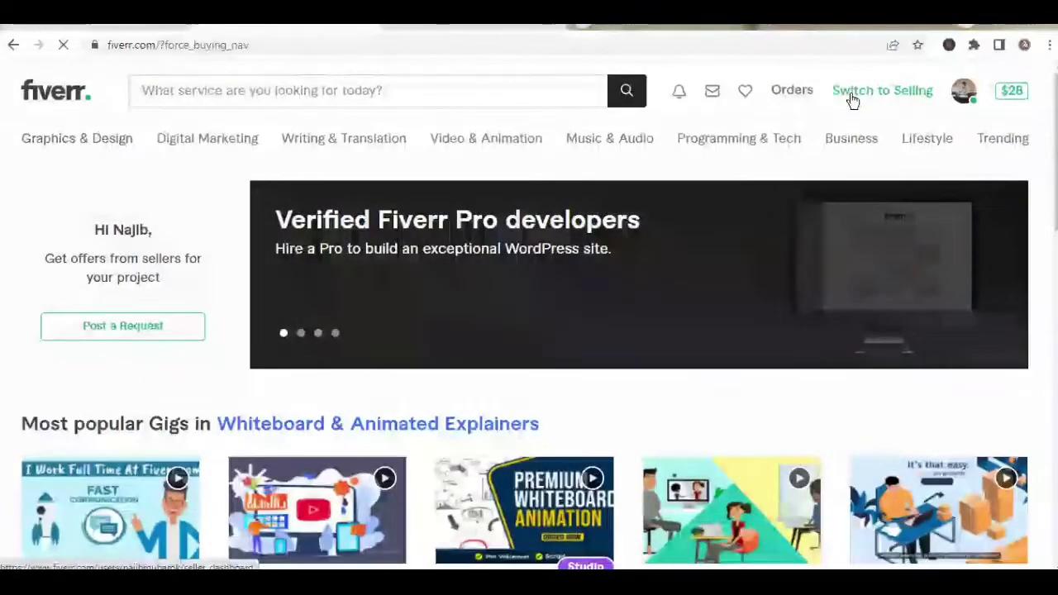
left_click(851, 97)
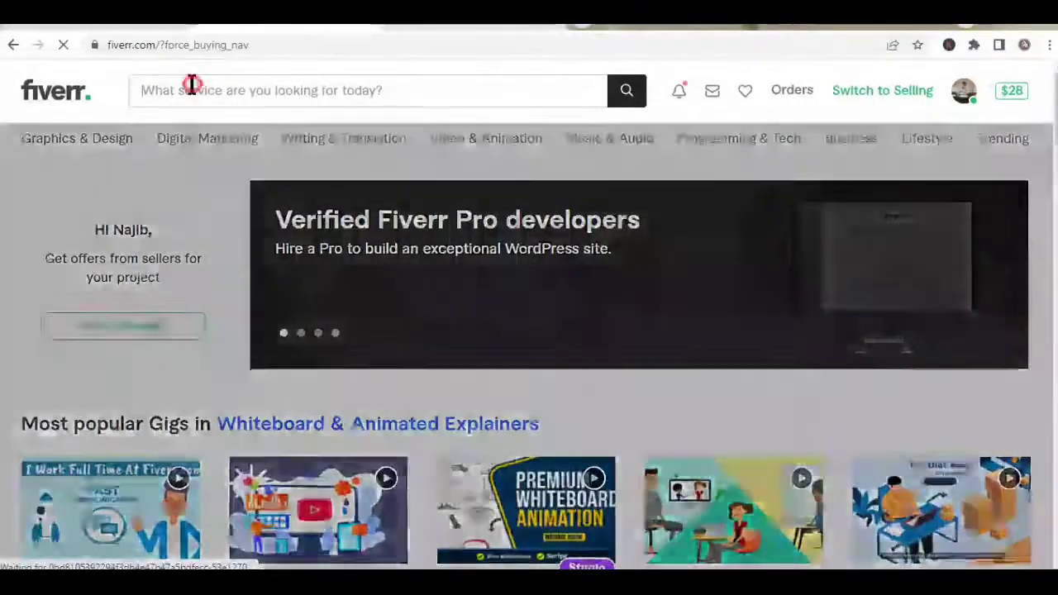
left_click(190, 82)
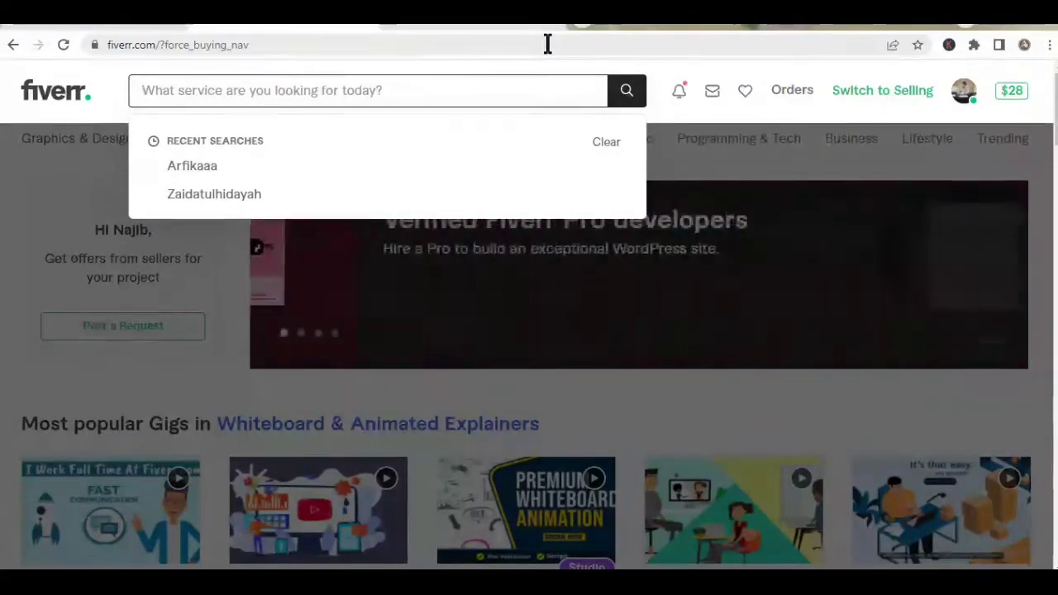
- Switch back to selling mode and reopen the gig management page
left_click(861, 92)
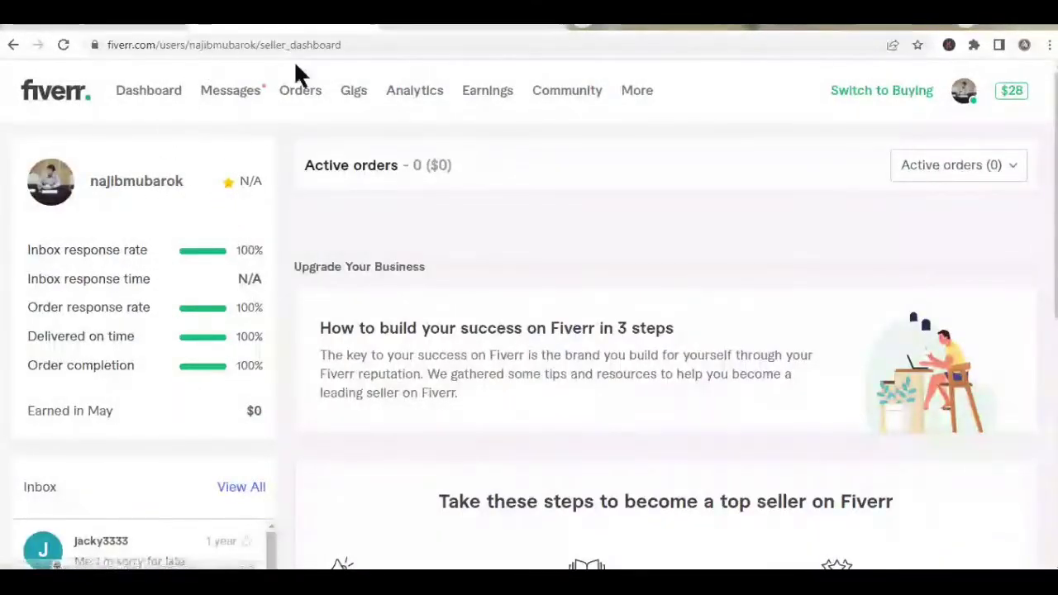
left_click(344, 94)
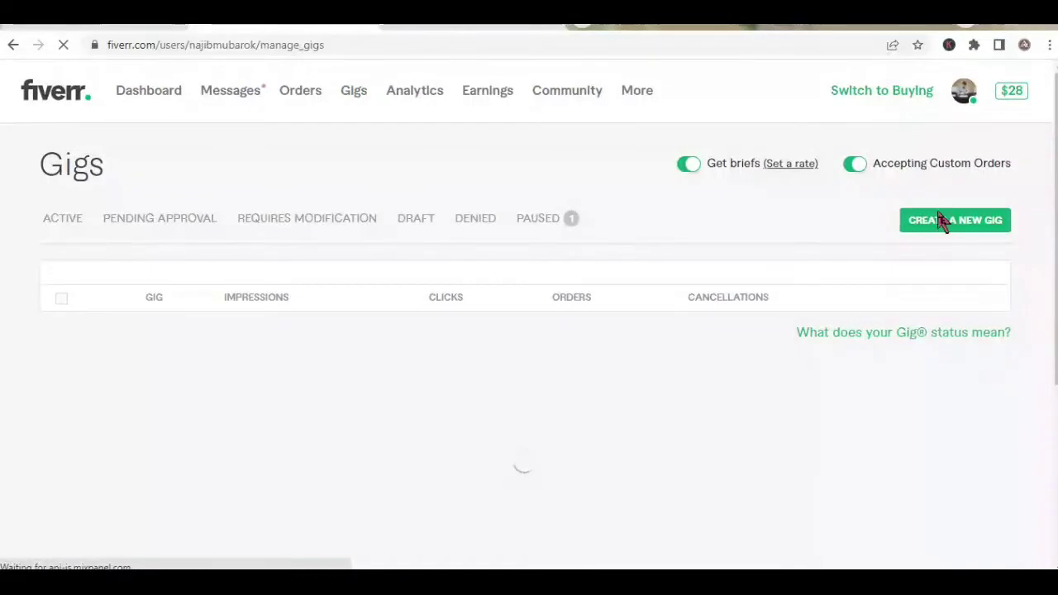
- Open the form for creating a new gig and start on its title
left_click(943, 222)
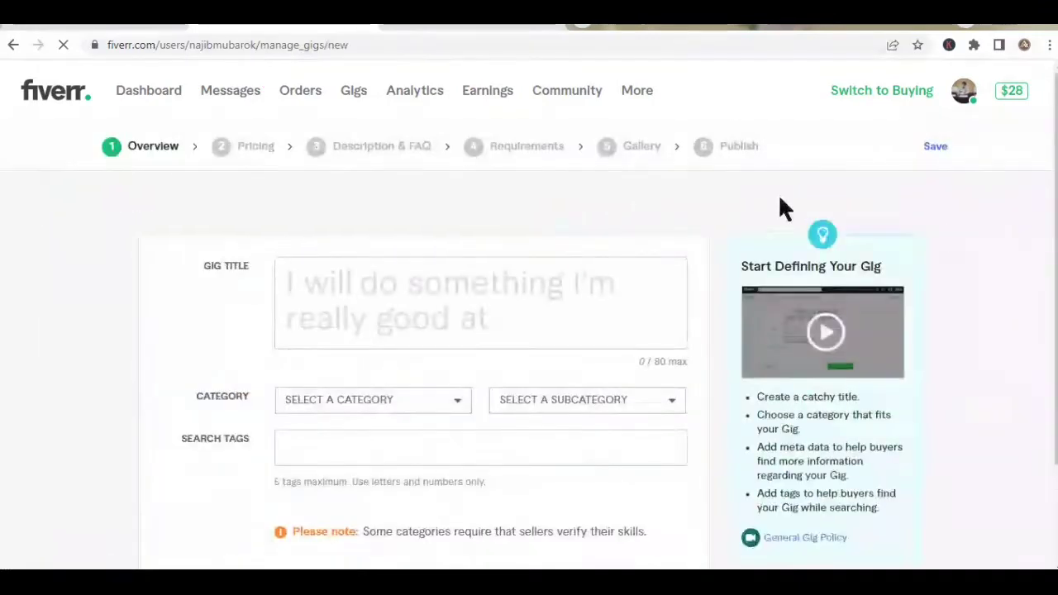
left_click(347, 294)
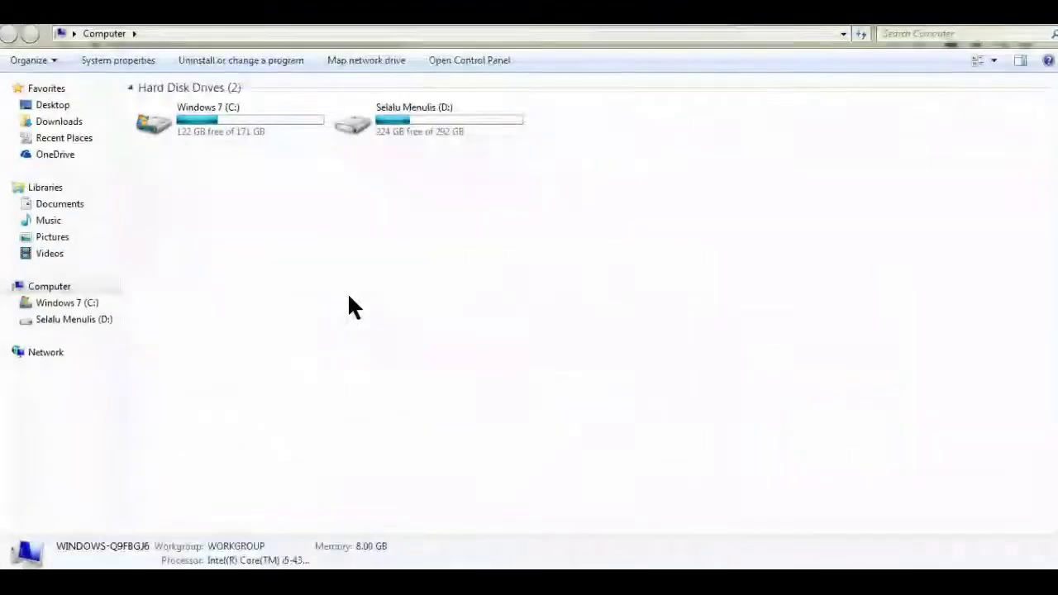
- Switch to the file explorer and open the e-commerce folder inside Kuliah STAINU on the Selalu Menulis (D:) drive
key("Right")
key("Return")
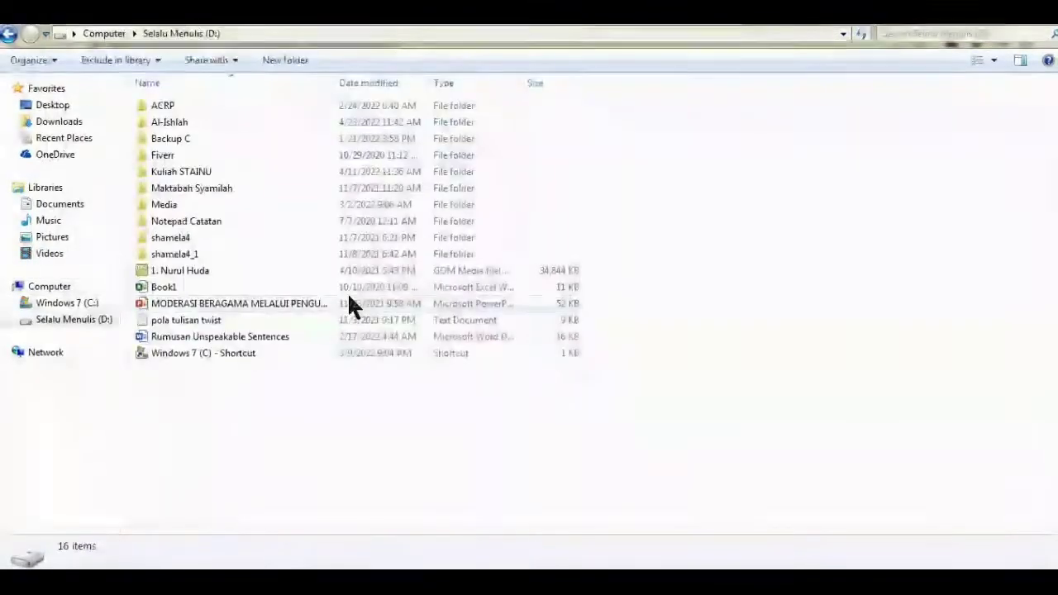
key("k")
key("Return")
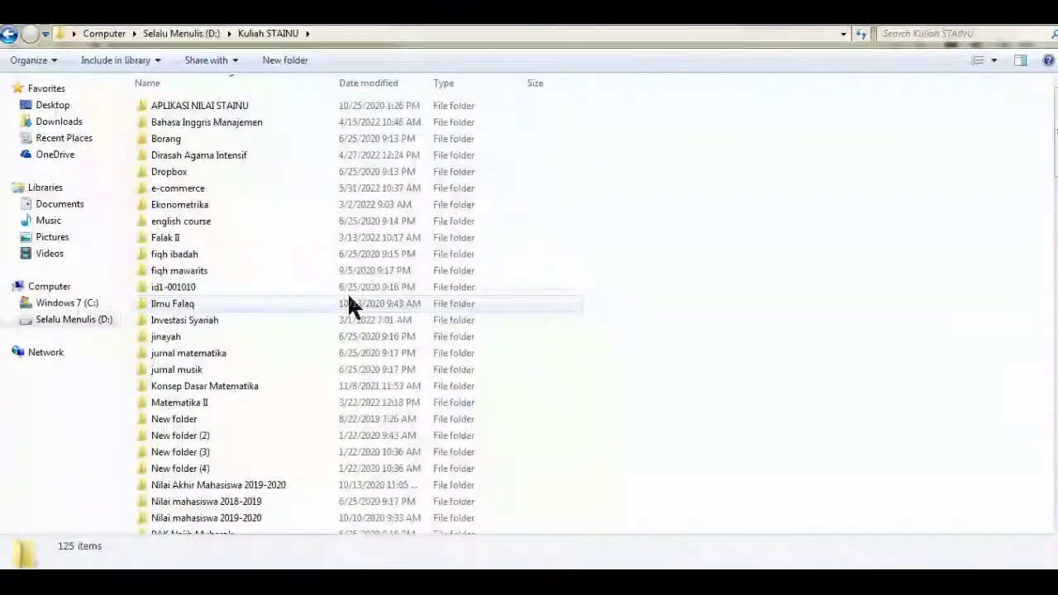
key("e")
key("Return")
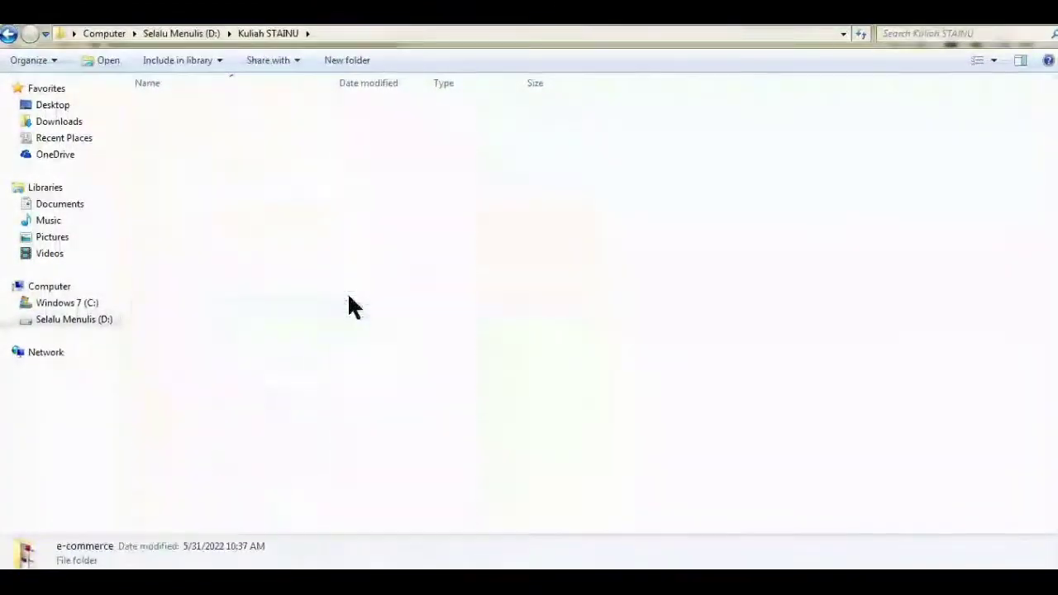
- Open the presentation "Panduan Lengkap Membuat Gigs di Fiverr", start its slide show and advance past the title slide
key("p")
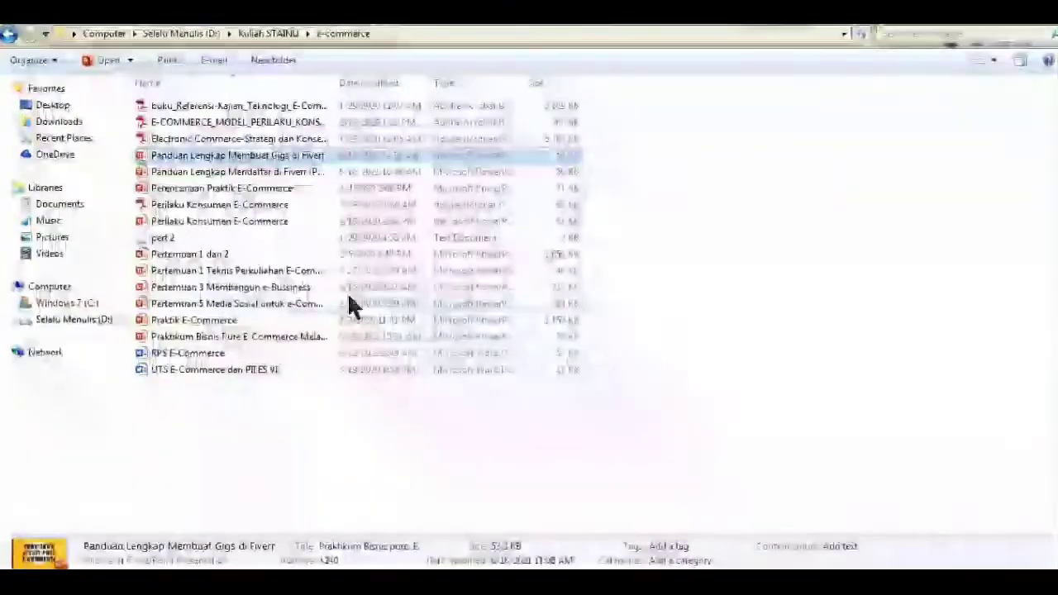
key("Return")
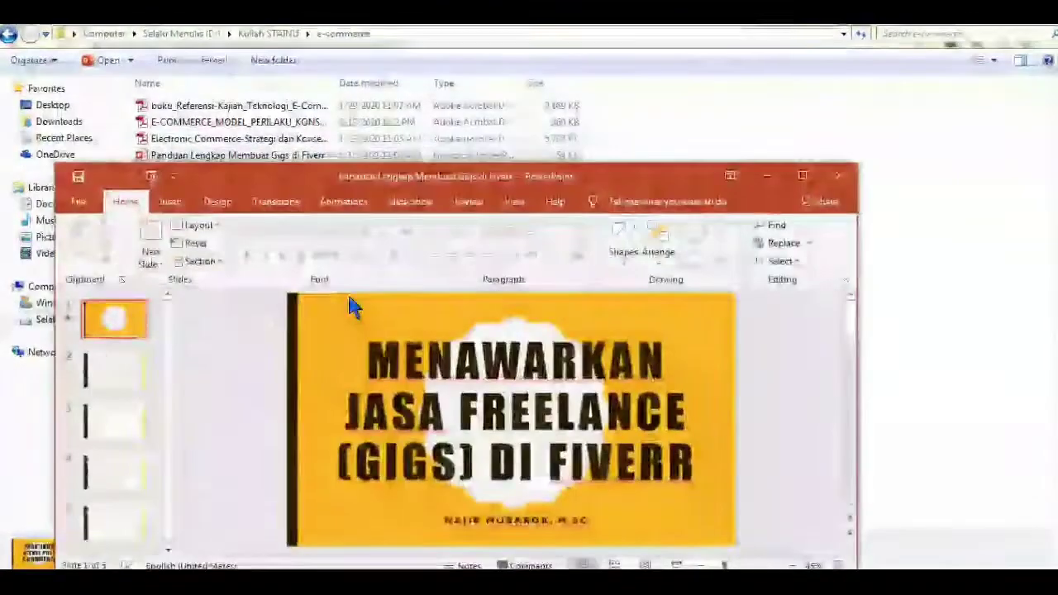
key("F5")
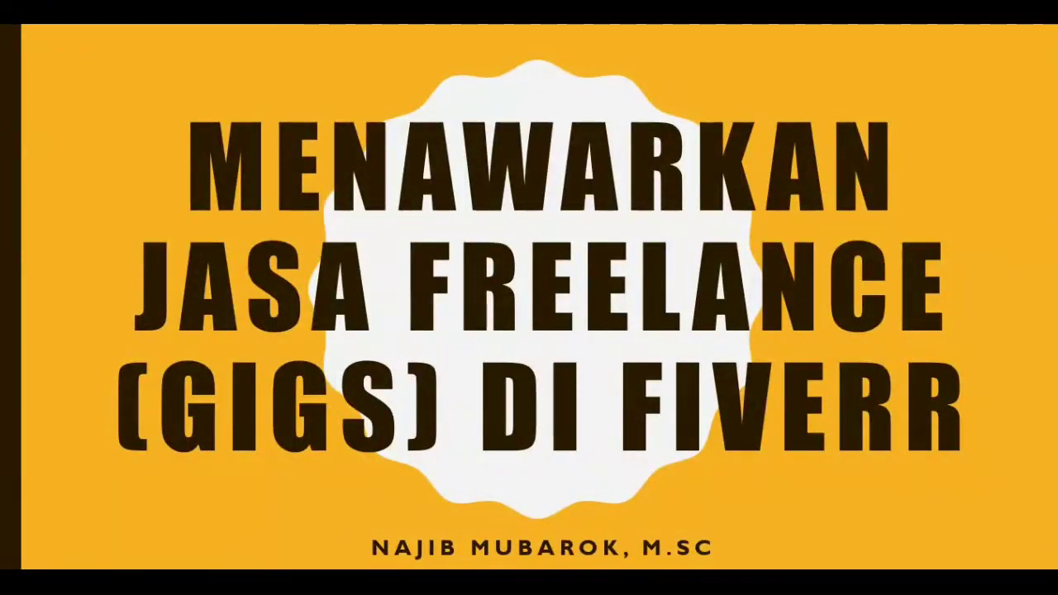
key("Right")
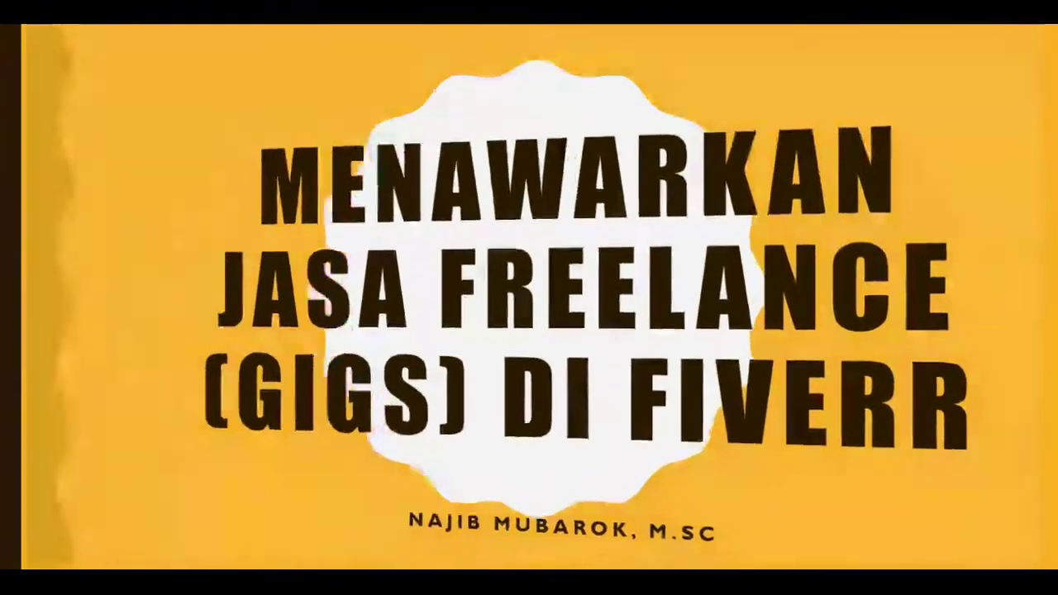
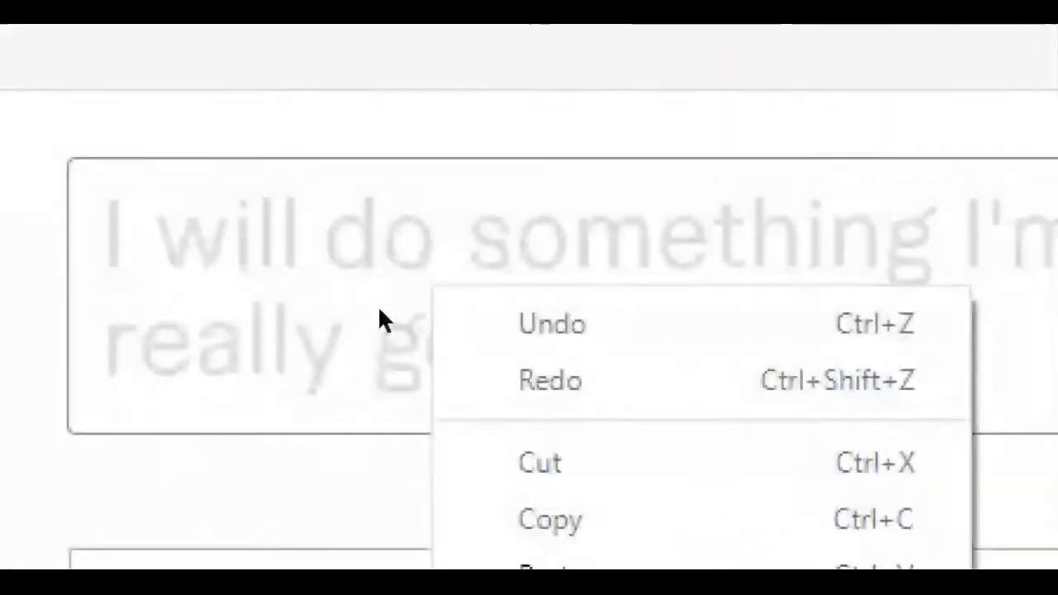
- Paste "make a birthday greetings with at least 20 children in any language" as the gig title and read it through
key("Down")
key("Return")
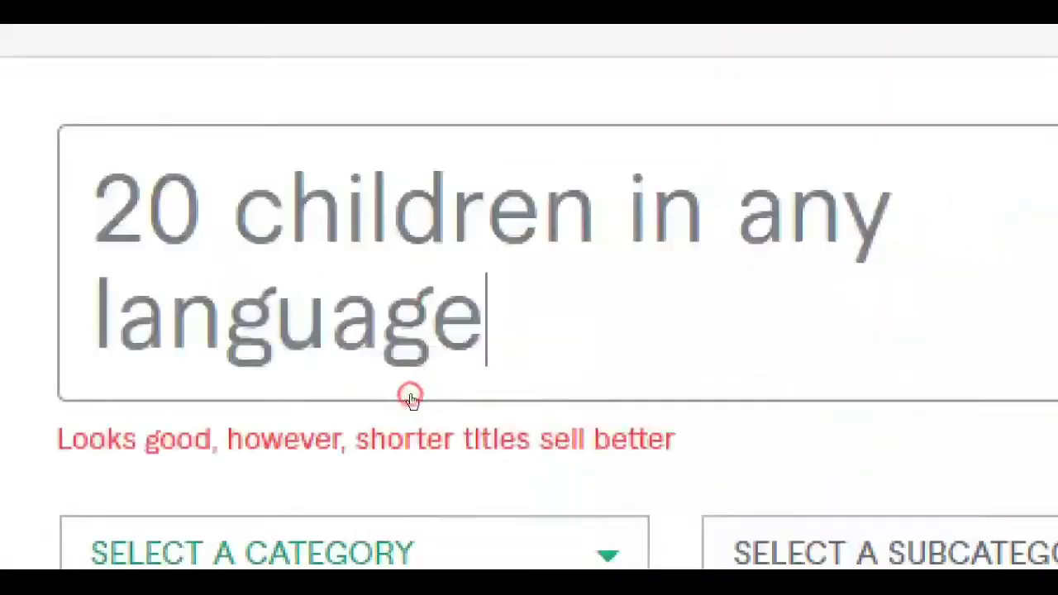
scroll(262, 255, "up", 3)
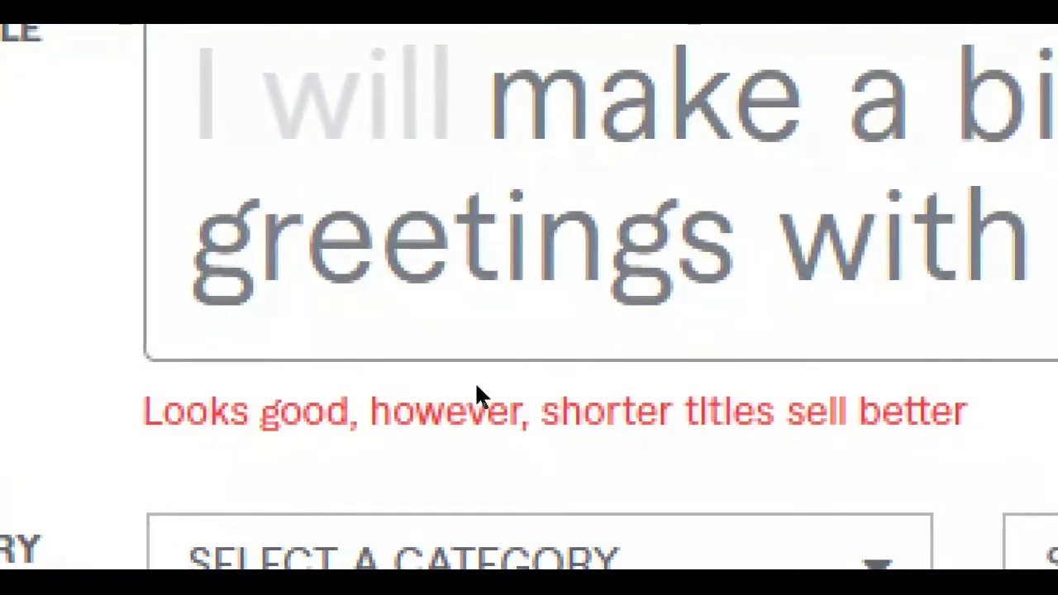
left_click(487, 328)
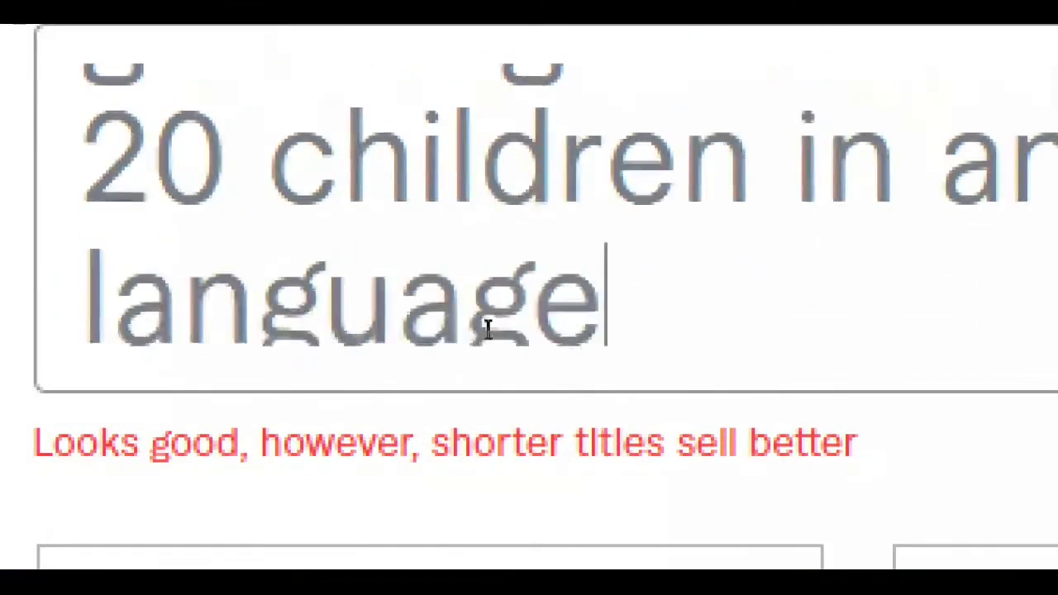
scroll(487, 328, "down", 1)
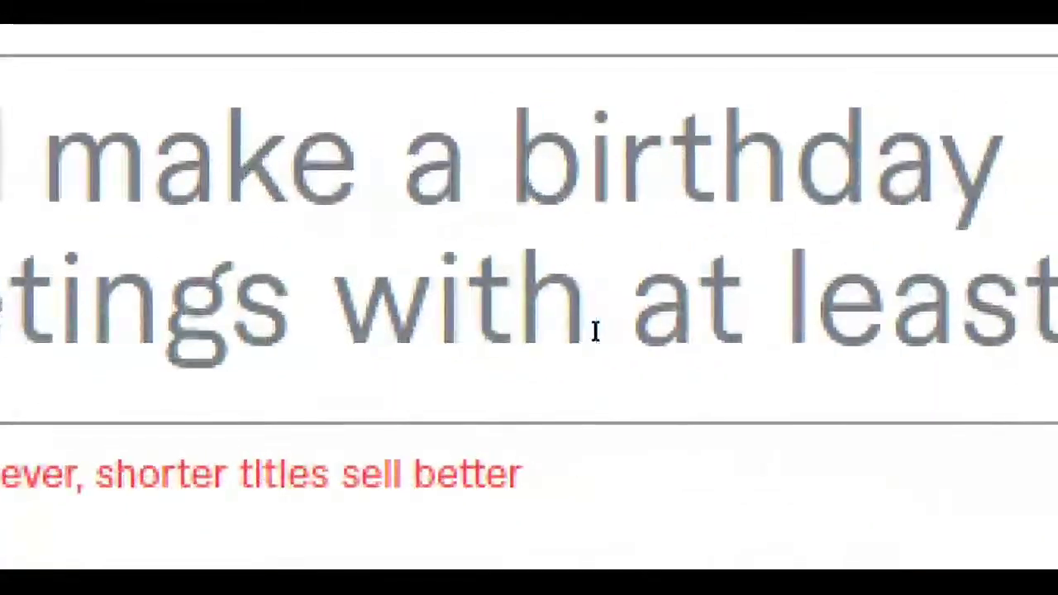
scroll(606, 319, "down", 2)
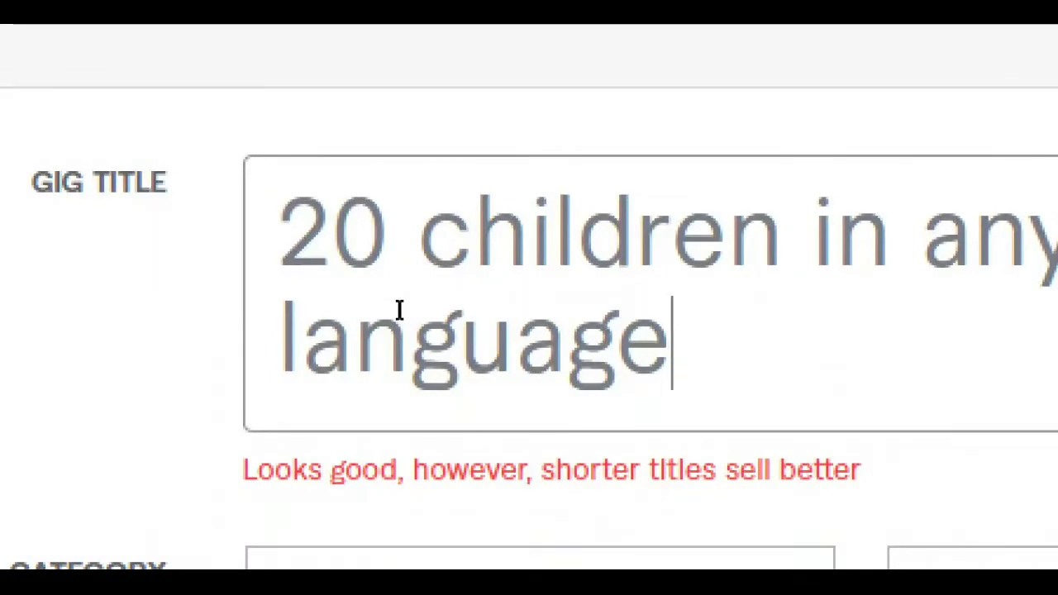
- Shorten the gig title by deleting the phrase "with at least 20 children"
key("Left")
key("Left")
key("Left")
key("Left")
key("Left")
key("Left")
key("Left")
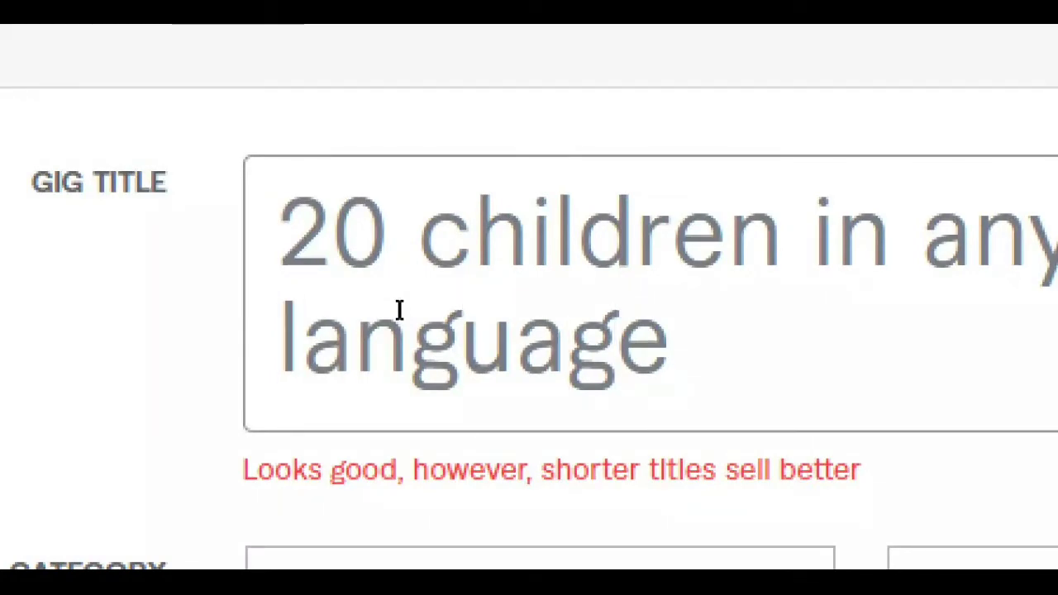
key("Left")
key("Left")
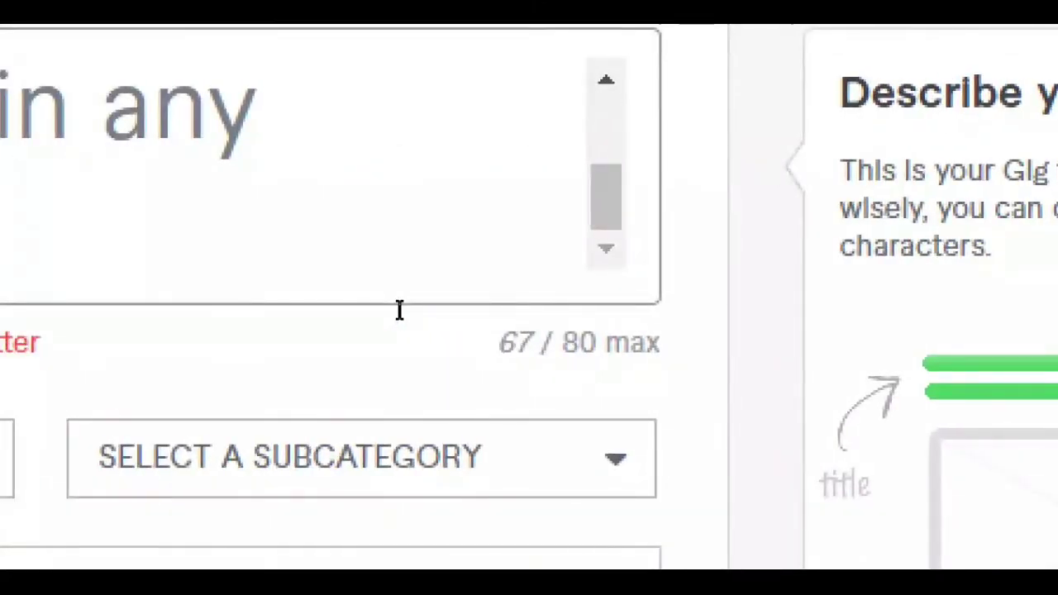
key("shift+Left")
key("shift+Left")
key("shift+Left")
key("shift+Left")
key("shift+Left")
key("shift+Left")
key("shift+Left")
key("shift+Left")
key("shift+Left")
key("shift+Left")
key("shift+Left")
key("shift+Left")
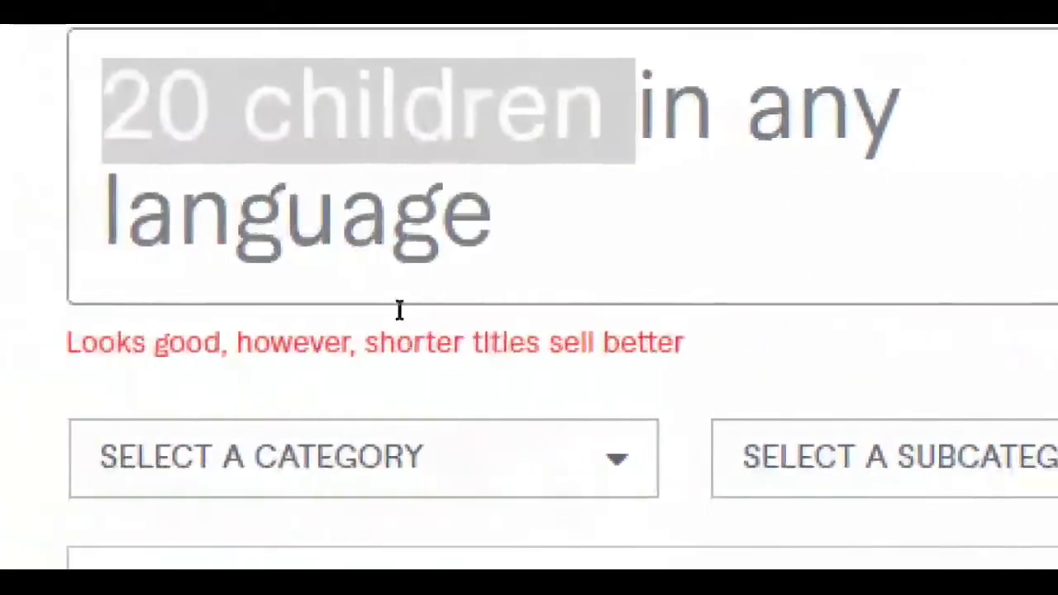
key("shift+Left")
key("shift+Left")
key("shift+Left")
key("shift+Left")
key("shift+Left")
key("shift+Left")
key("shift+Left")
key("shift+Left")
key("shift+Left")
key("shift+Left")
key("shift+Left")
key("shift+Left")
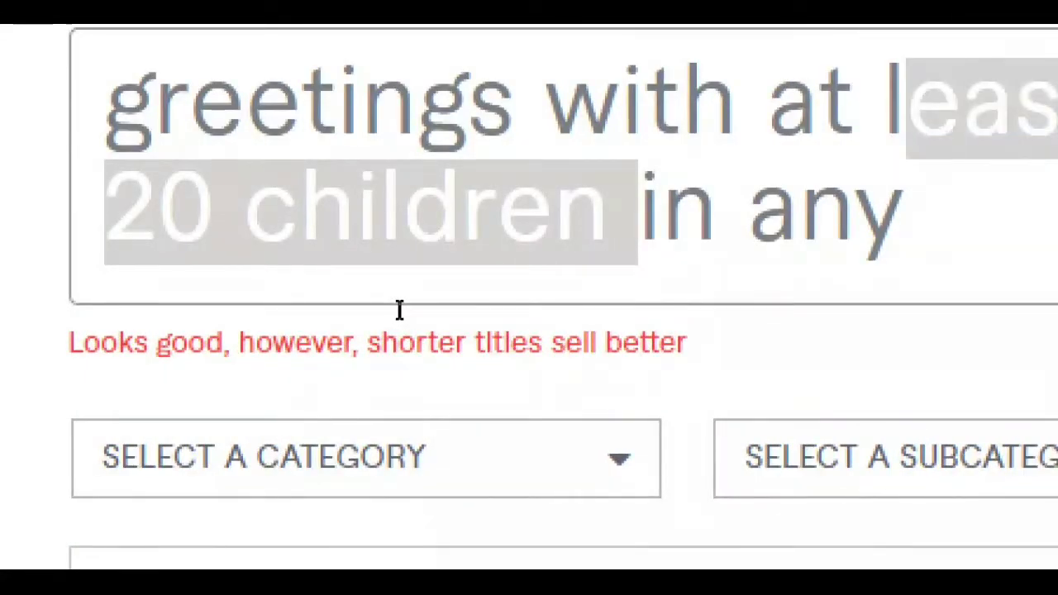
key("shift+Left")
key("shift+Left")
key("shift+Left")
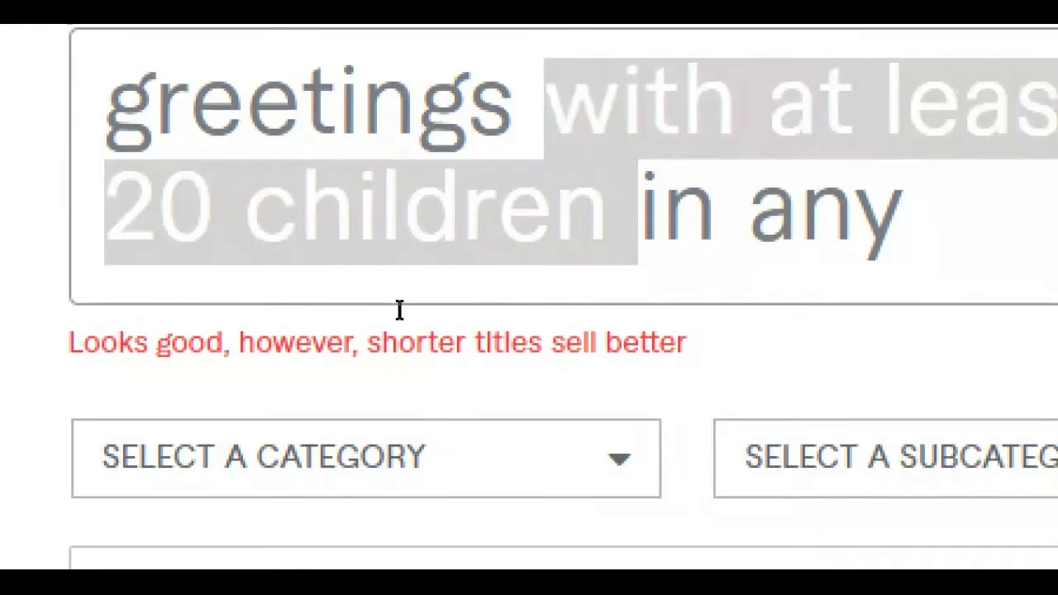
key("BackSpace")
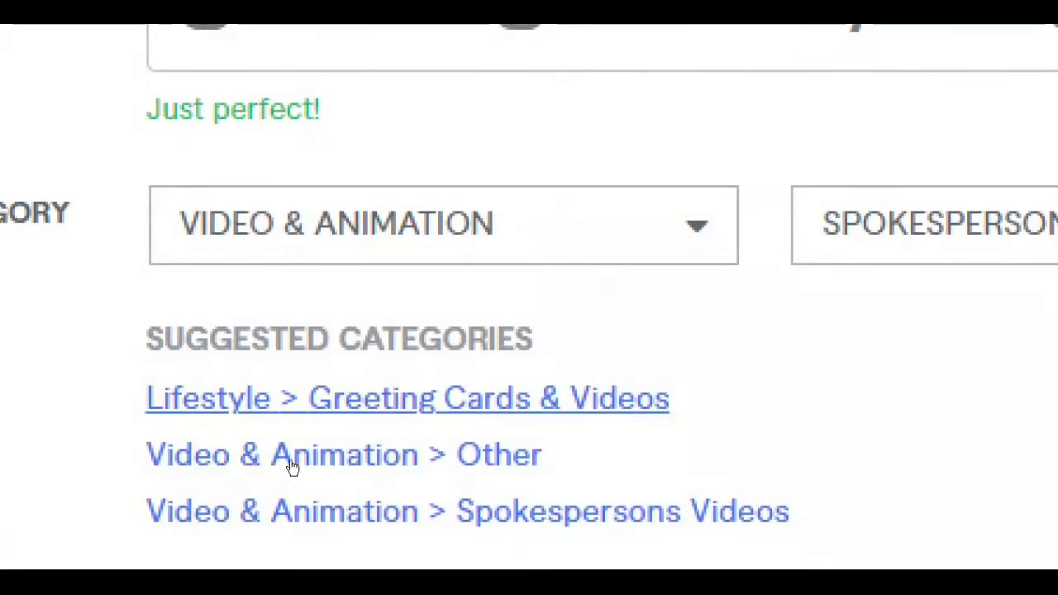
- Browse the available gig categories, keeping Video & Animation selected
left_click(290, 463)
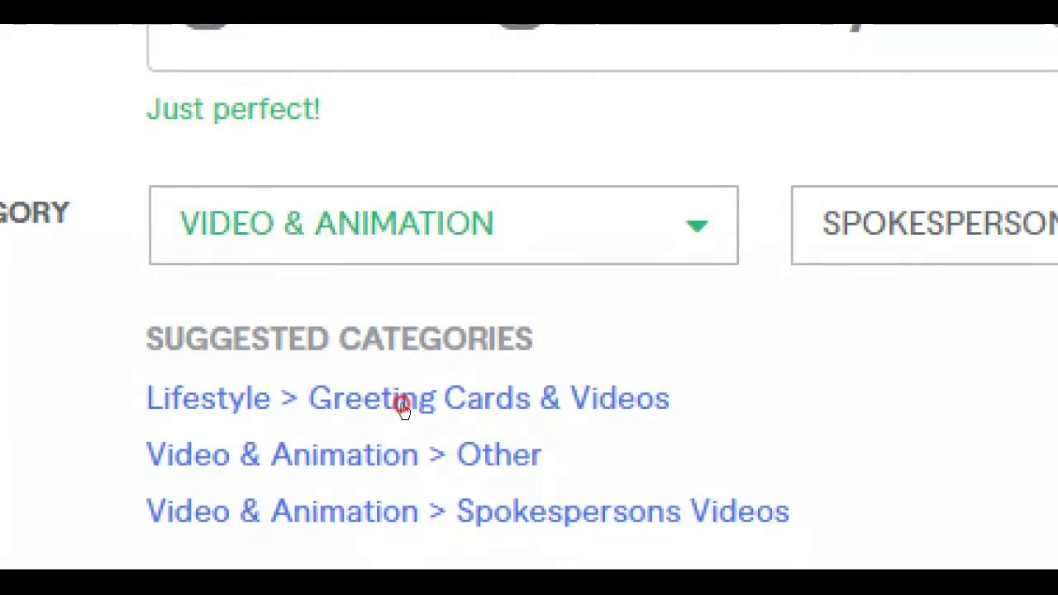
scroll(331, 499, "down", 5)
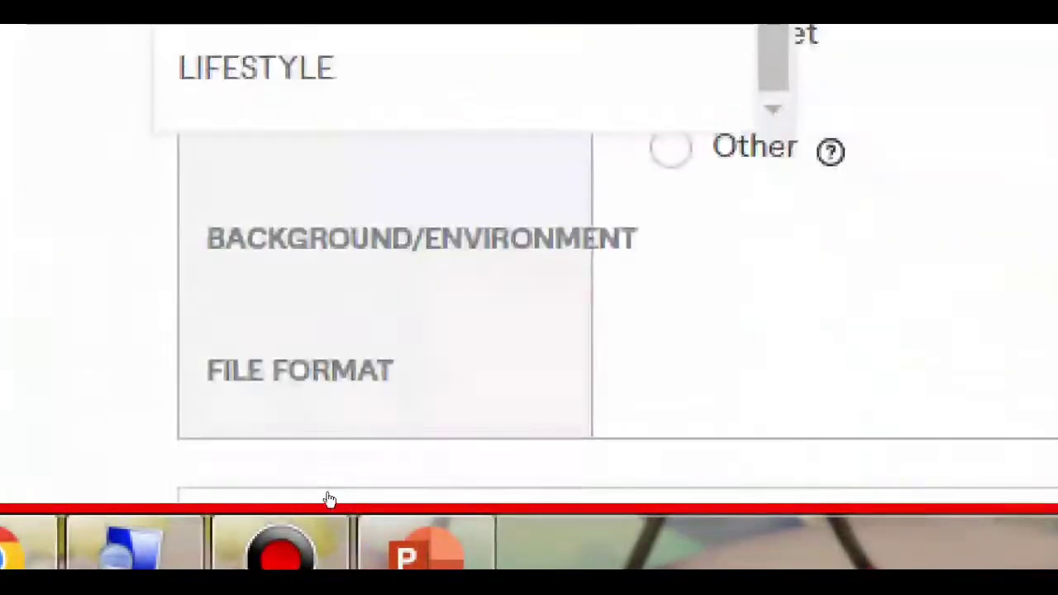
scroll(323, 472, "up", 5)
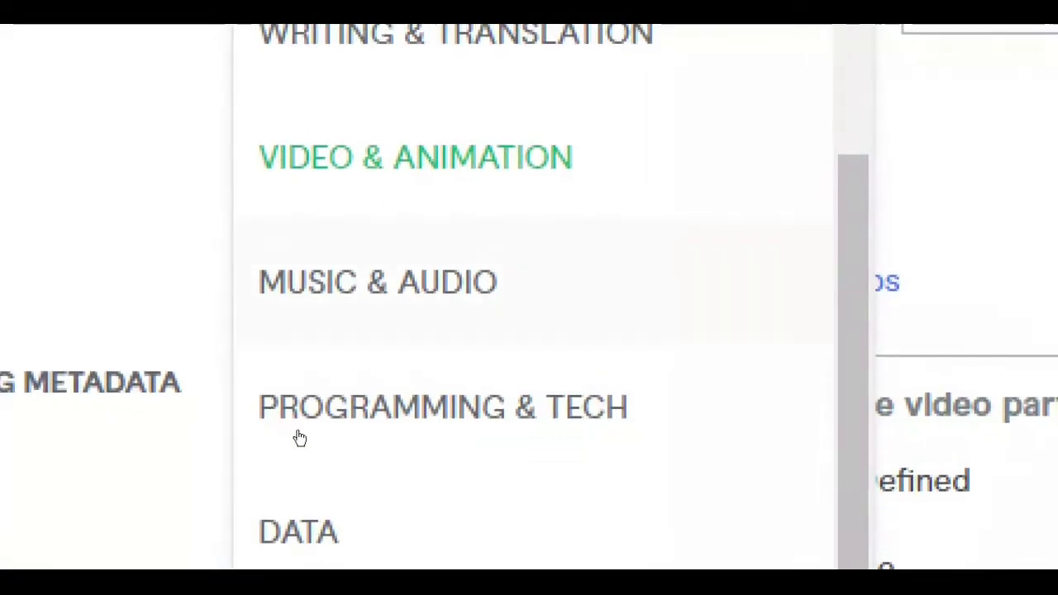
left_click(188, 253)
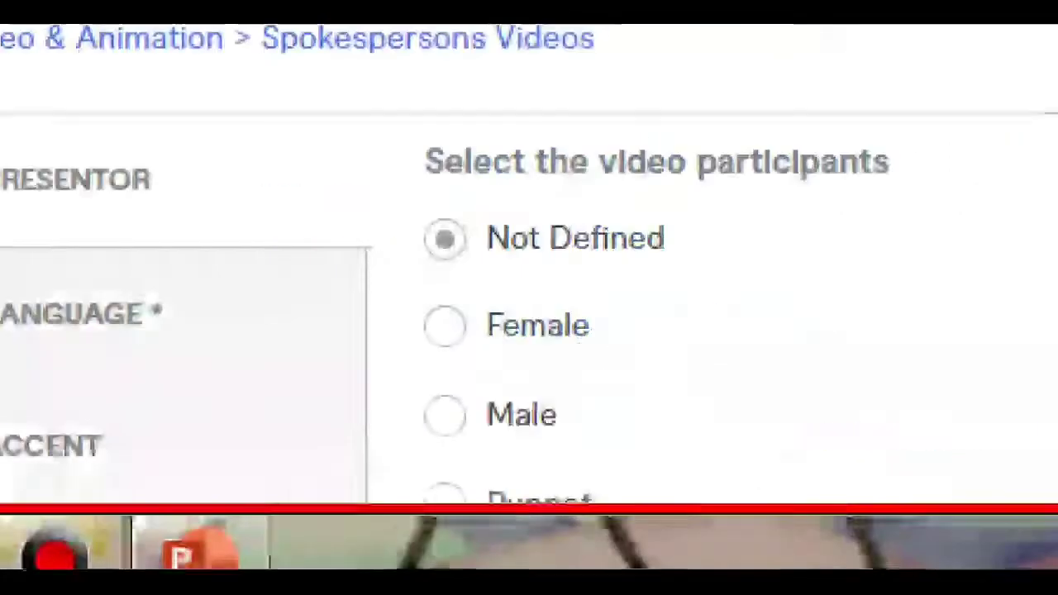
- Examine the gig overview form, covering the title, category, presenter and other metadata options, and the search tags section
scroll(231, 394, "down", 3)
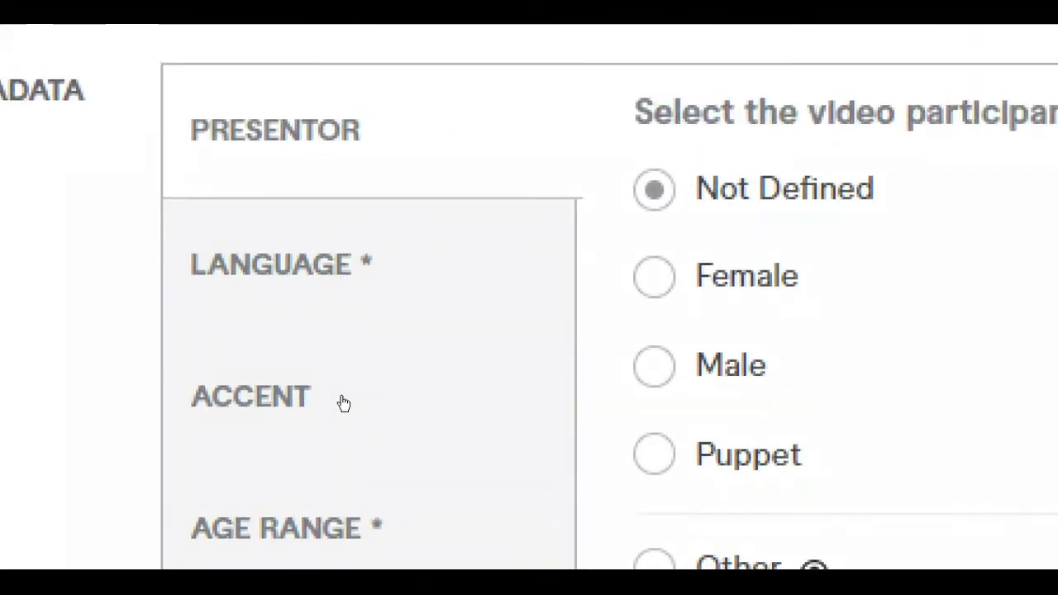
scroll(363, 366, "down", 3)
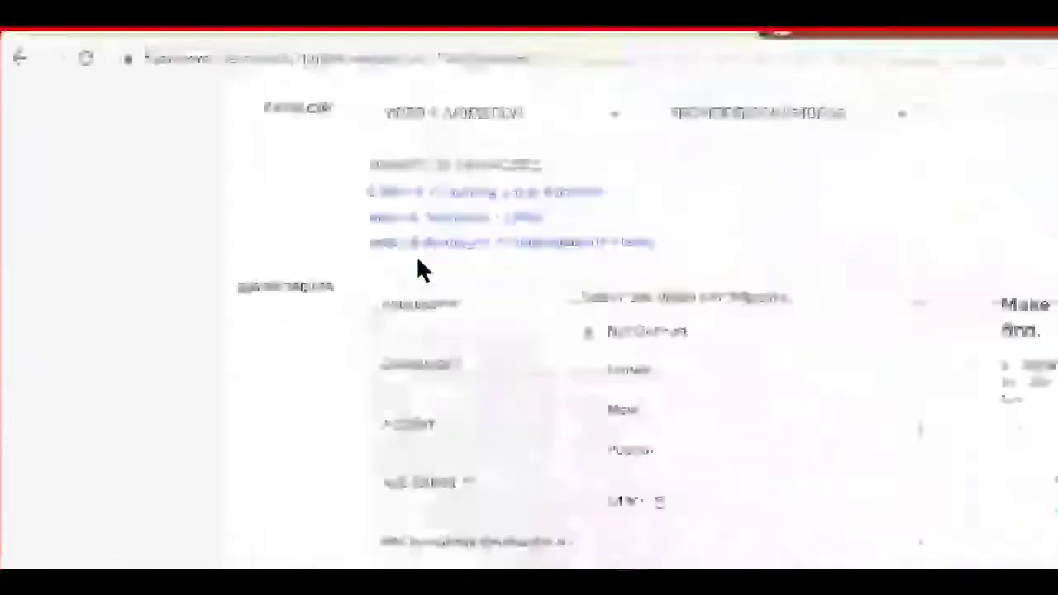
scroll(417, 258, "up", 4)
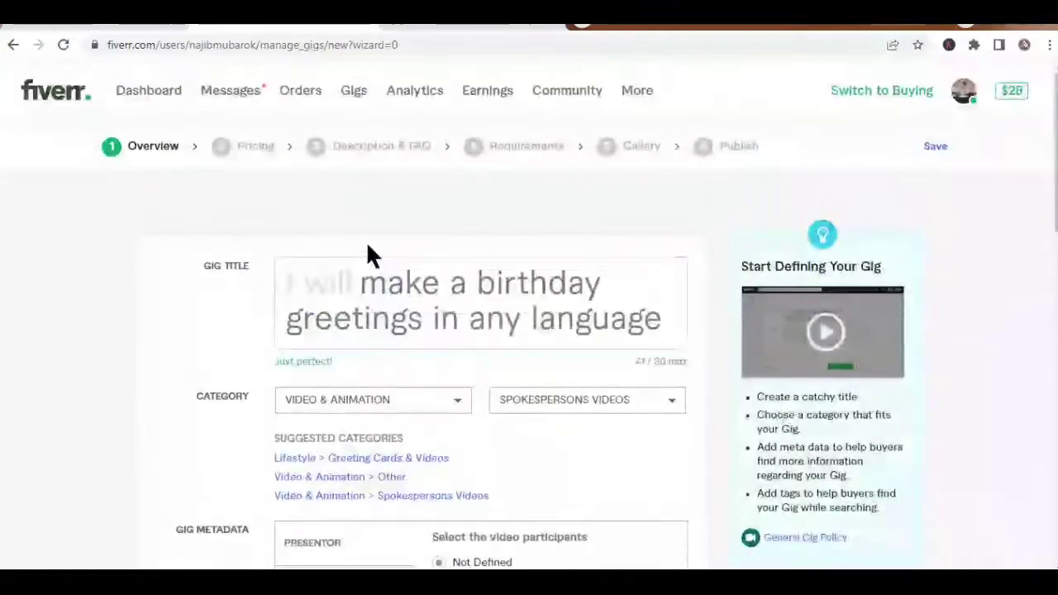
scroll(392, 323, "down", 2)
mouse_move(385, 457)
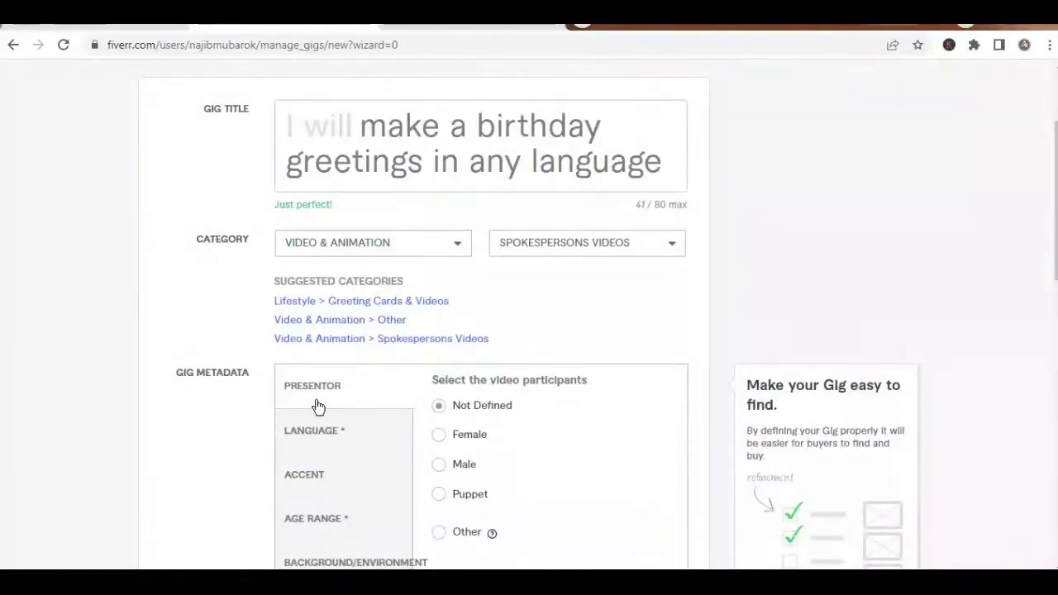
scroll(355, 331, "down", 3)
scroll(339, 248, "up", 4)
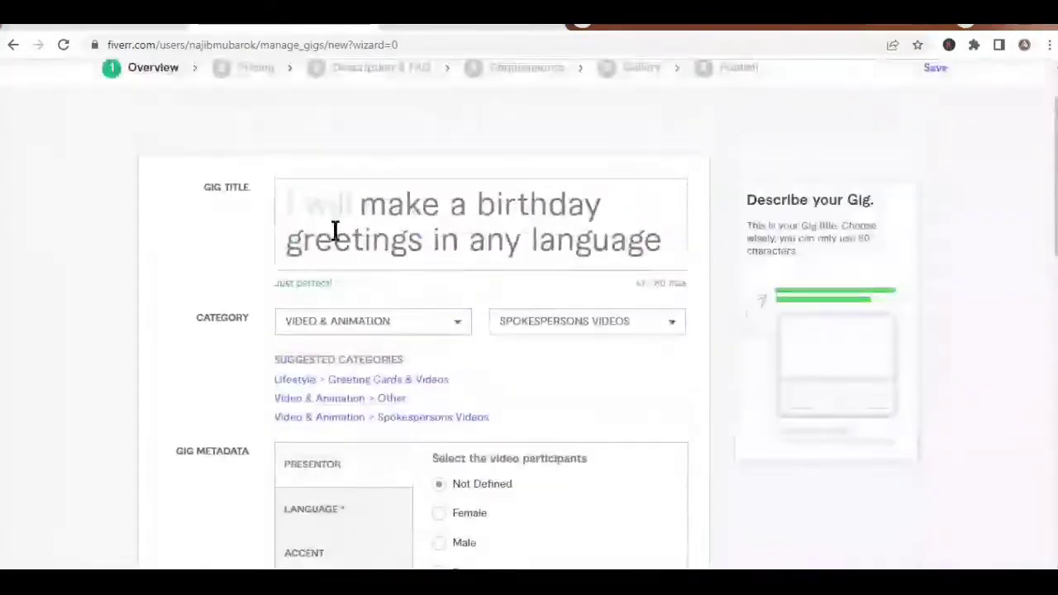
scroll(355, 479, "down", 2)
scroll(380, 473, "down", 2)
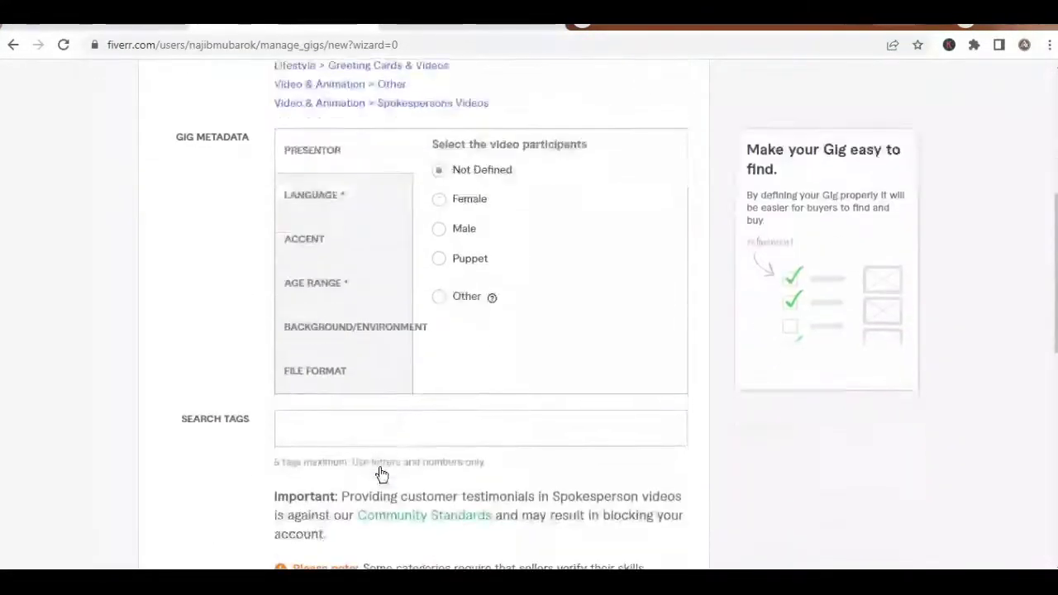
scroll(390, 466, "down", 1)
scroll(382, 461, "up", 2)
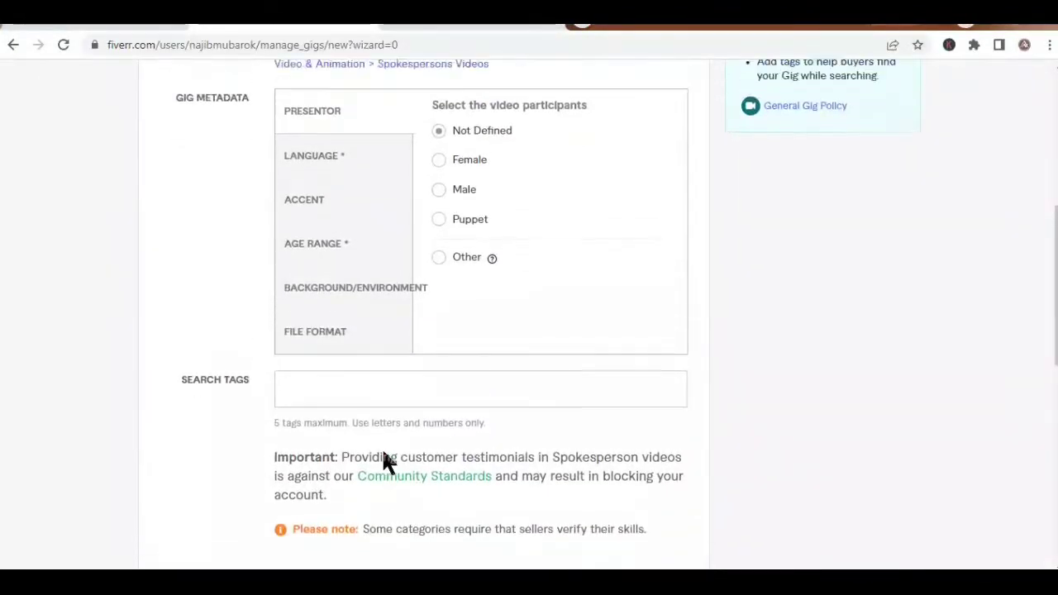
scroll(305, 378, "down", 2)
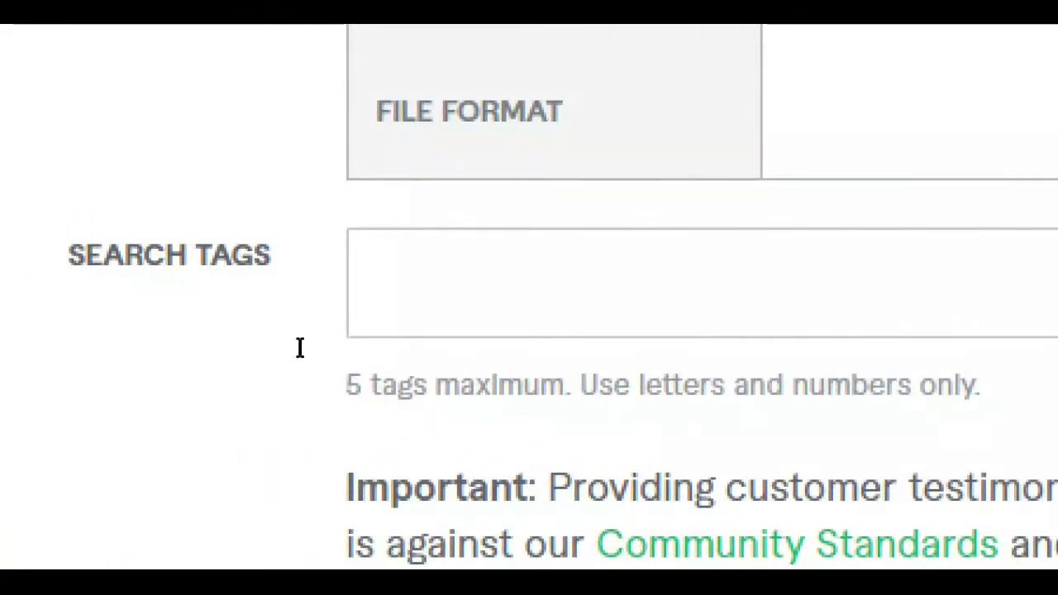
left_click(300, 347)
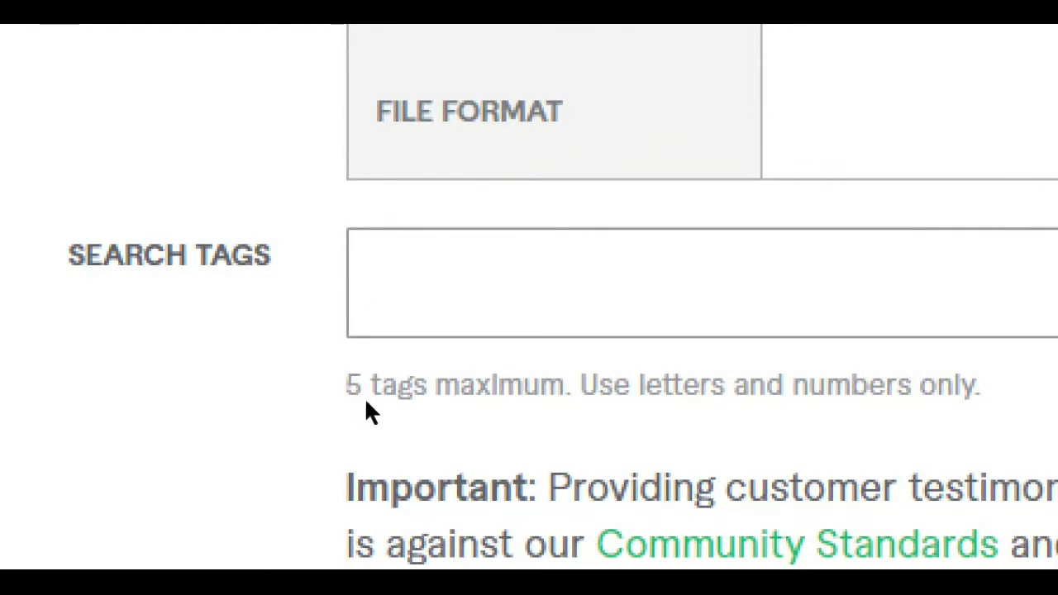
type("klj")
key("BackSpace")
key("BackSpace")
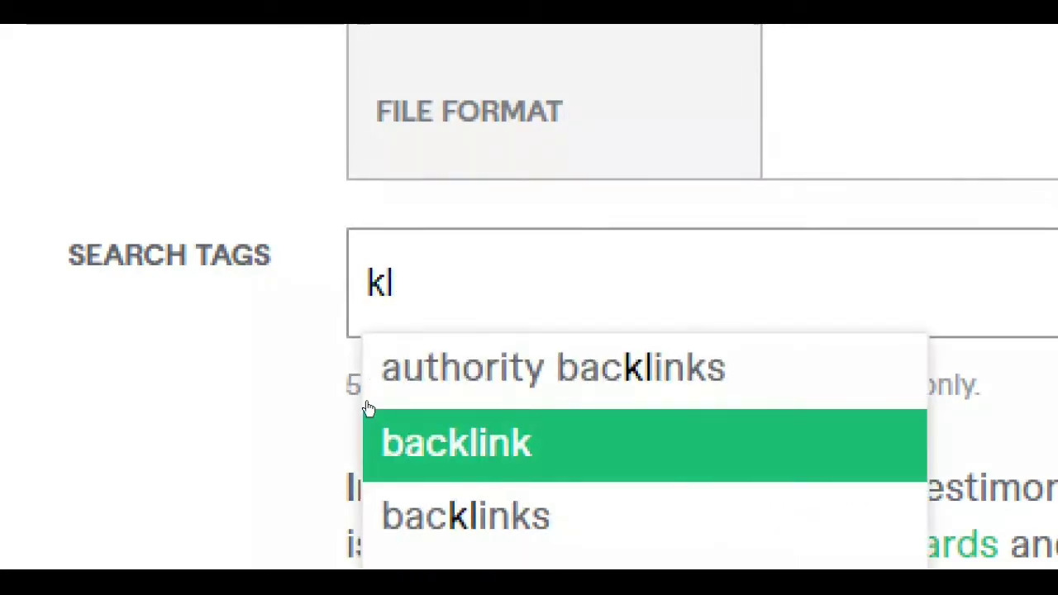
key("BackSpace")
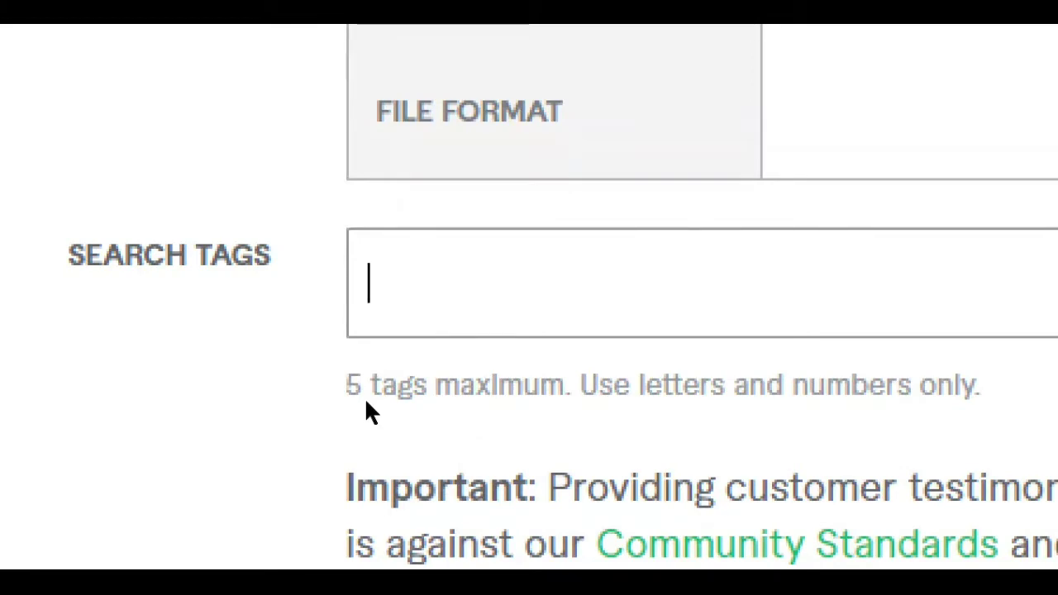
- Search the tag suggestions for "son" and add "love song" as a search tag
type("si")
key("BackSpace")
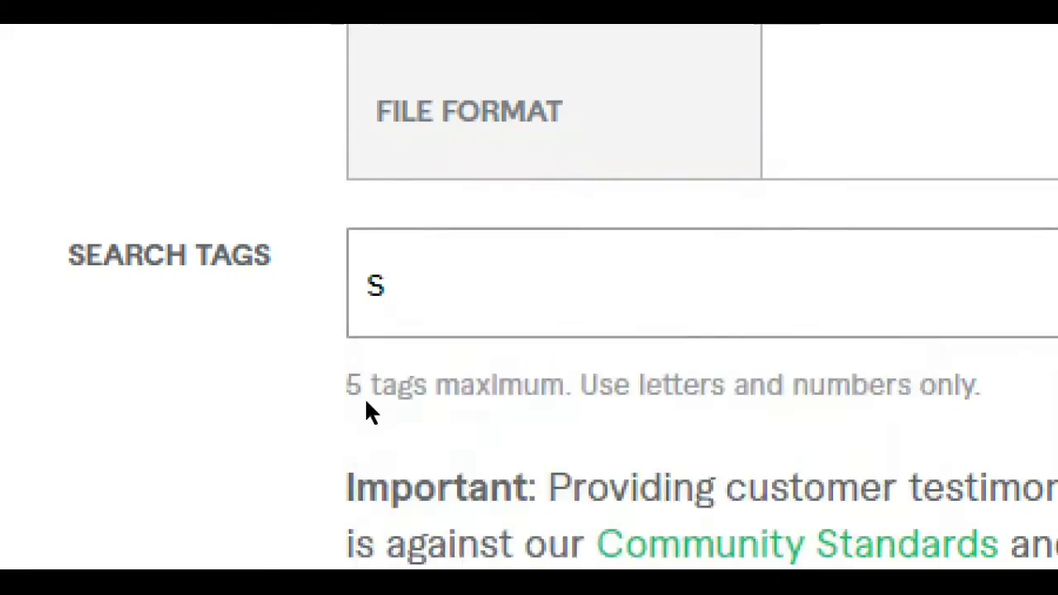
type("on")
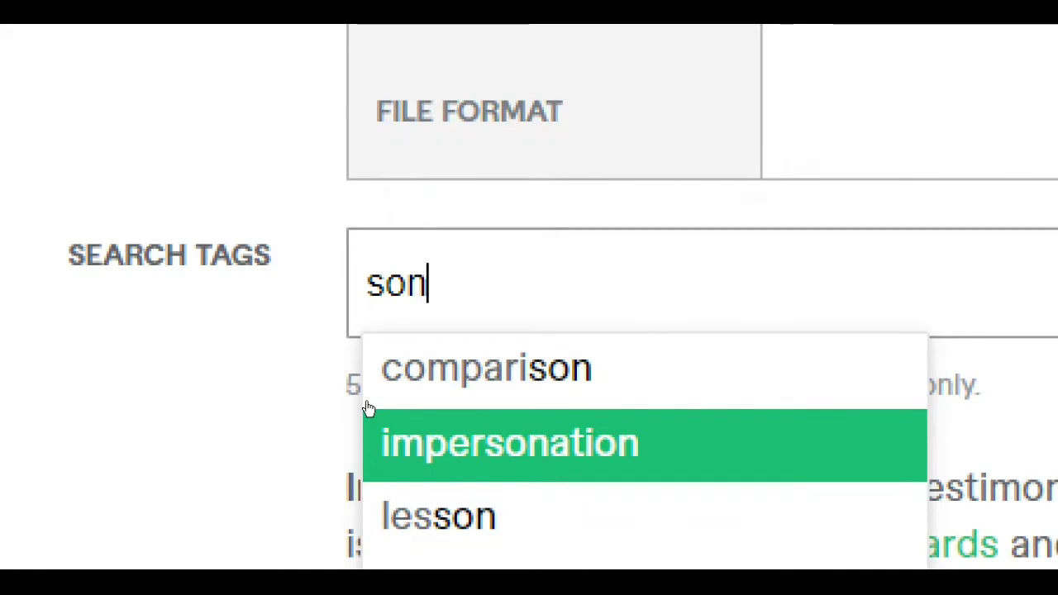
key("Down")
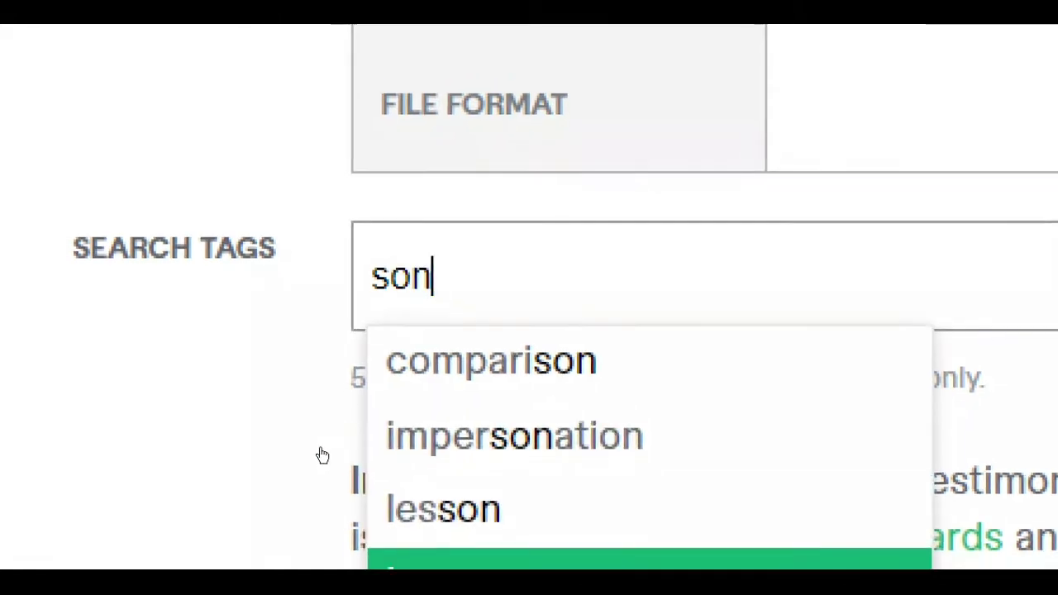
key("Return")
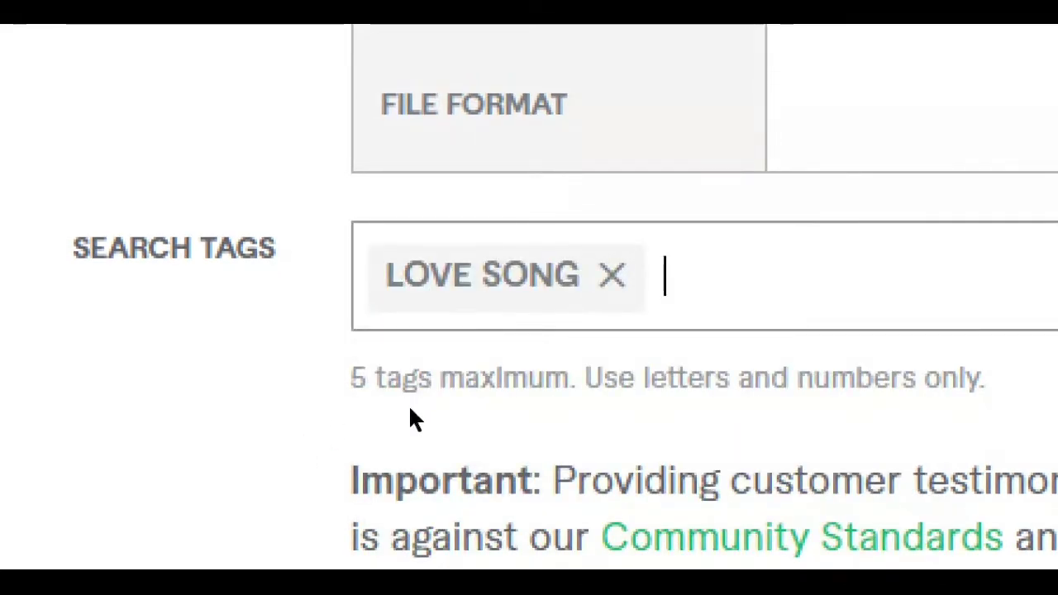
- Look up tag suggestions for "day" and add "birthday" as a search tag
type("day")
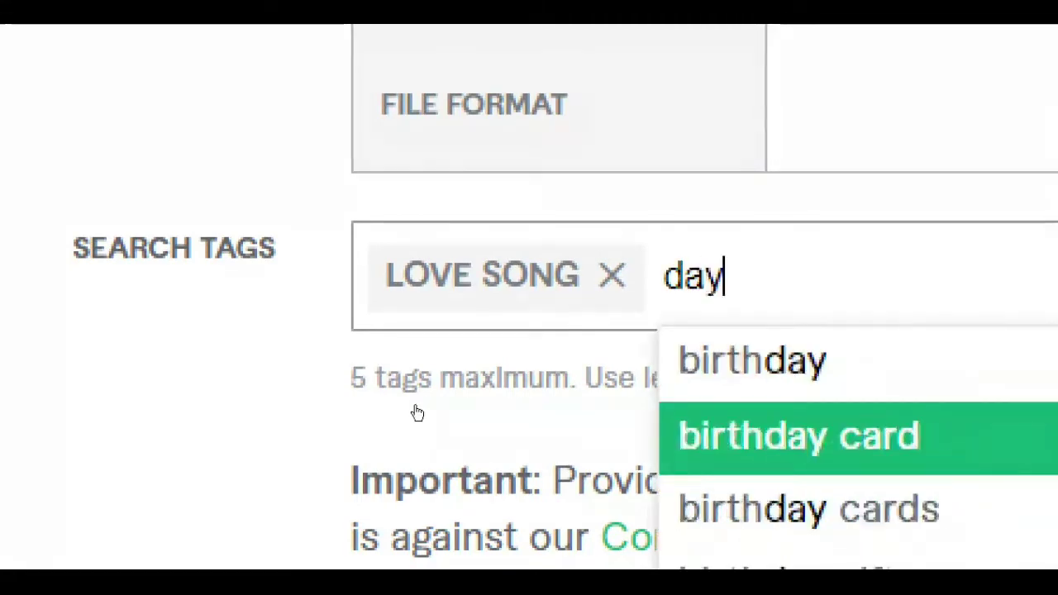
key("Up")
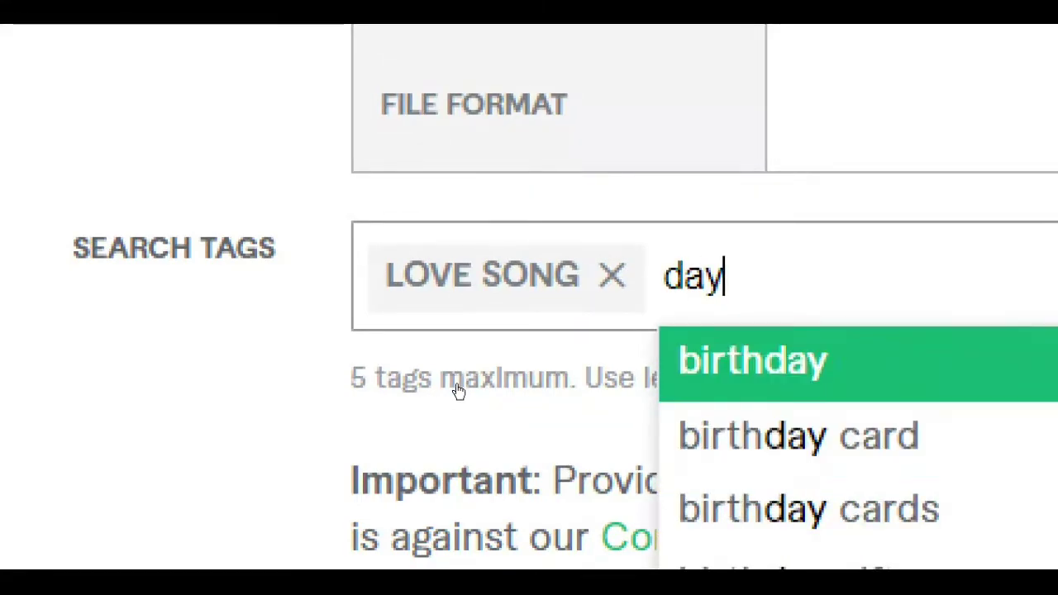
key("Return")
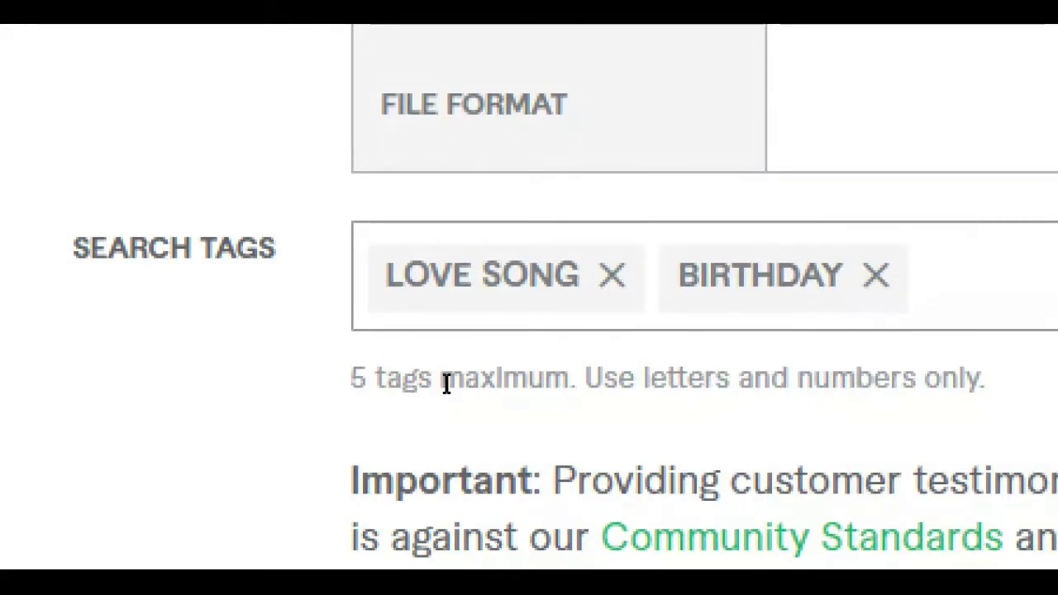
- Review the overview form down to the policy notes and try to save it and continue
scroll(427, 422, "down", 3)
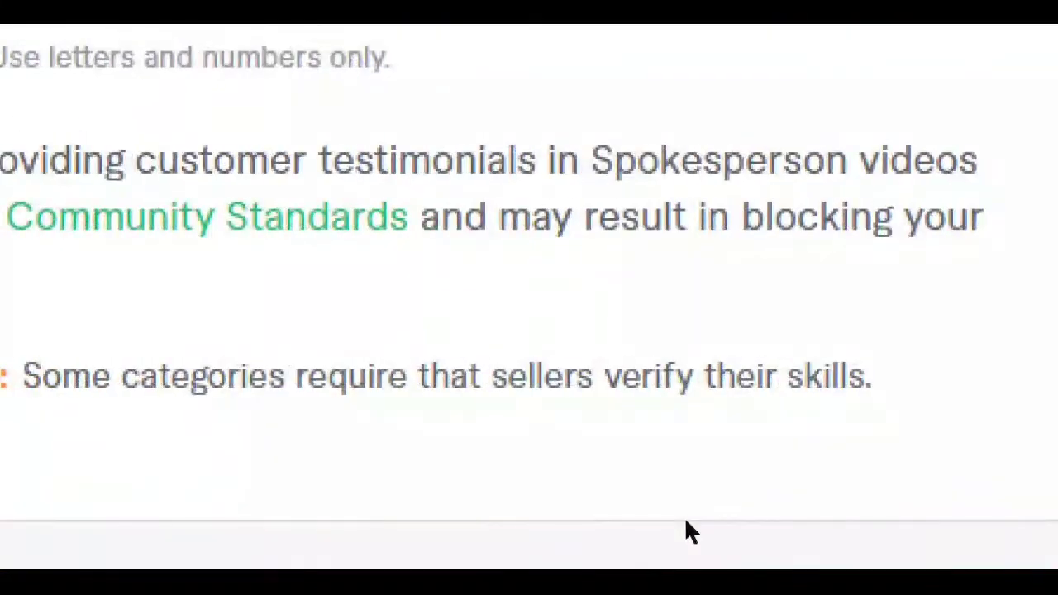
scroll(590, 544, "down", 3)
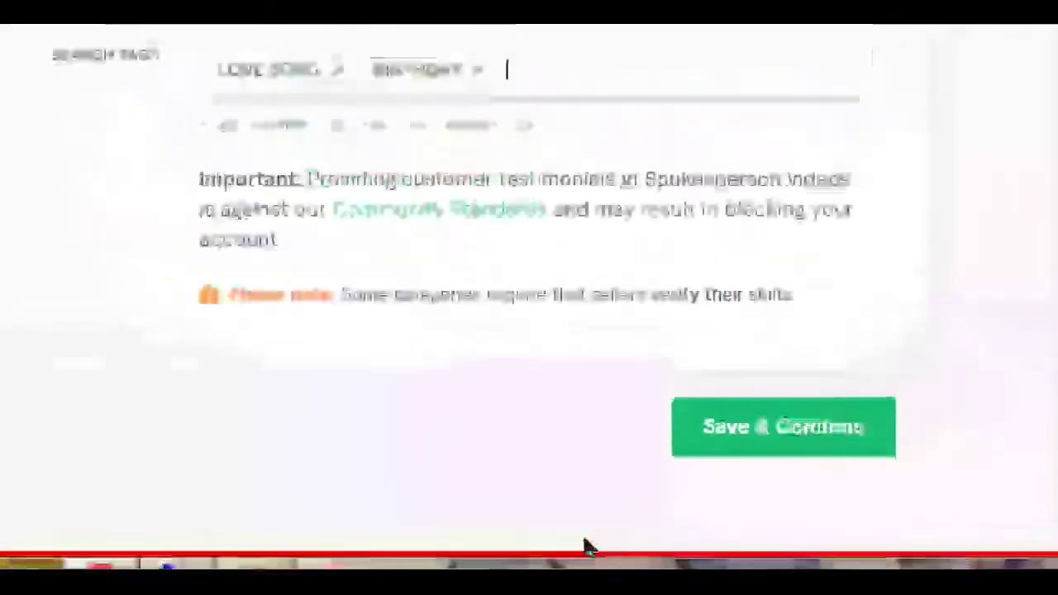
scroll(427, 390, "up", 7)
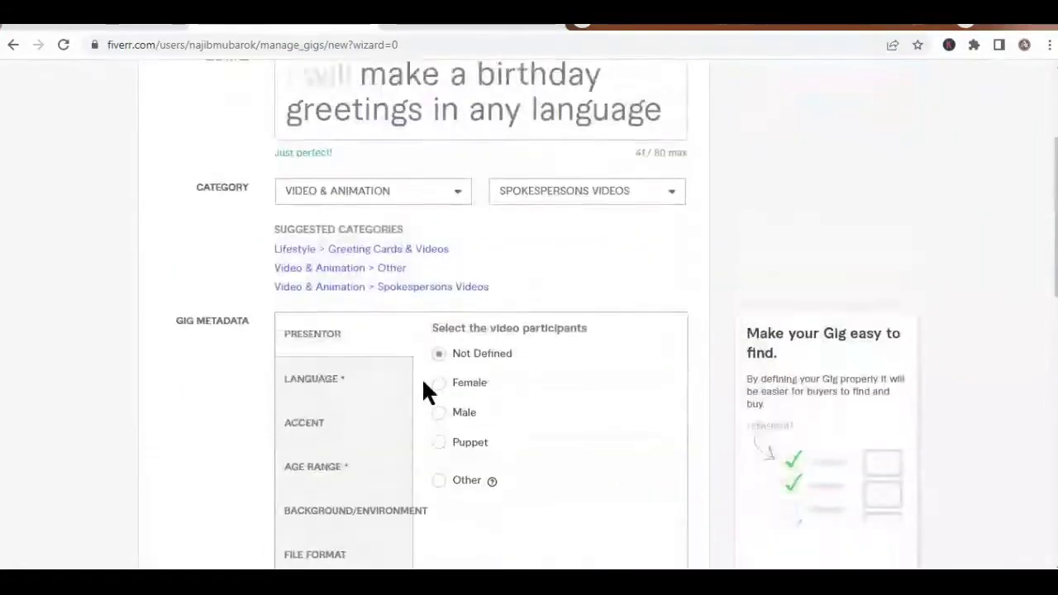
scroll(423, 389, "down", 4)
scroll(421, 380, "down", 4)
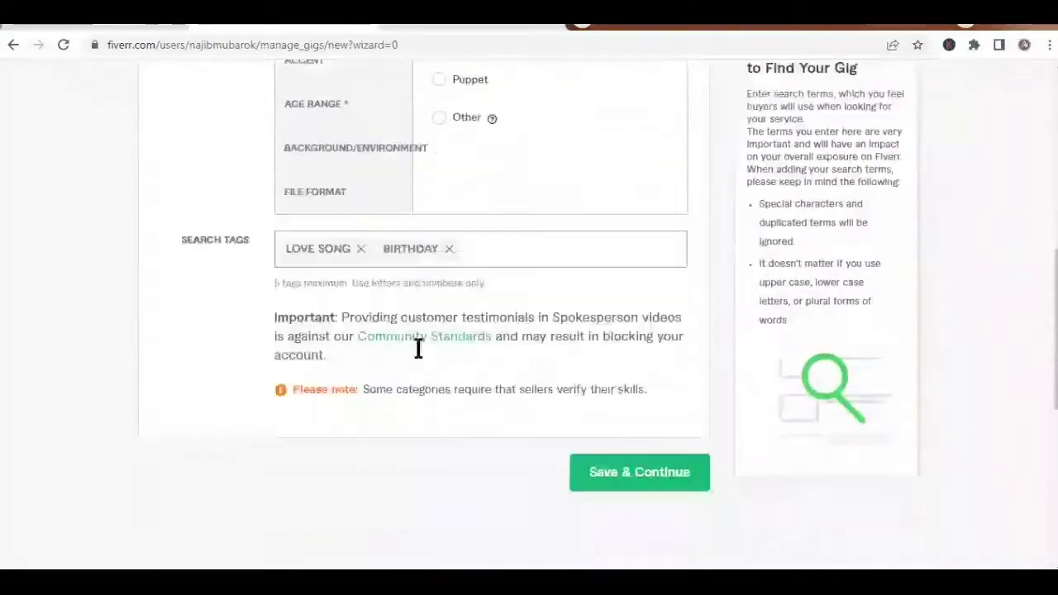
left_click(592, 431)
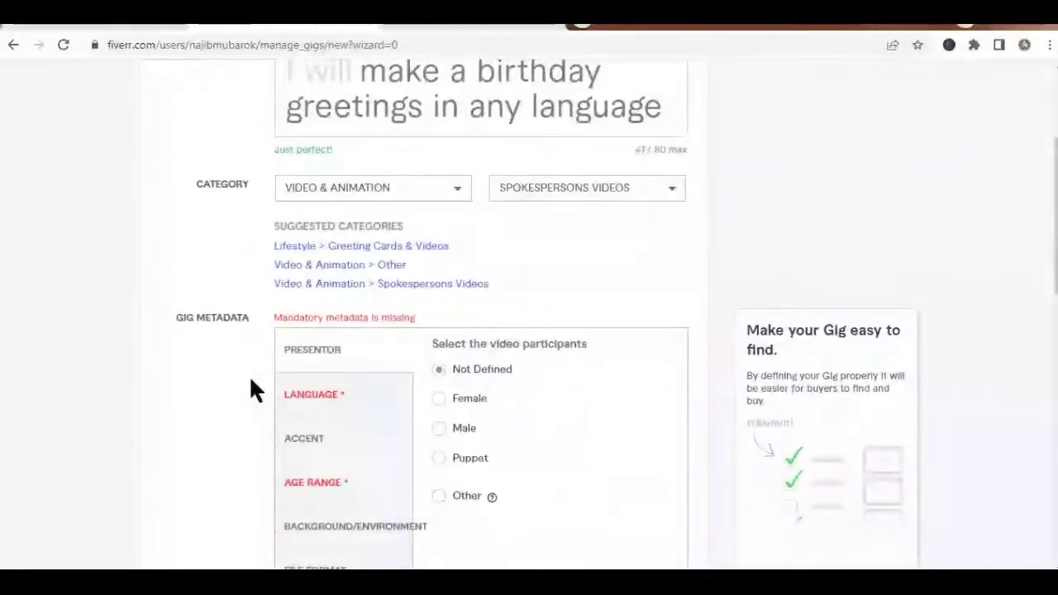
- Set the gig metadata's language to English and its accent to English - American
left_click(312, 399)
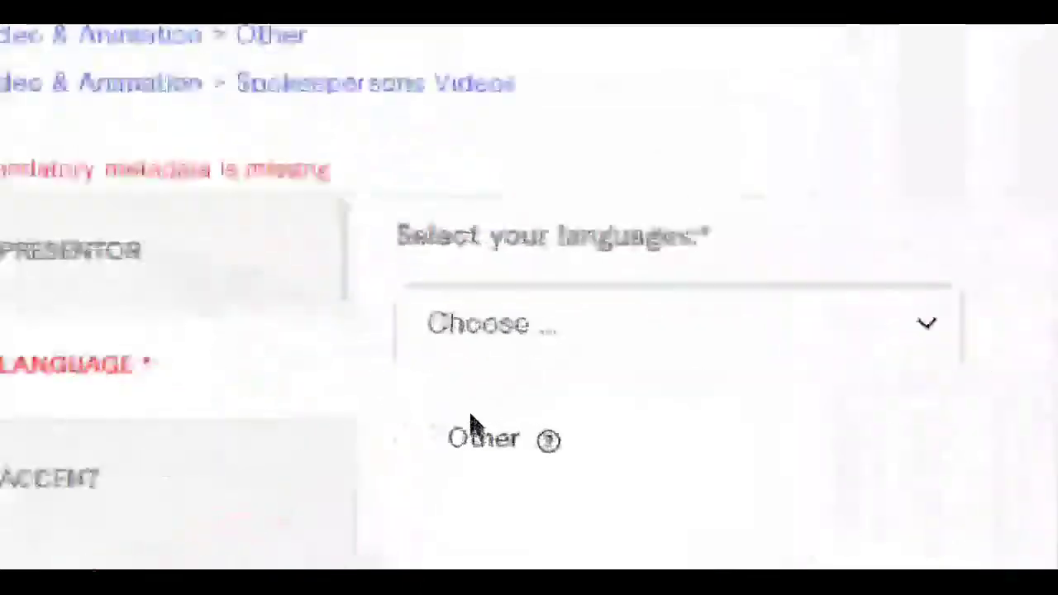
left_click(501, 368)
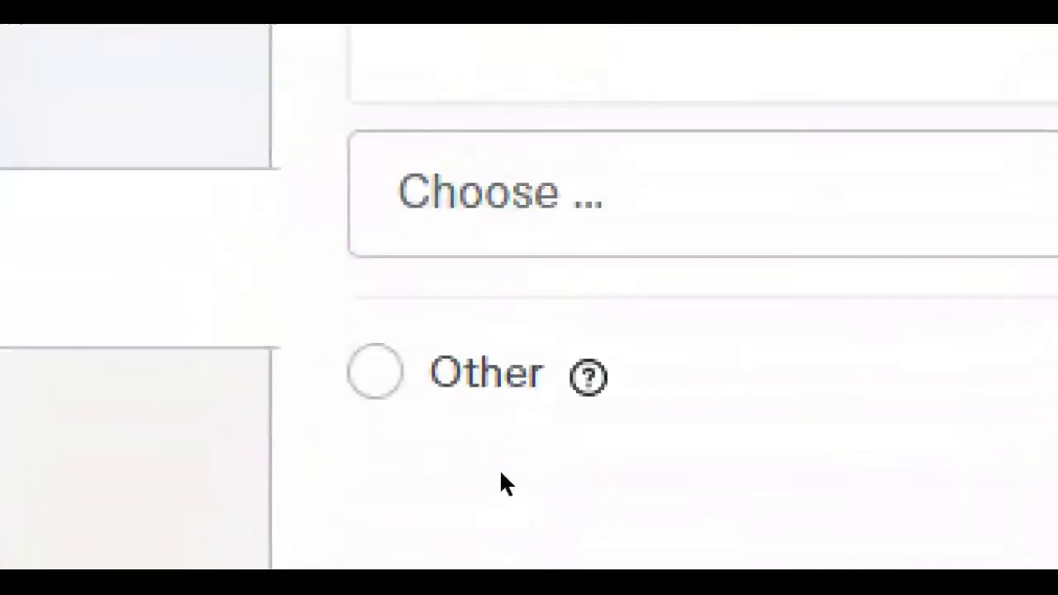
left_click(430, 587)
left_click(459, 423)
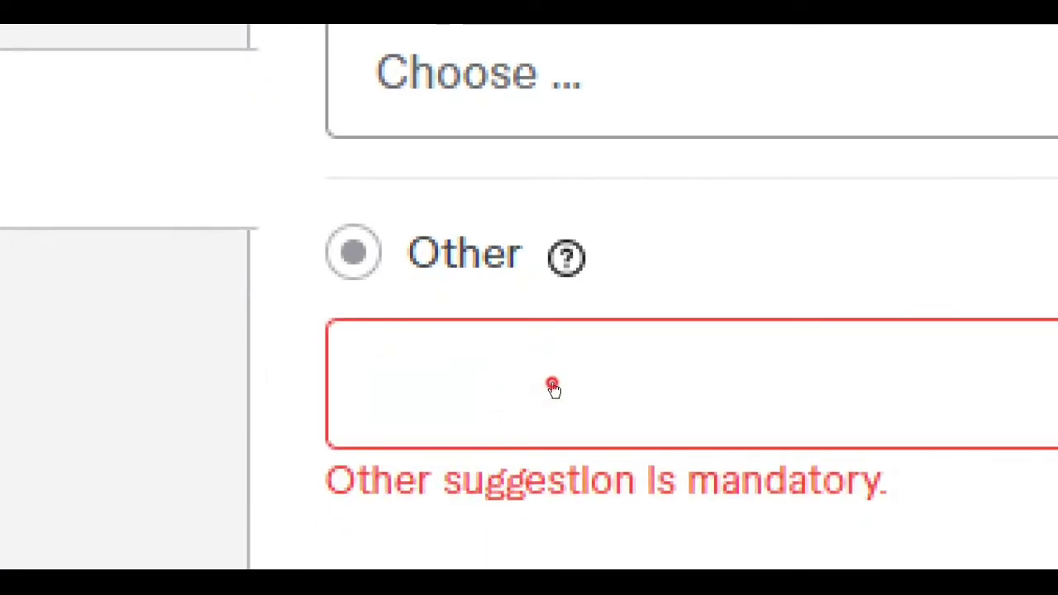
left_click(555, 339)
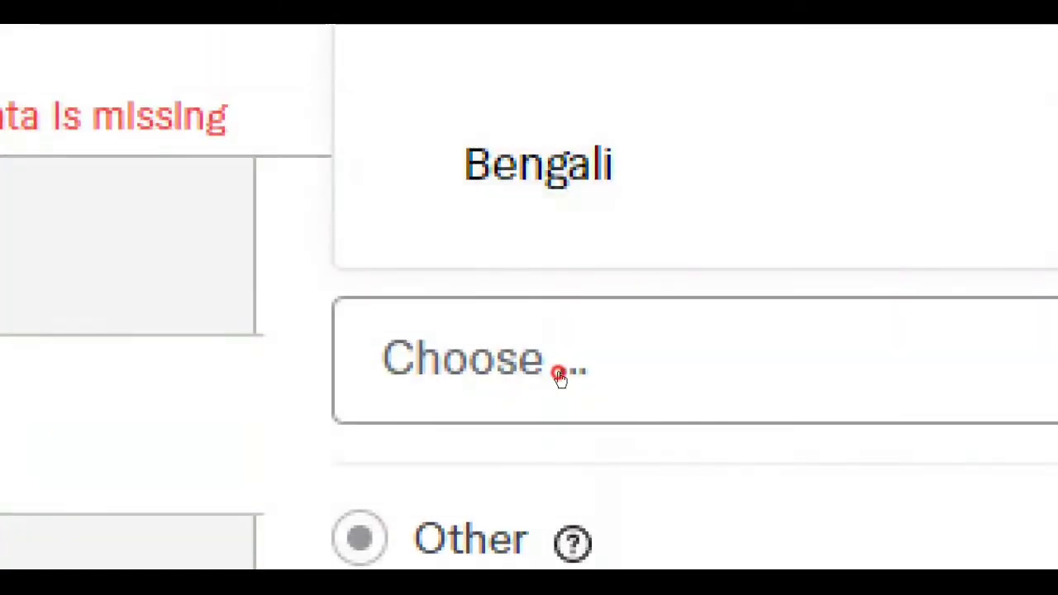
left_click(522, 388)
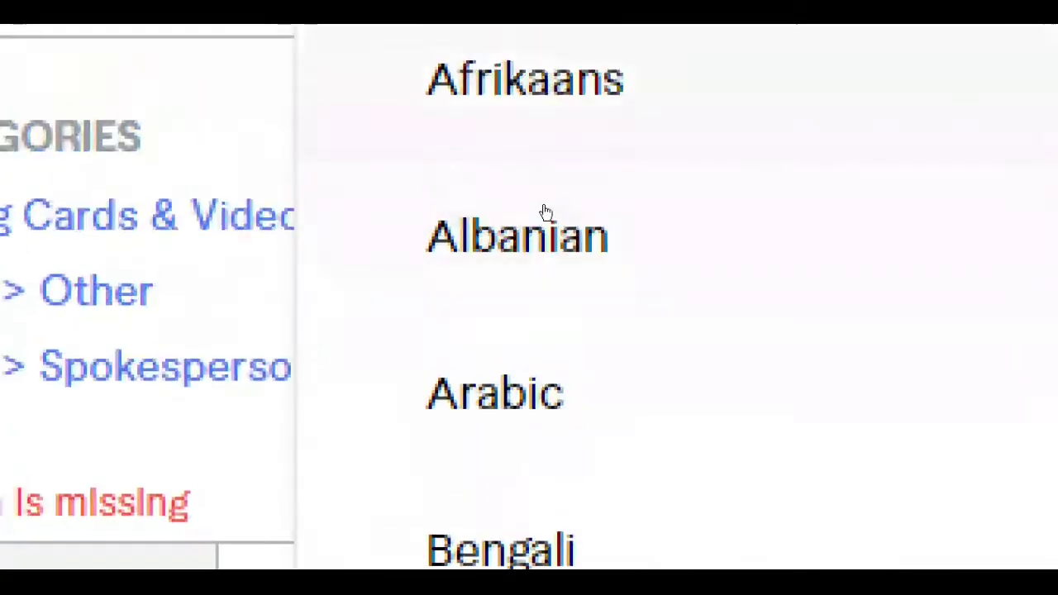
scroll(545, 212, "down", 5)
scroll(544, 216, "down", 6)
scroll(543, 217, "up", 4)
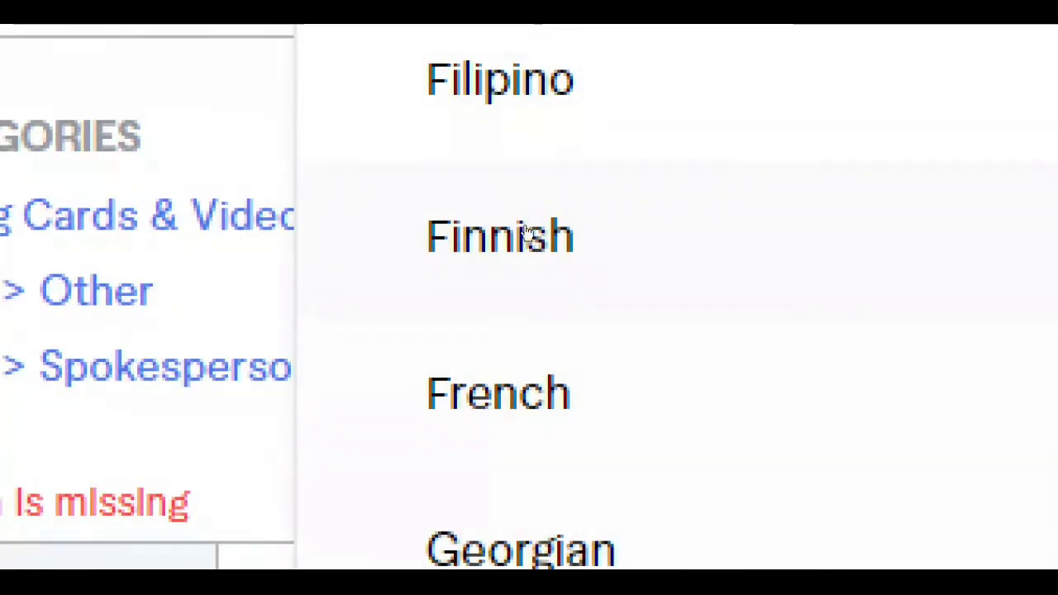
scroll(557, 82, "up", 2)
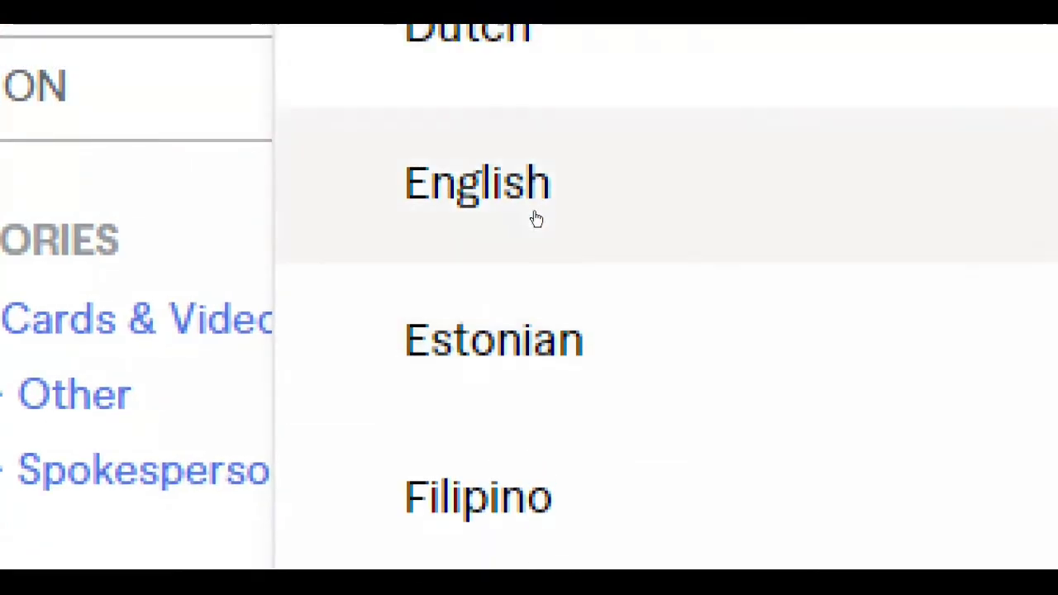
left_click(536, 217)
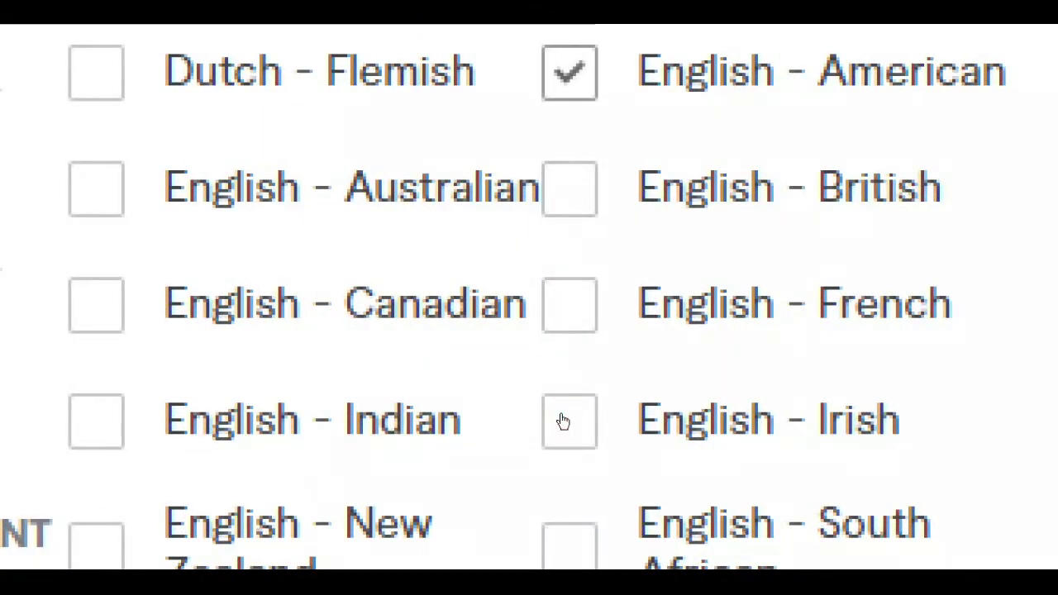
scroll(436, 500, "down", 8)
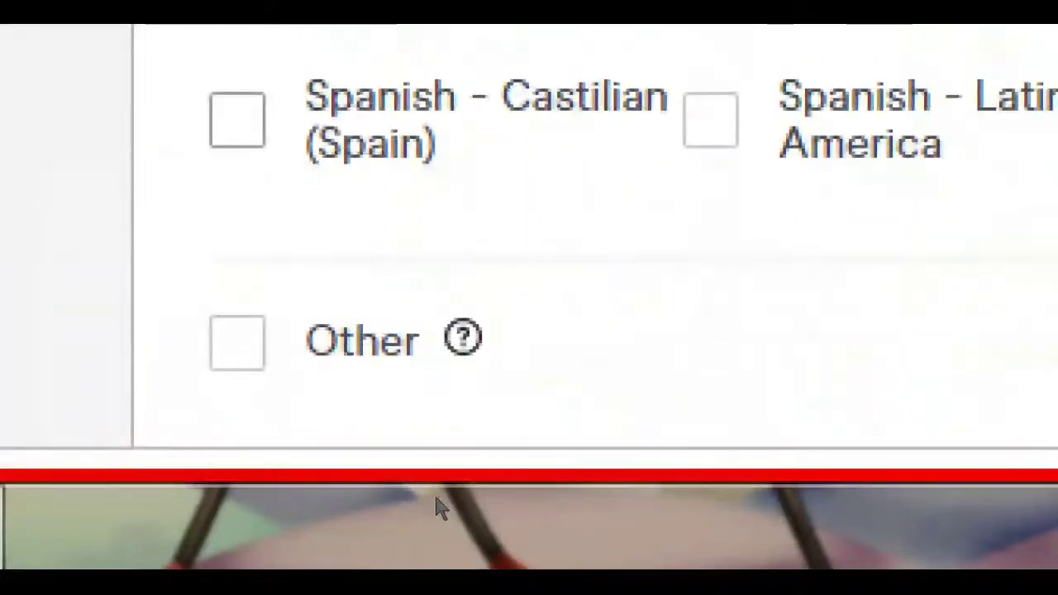
scroll(436, 500, "up", 3)
scroll(438, 502, "up", 5)
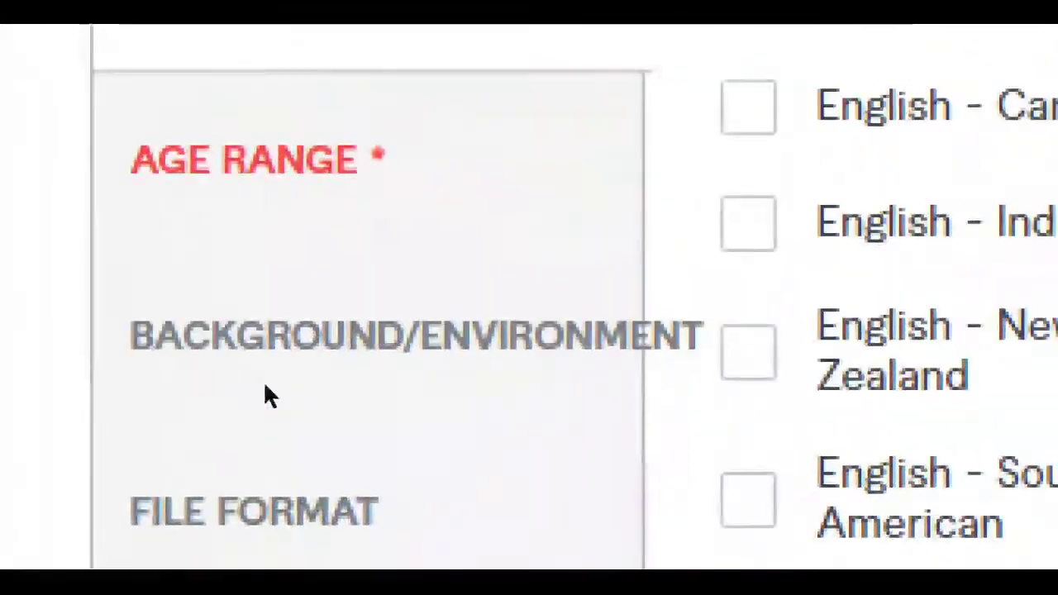
- Set the metadata's age range to Adult and the background/environment to Nature
left_click(323, 411)
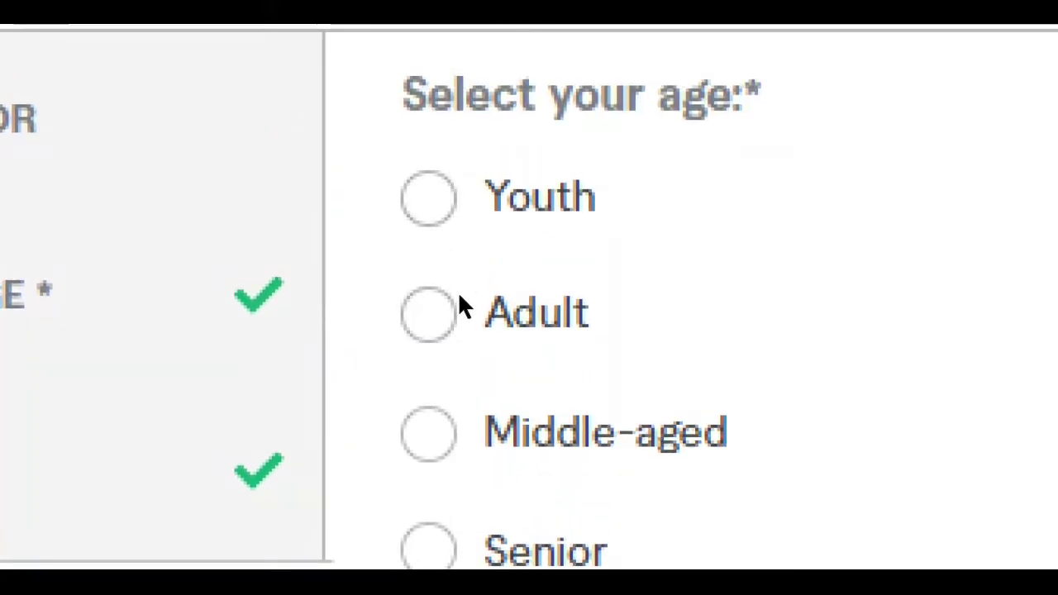
left_click(457, 299)
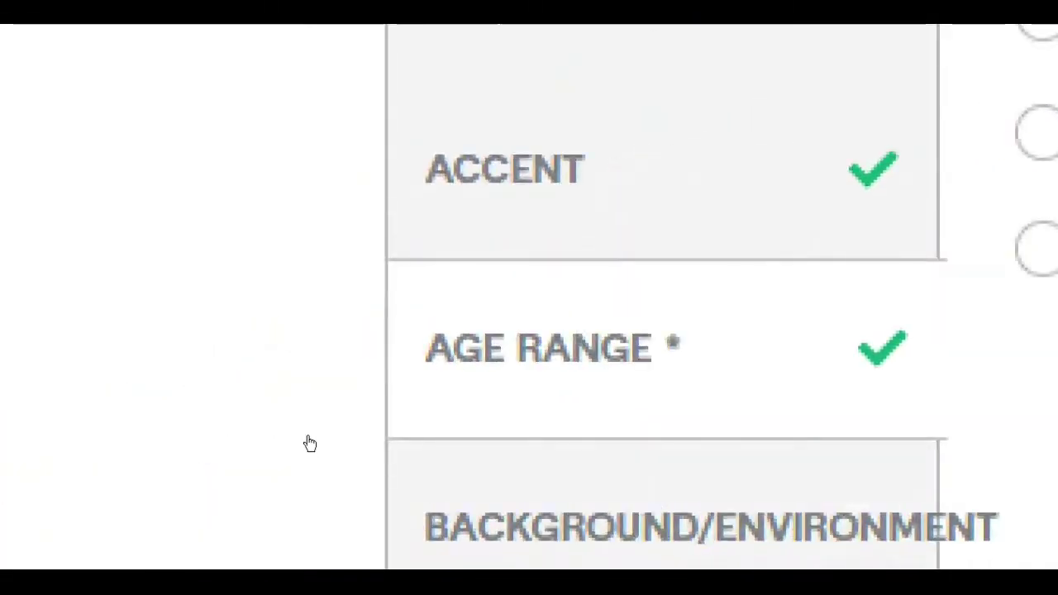
left_click(352, 434)
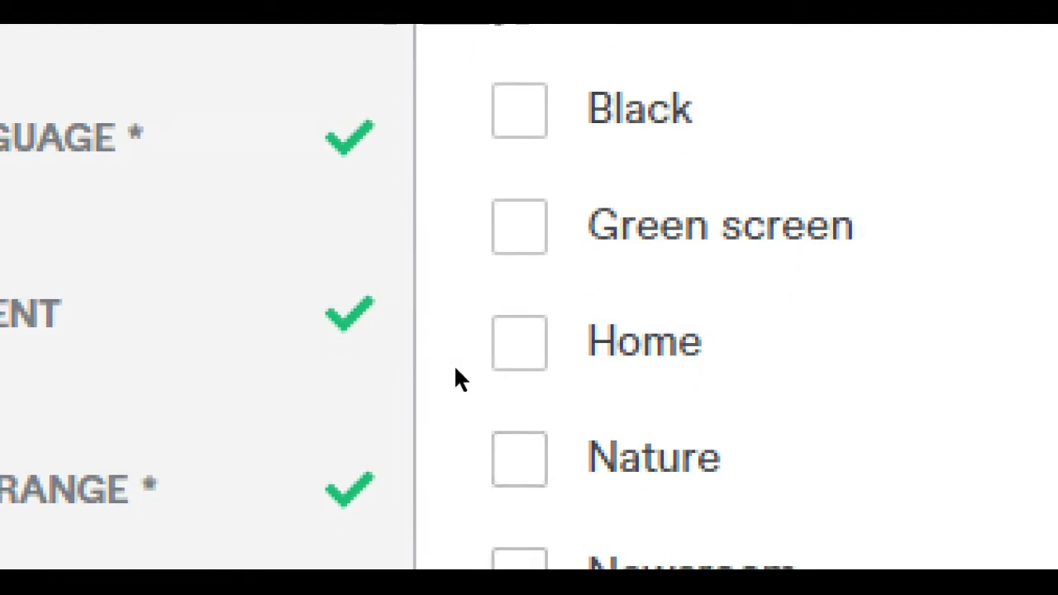
left_click(510, 505)
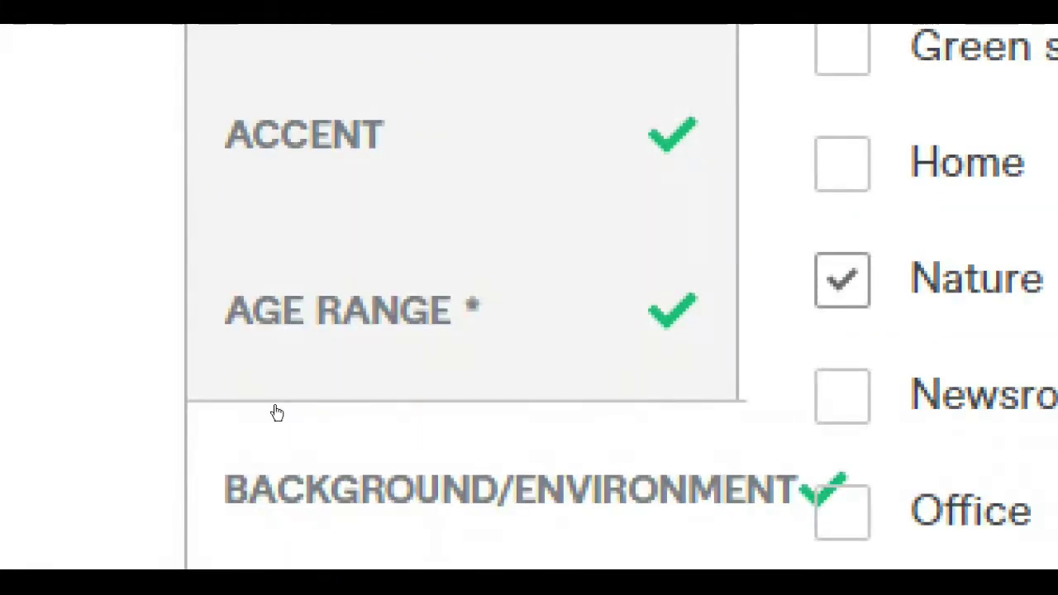
- Select MP4 as the file format in the gig metadata
scroll(298, 493, "down", 3)
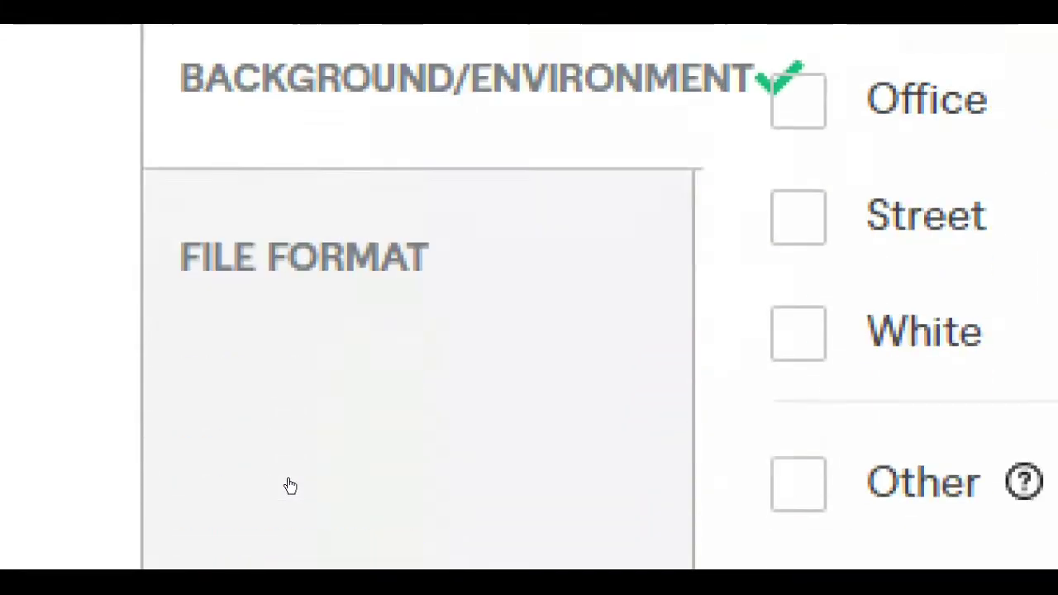
left_click(322, 405)
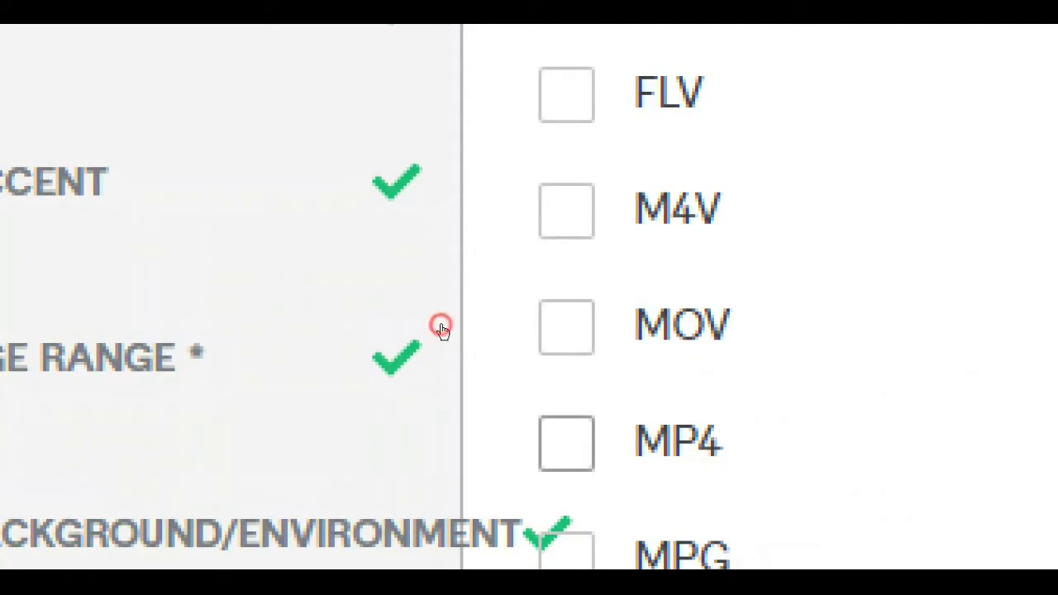
left_click(440, 330)
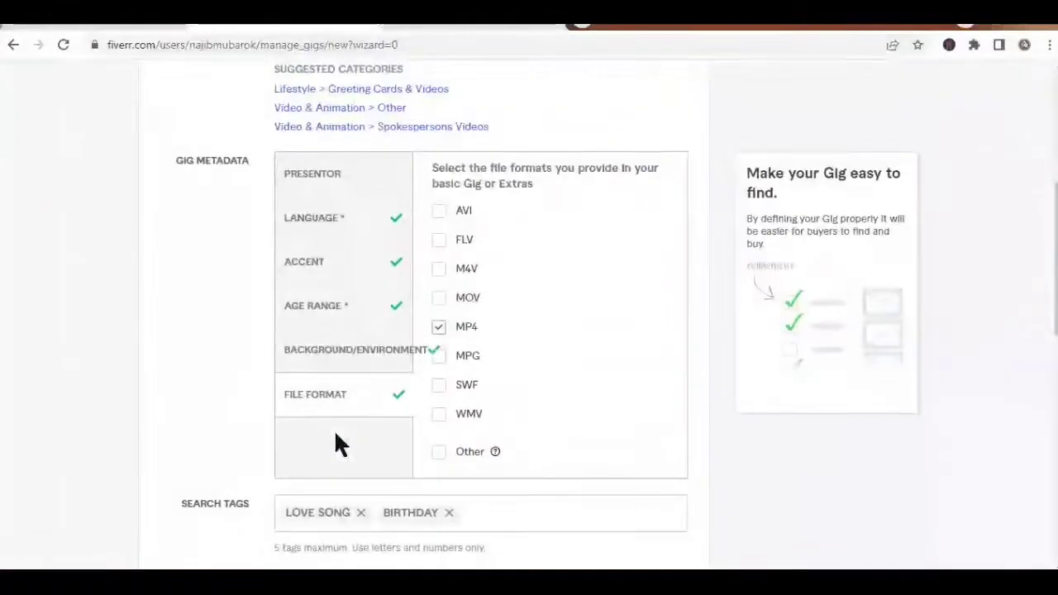
- Save the completed gig overview and continue to the Scope & Pricing packages
scroll(338, 441, "down", 10)
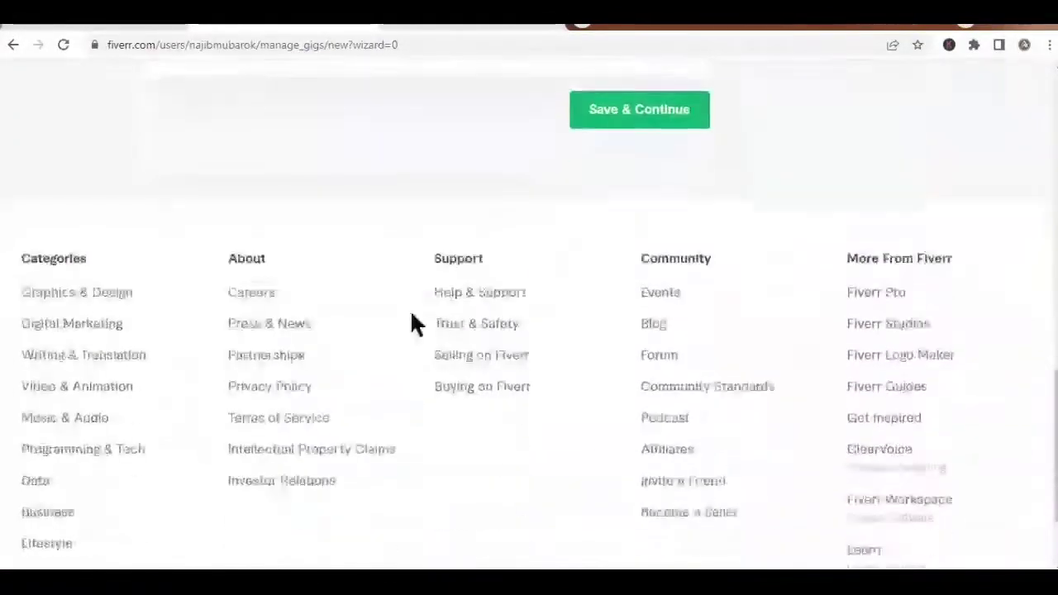
scroll(454, 273, "up", 2)
left_click(620, 275)
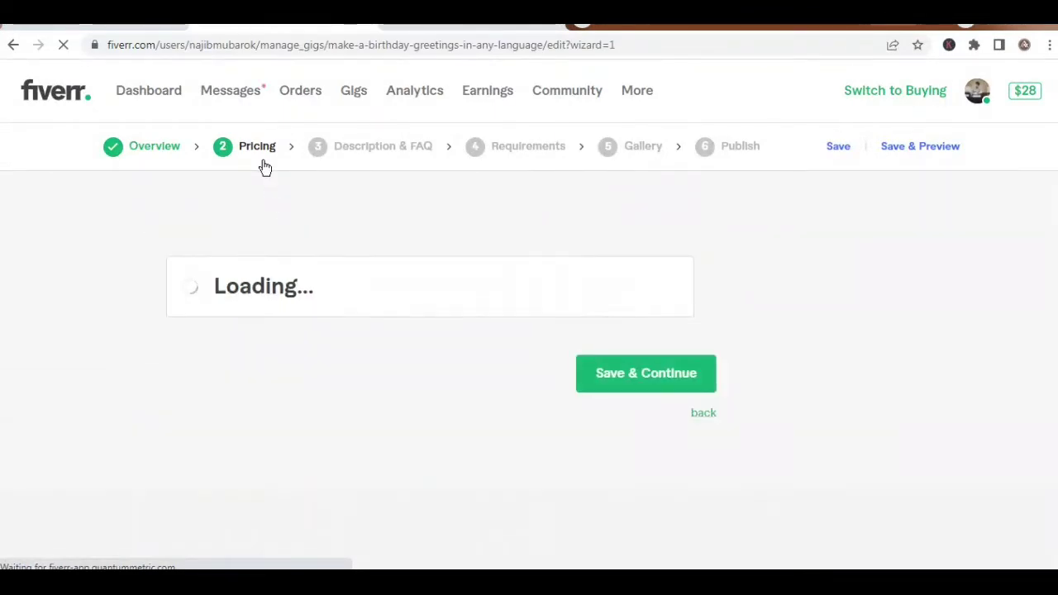
scroll(262, 347, "down", 2)
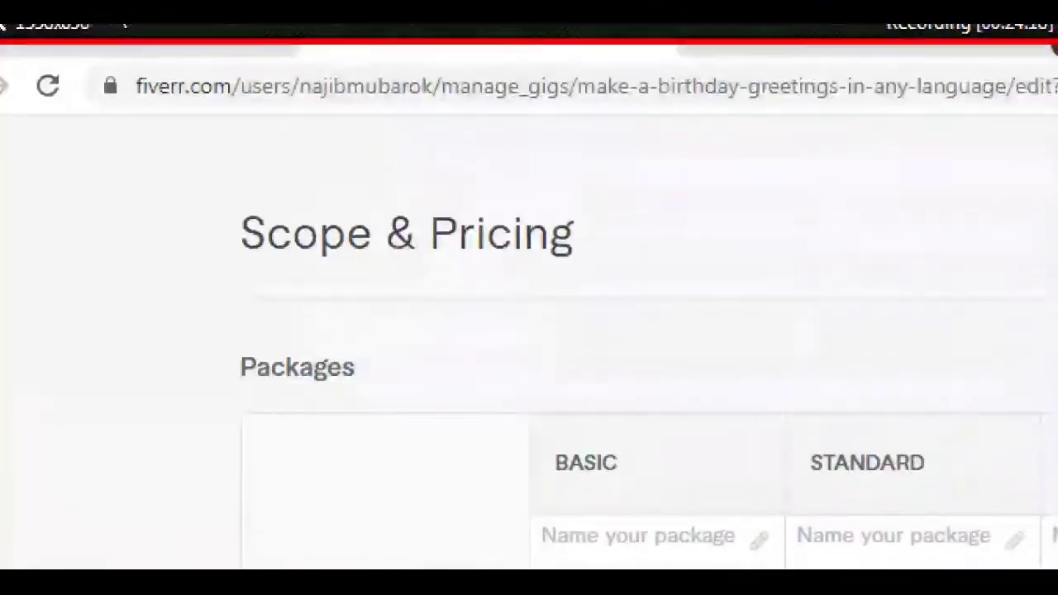
- Examine the packages table's Basic, Standard and Premium columns, including the name, description, delivery time and revisions fields
scroll(286, 146, "up", 4)
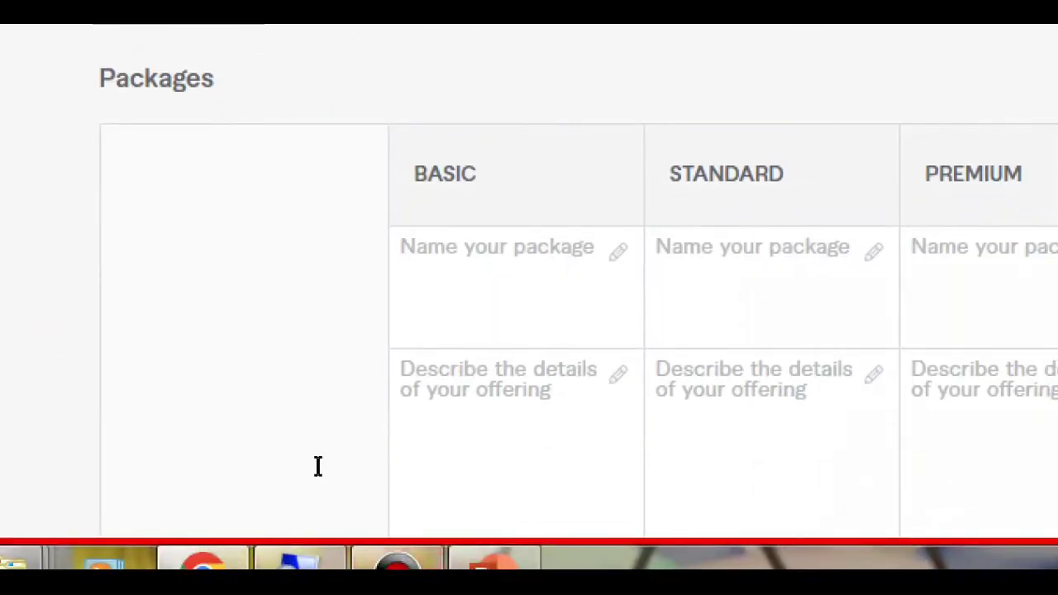
scroll(317, 465, "down", 3)
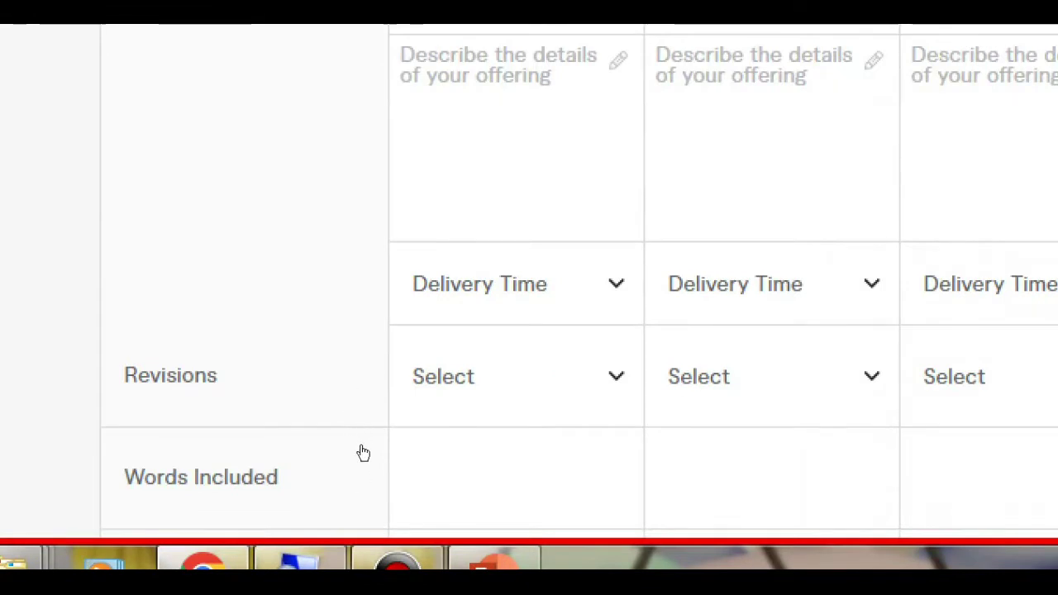
scroll(403, 503, "down", 2)
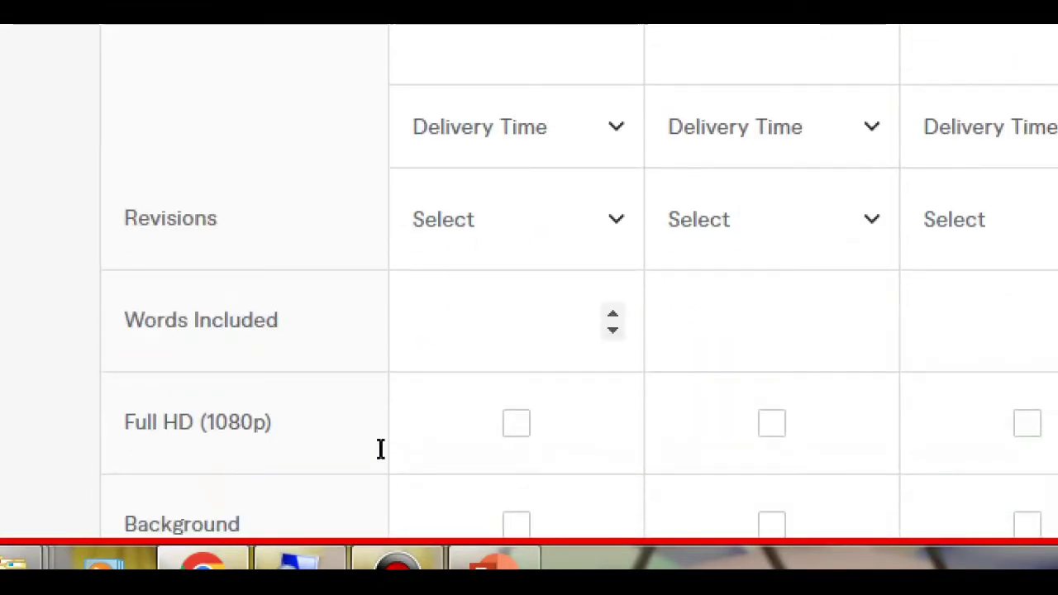
scroll(345, 289, "up", 5)
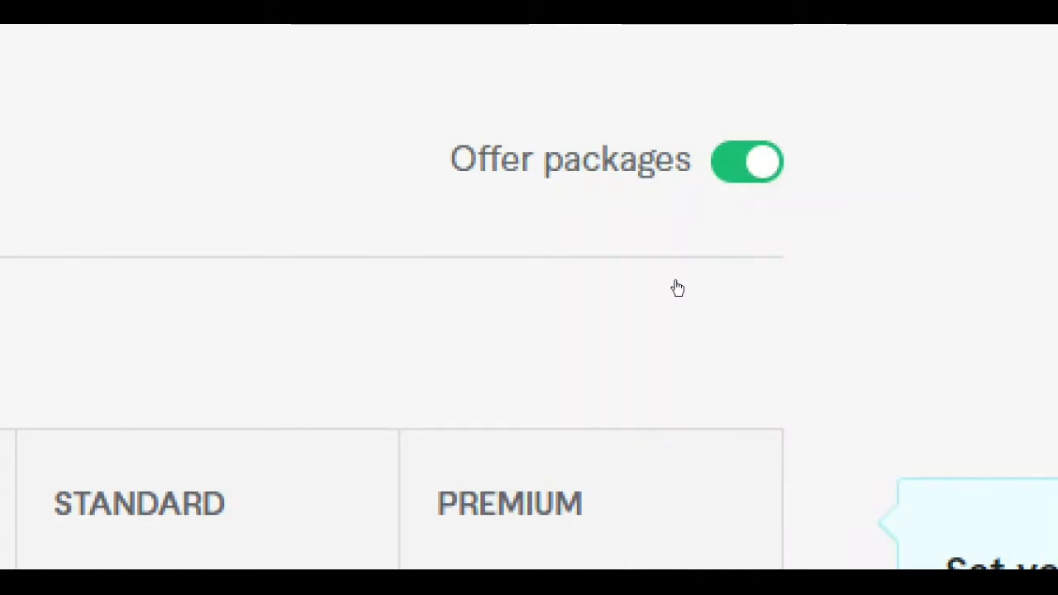
left_click(673, 287)
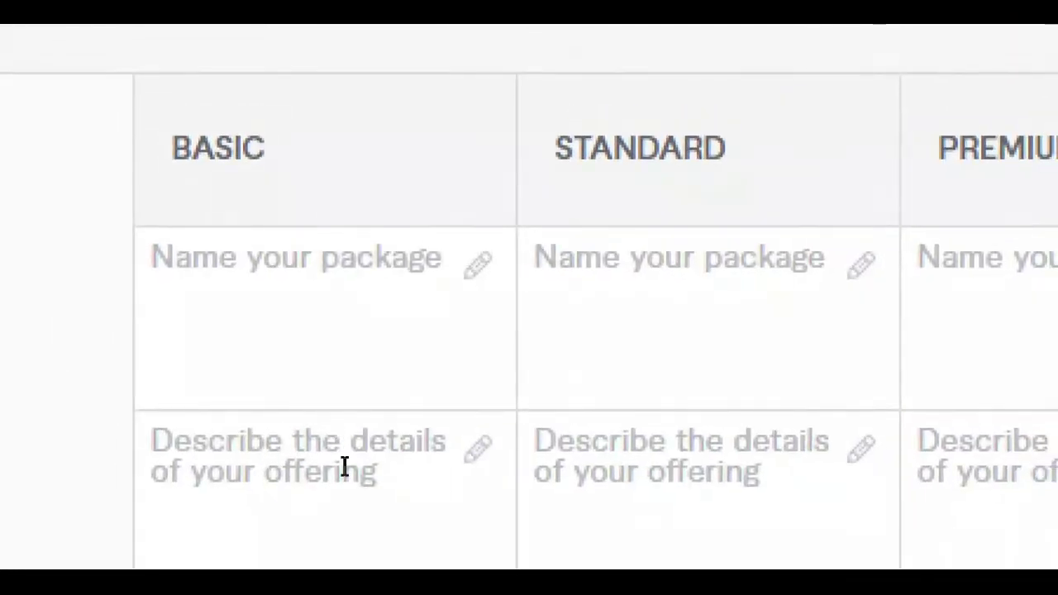
key("Tab")
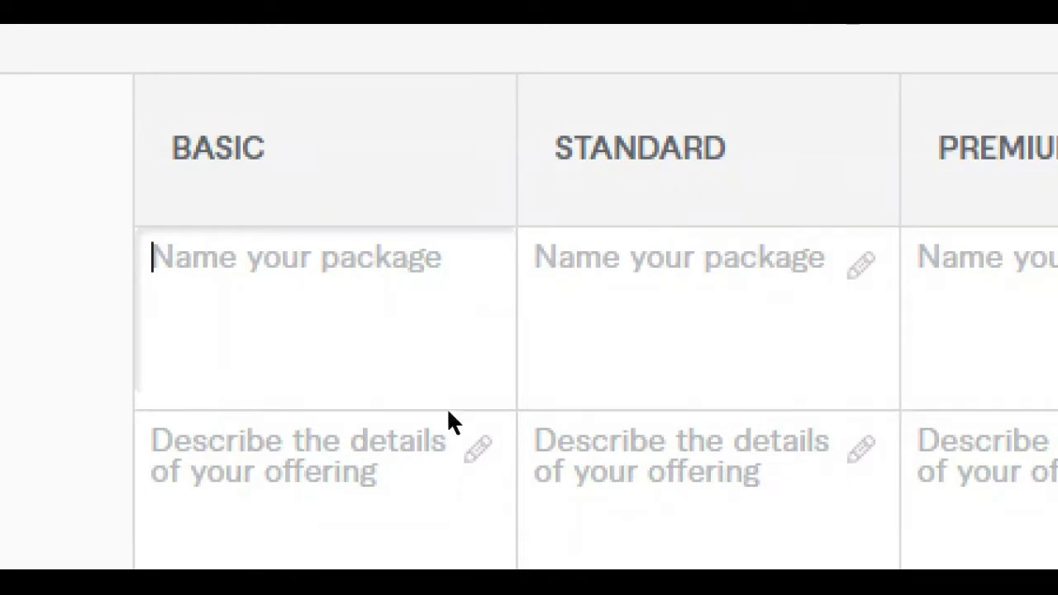
left_click(363, 430)
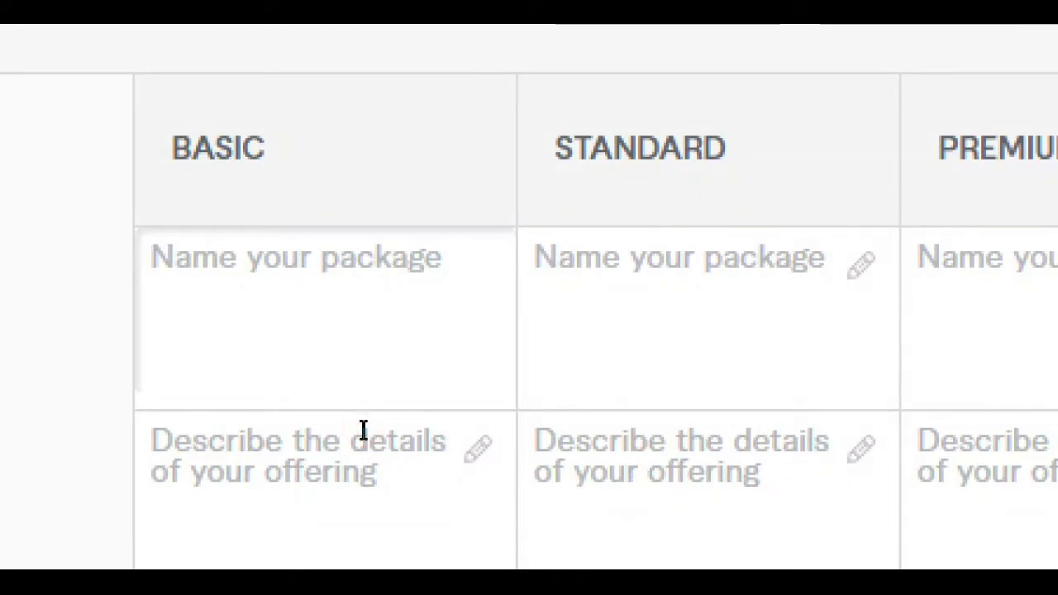
left_click(470, 443)
key("Tab")
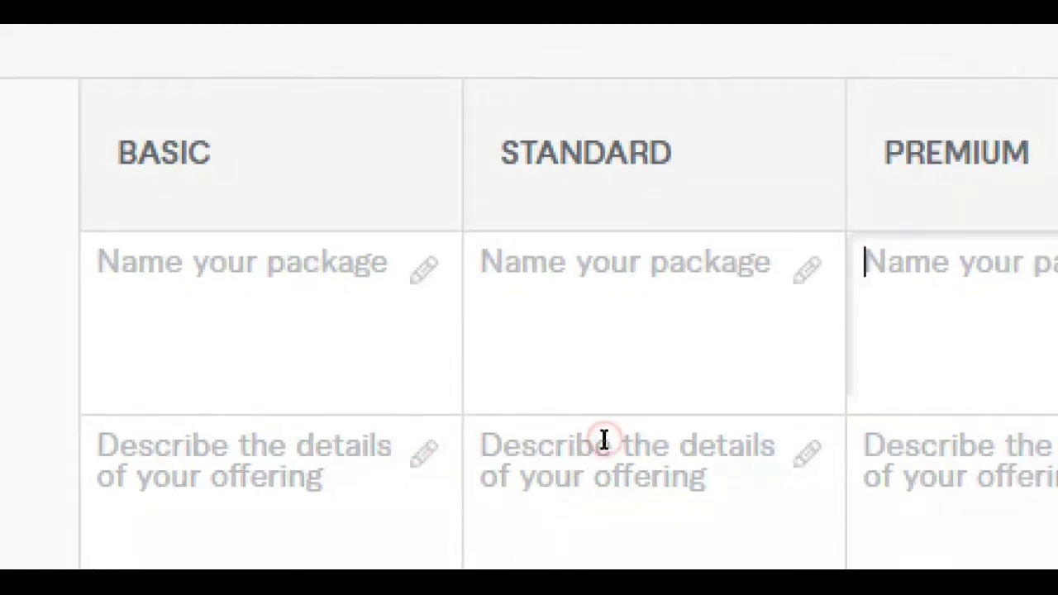
scroll(405, 470, "down", 3)
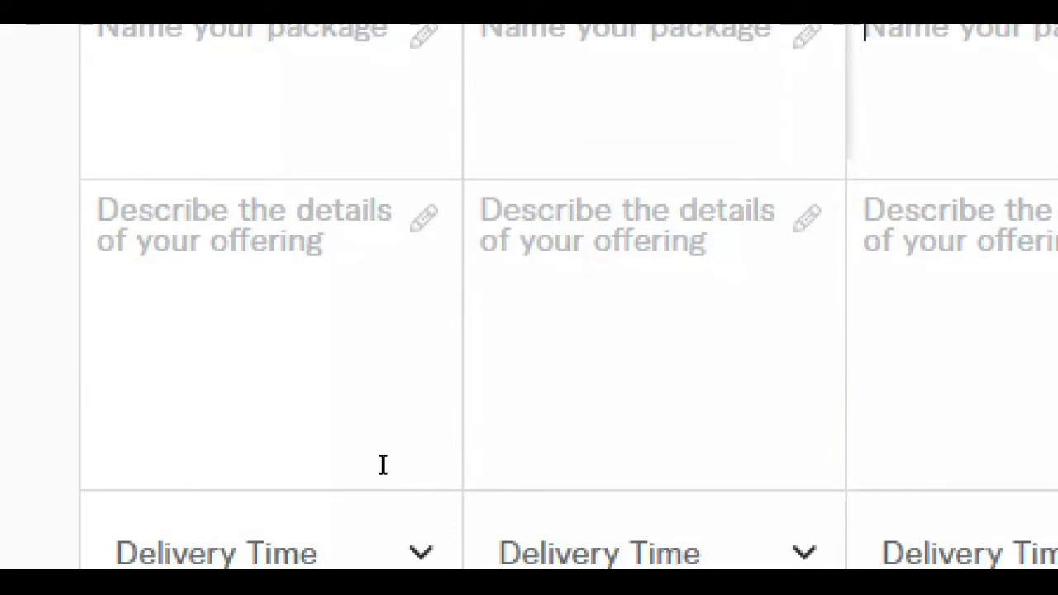
left_click(351, 435)
left_click(466, 437)
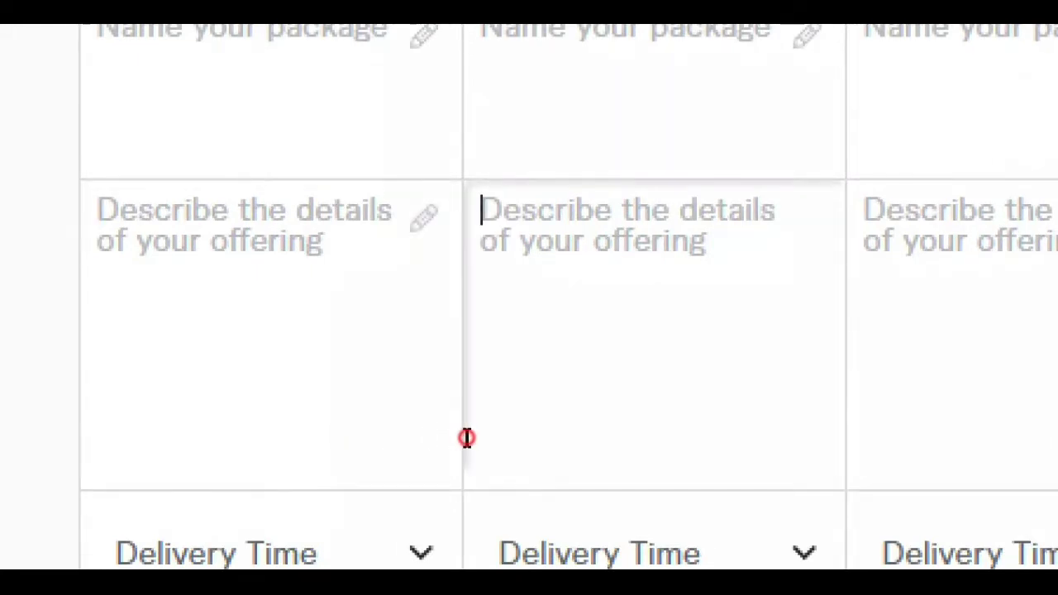
left_click(576, 438)
left_click(237, 446)
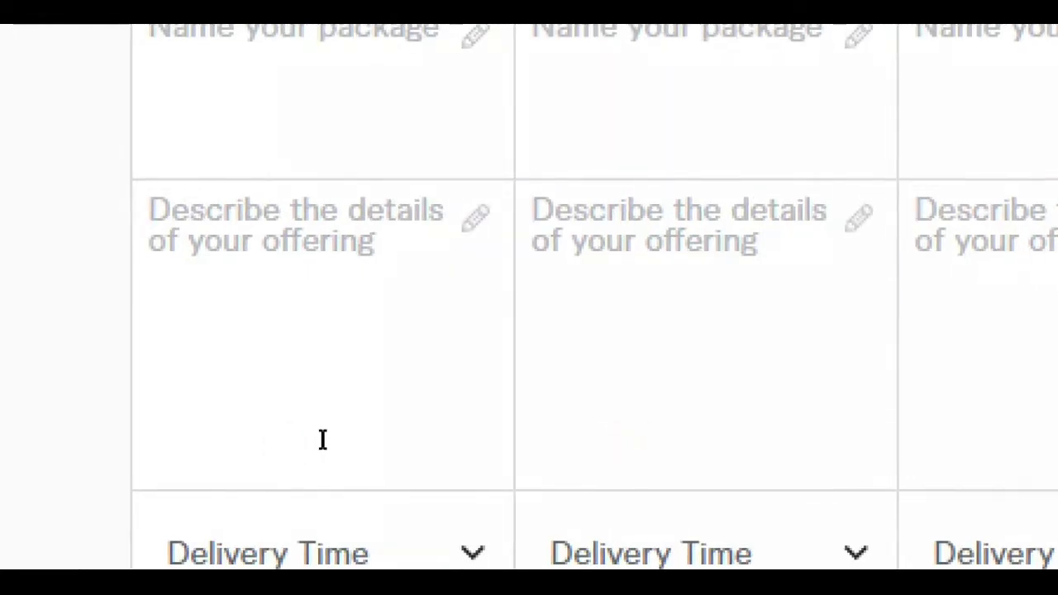
scroll(322, 331, "up", 5)
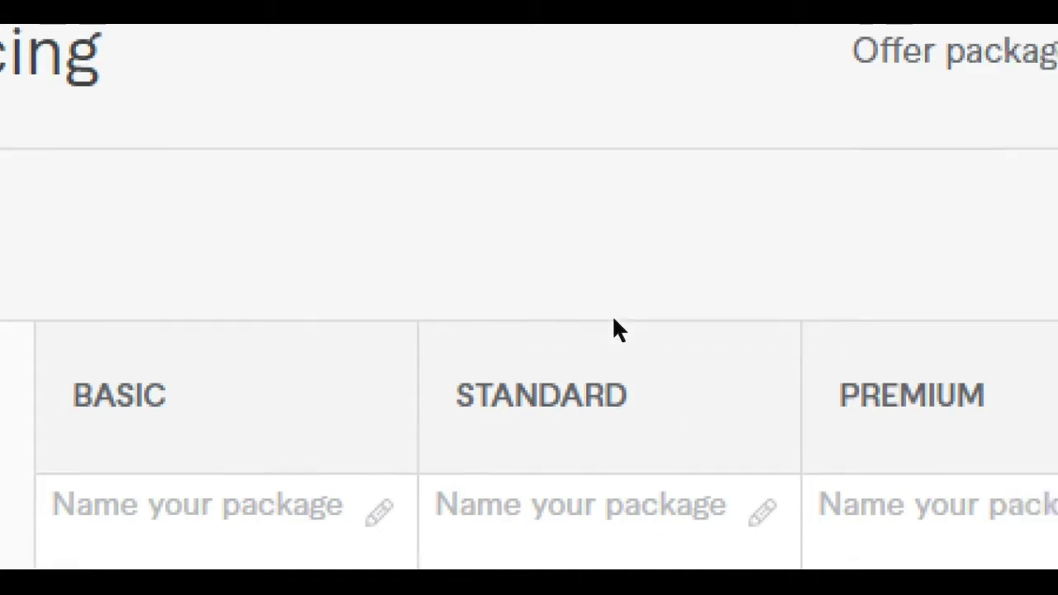
- Check the available revision choices for the Basic package and the feature rows below them
scroll(199, 363, "down", 3)
scroll(289, 355, "down", 5)
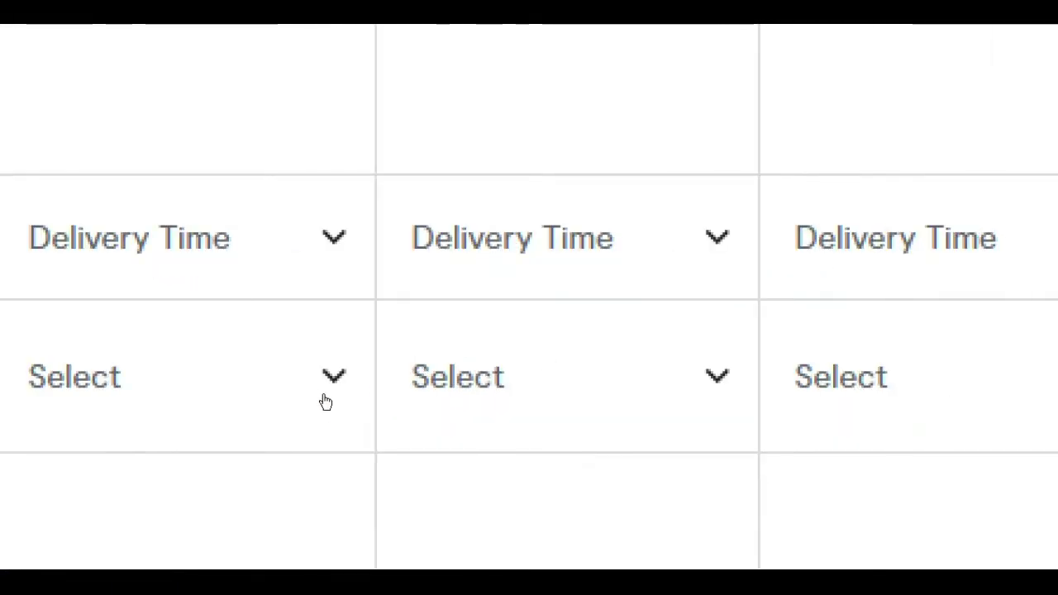
left_click(219, 356)
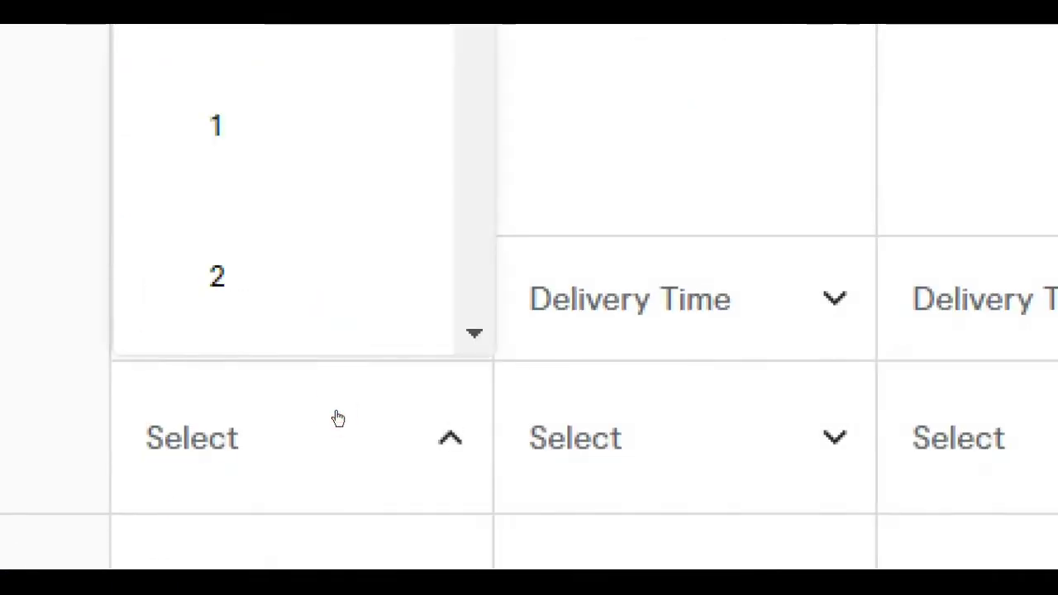
left_click(335, 413)
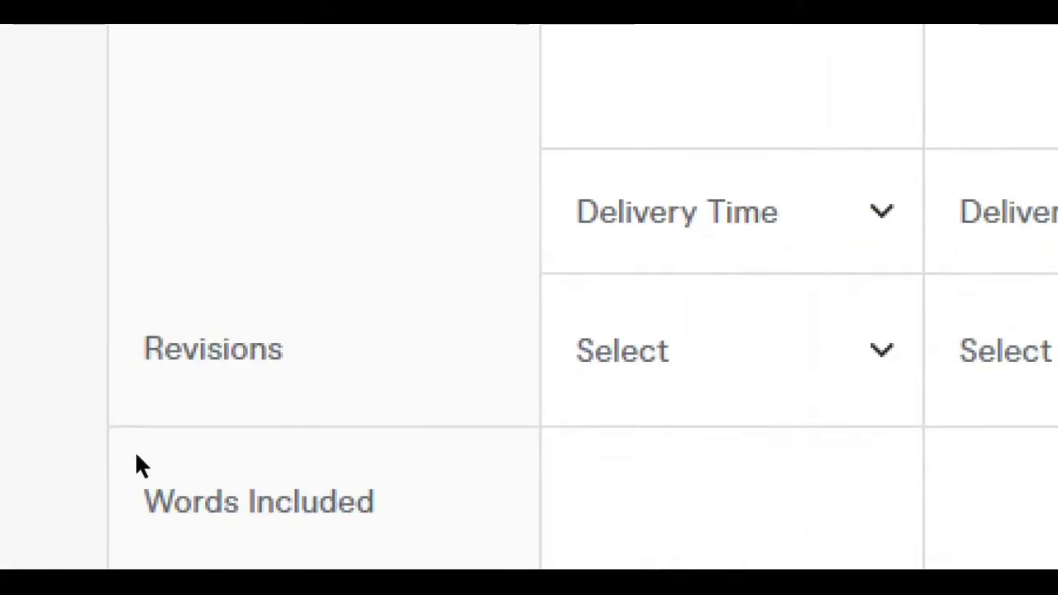
scroll(151, 434, "down", 2)
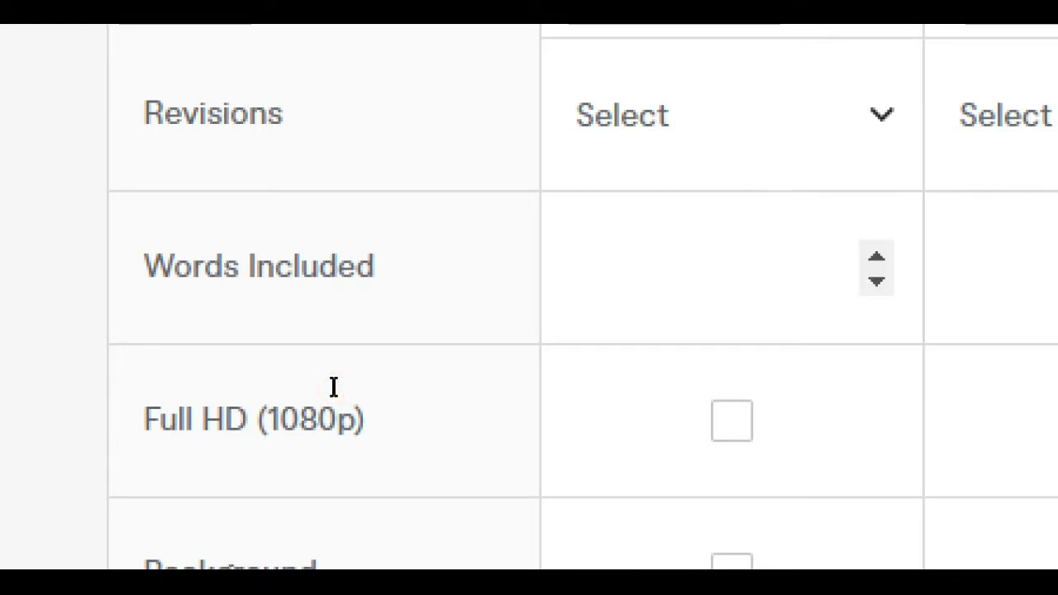
- Turn off the offer of multiple packages and name the single remaining package "only one"
scroll(333, 385, "up", 5)
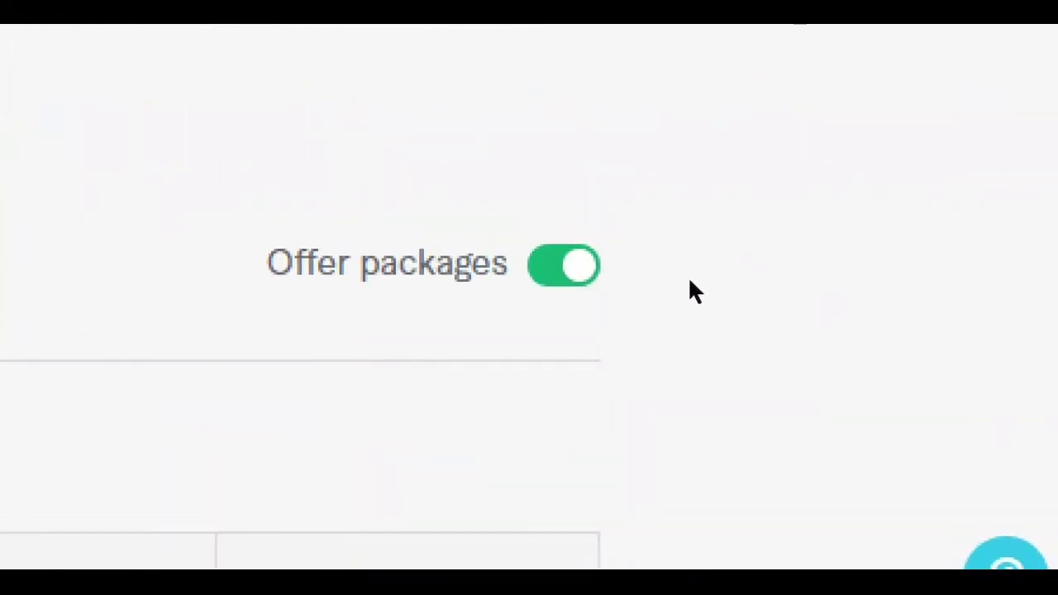
left_click(681, 281)
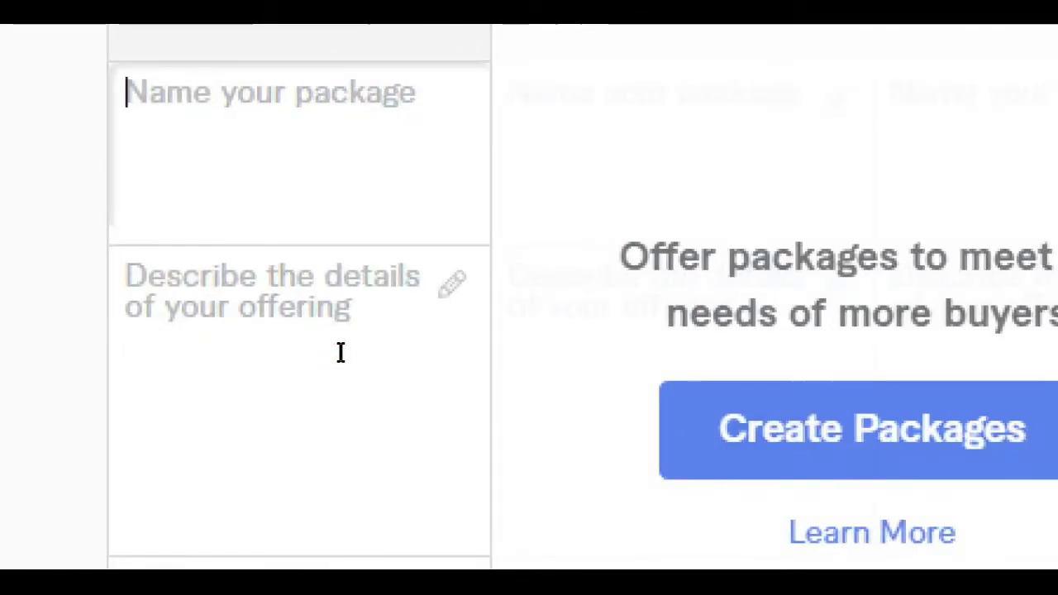
type("sa")
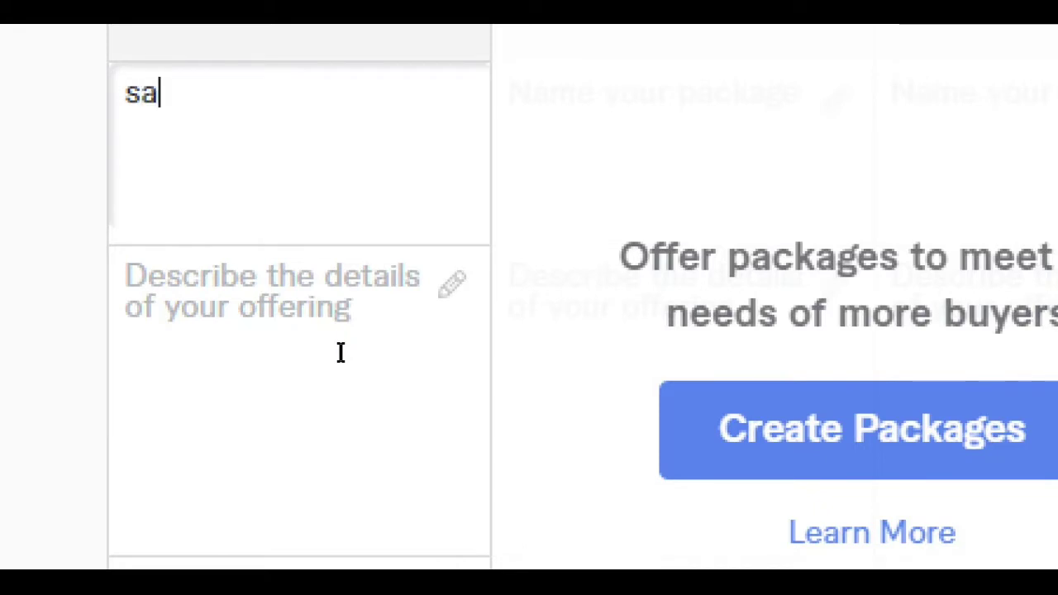
key("BackSpace")
key("BackSpace")
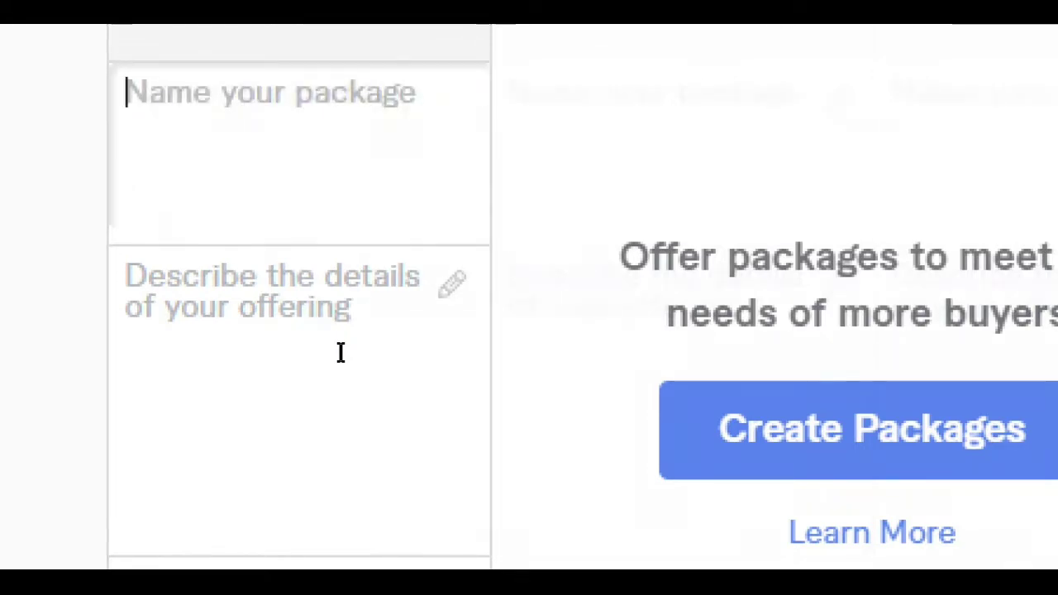
type("only one")
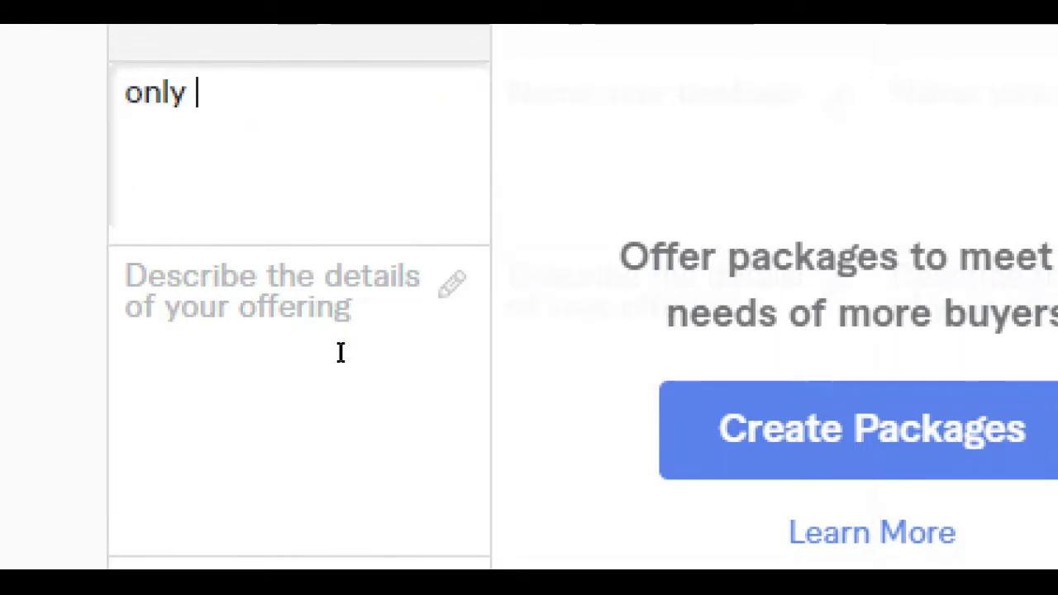
- Describe the details of the single package's offering as "all is same"
left_click(345, 434)
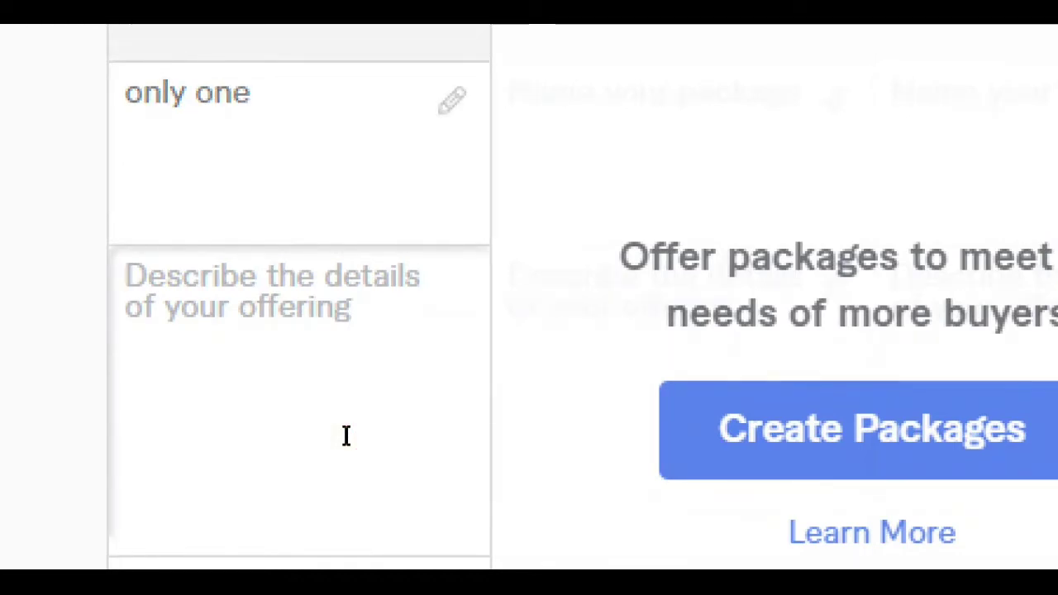
type("all is ")
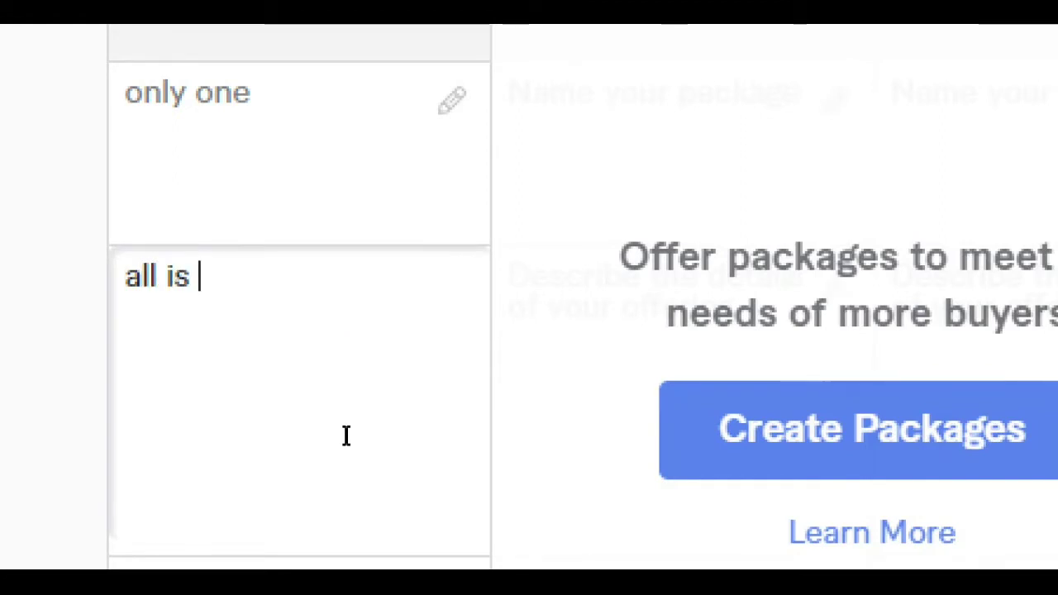
type("same")
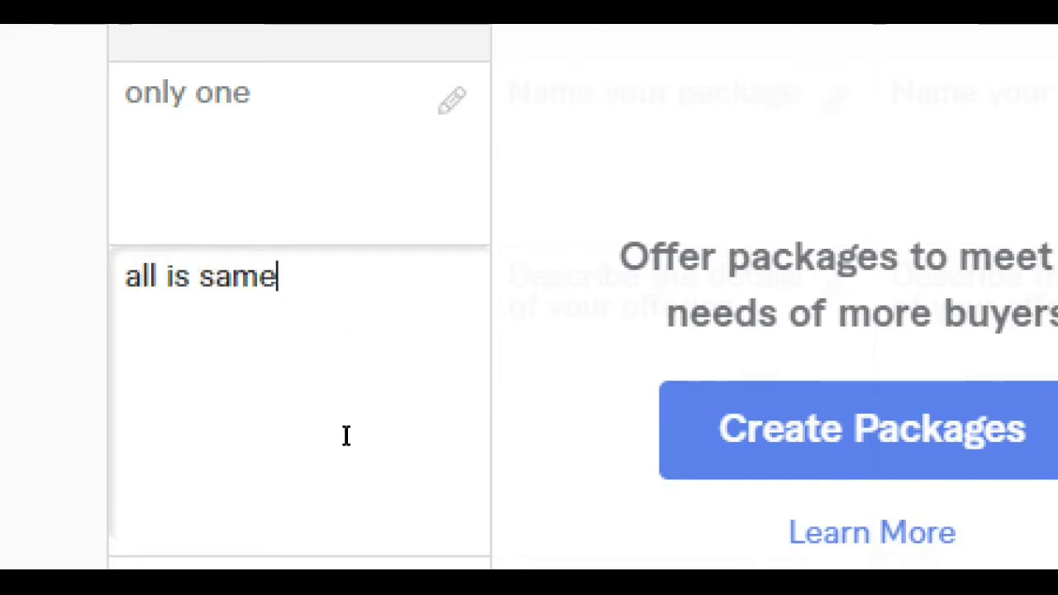
left_click(250, 408)
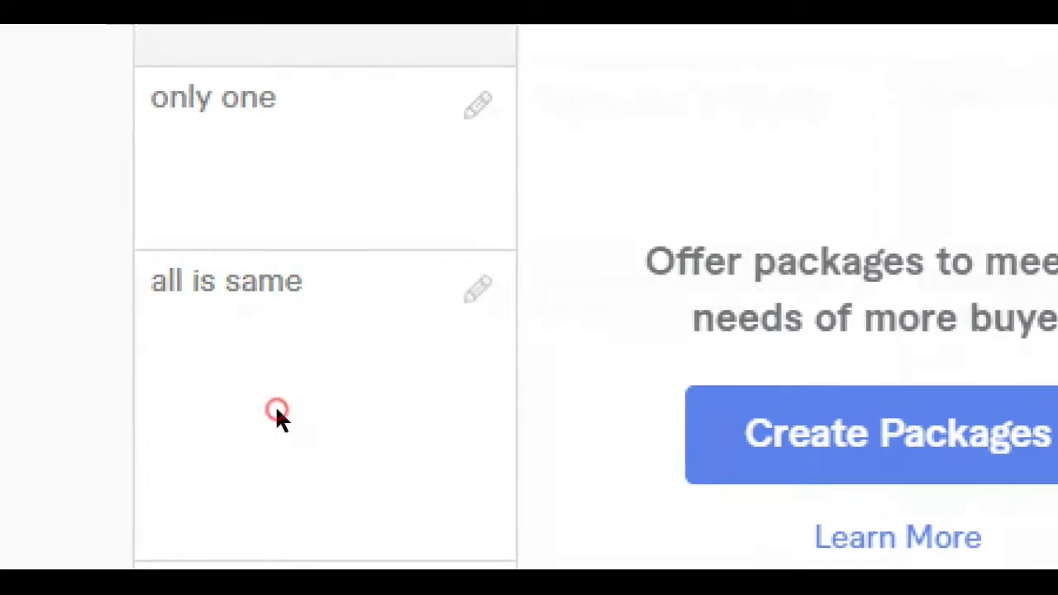
- Set the package's delivery time to 1 day Delivery and its revisions to 0
scroll(252, 410, "down", 5)
left_click(342, 380)
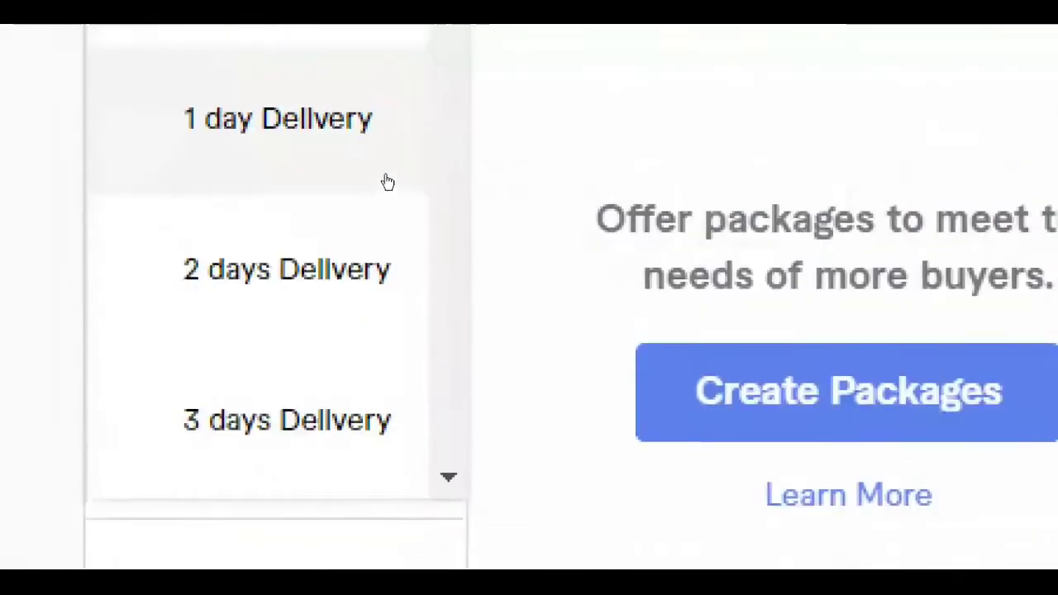
left_click(333, 71)
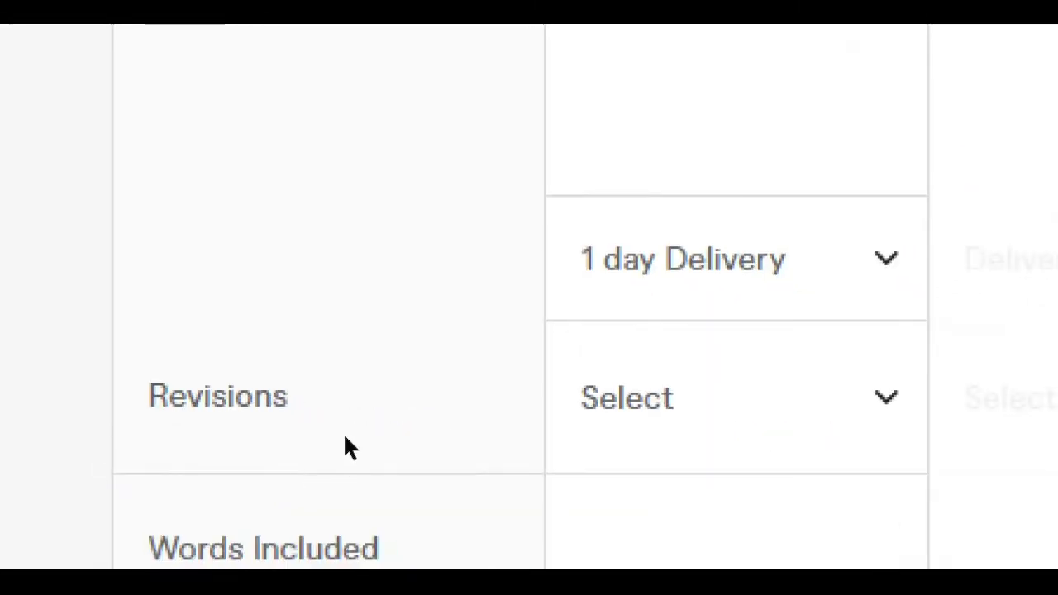
left_click(526, 466)
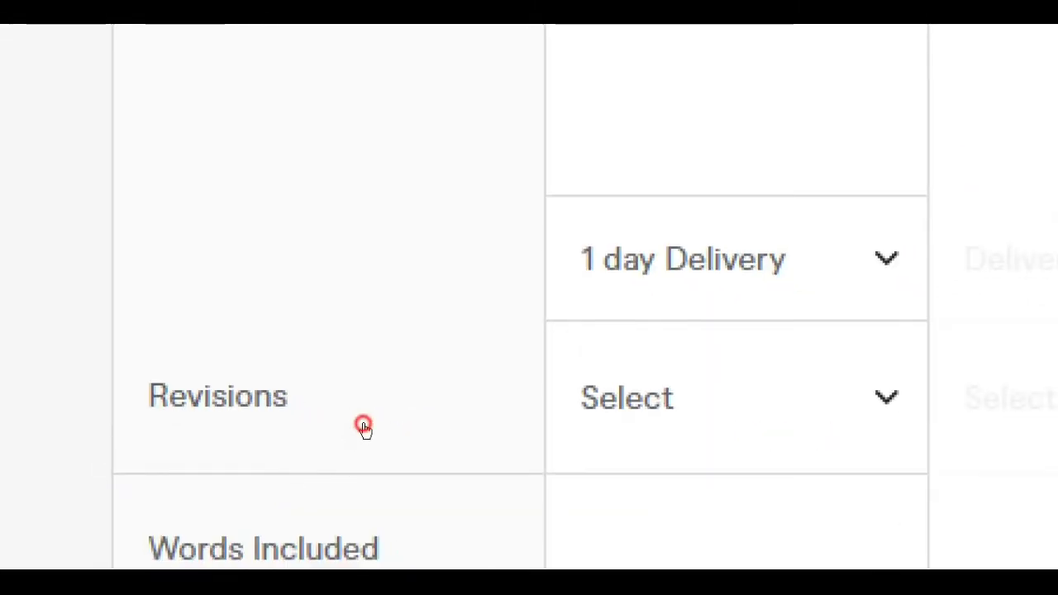
left_click(364, 260)
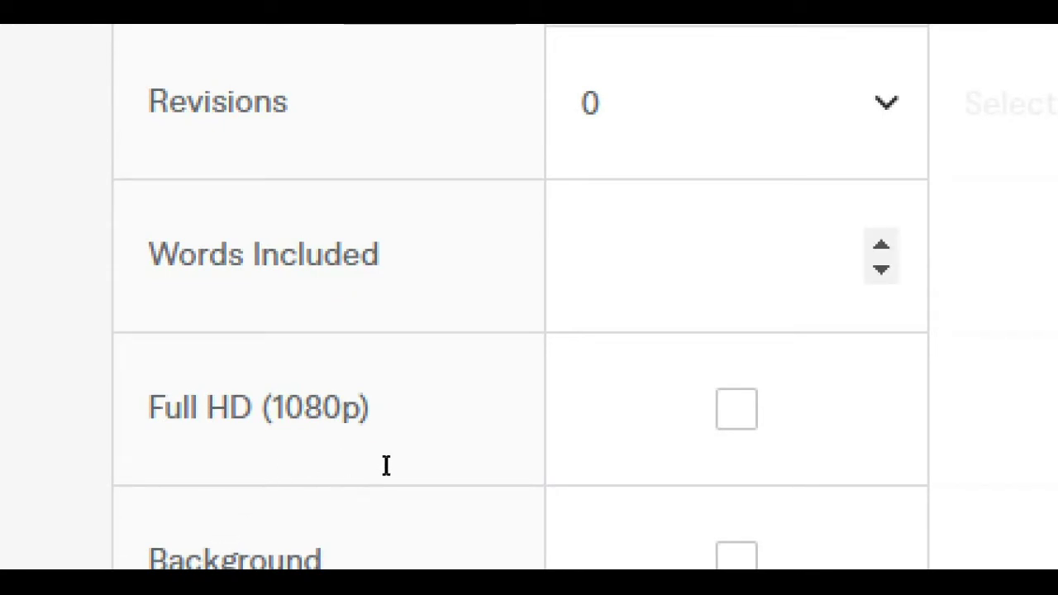
key("Tab")
type("1")
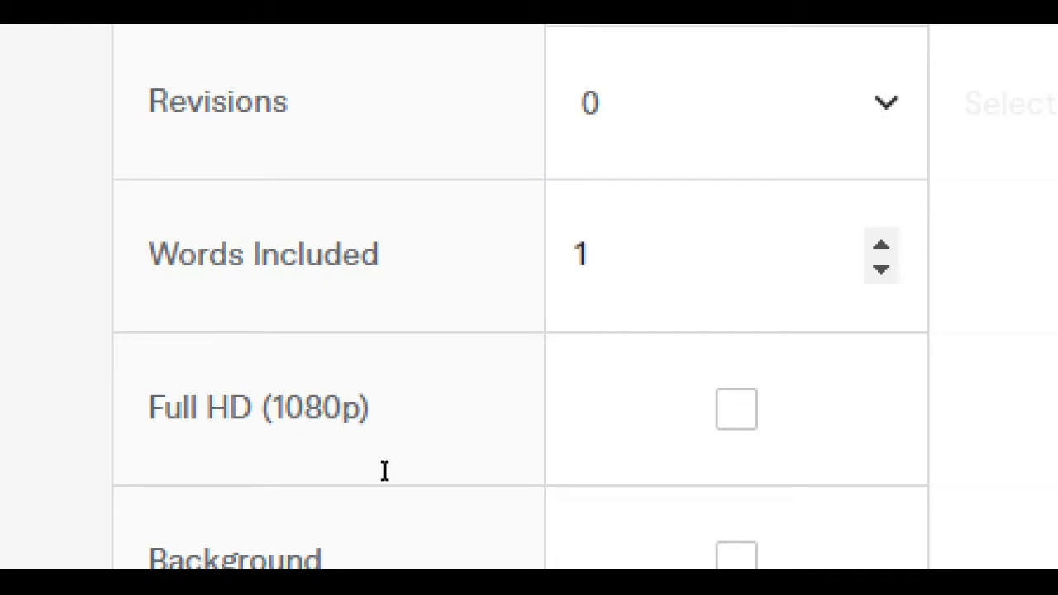
type("99")
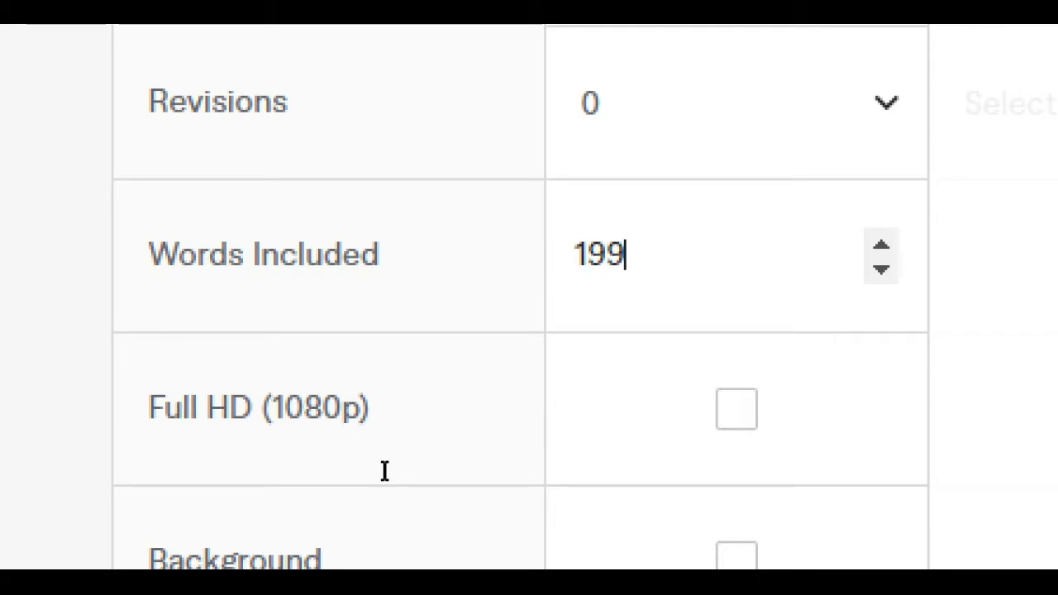
key("BackSpace")
key("BackSpace")
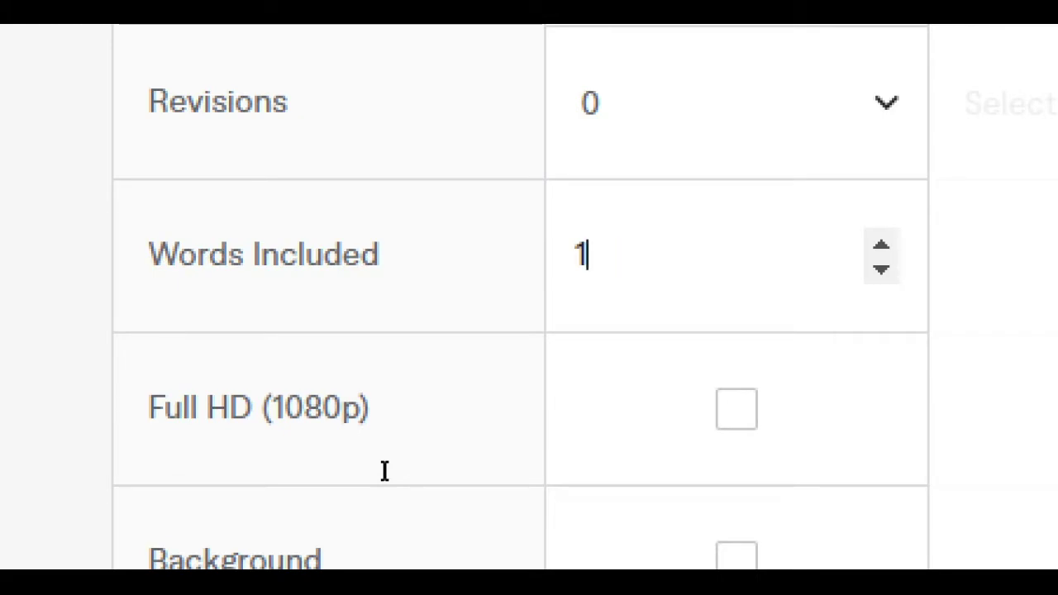
key("BackSpace")
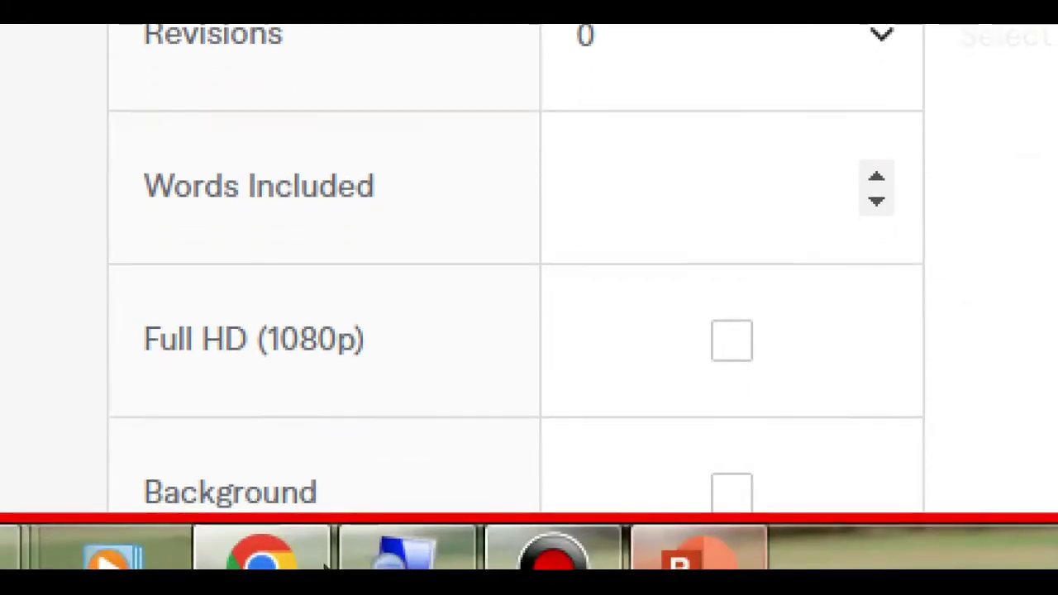
- Include Full HD (1080p) and Background in the package's features
scroll(306, 528, "down", 3)
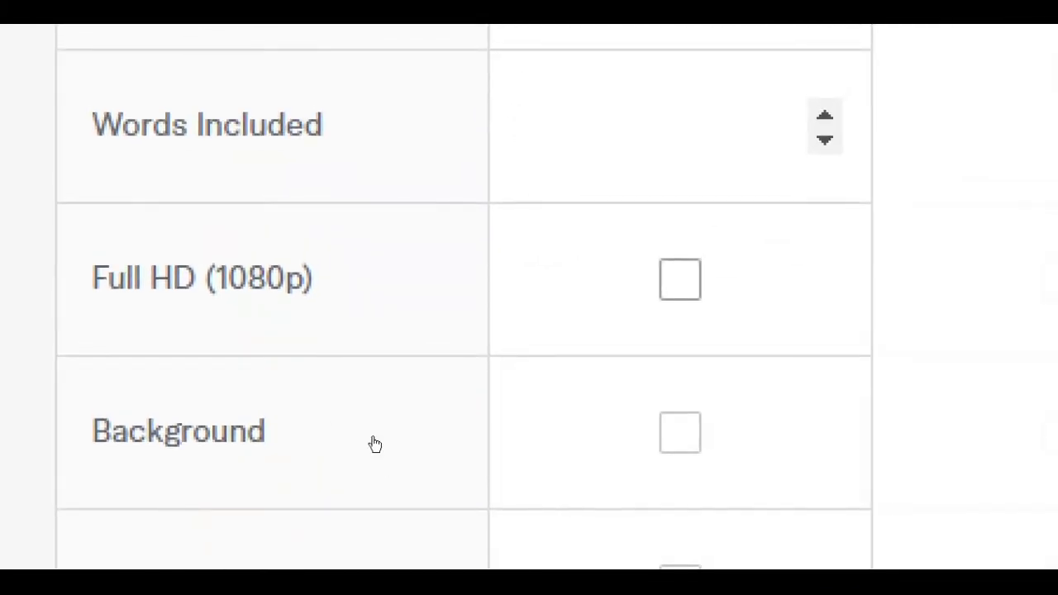
left_click(369, 438)
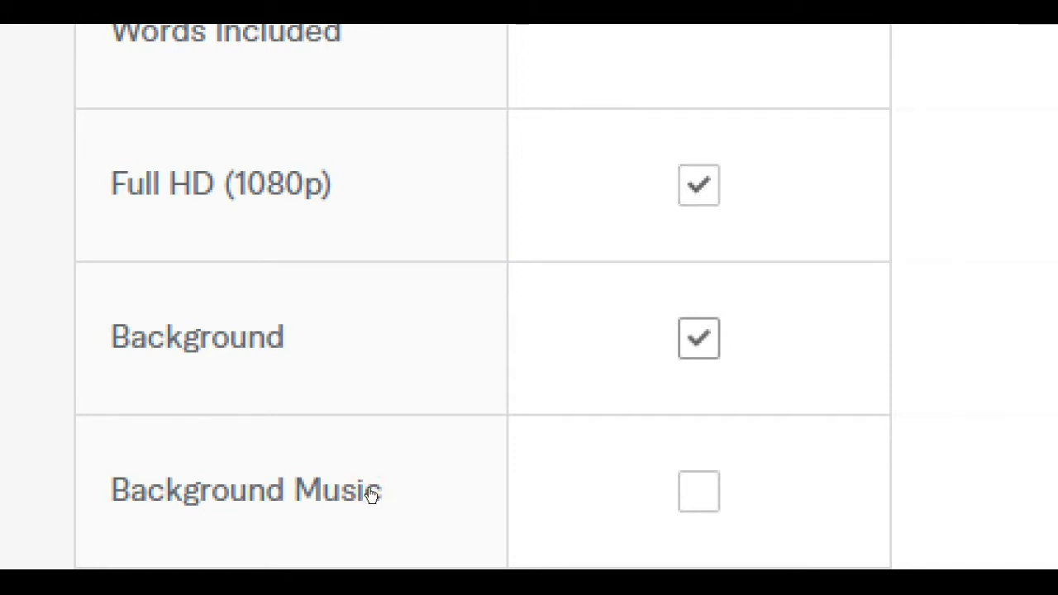
- Include Background Music, Scriptwriting, Overlay Text, Add Logo and Custom Outfit in the package's features
scroll(371, 494, "down", 3)
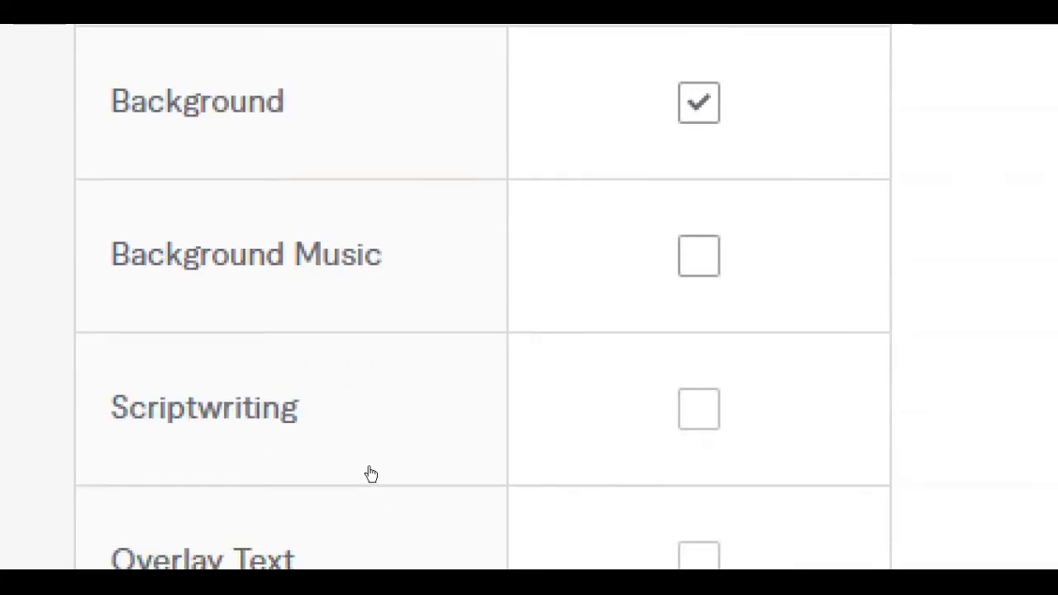
left_click(369, 468)
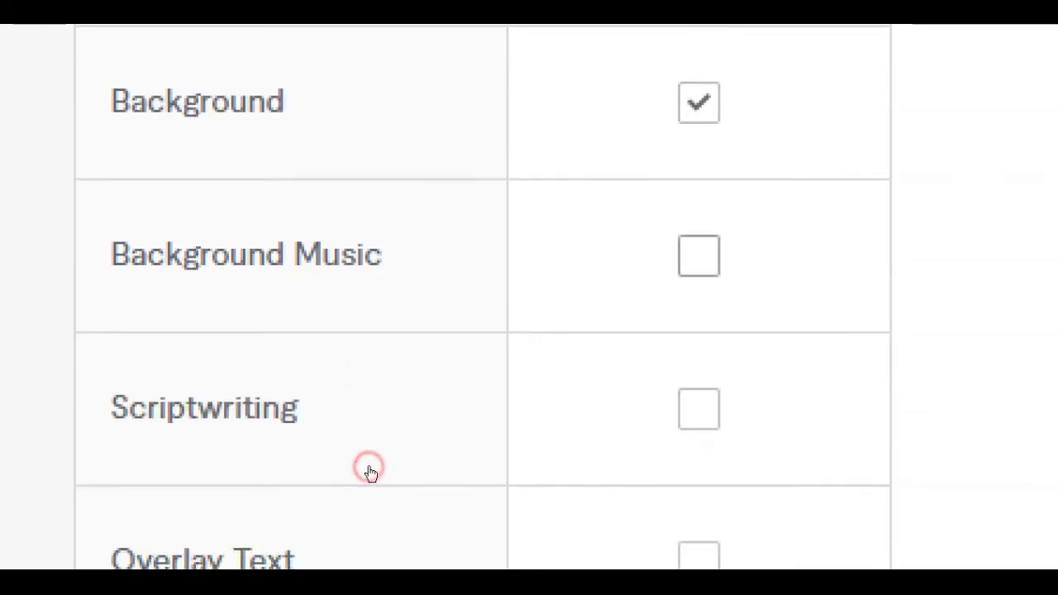
left_click(373, 516)
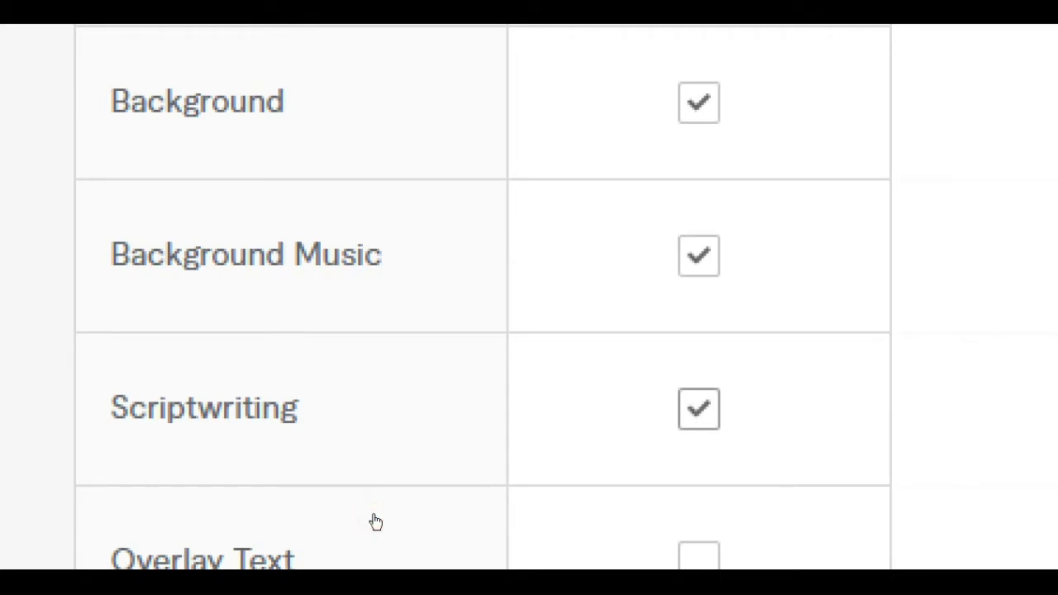
scroll(370, 496, "down", 3)
left_click(371, 491)
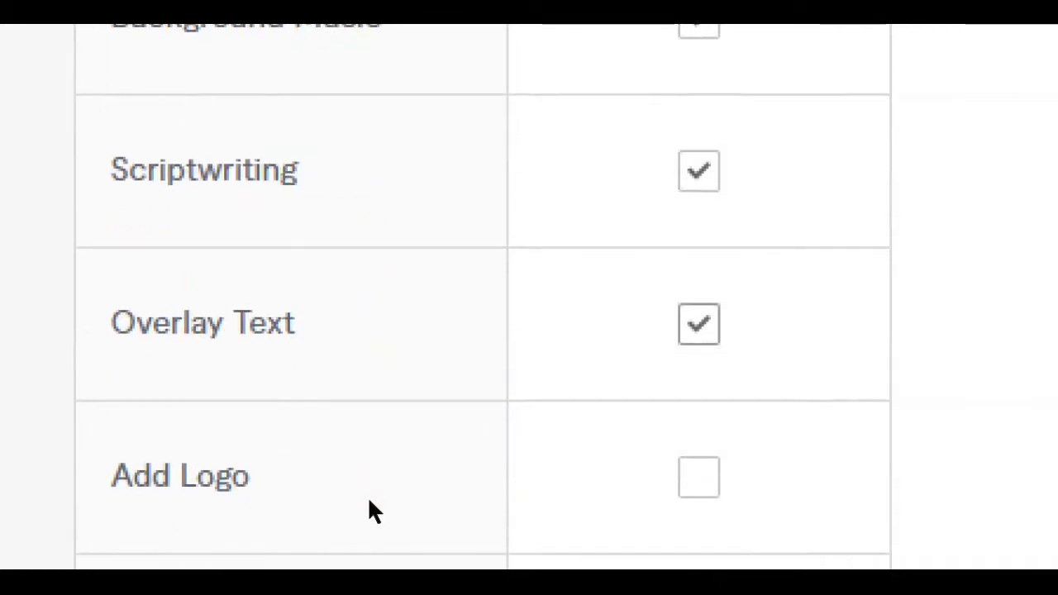
scroll(367, 496, "down", 3)
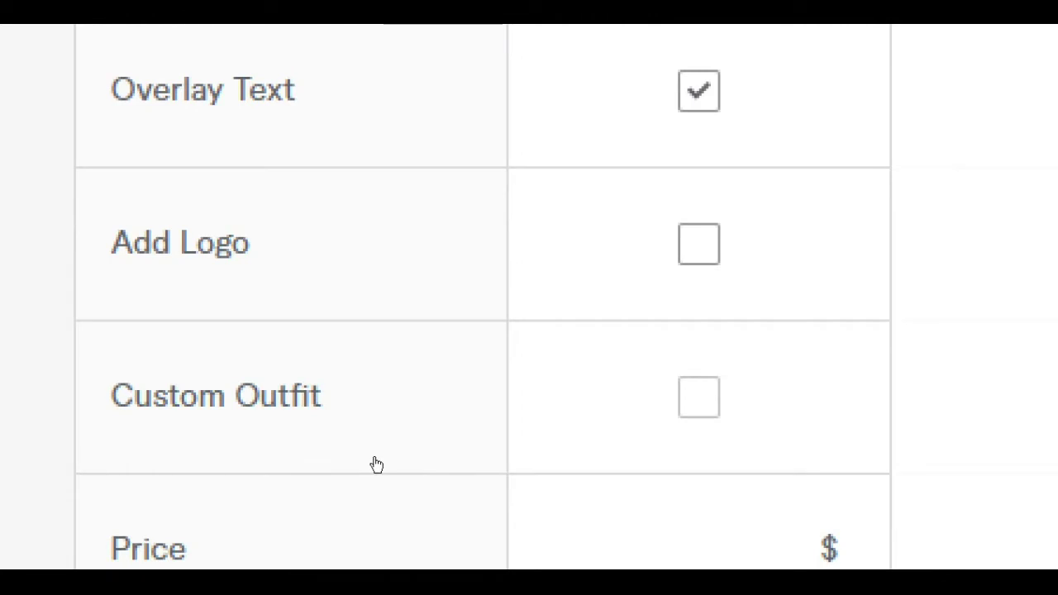
left_click(375, 464)
left_click(369, 518)
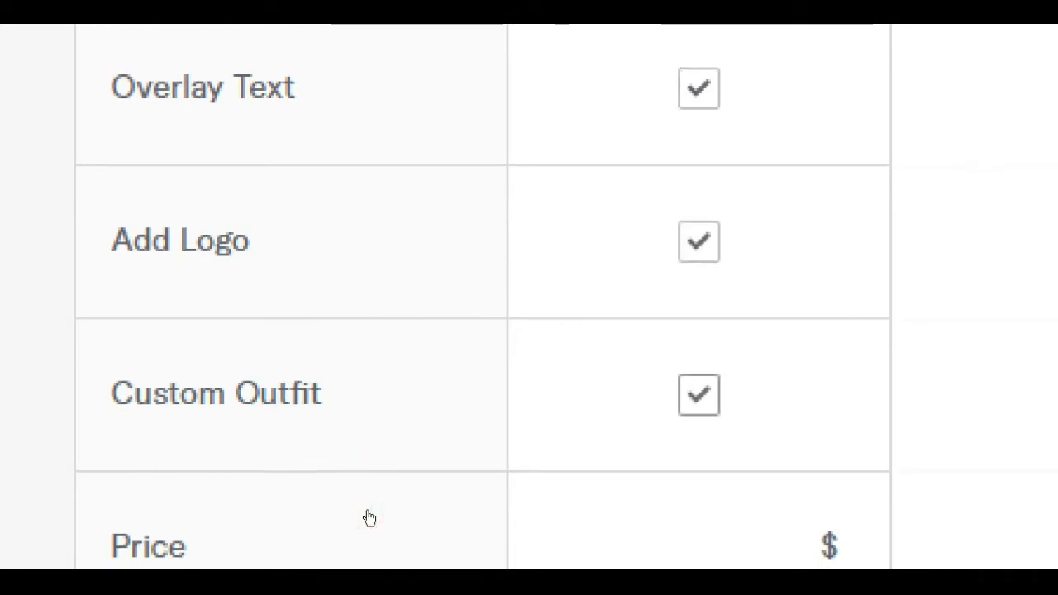
- Set the package's price to $25
scroll(367, 519, "down", 3)
left_click(367, 478)
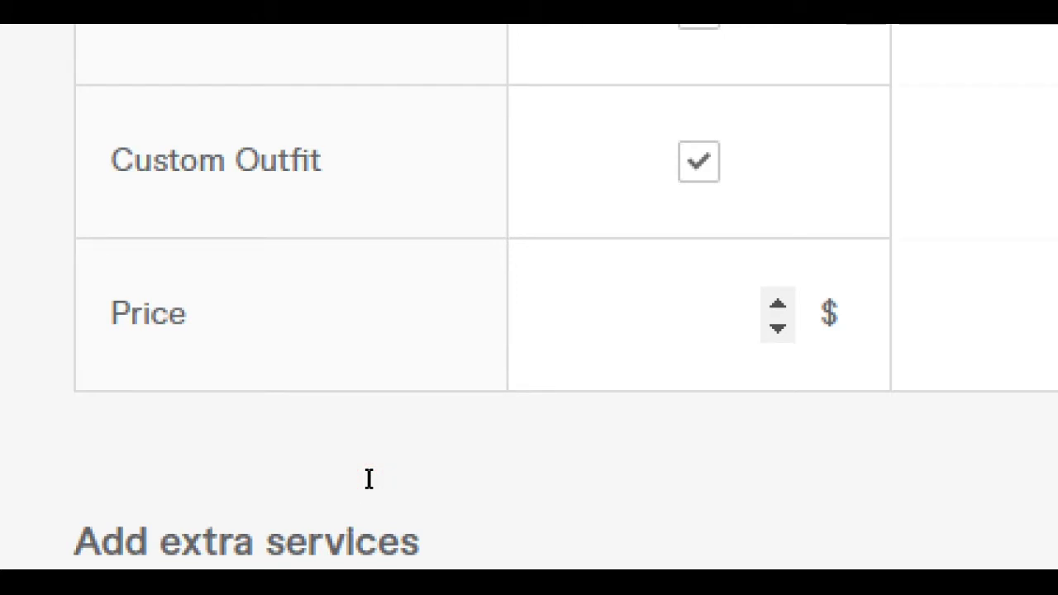
type("5")
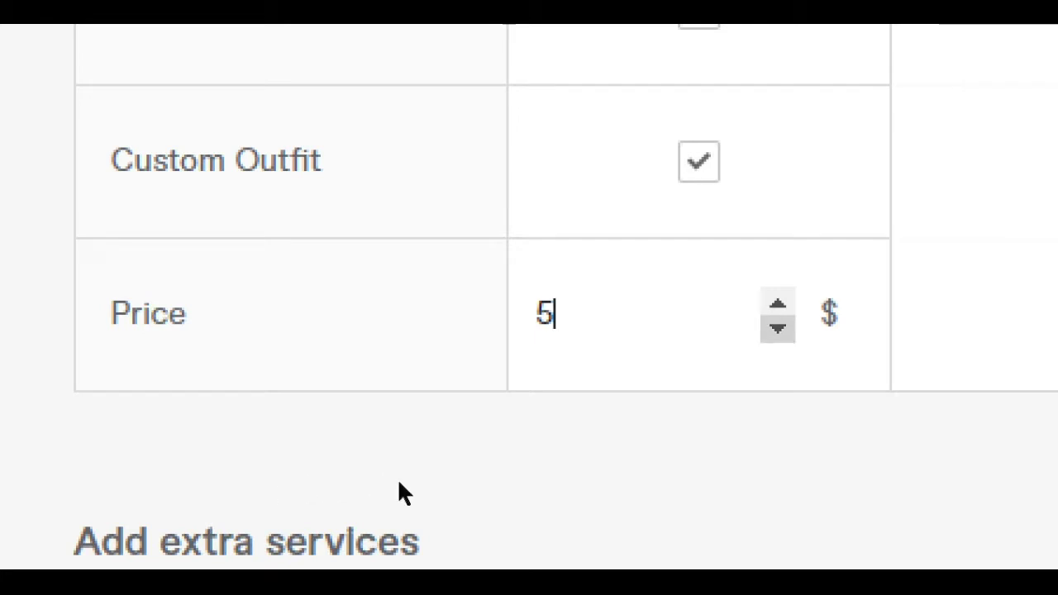
key("Up")
key("Up")
key("Up")
key("Up")
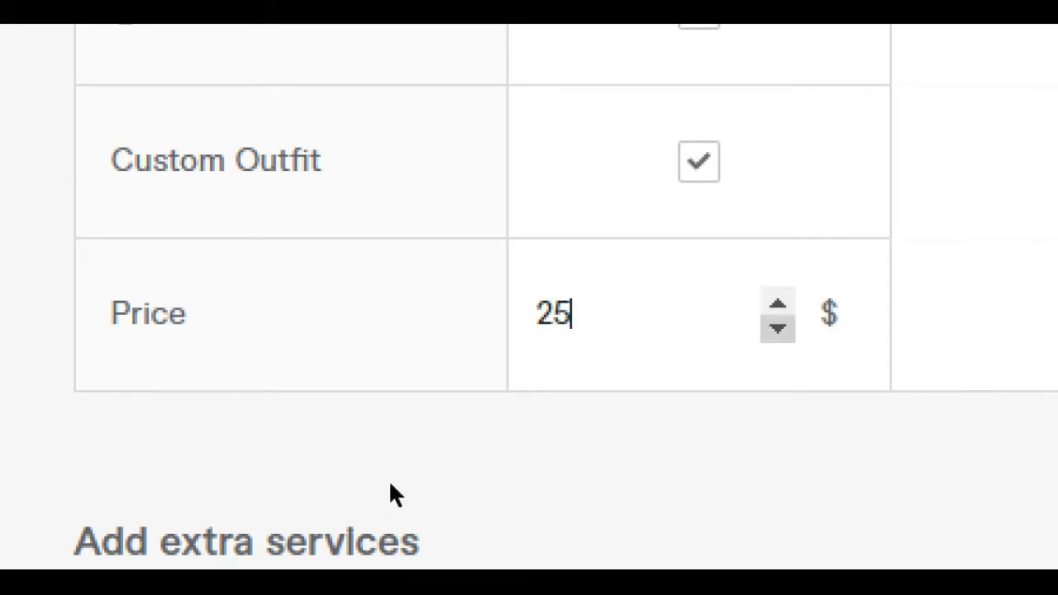
- Enable Extra fast delivery among the gig's extra services
scroll(334, 537, "down", 2)
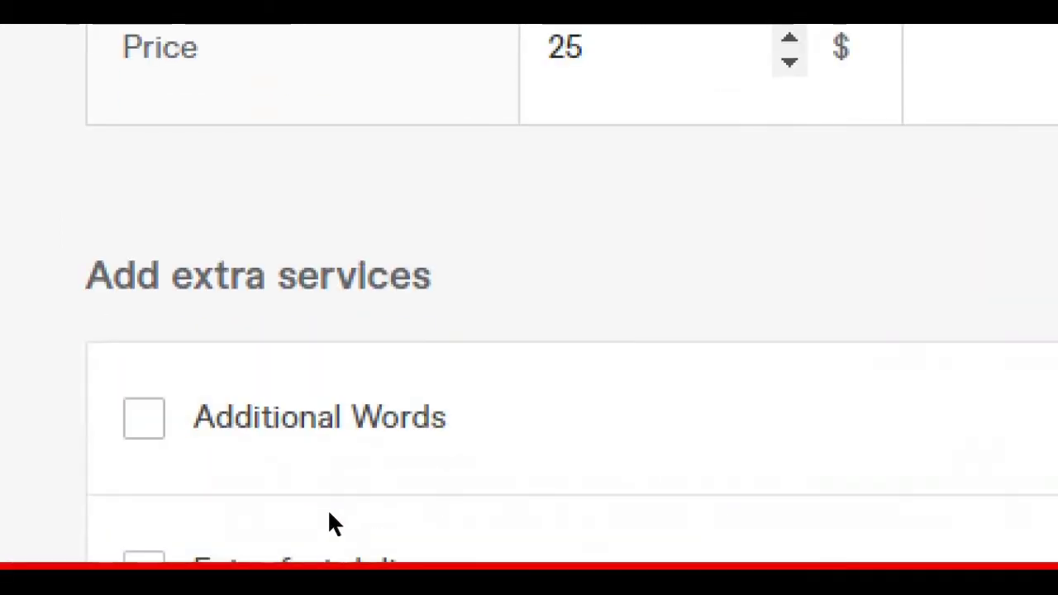
left_click(329, 514)
scroll(327, 509, "down", 2)
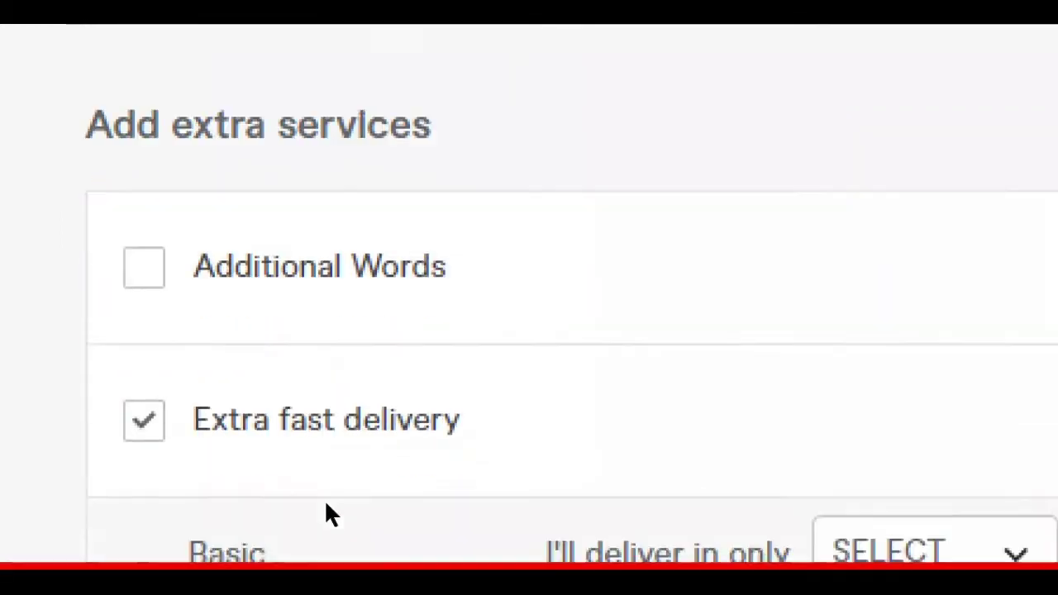
scroll(324, 499, "up", 2)
scroll(266, 483, "down", 3)
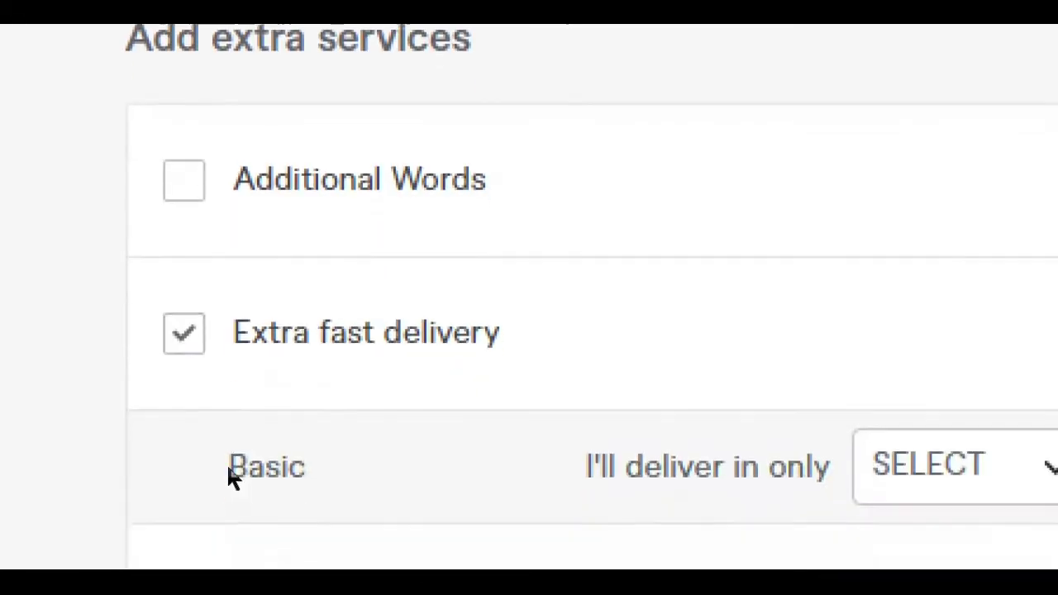
- Save the scope and pricing and continue to the Description & FAQ stage
scroll(208, 463, "down", 3)
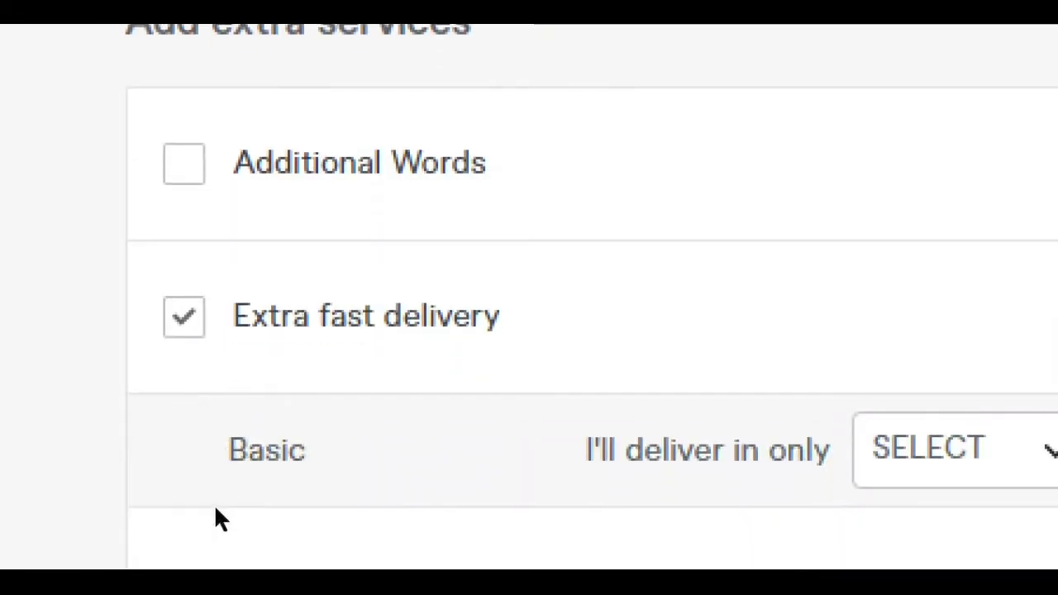
scroll(195, 446, "down", 3)
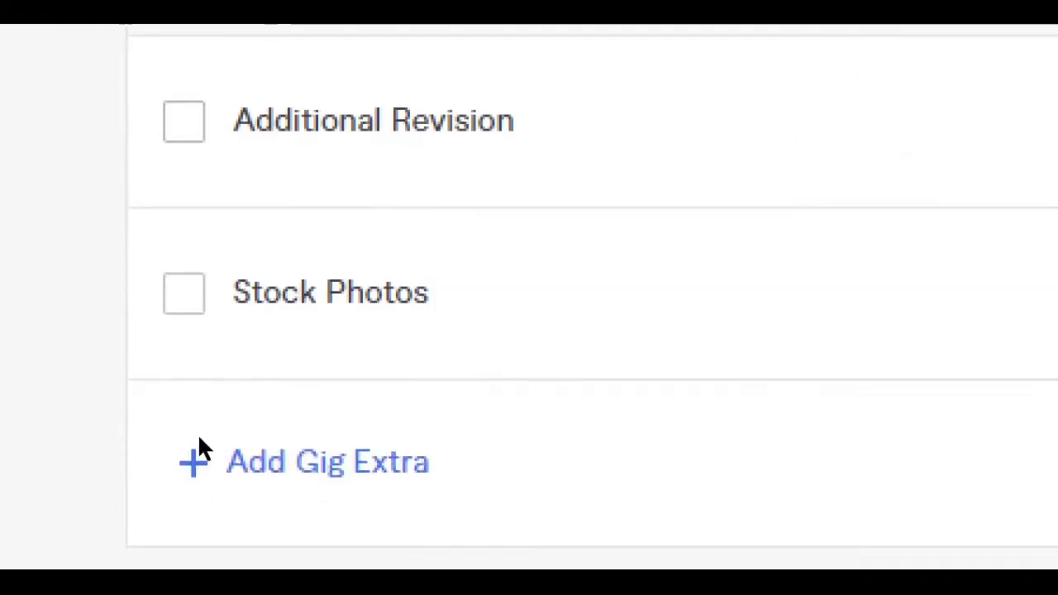
scroll(198, 447, "down", 3)
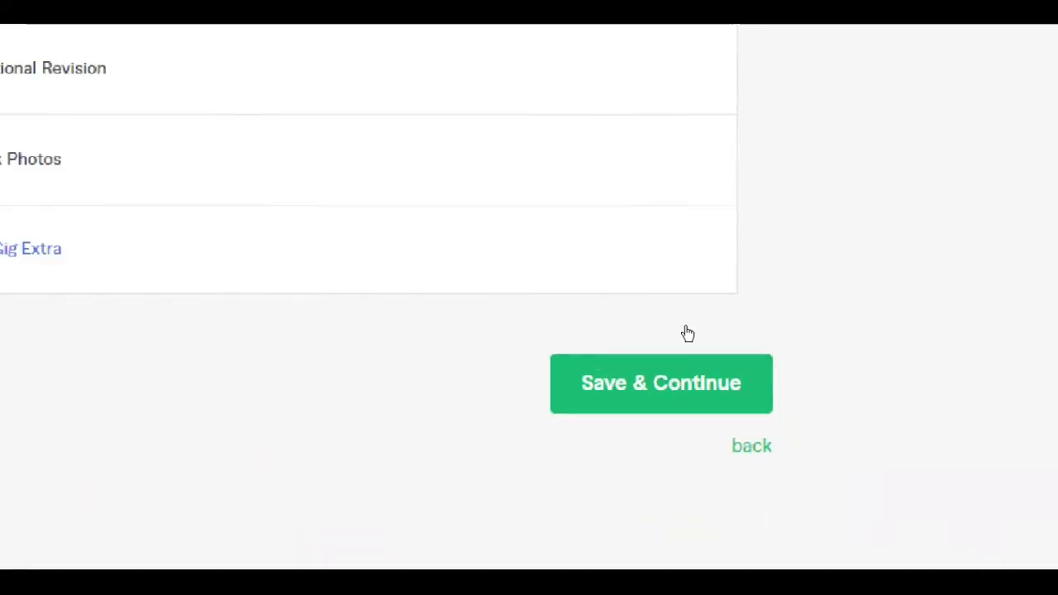
left_click(632, 394)
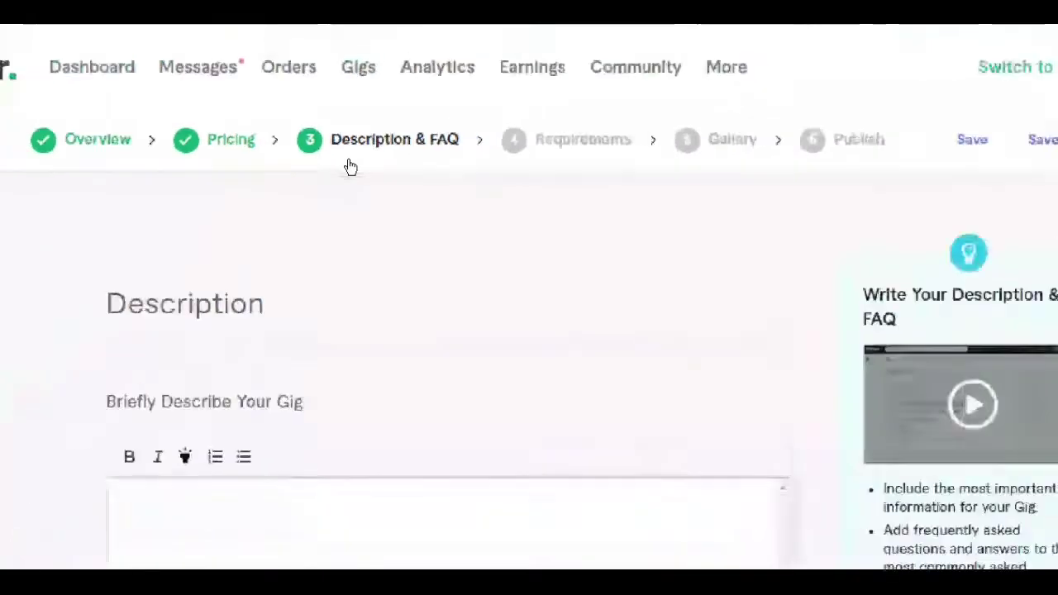
- Enter "AIDA" as the brief description of the gig
scroll(347, 169, "down", 3)
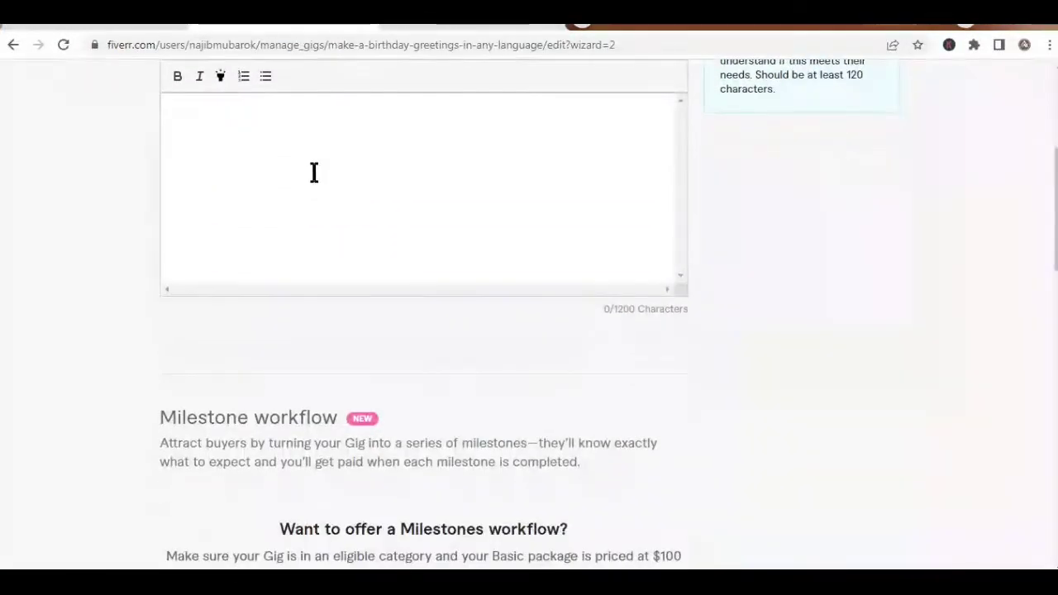
scroll(314, 172, "down", 3)
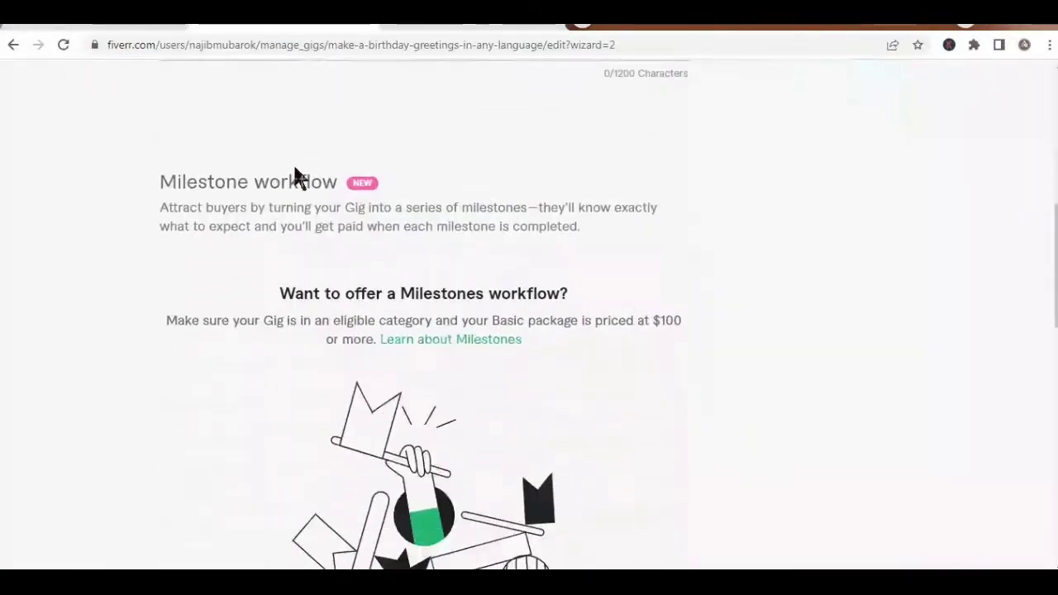
scroll(293, 163, "up", 7)
scroll(286, 171, "down", 2)
left_click(234, 283)
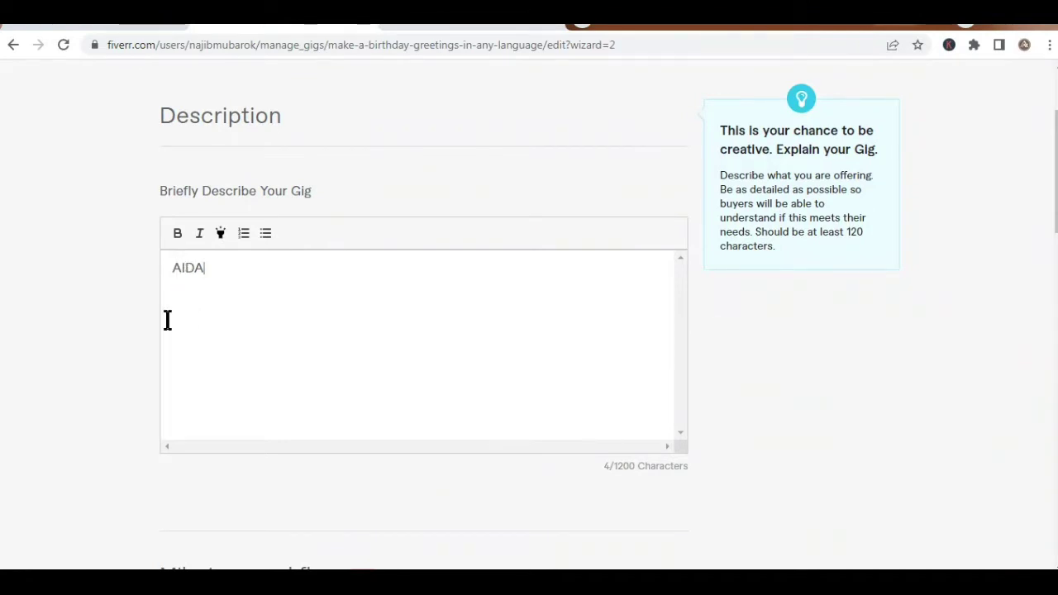
scroll(168, 322, "up", 2)
scroll(177, 364, "down", 2)
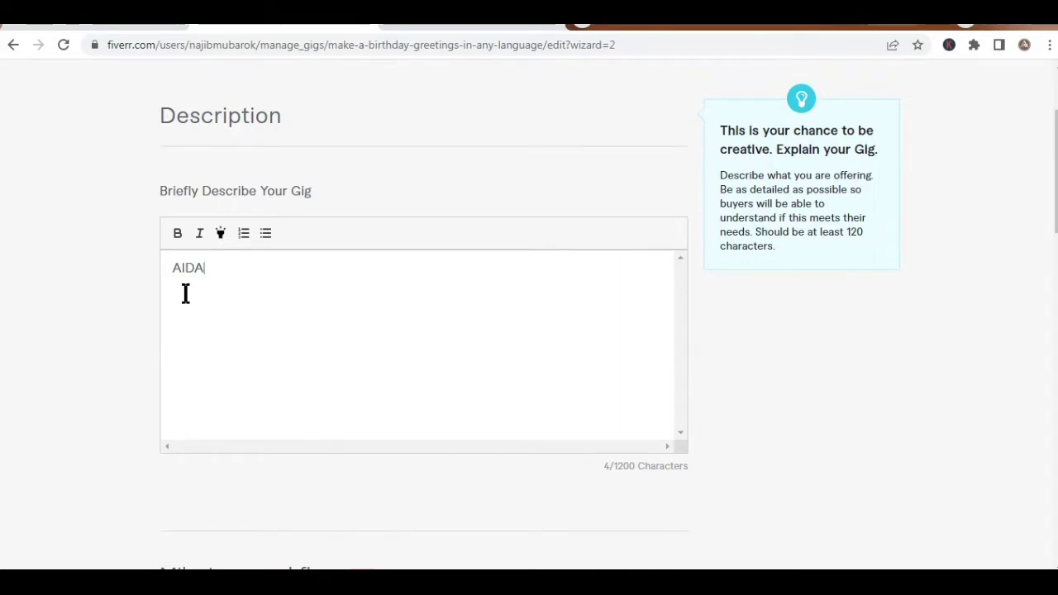
- Try to save the gig description and continue without adding any FAQ
scroll(221, 323, "down", 5)
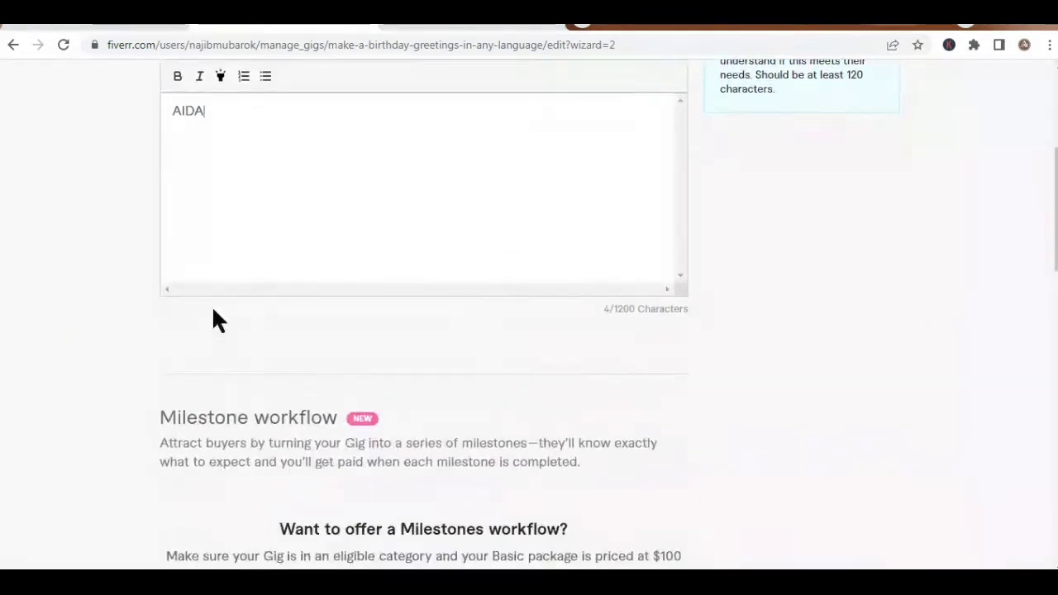
scroll(213, 321, "down", 6)
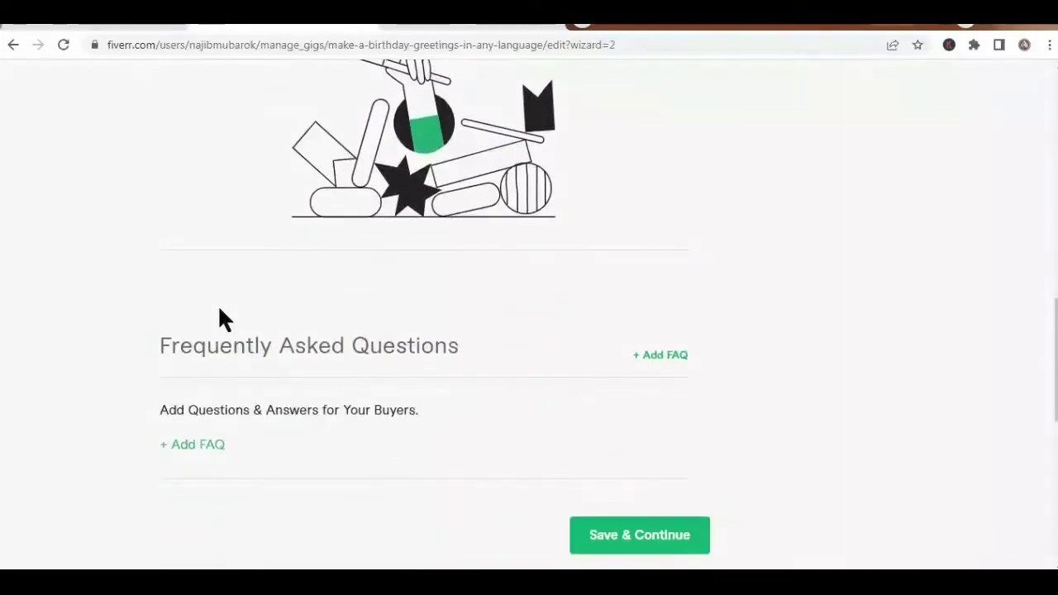
left_click(620, 364)
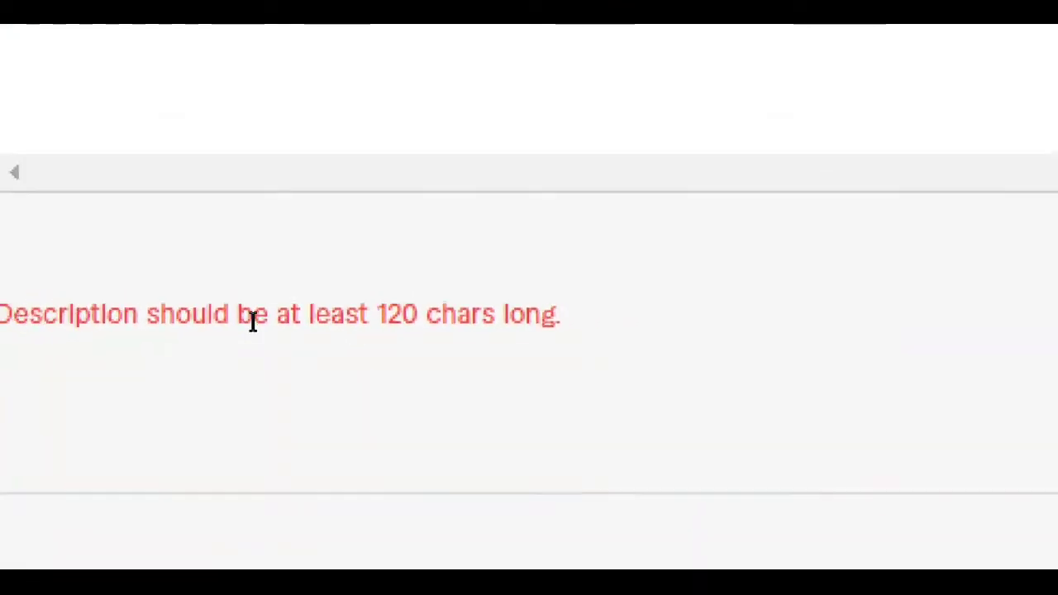
- Extend the gig description beneath "AIDA" with filler text of repeated "a" letters, exceeding the 120-character minimum
left_click(252, 166)
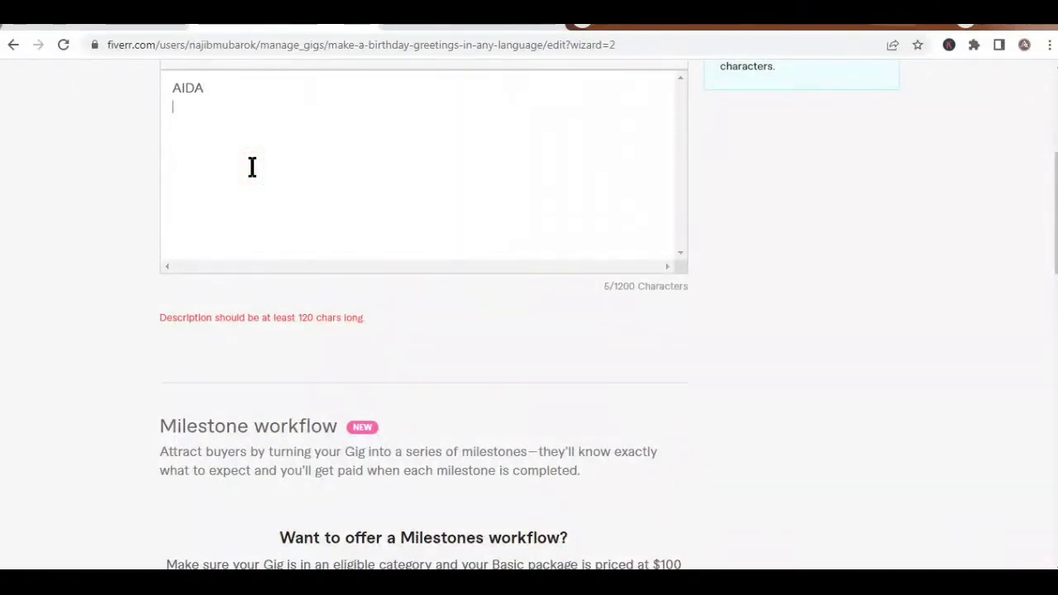
type("aaaaaaaaaaaaaaaaaaaaaa")
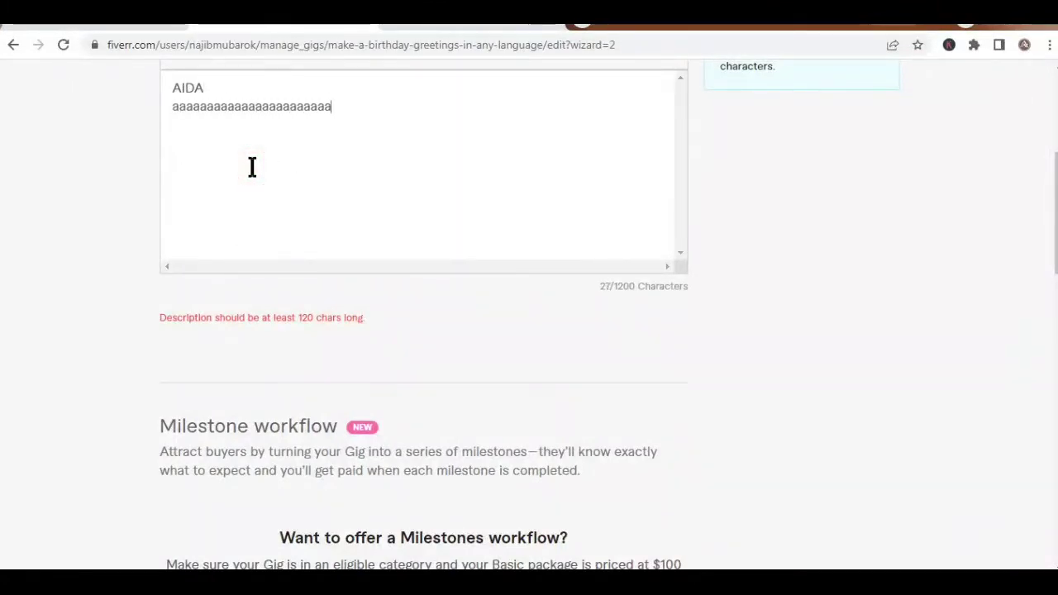
type("aaaaaaaaaaaaaaaaaaaaaaaaaaaaaaaaaaaaaaaaaaaaaaaaaaaaaaaaaaaaaaa")
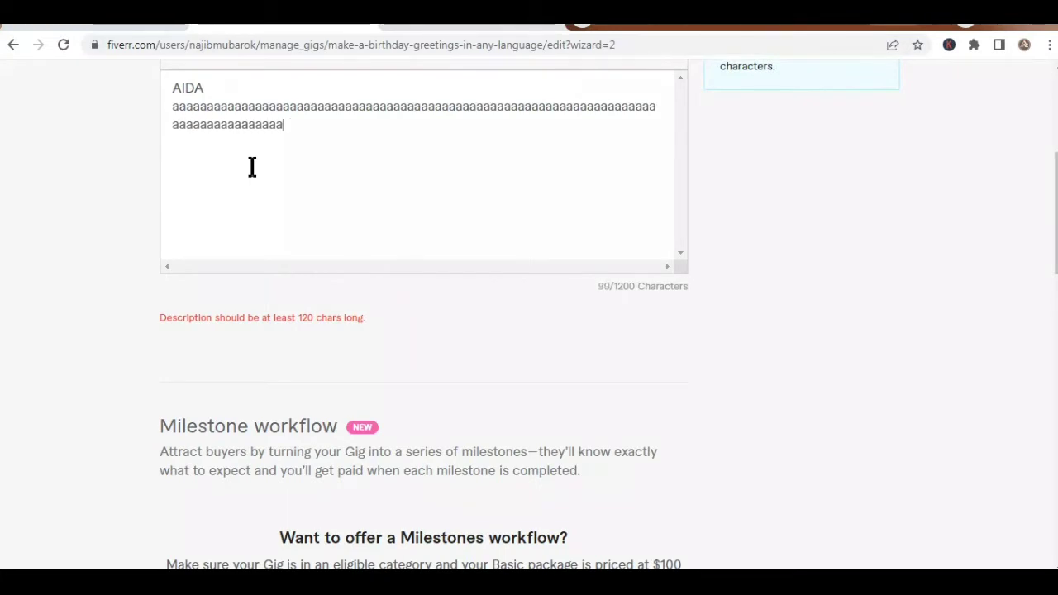
type("aaaaaaaaaaaaaaaaaaaaaaaaaaaaaaaaaaaaaaaaaaaaaaaaaaaaaaaaaaaaaaaaaaaaaaaaaaaaaaaaaaaaaaaaaaaaaaaaaaaaaaaaaaaaaaaaaaa")
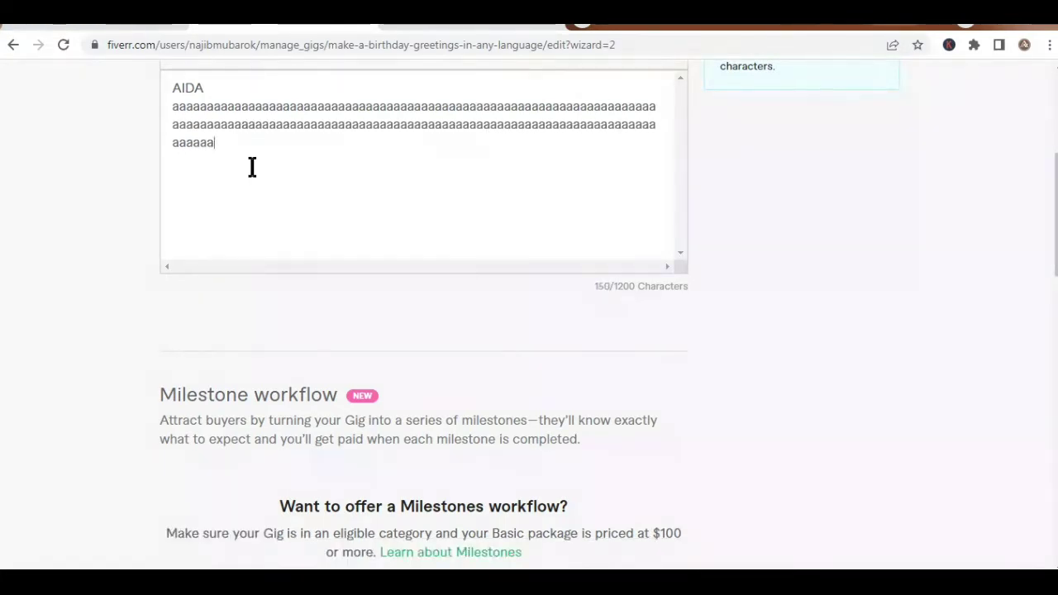
type("aaaaa")
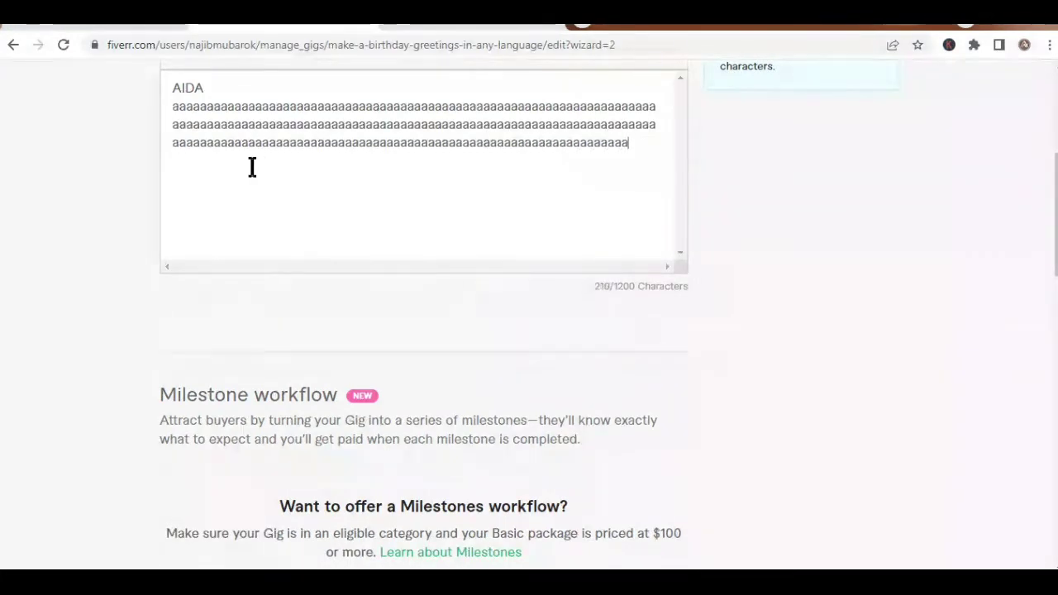
type("aaaaaaaaaaaaaaaaaaaaaaaaaaaaaaaaaaaaaaaa")
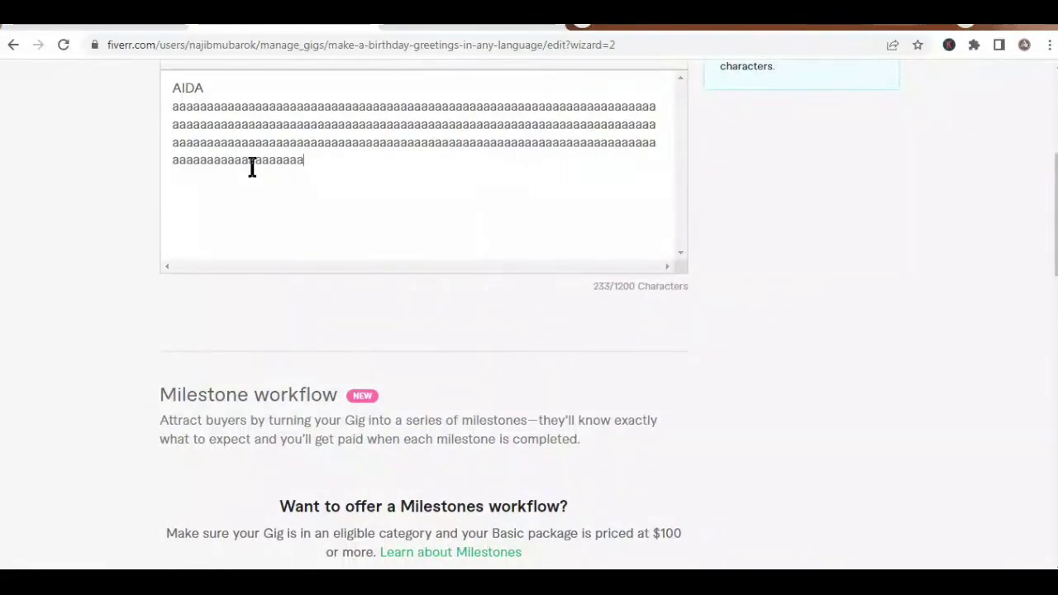
- Save the extended description and continue to the buyer requirements stage
scroll(433, 469, "down", 4)
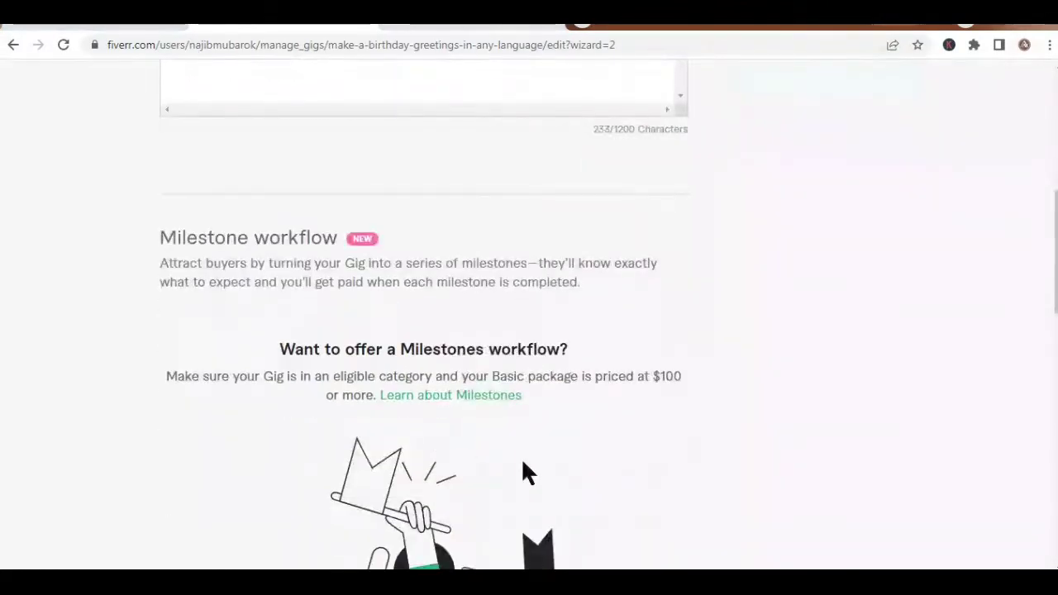
scroll(521, 471, "down", 4)
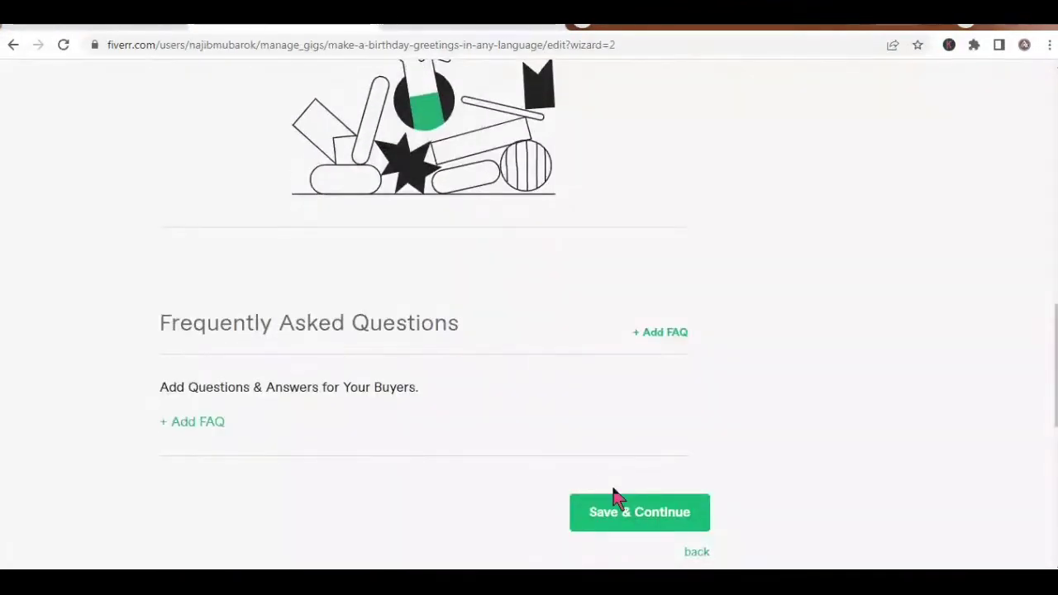
left_click(618, 508)
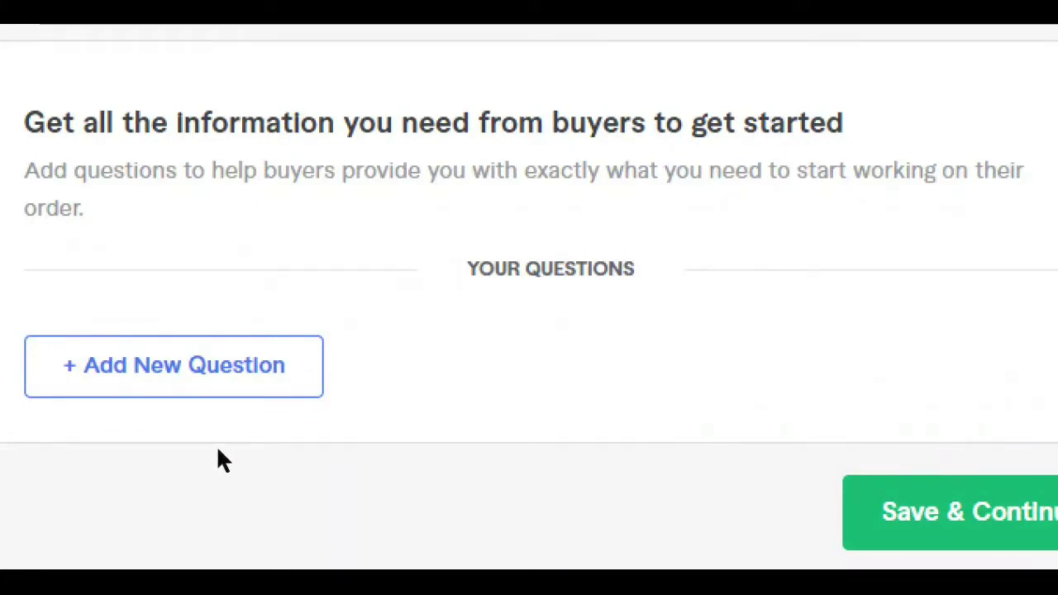
- Start a new buyer question and look through its available answer formats
left_click(217, 393)
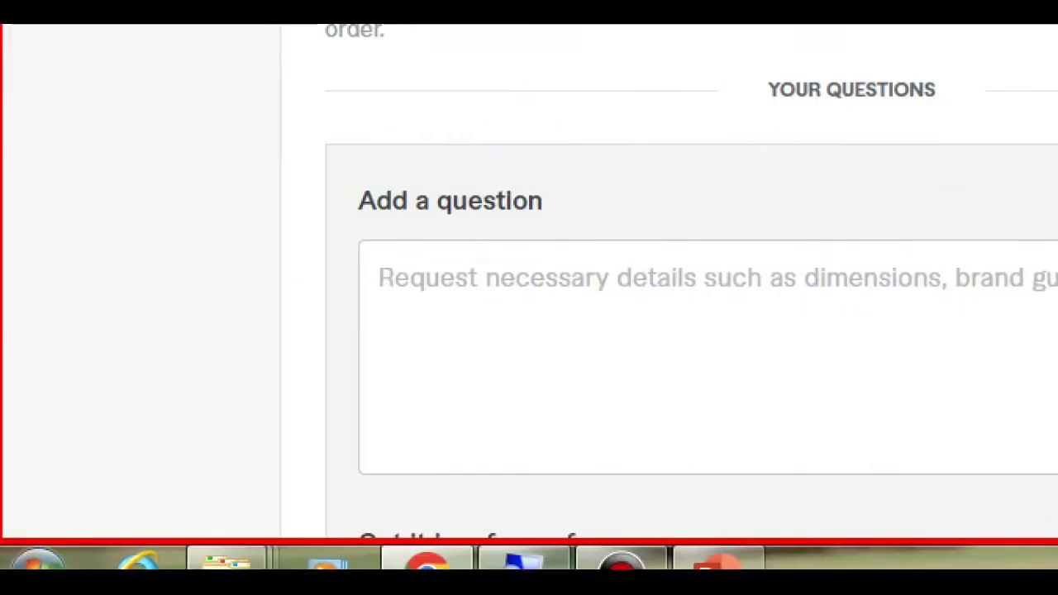
scroll(101, 481, "down", 4)
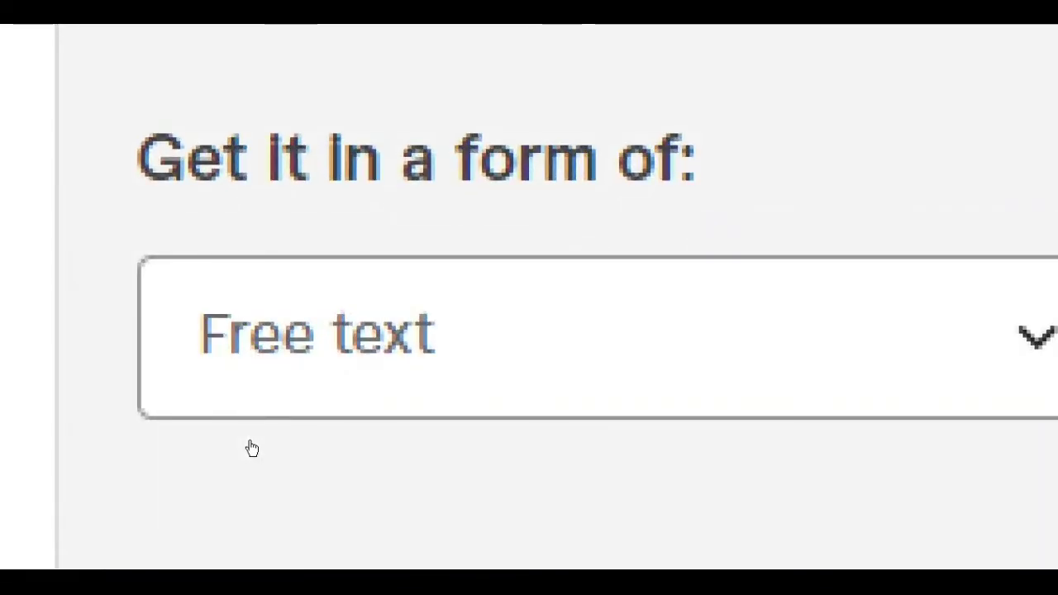
left_click(251, 445)
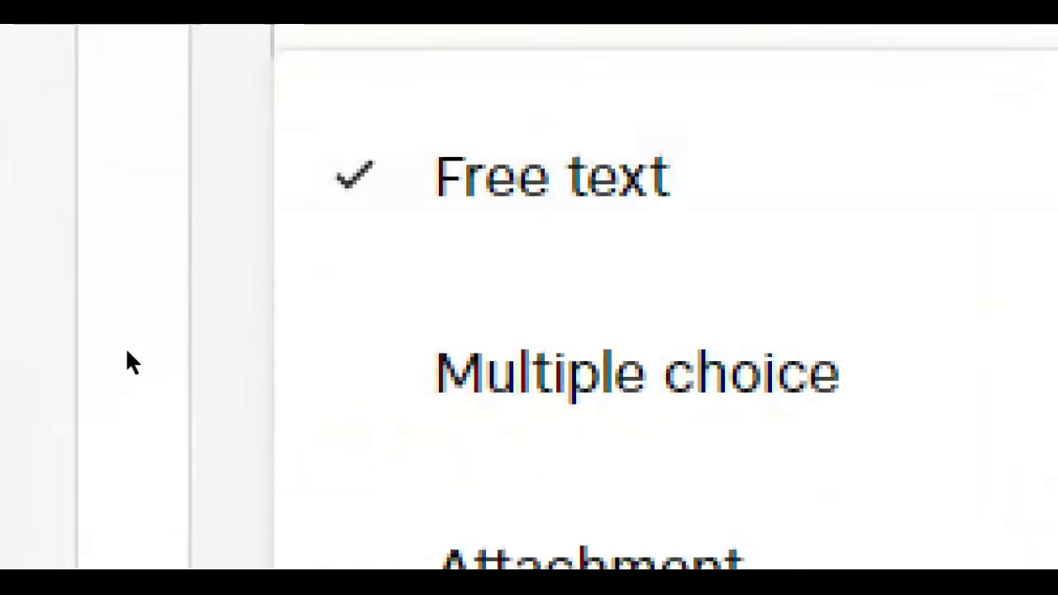
left_click(159, 356)
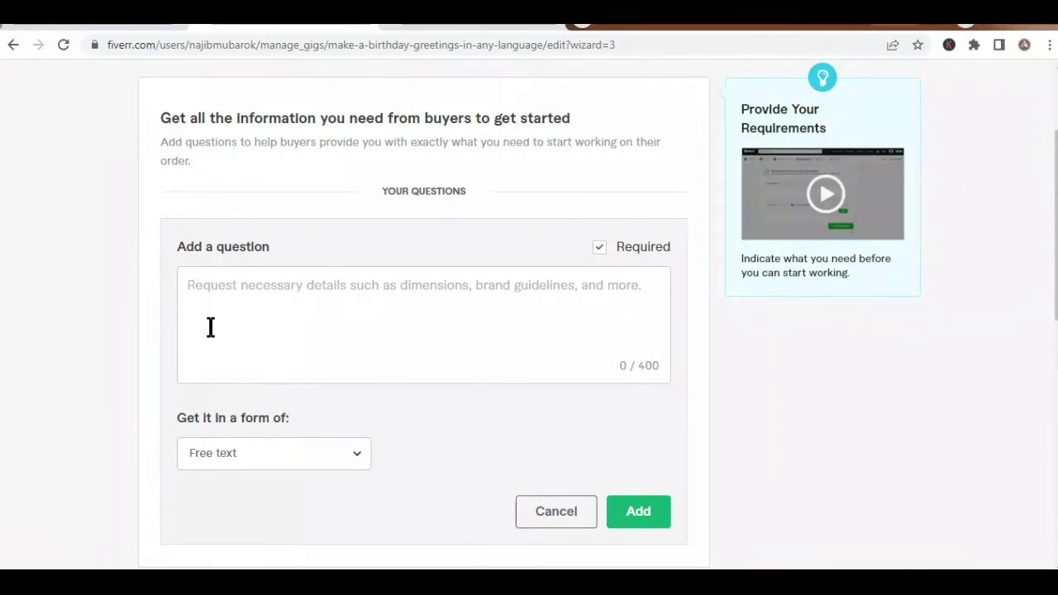
- Try Attachment, Free text and Multiple choice in turn as the new question's answer format
left_click(221, 460)
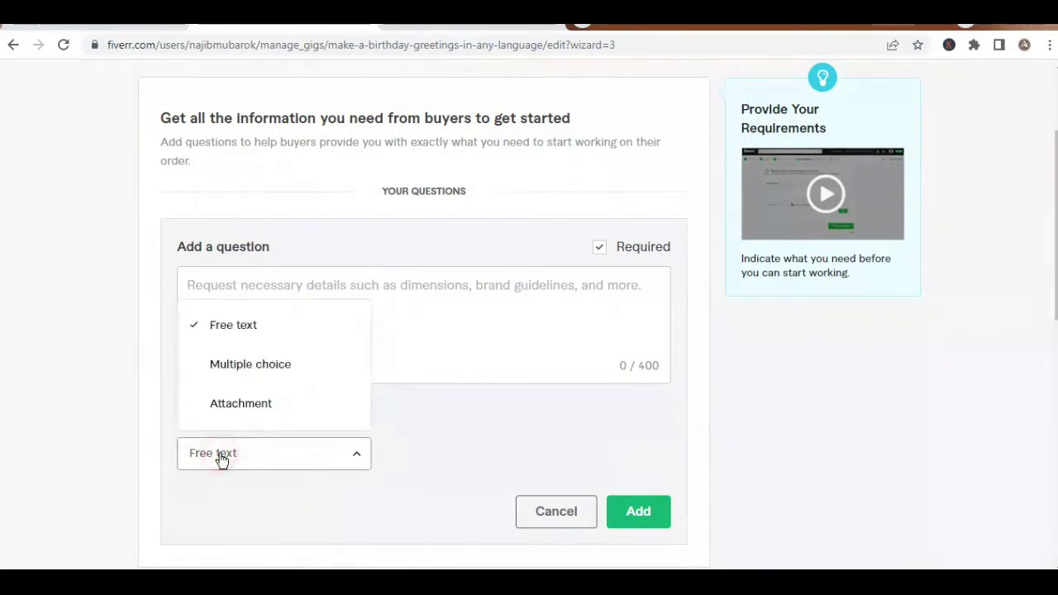
left_click(231, 401)
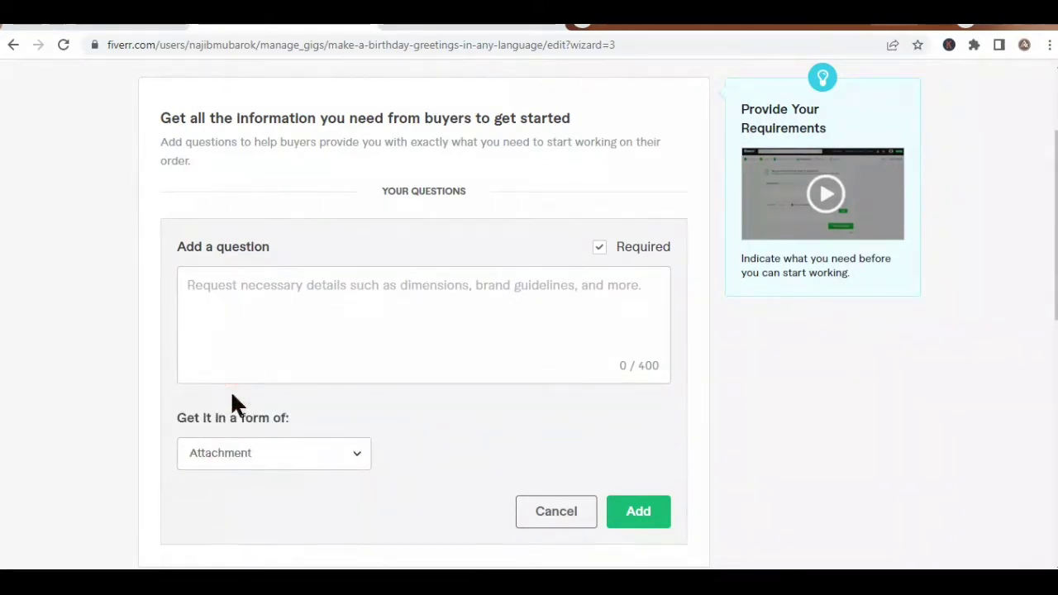
left_click(221, 300)
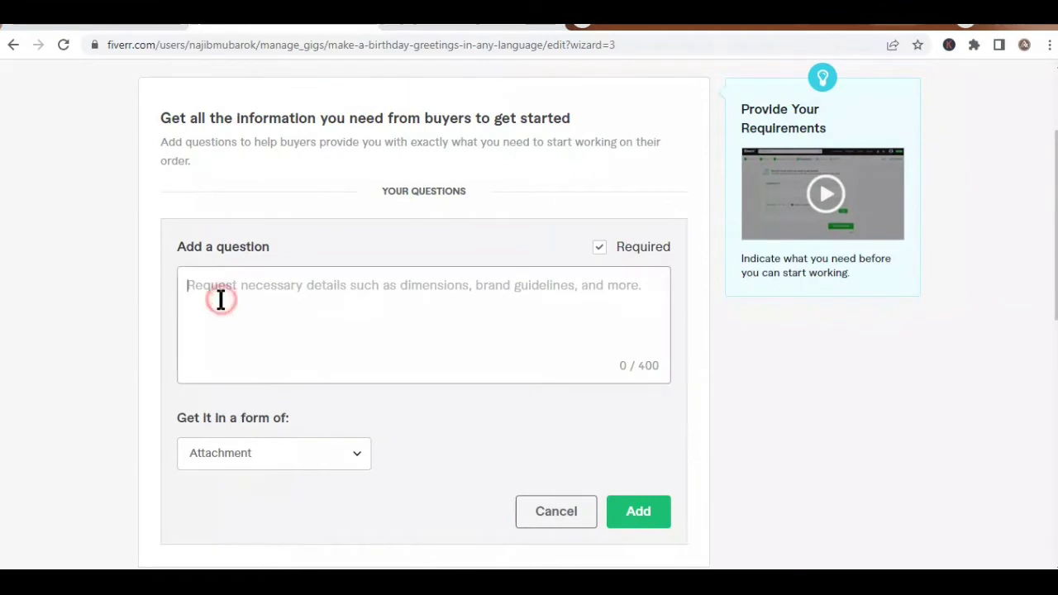
left_click(219, 461)
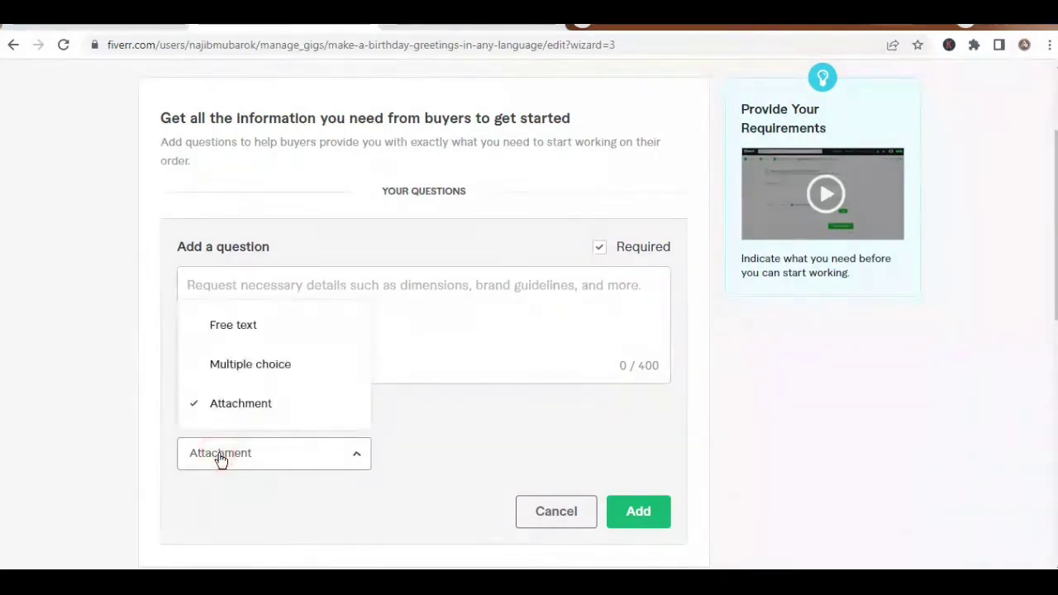
left_click(234, 330)
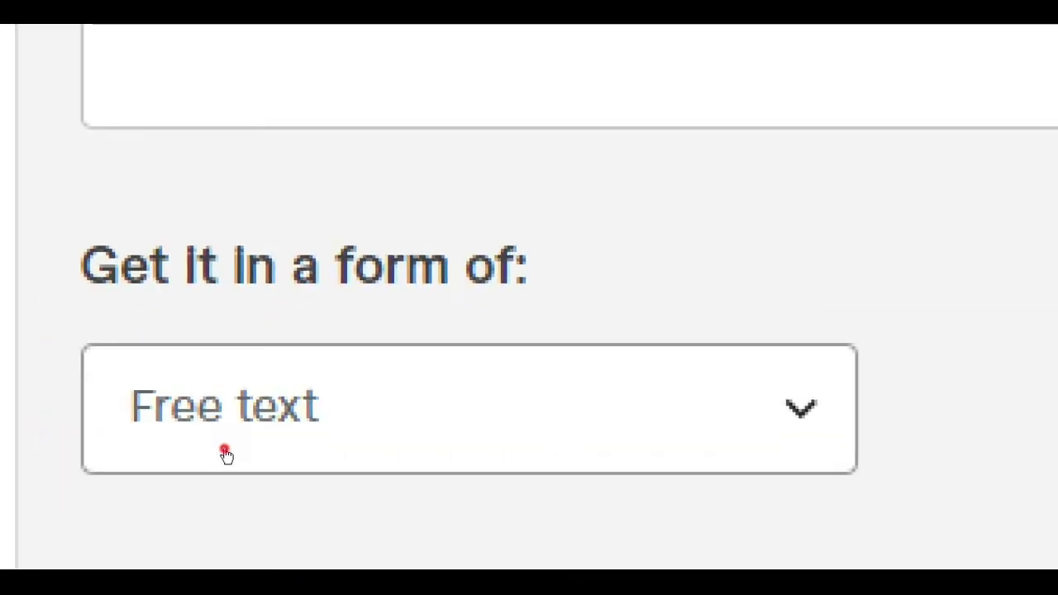
left_click(225, 453)
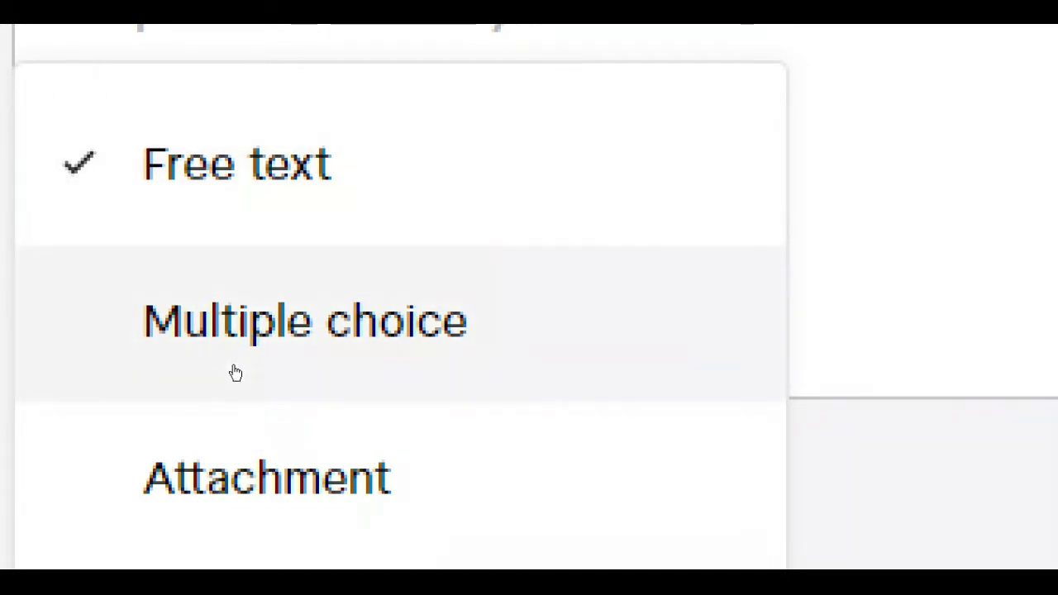
left_click(235, 373)
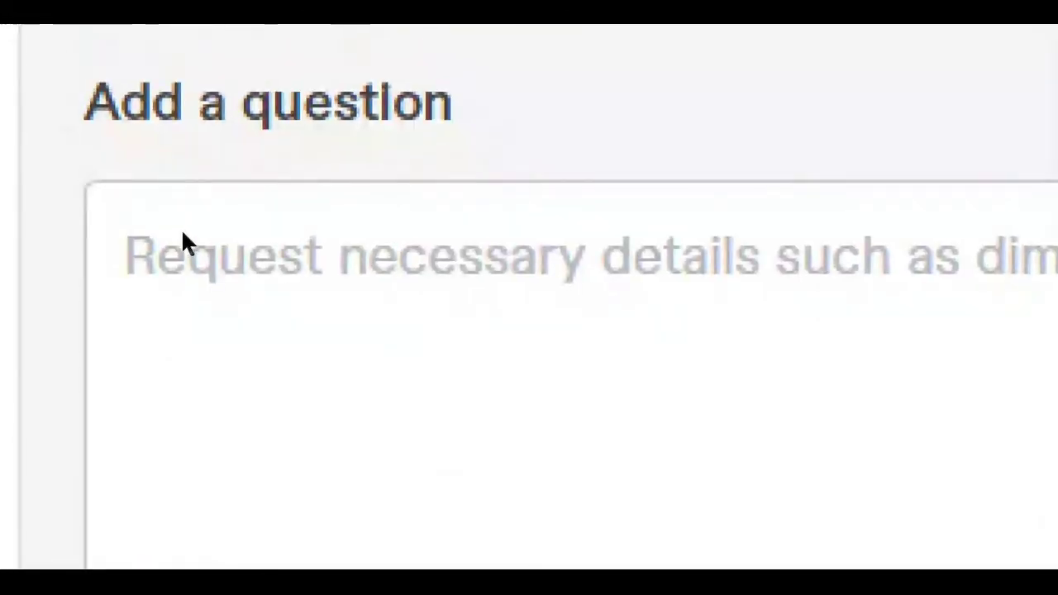
- Enter the filler text "djkajdlalkdjlkajdkja" as the first buyer question
left_click(217, 300)
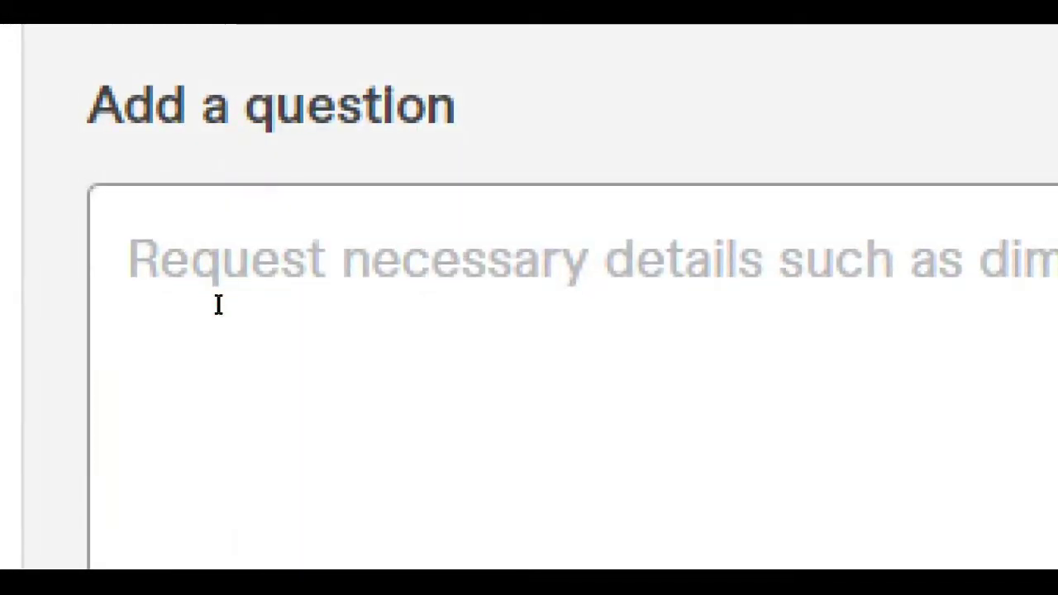
type("Qu")
key("BackSpace")
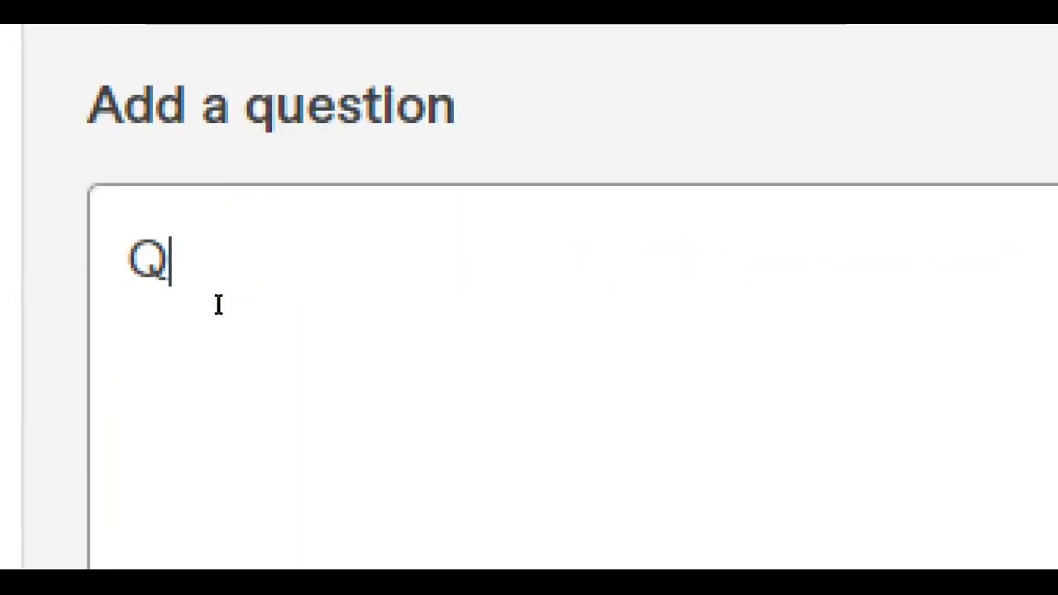
key("BackSpace")
type("Pe")
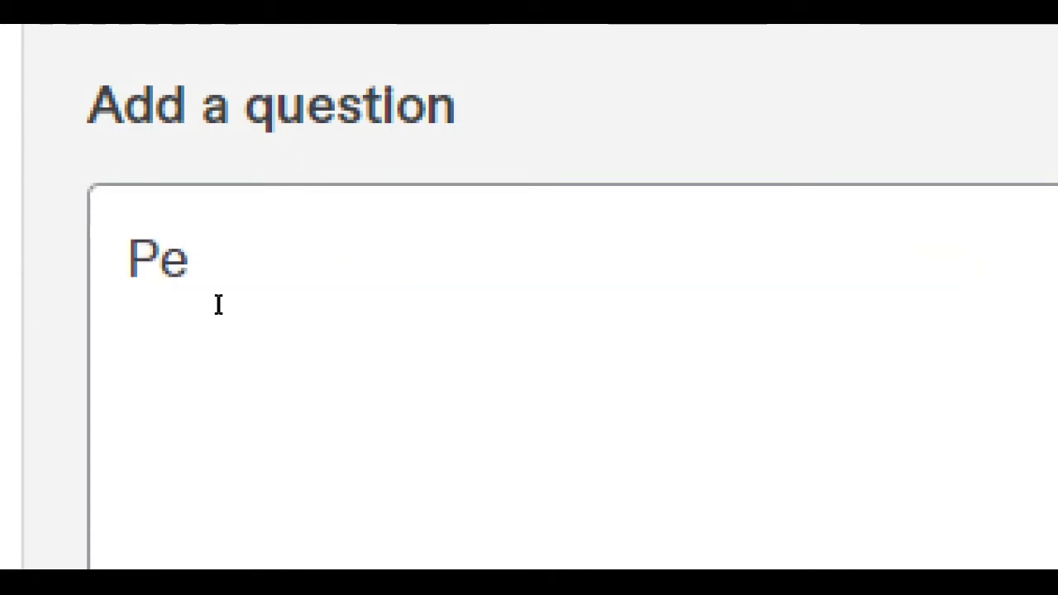
key("BackSpace")
key("BackSpace")
type("?")
key("BackSpace")
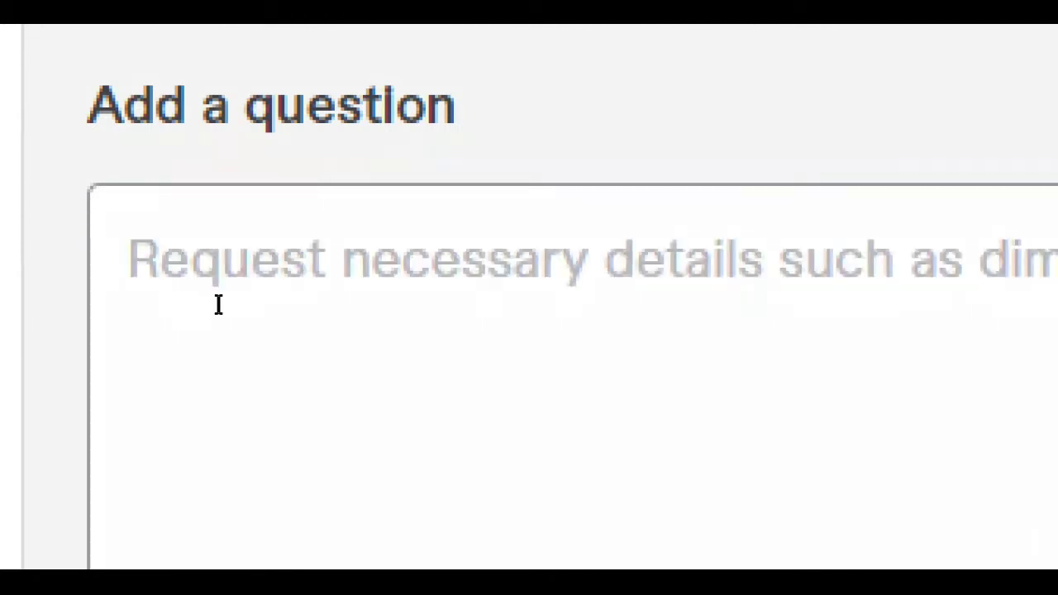
type("djkajdlalkdjlkaj")
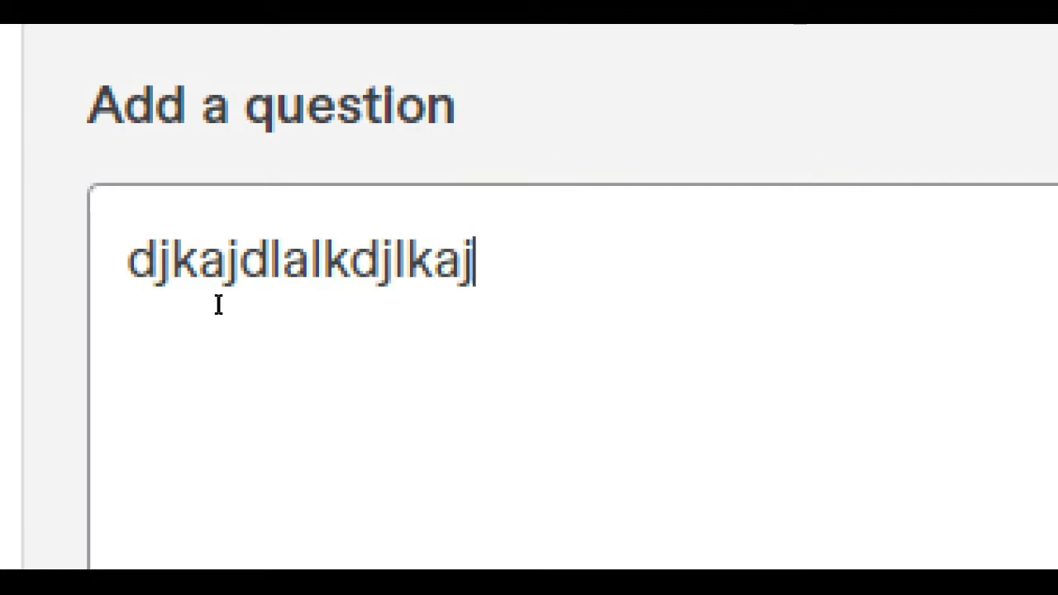
type("dkja")
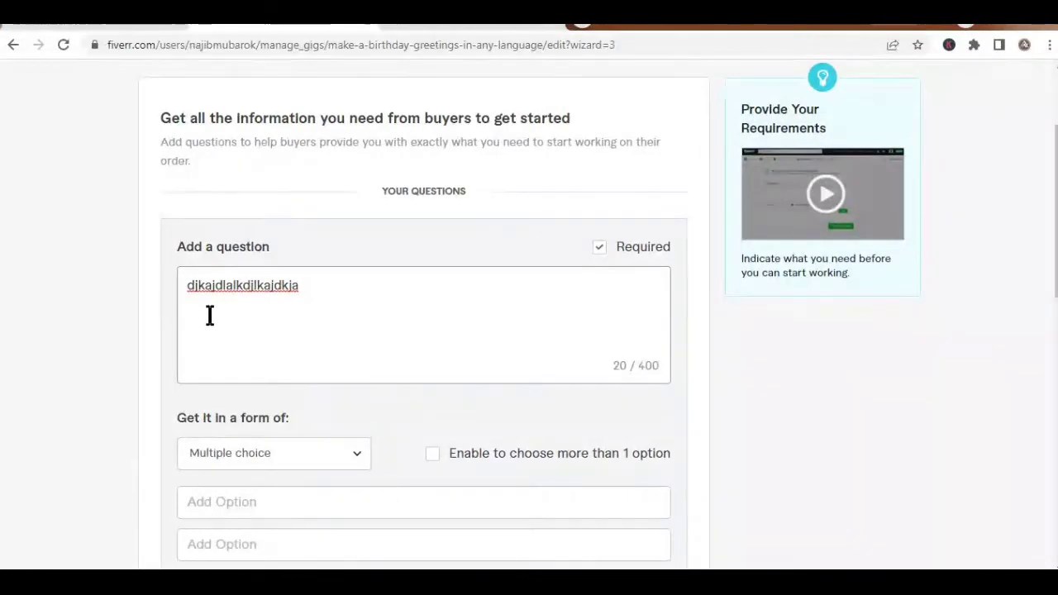
- Set the first question's answer format to Free text and add it to the gig's questions
scroll(214, 316, "down", 2)
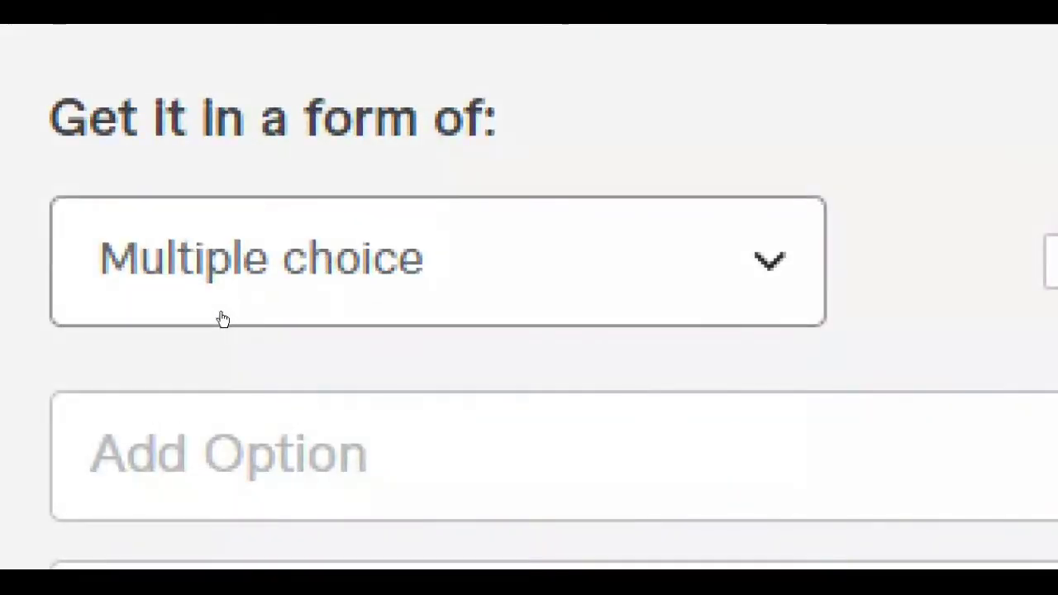
left_click(224, 297)
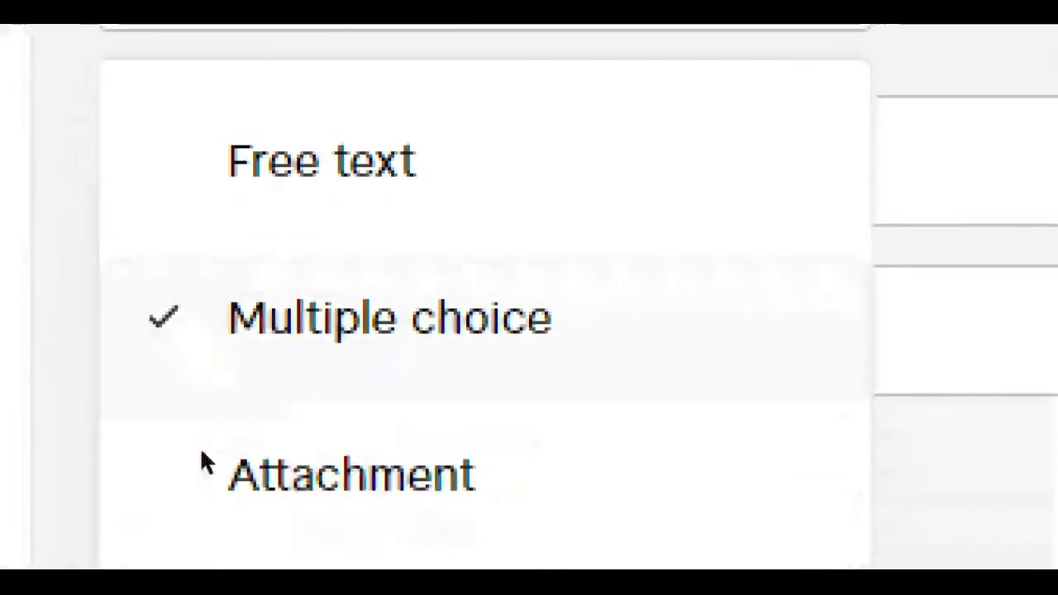
key("Up")
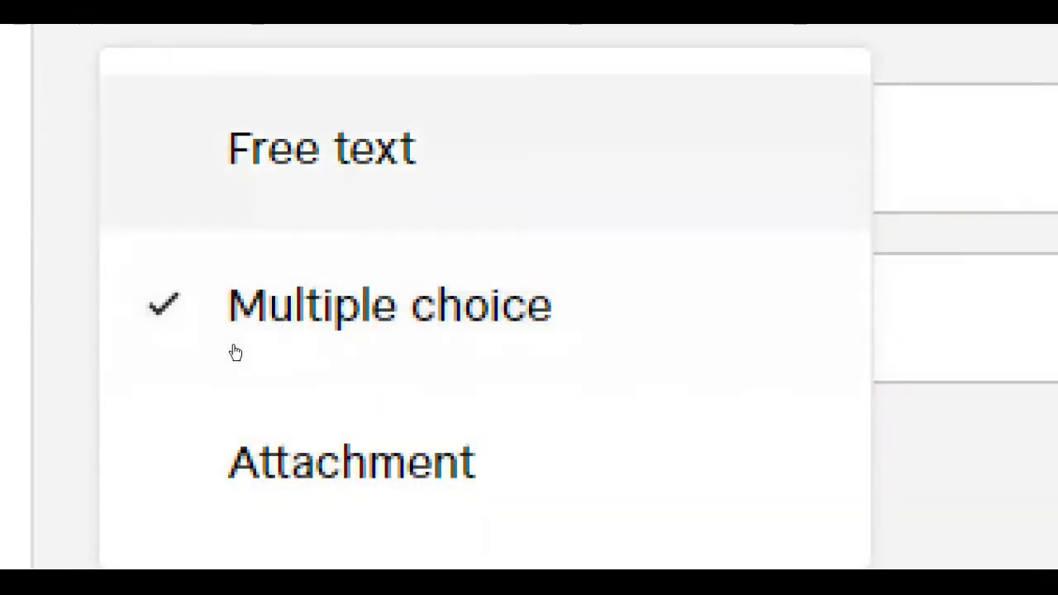
key("Return")
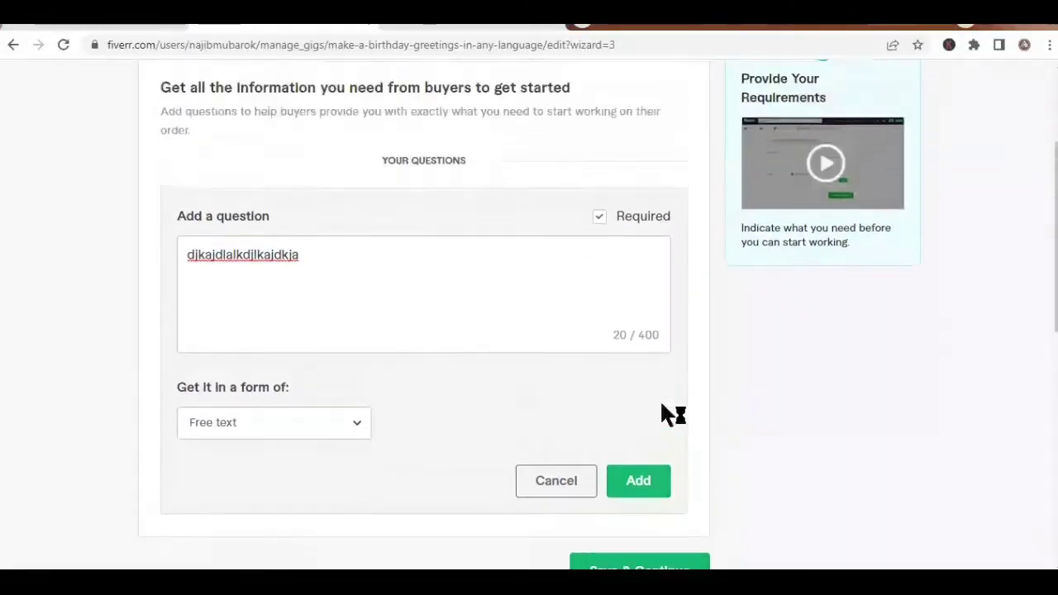
scroll(664, 411, "up", 1)
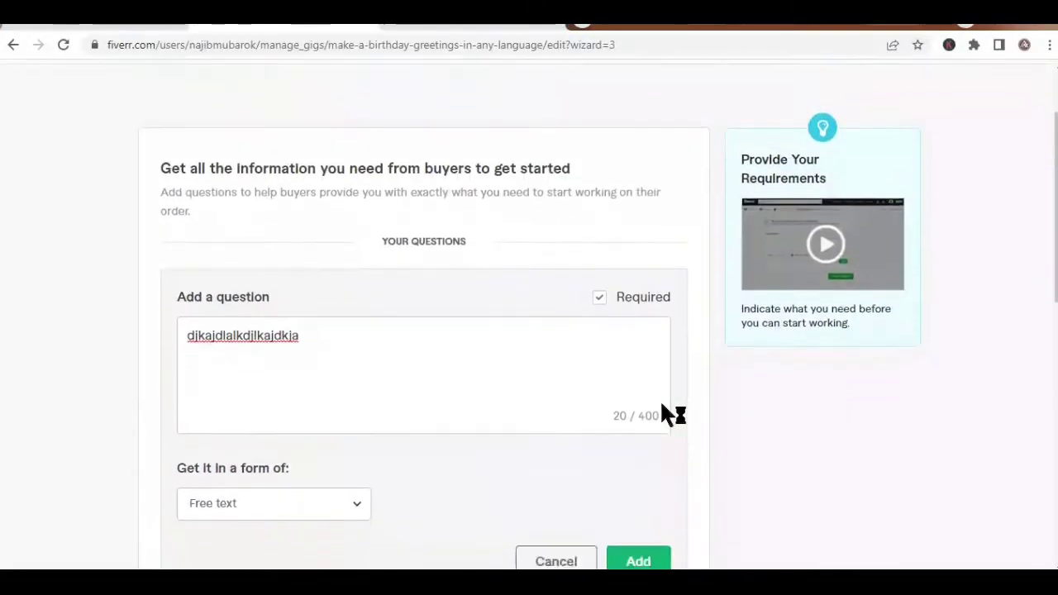
scroll(663, 413, "down", 2)
left_click(639, 436)
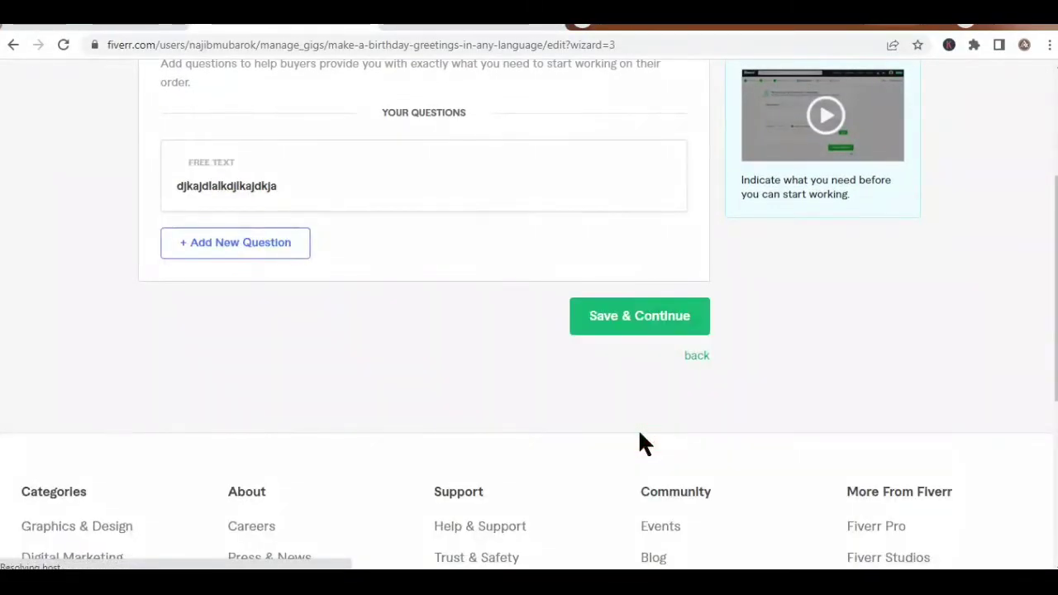
- Start a second buyer question with the filler text "asadadasdsadadADA"
scroll(463, 401, "up", 2)
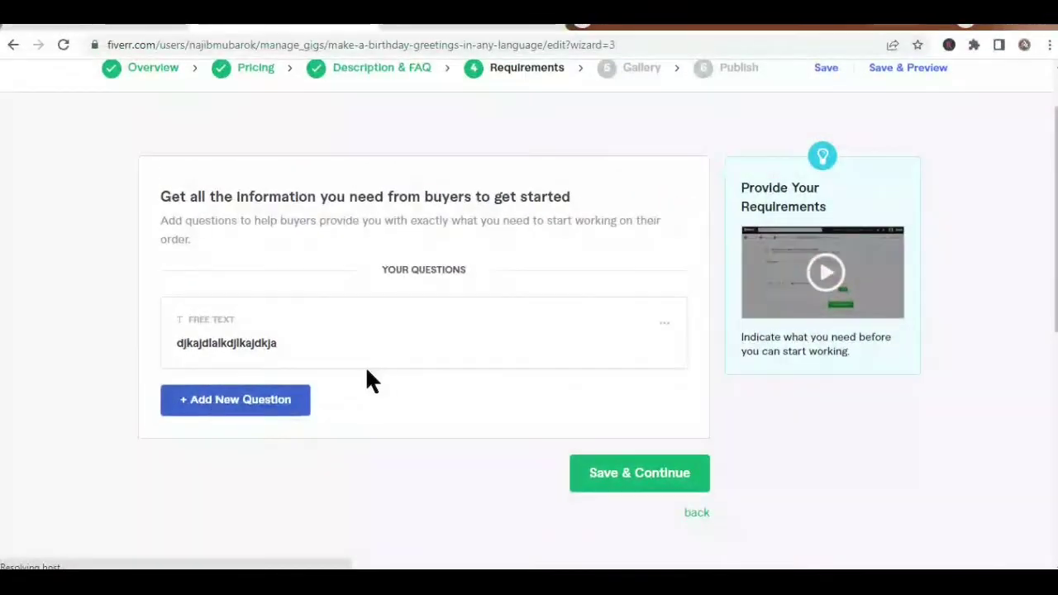
left_click(213, 407)
left_click(246, 373)
type("as")
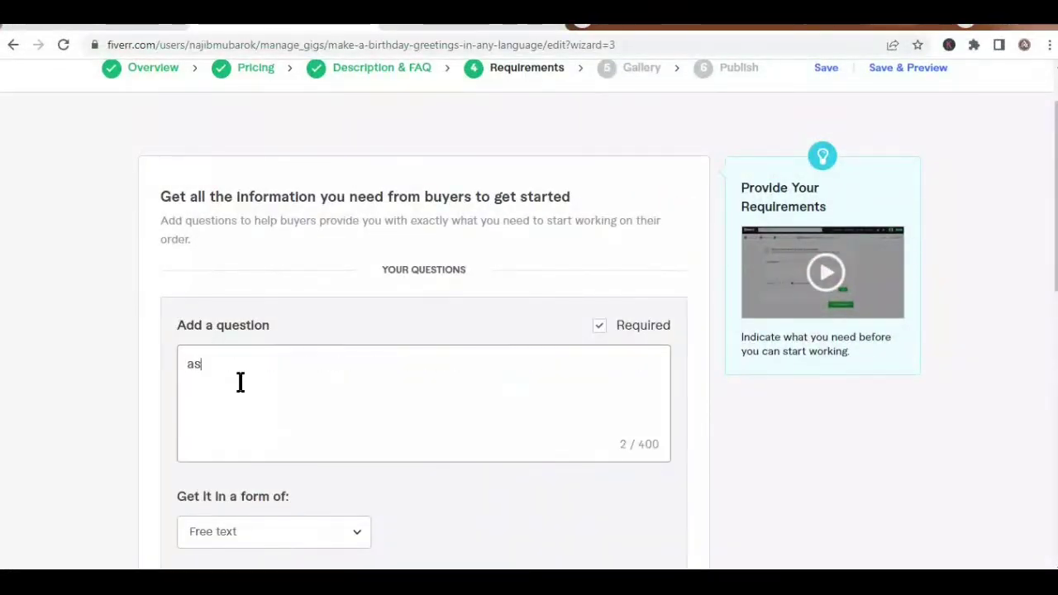
type("adadasd")
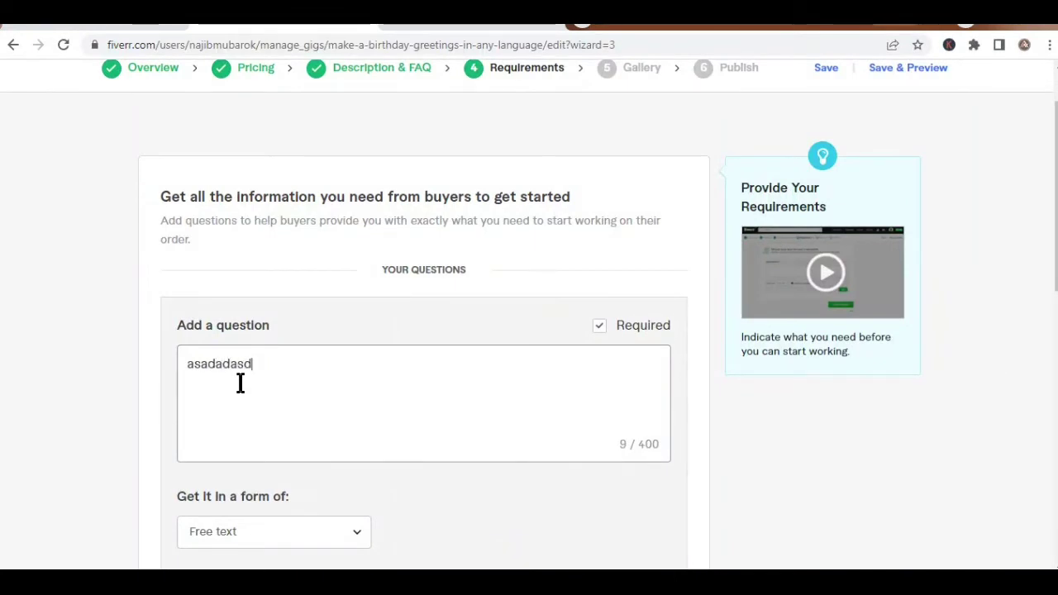
type("sadadA")
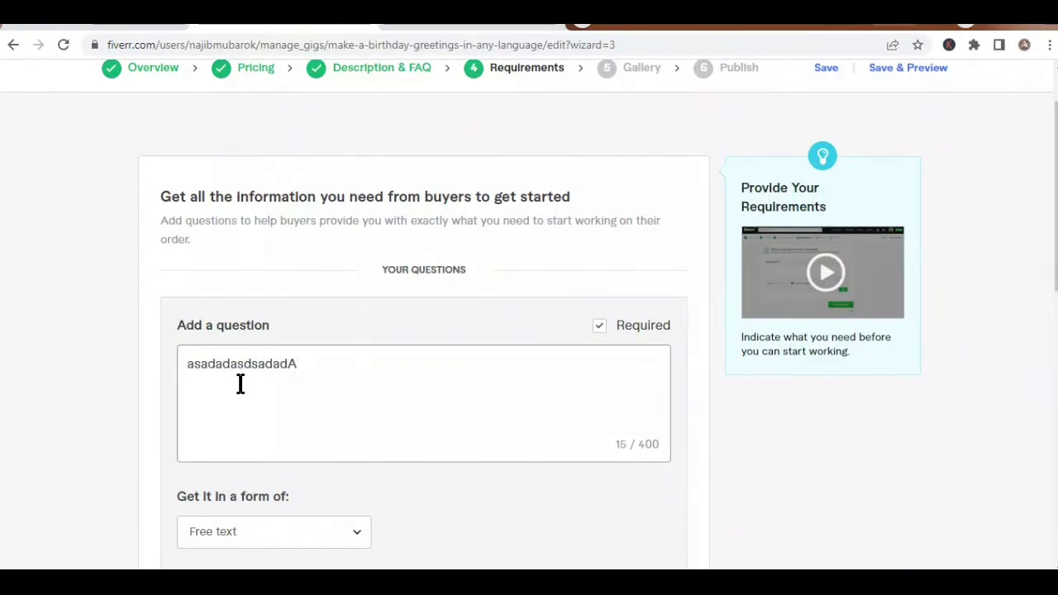
type("DA")
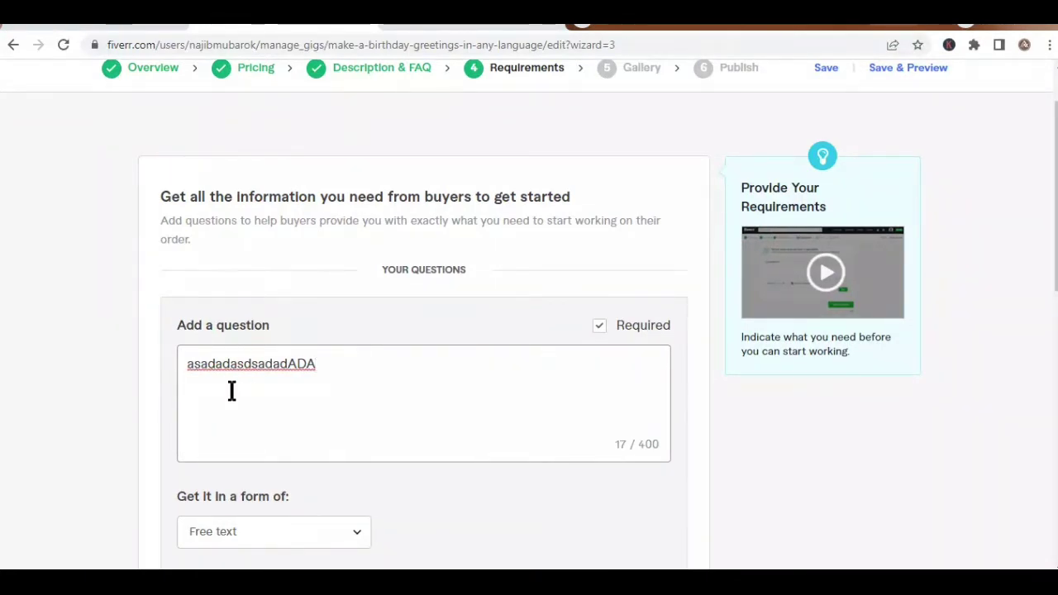
- Set the second question's answer format to Attachment and add it to the gig's questions
scroll(232, 397, "down", 2)
left_click(242, 380)
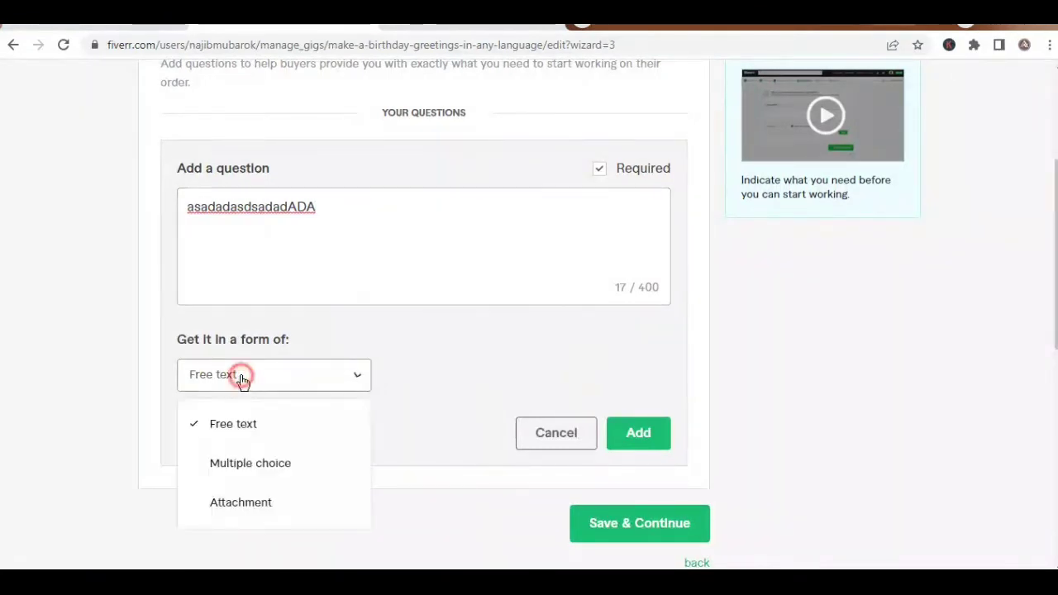
left_click(226, 504)
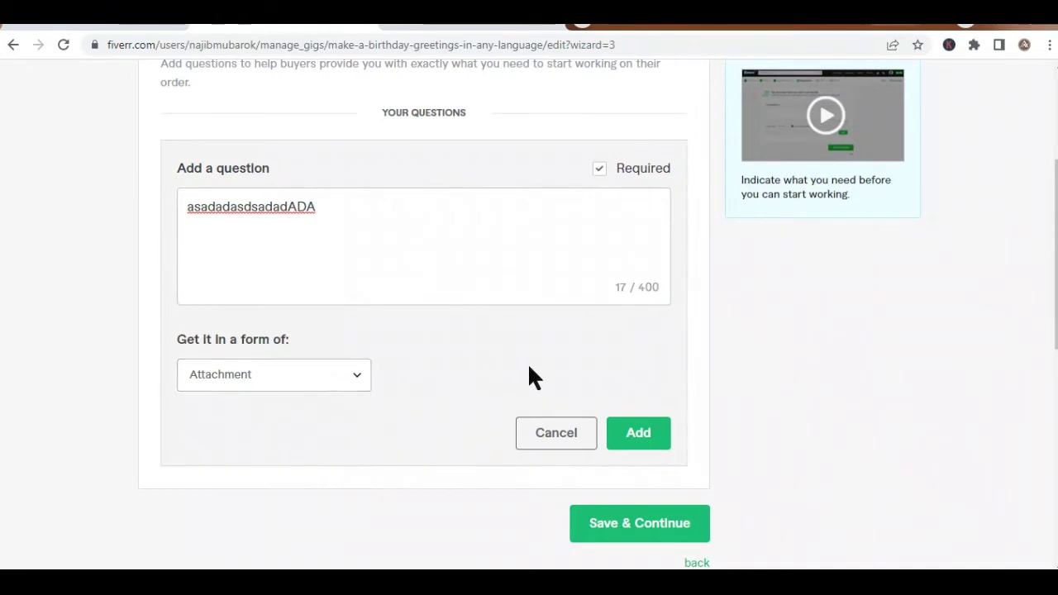
left_click(628, 423)
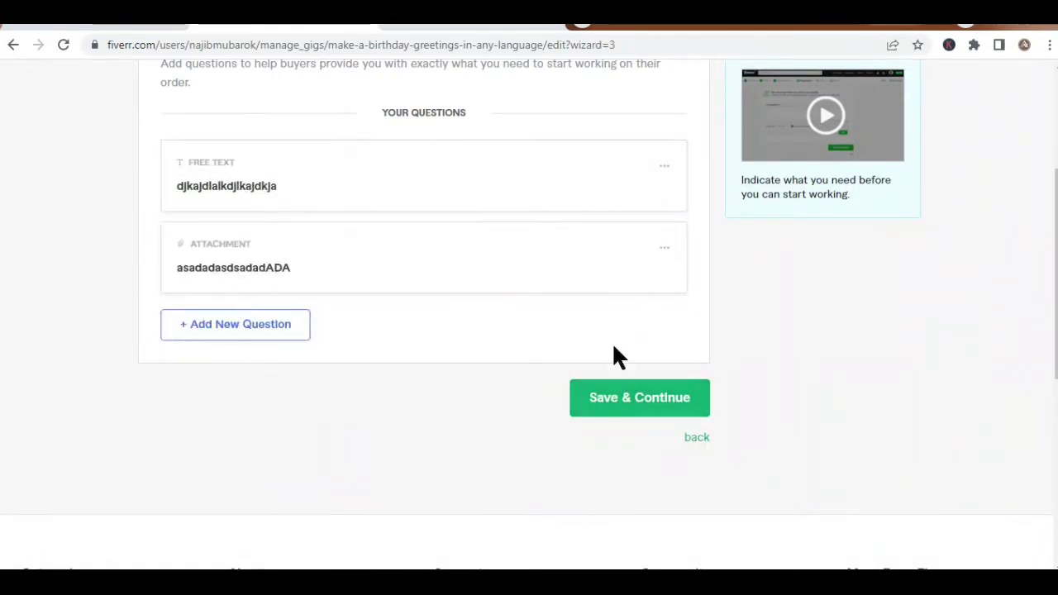
- Save the buyer requirements to continue to the gallery stage, and dismiss the gig image guidance dialog
left_click(614, 397)
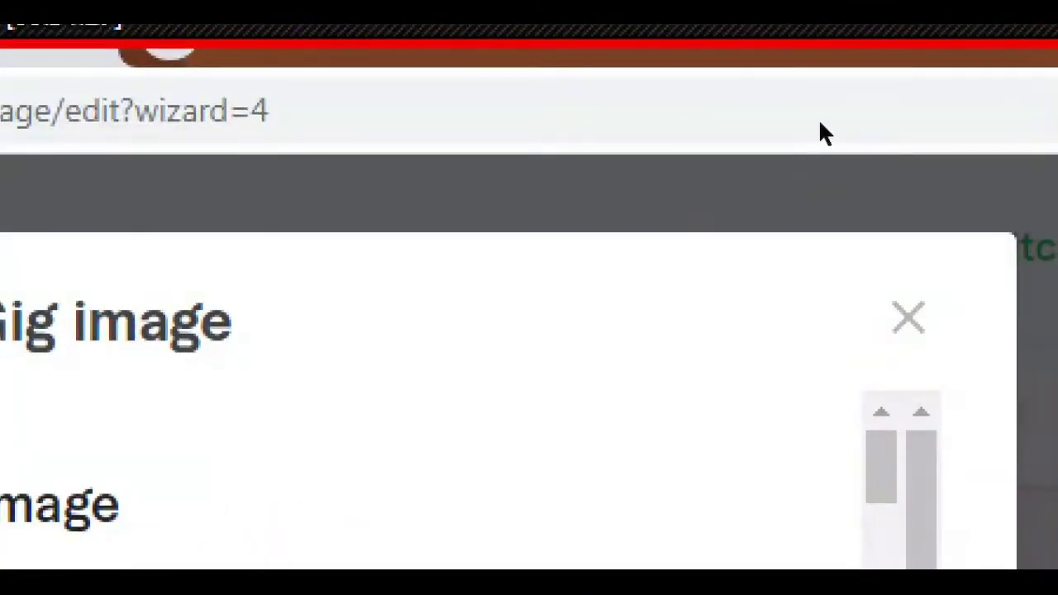
left_click(823, 124)
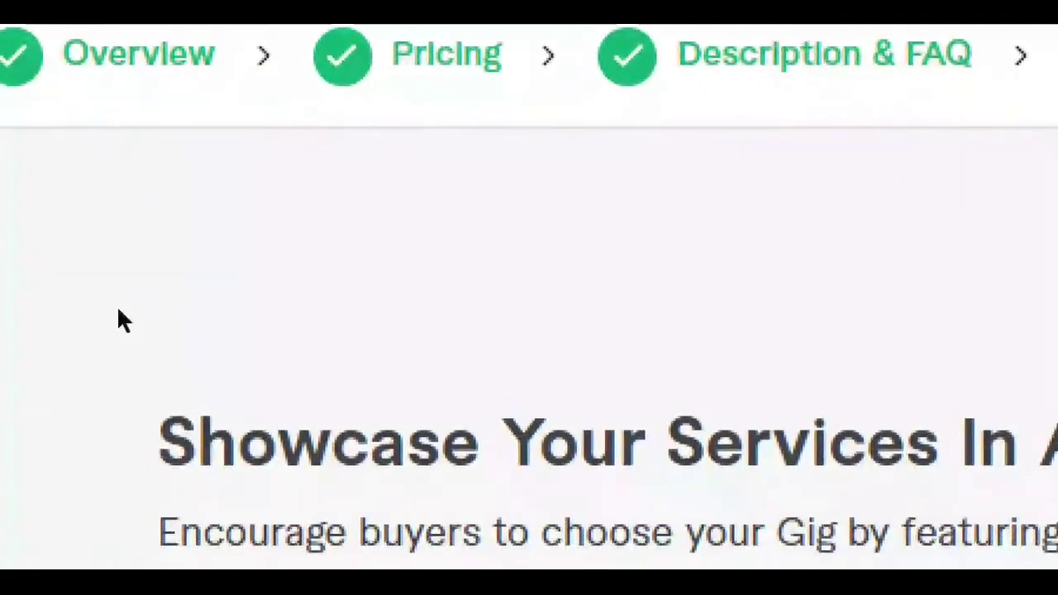
scroll(307, 347, "down", 3)
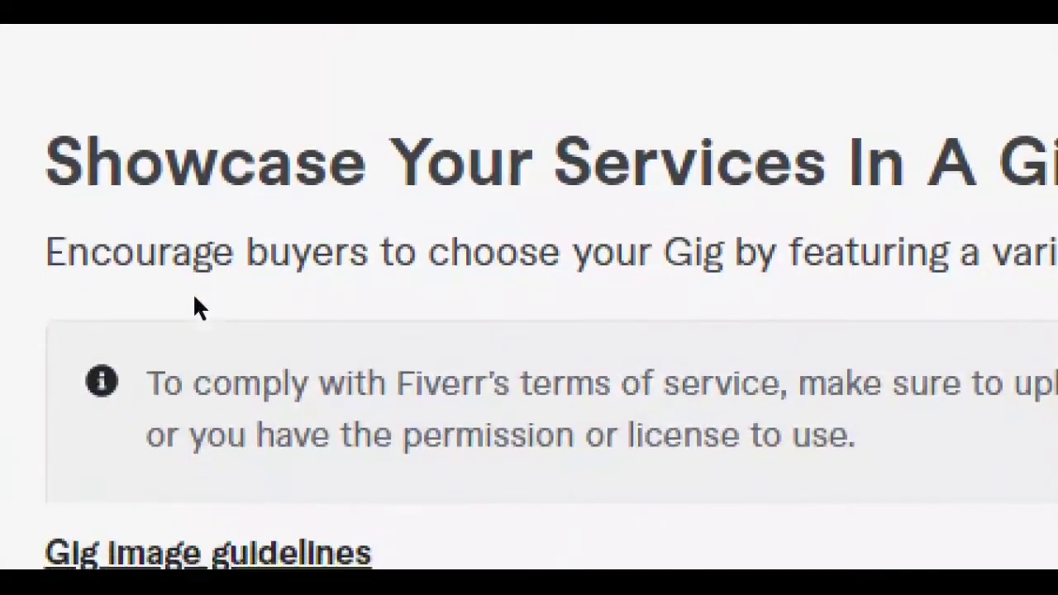
scroll(195, 299, "down", 5)
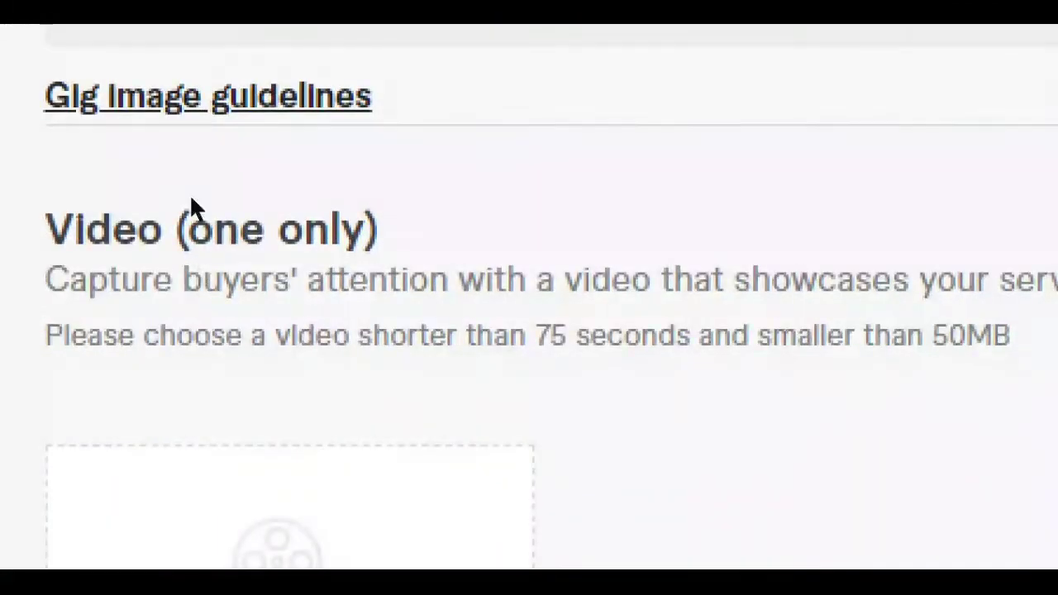
- Review the gallery stage's video, image and document upload sections and their limits
scroll(182, 239, "down", 5)
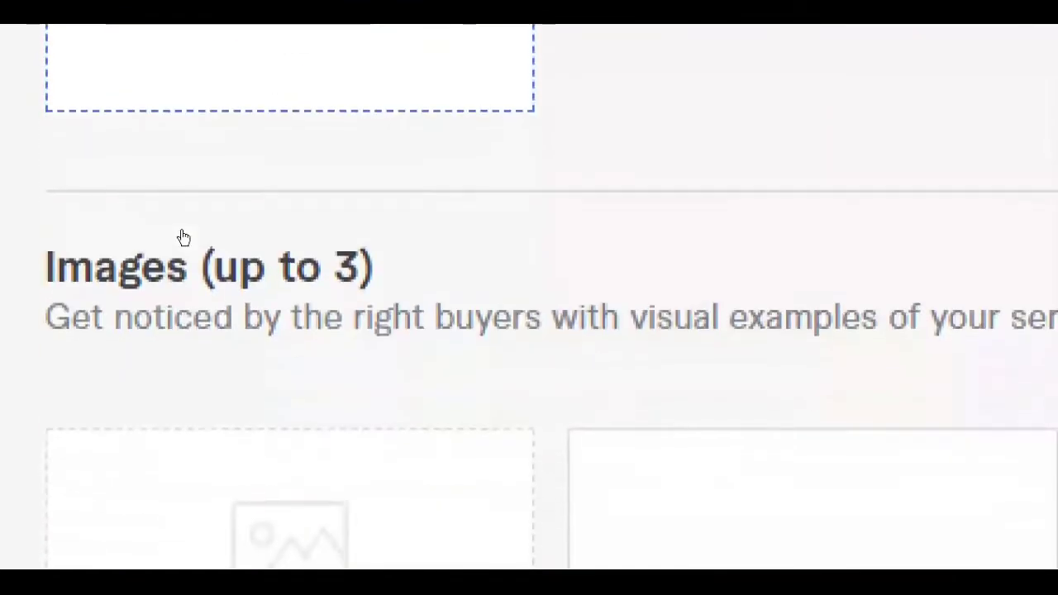
scroll(235, 299, "down", 3)
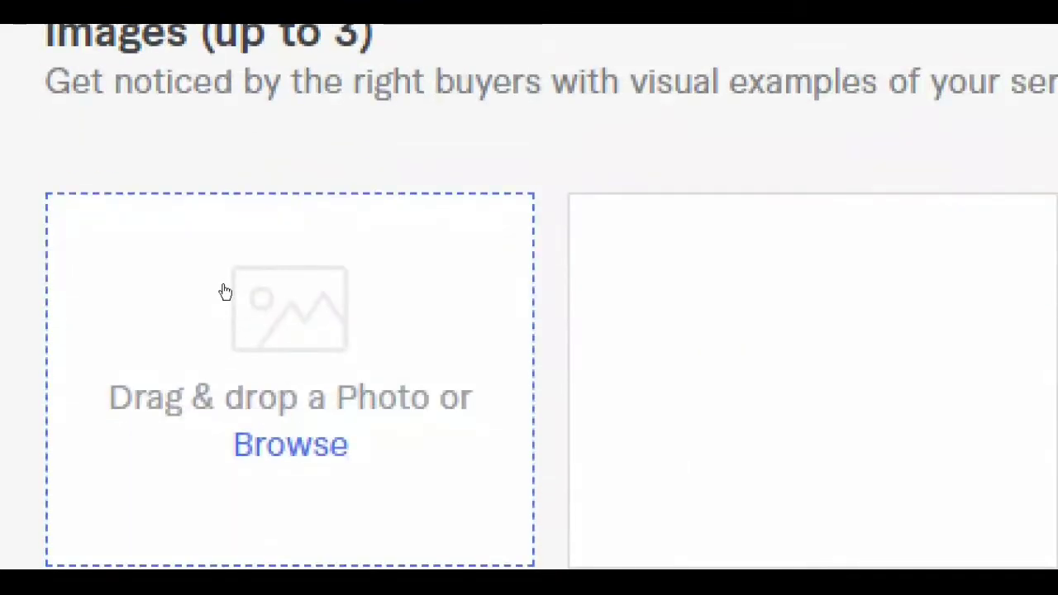
scroll(224, 291, "down", 6)
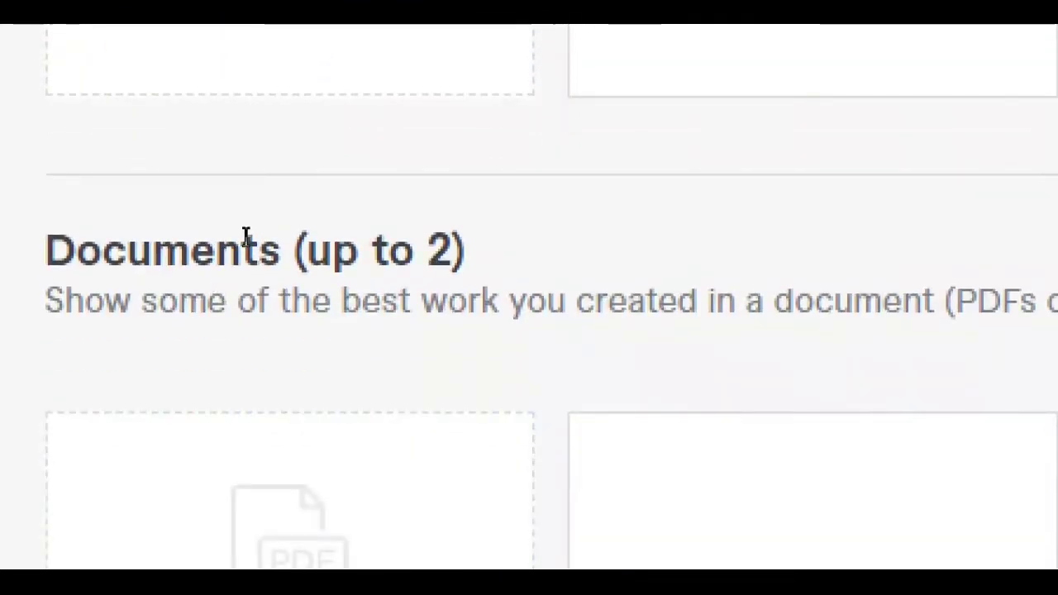
scroll(238, 257, "down", 9)
scroll(236, 255, "up", 6)
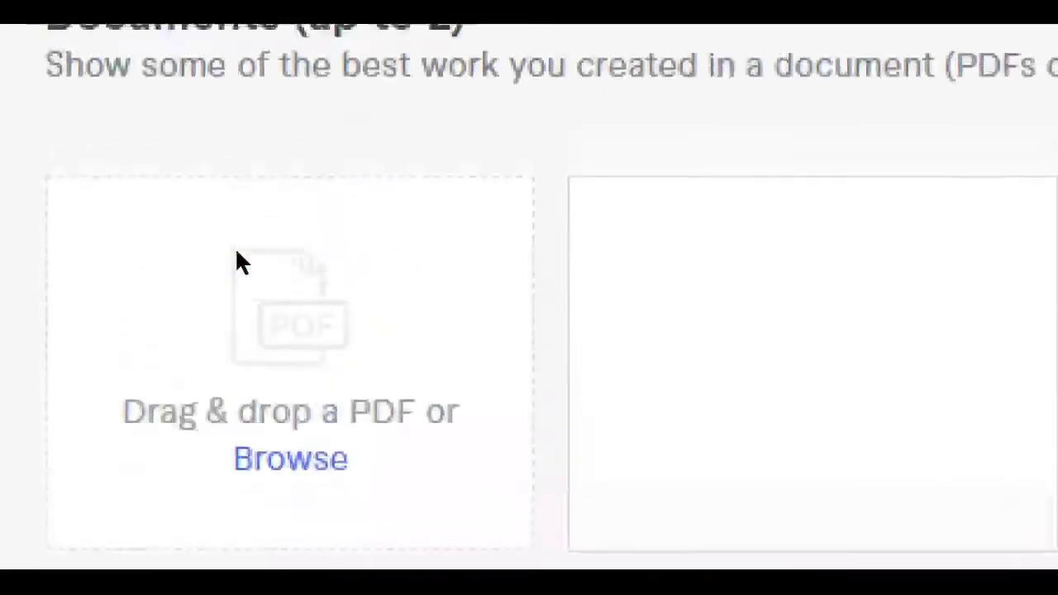
scroll(236, 255, "up", 11)
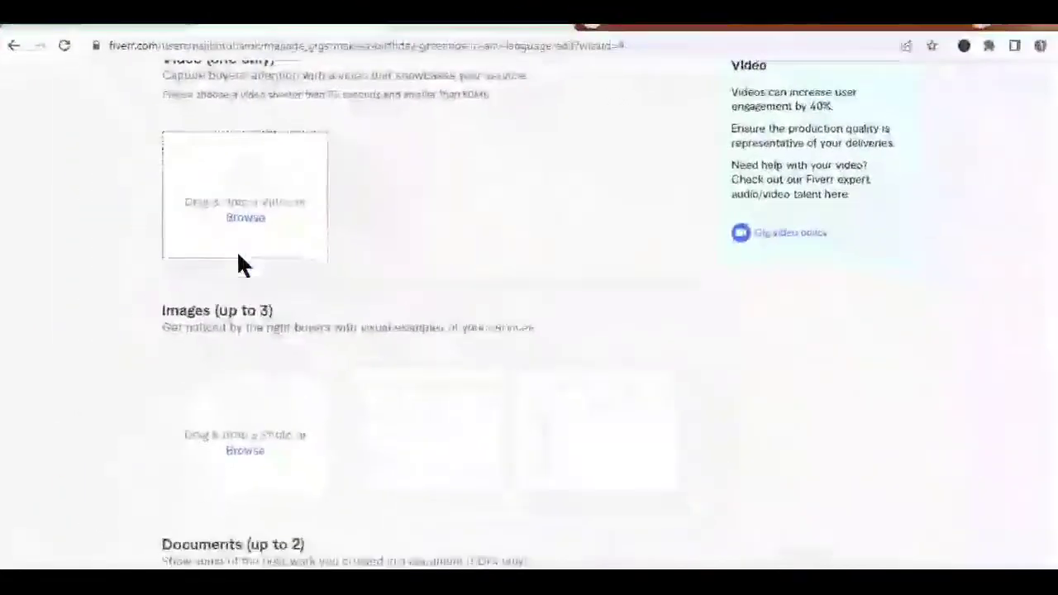
scroll(408, 257, "up", 4)
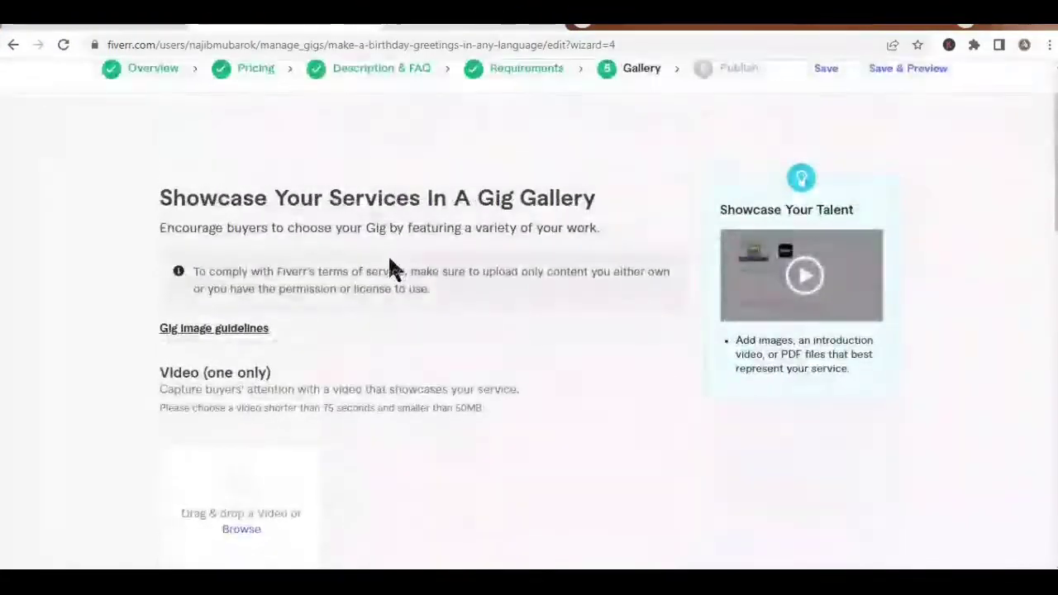
scroll(393, 269, "down", 6)
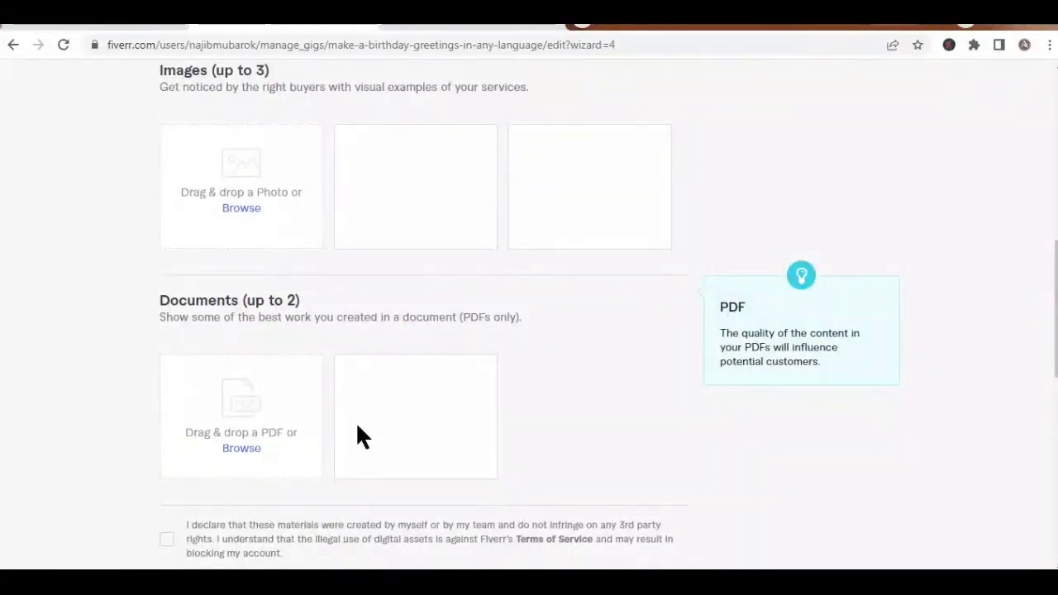
scroll(357, 431, "up", 5)
scroll(310, 438, "up", 2)
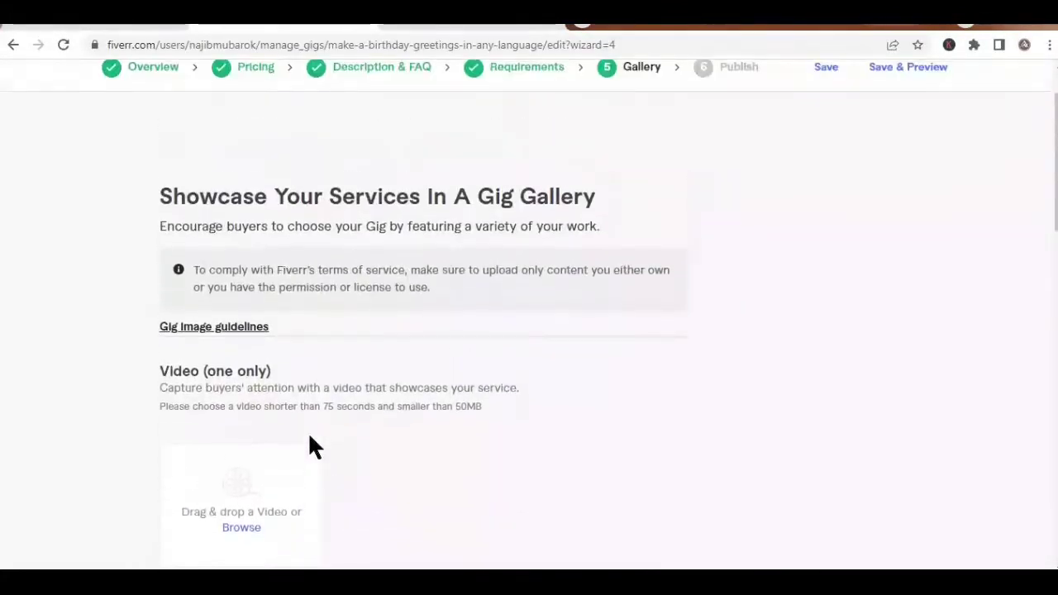
scroll(310, 438, "up", 1)
scroll(309, 438, "down", 2)
scroll(310, 436, "down", 1)
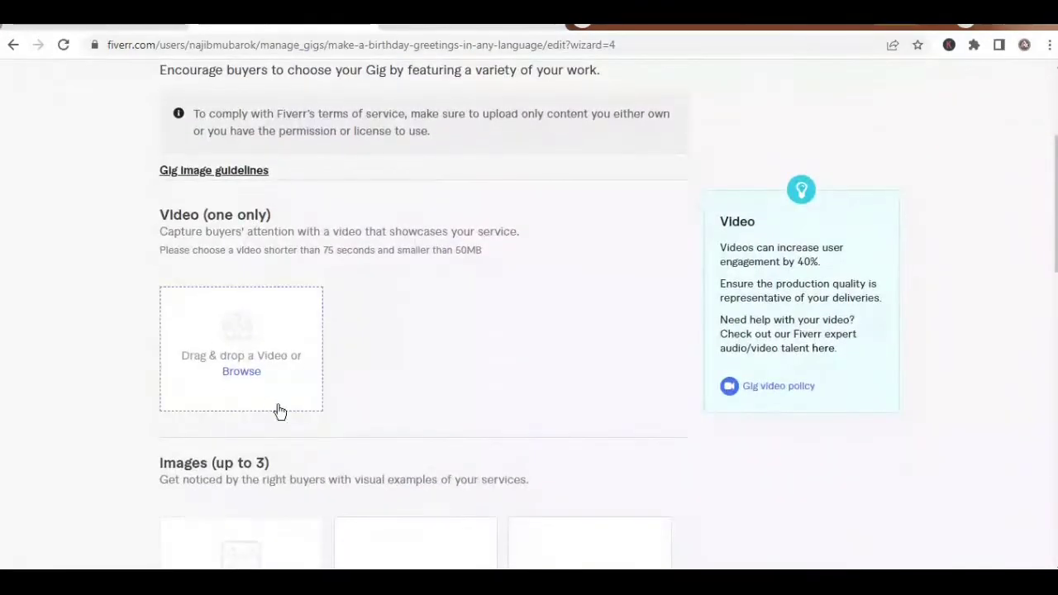
- Upload the Koala picture from the Sample Pictures folder as the gig's first image
scroll(246, 376, "down", 2)
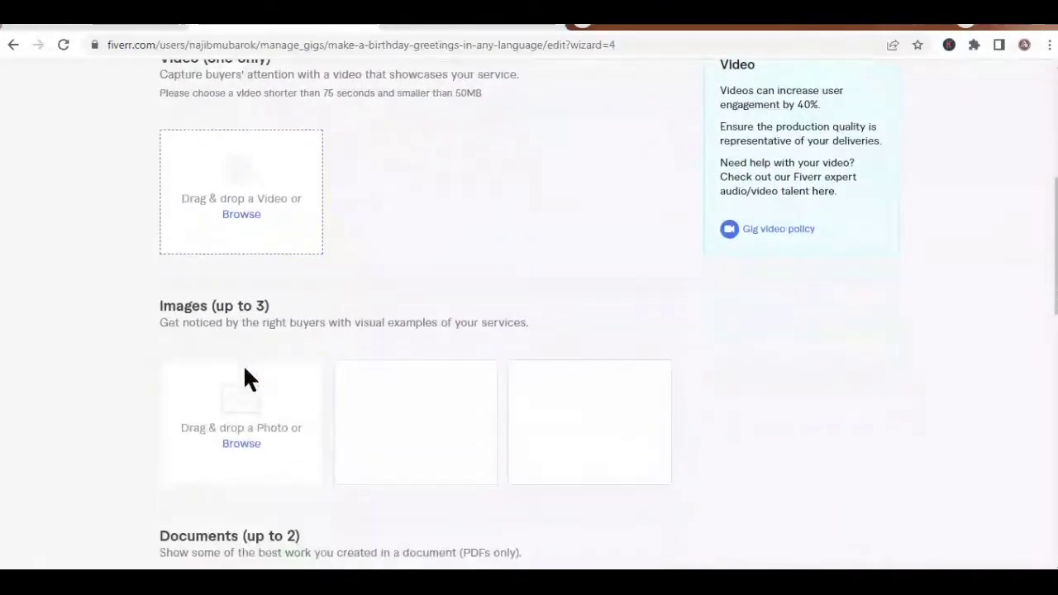
left_click(241, 445)
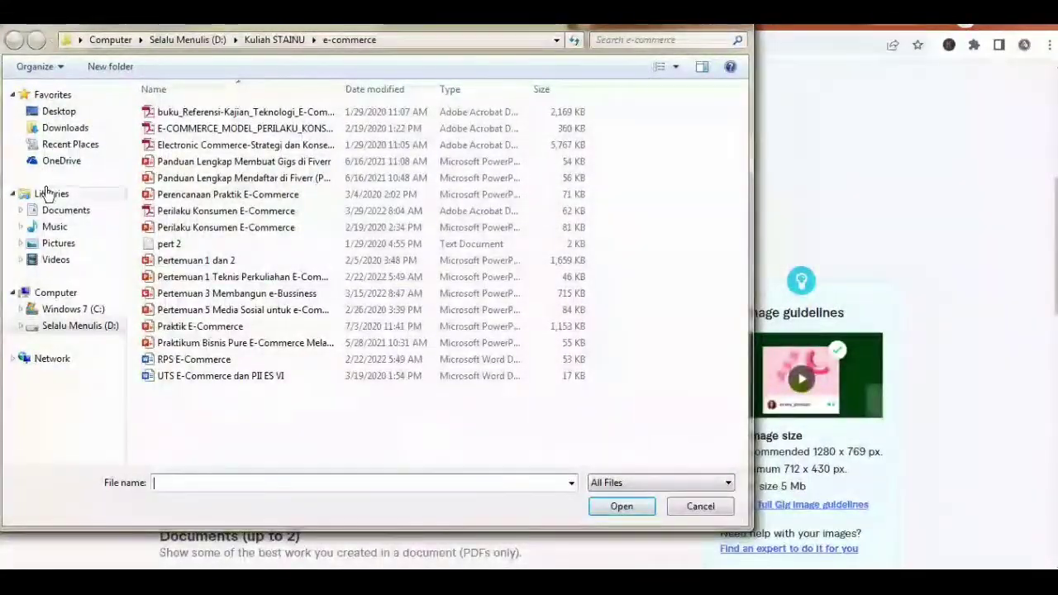
left_click(57, 163)
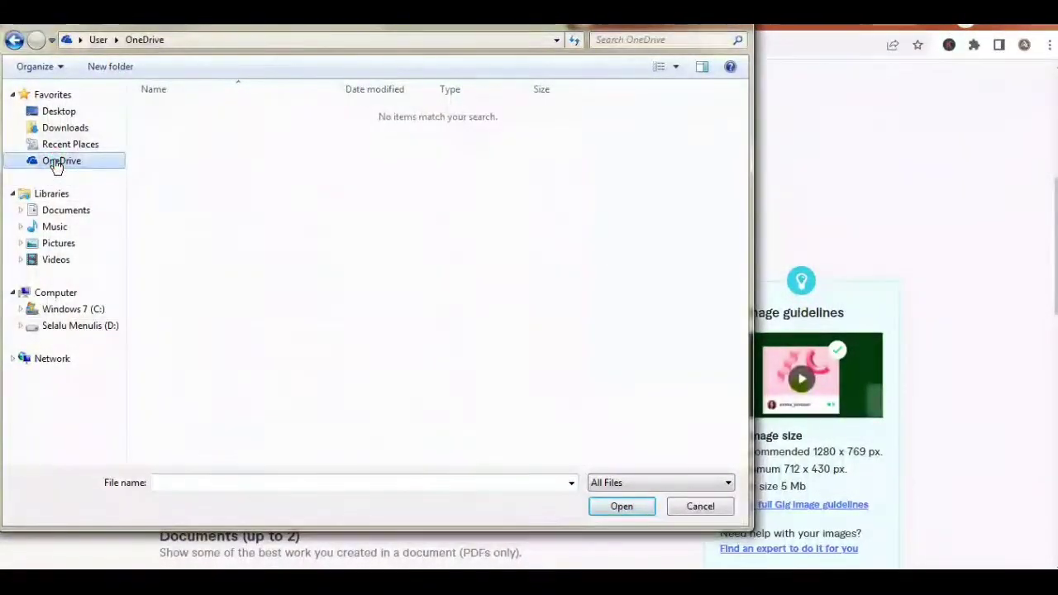
left_click(63, 140)
left_click(59, 116)
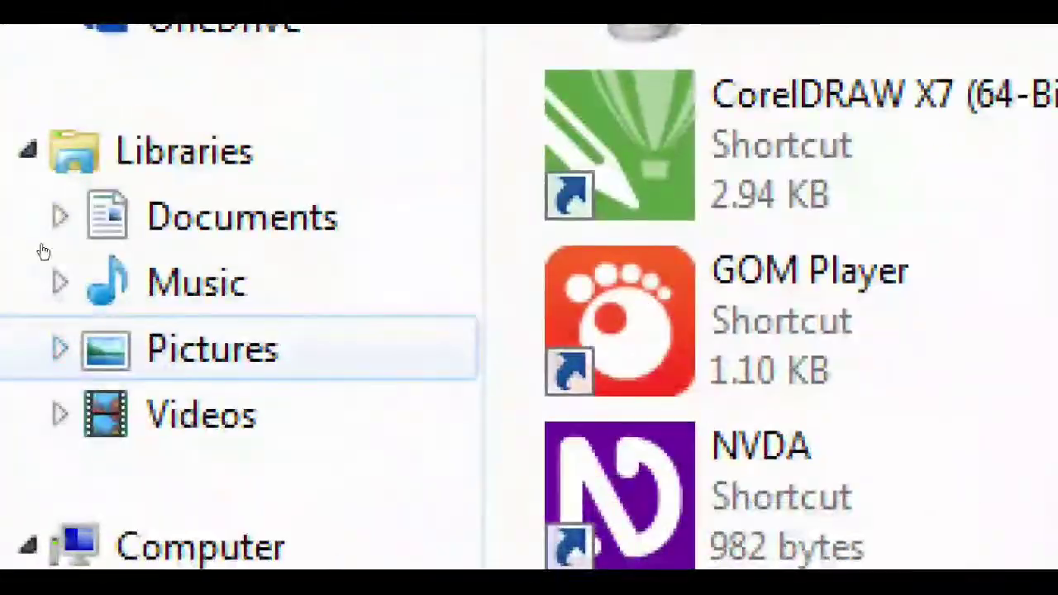
left_click(99, 465)
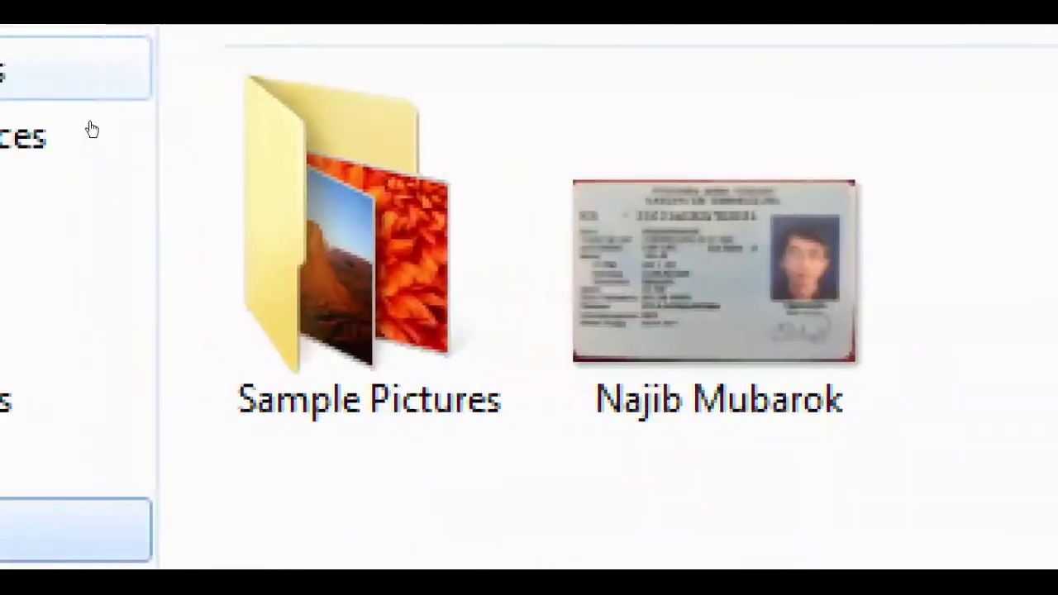
double_click(171, 154)
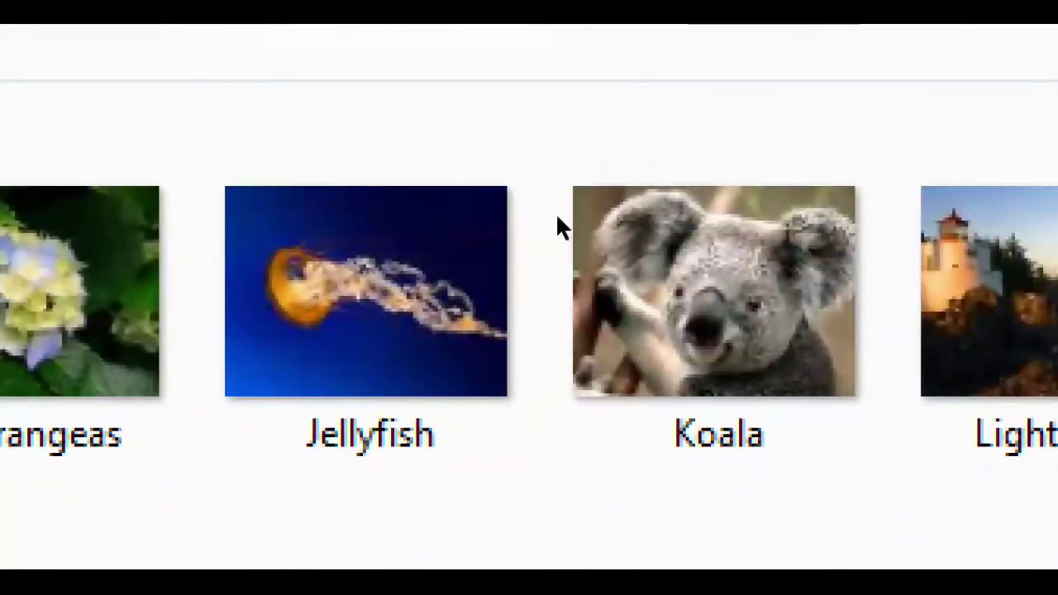
double_click(530, 179)
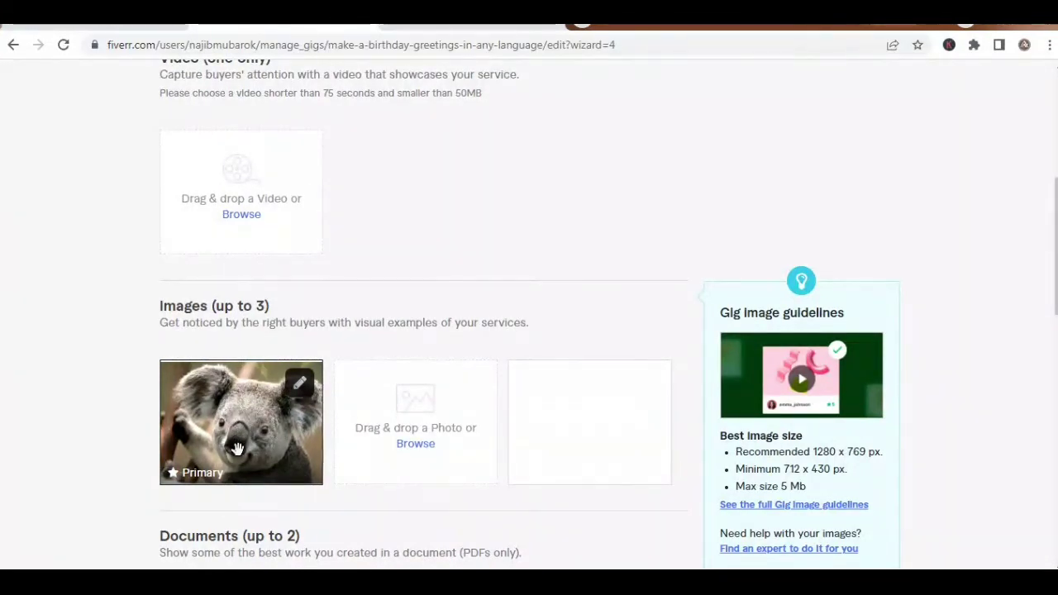
- Try to save the gallery with only the image added and continue to the publish stage
scroll(240, 415, "down", 3)
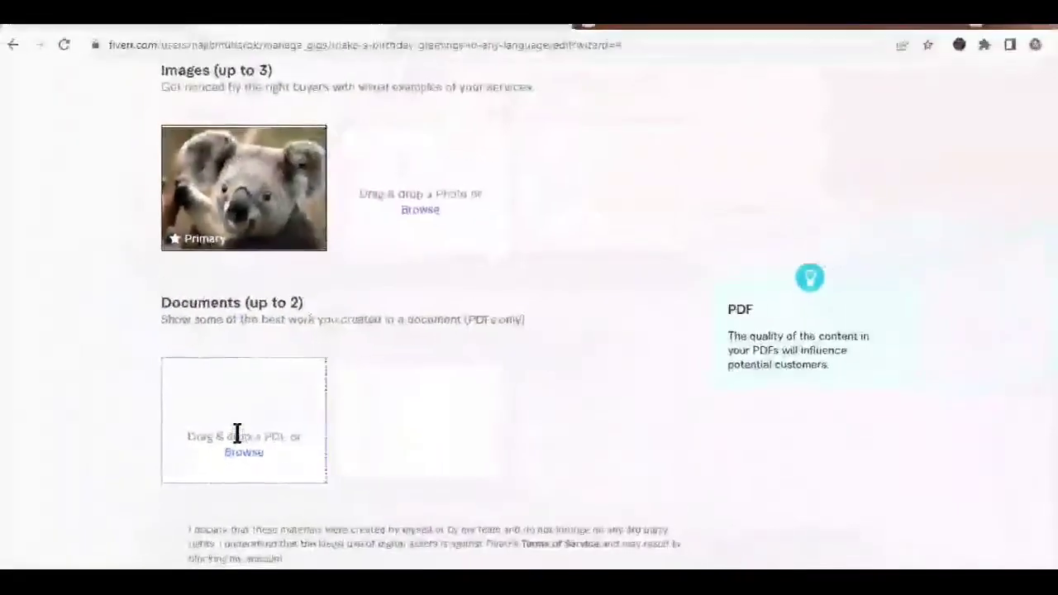
scroll(182, 302, "up", 4)
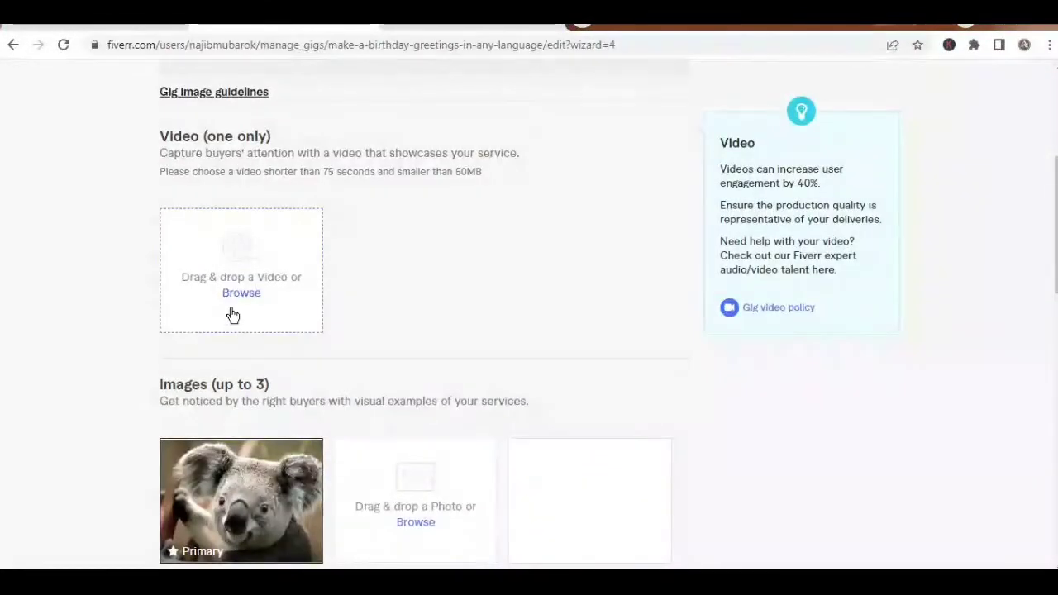
scroll(232, 305, "down", 5)
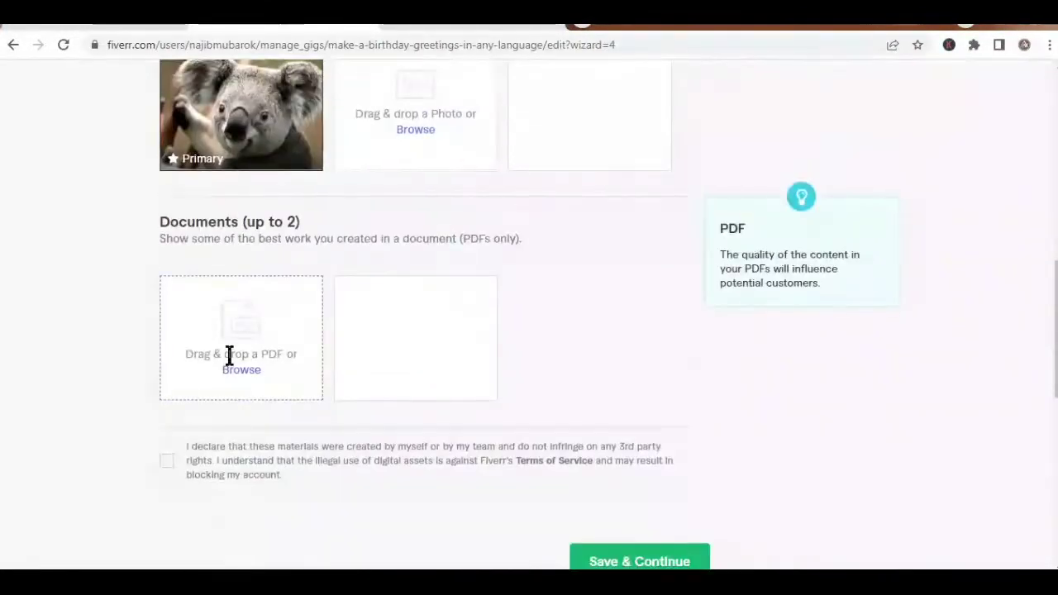
scroll(229, 356, "up", 1)
scroll(229, 355, "down", 4)
scroll(322, 289, "up", 2)
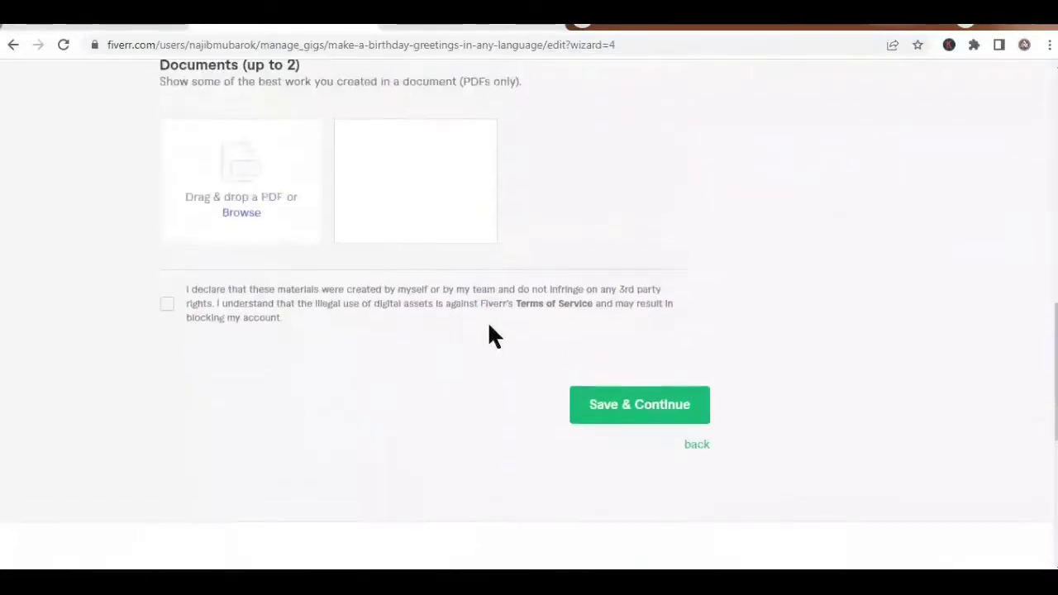
left_click(614, 398)
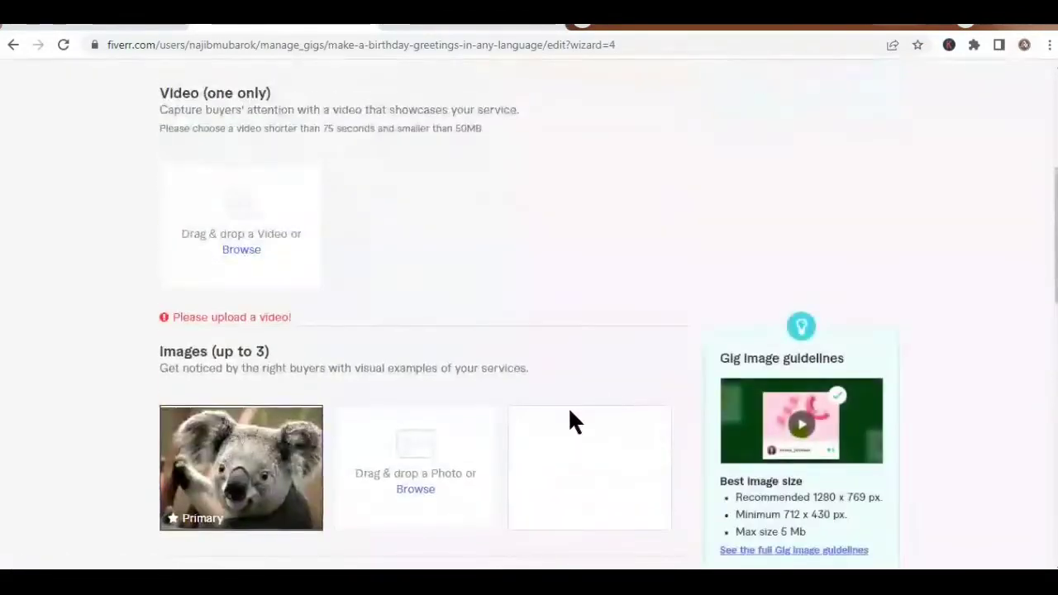
- Check which gallery items are flagged as missing and read the requirements for the gig video
scroll(568, 407, "down", 2)
scroll(561, 421, "down", 4)
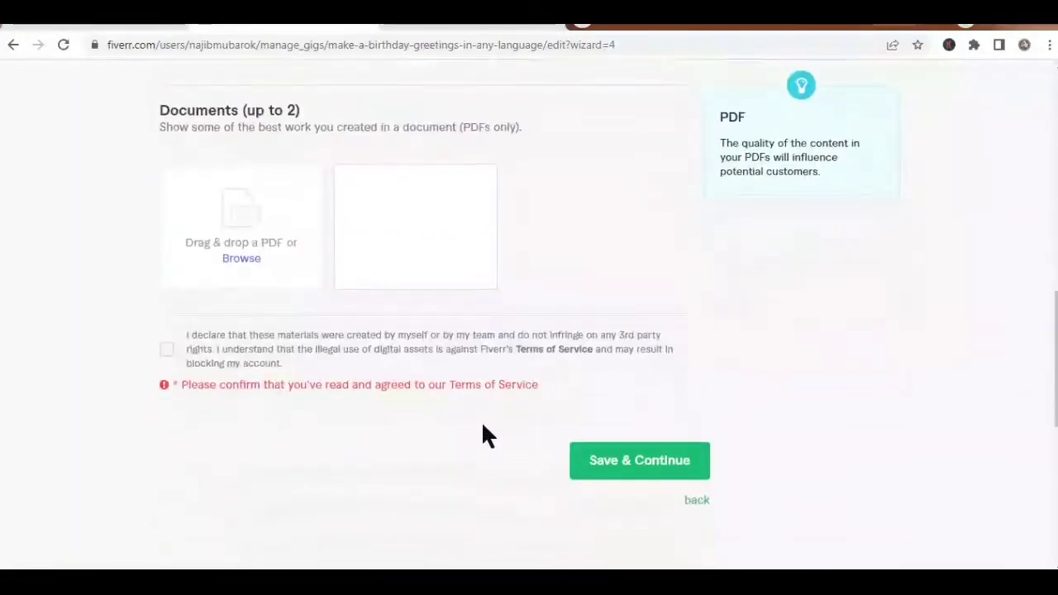
scroll(430, 396, "up", 6)
scroll(330, 364, "up", 1)
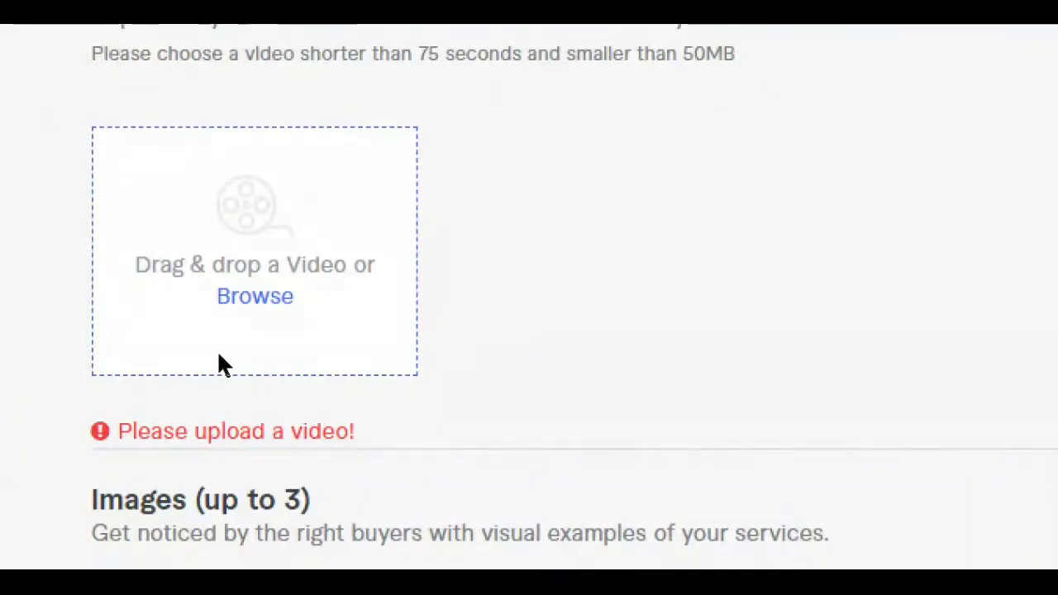
scroll(178, 358, "up", 5)
scroll(179, 356, "down", 2)
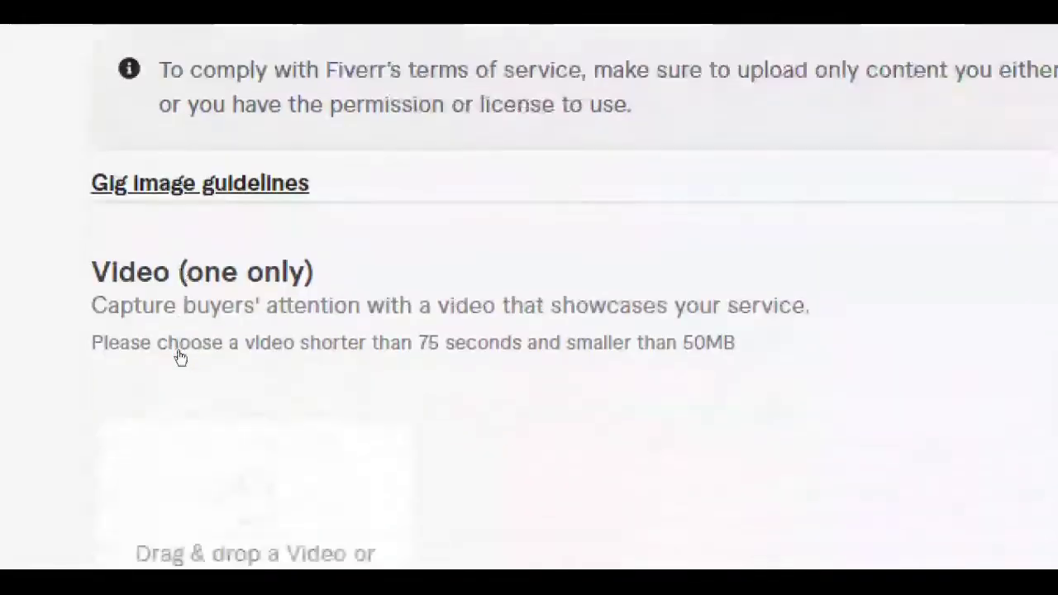
scroll(198, 339, "down", 2)
scroll(212, 264, "up", 2)
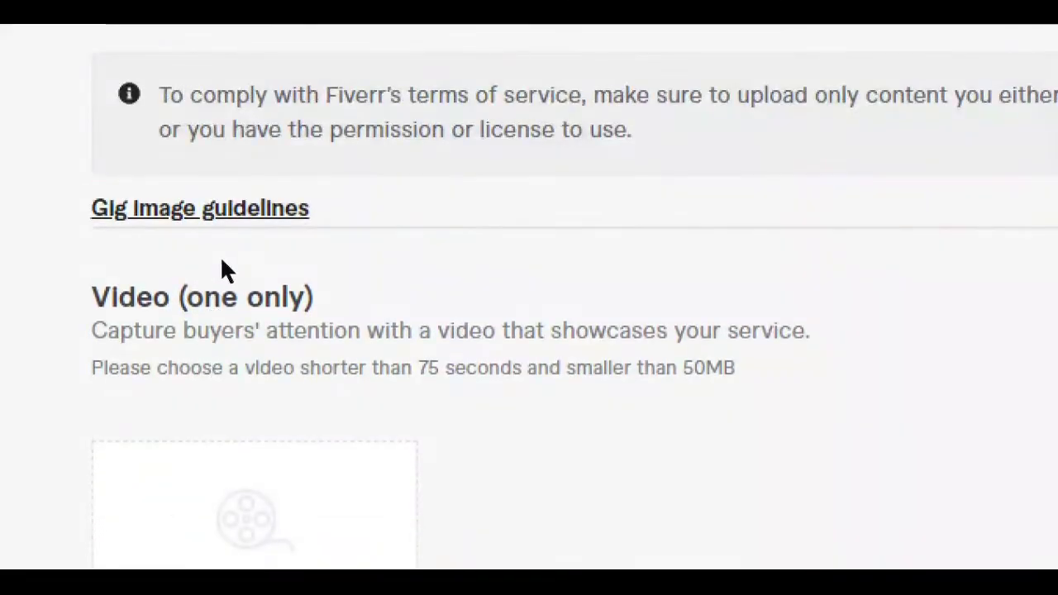
scroll(219, 207, "up", 2)
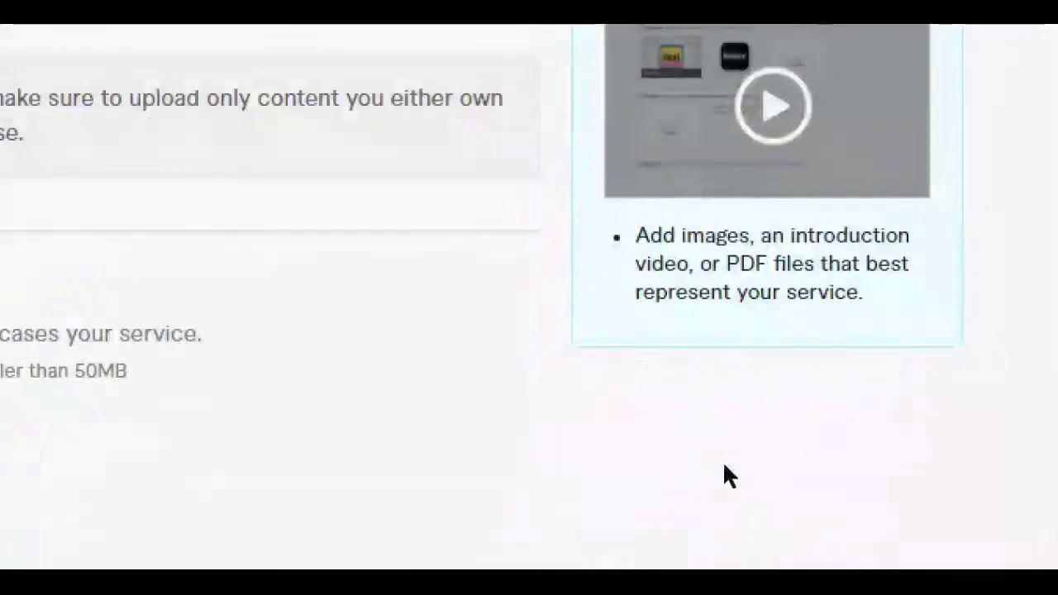
- Accept the declaration that the materials are original and do not infringe third-party rights
scroll(141, 495, "down", 3)
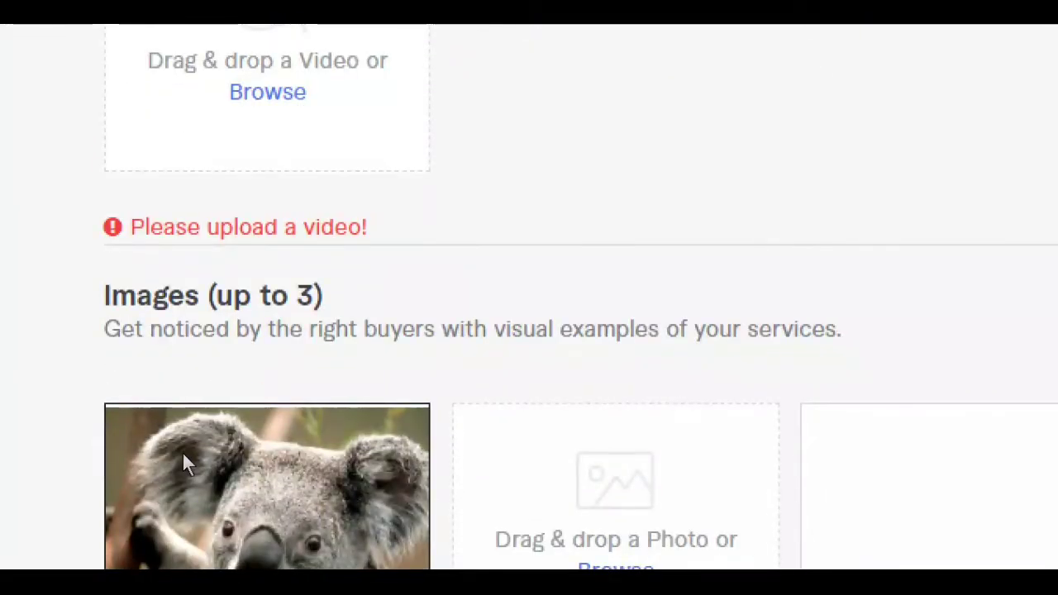
scroll(273, 449, "down", 6)
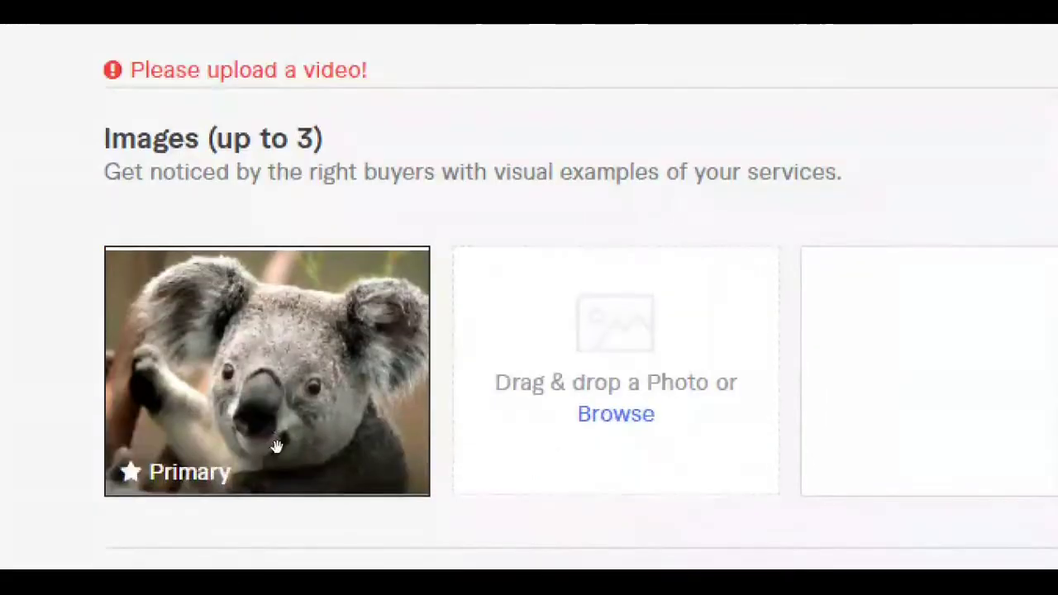
scroll(273, 455, "down", 6)
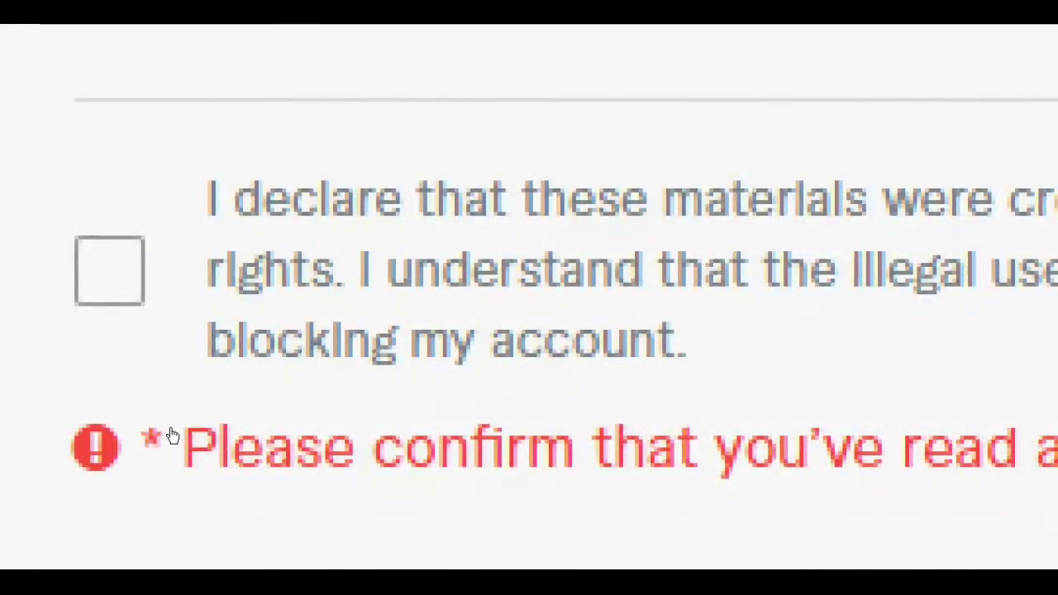
left_click(171, 436)
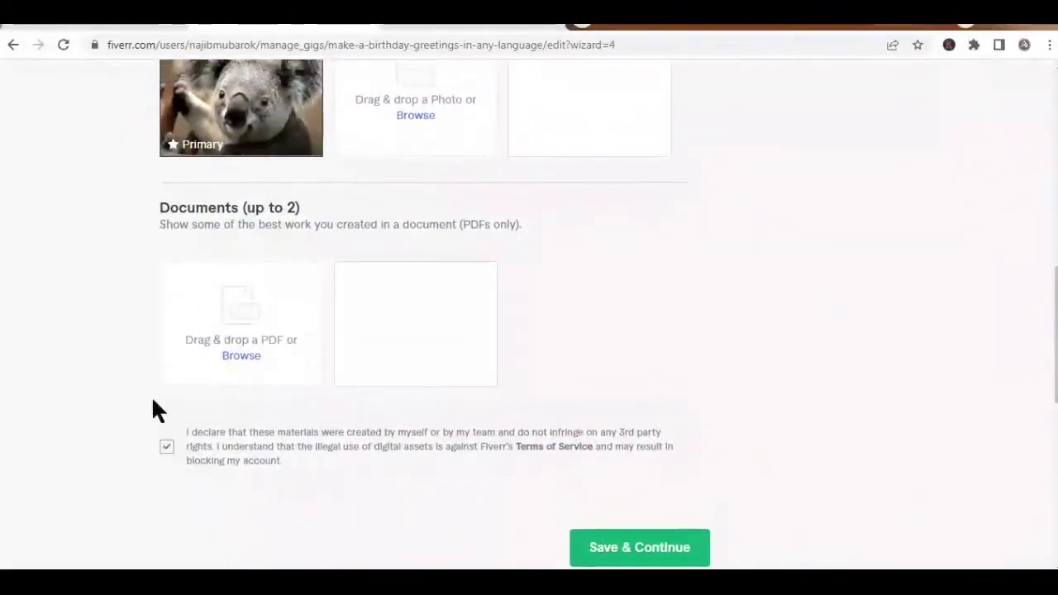
- Try to upload the Koala file from Sample Pictures as the gig's video
scroll(155, 405, "up", 5)
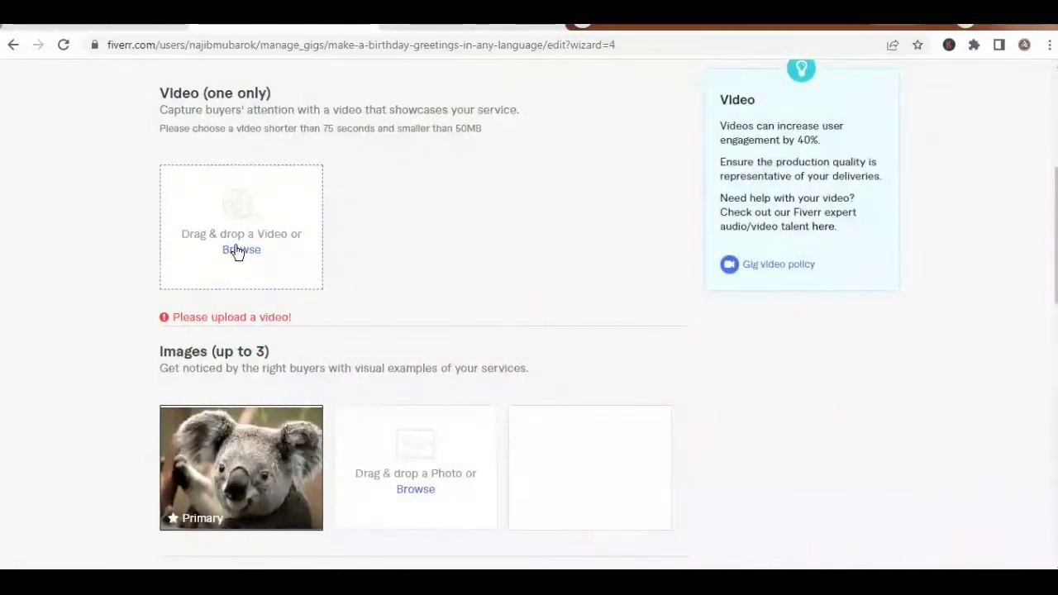
left_click(237, 250)
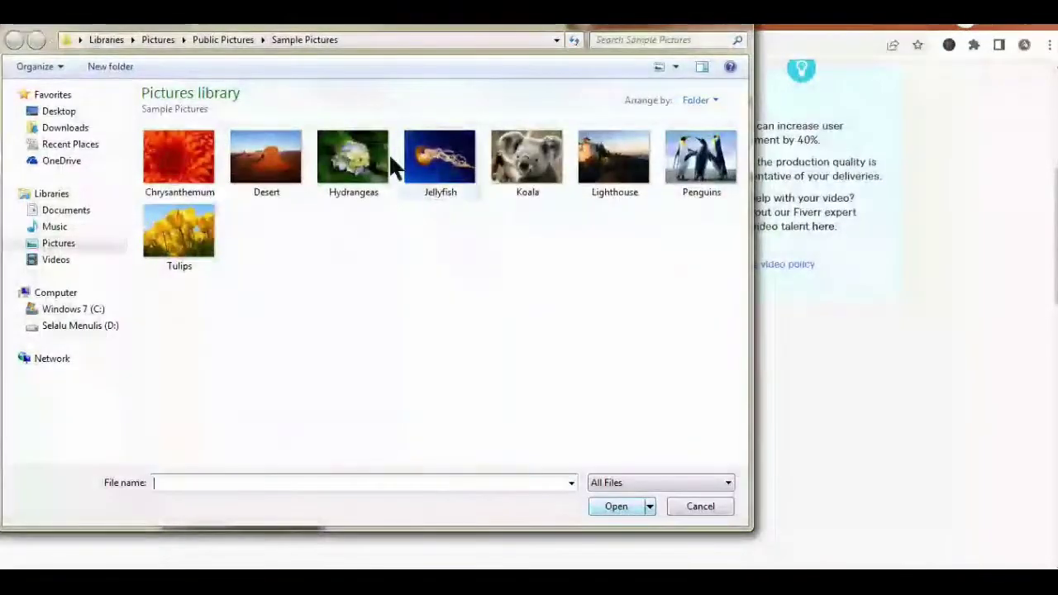
double_click(543, 176)
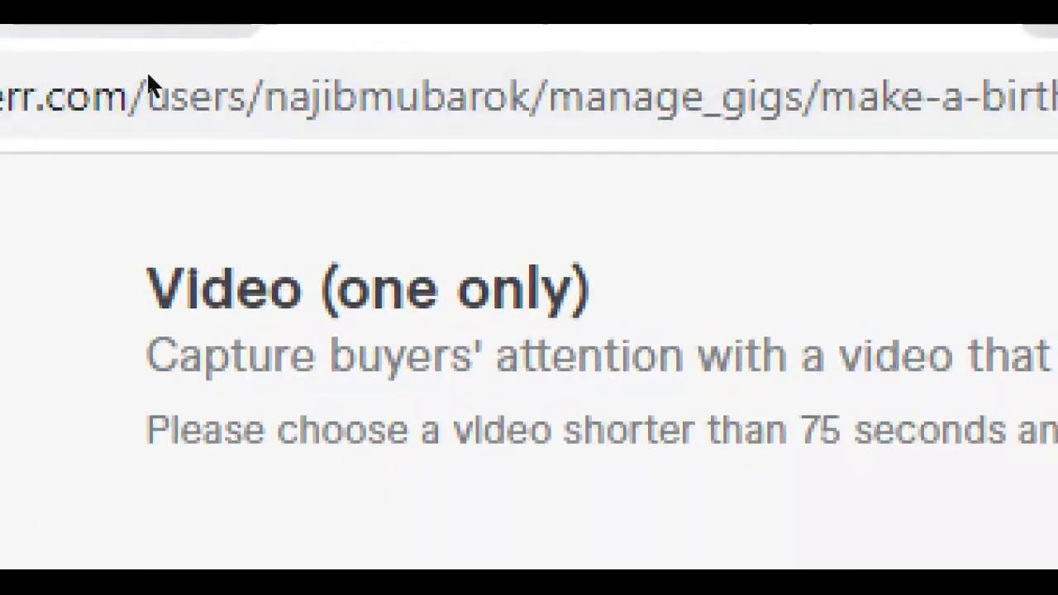
scroll(196, 99, "up", 5)
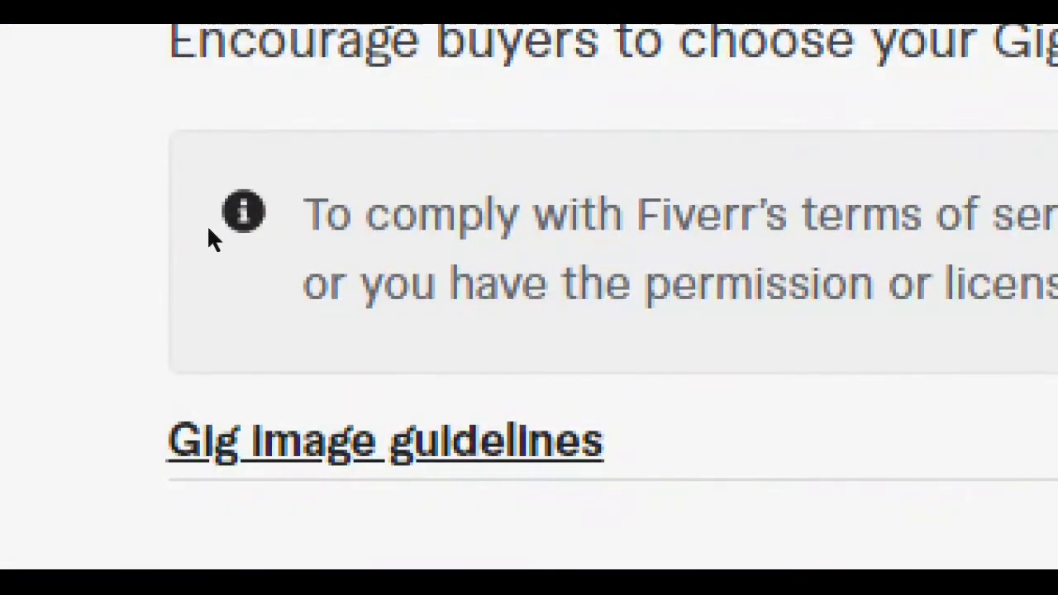
scroll(208, 229, "up", 5)
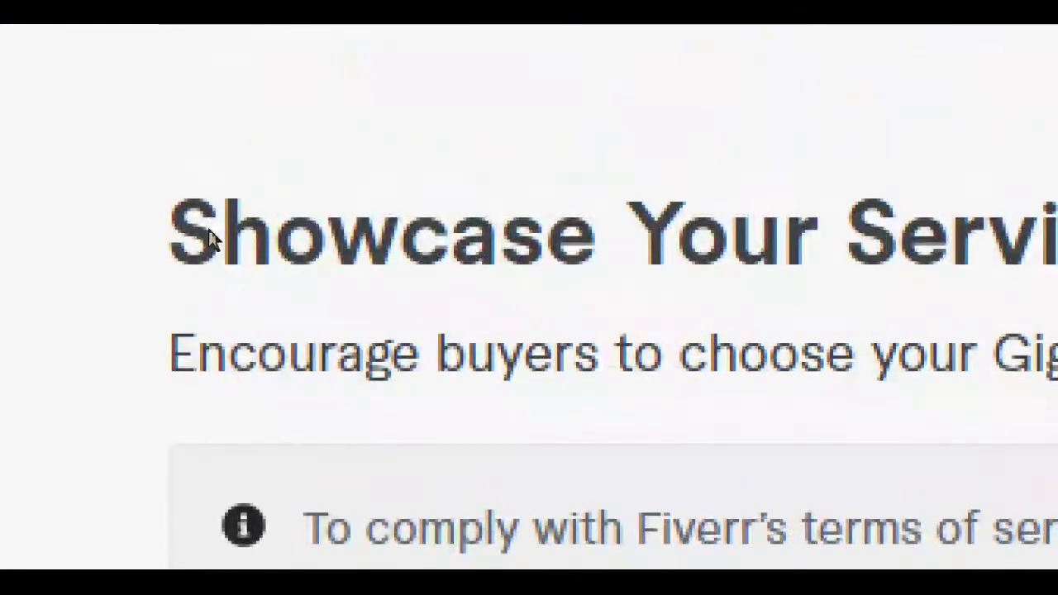
- Try to save the gallery and continue to the publish stage without a gig video
scroll(207, 238, "down", 5)
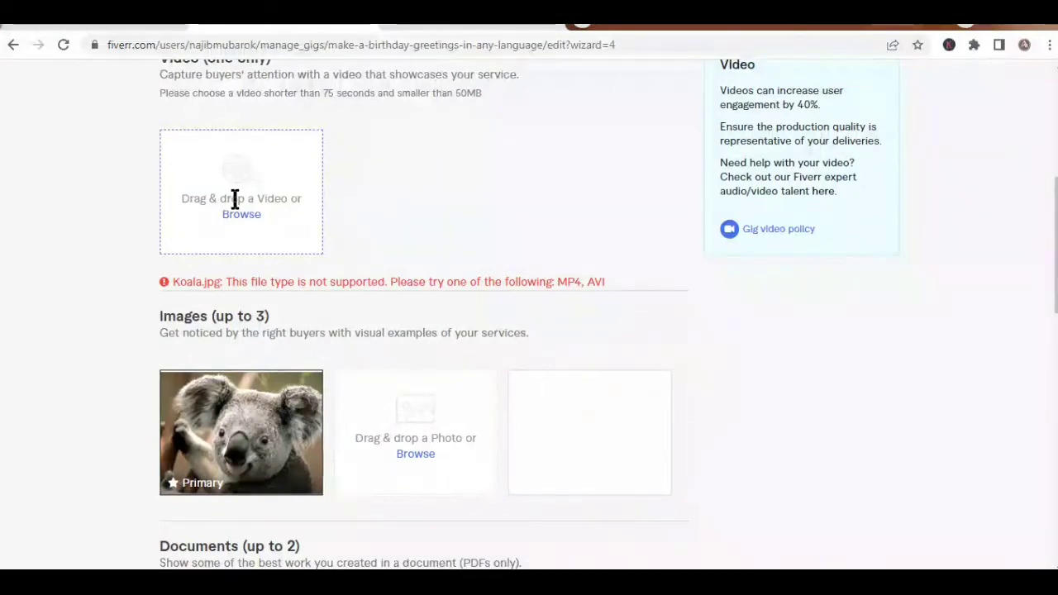
scroll(219, 209, "down", 3)
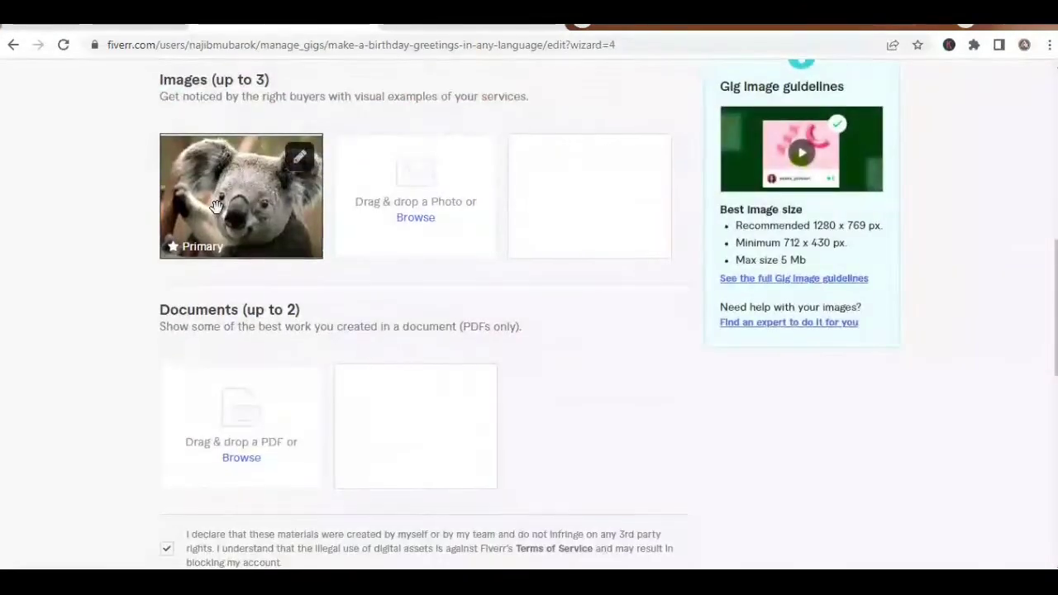
scroll(215, 207, "down", 5)
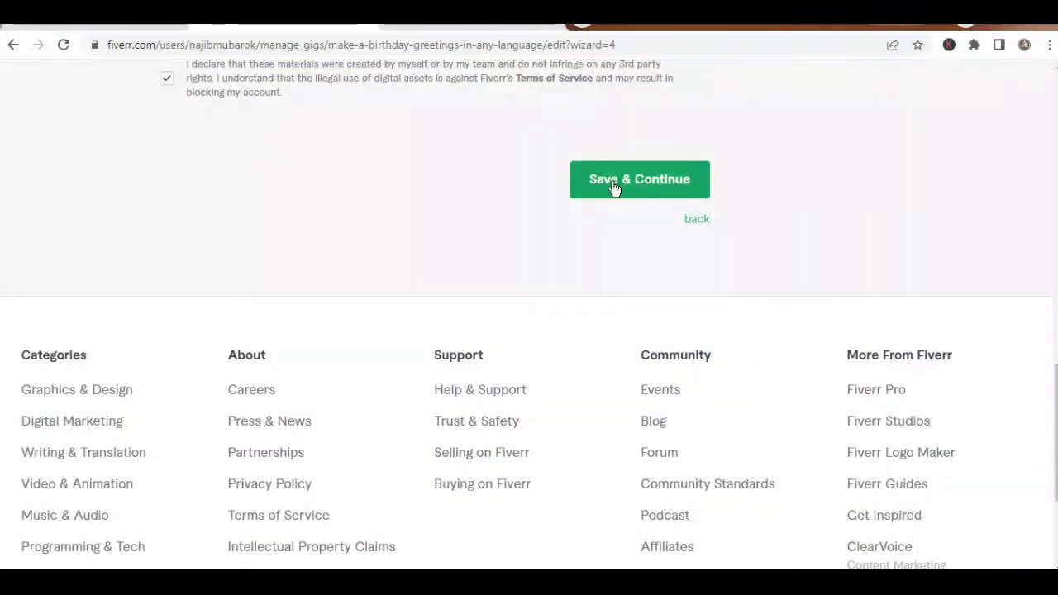
left_click(614, 189)
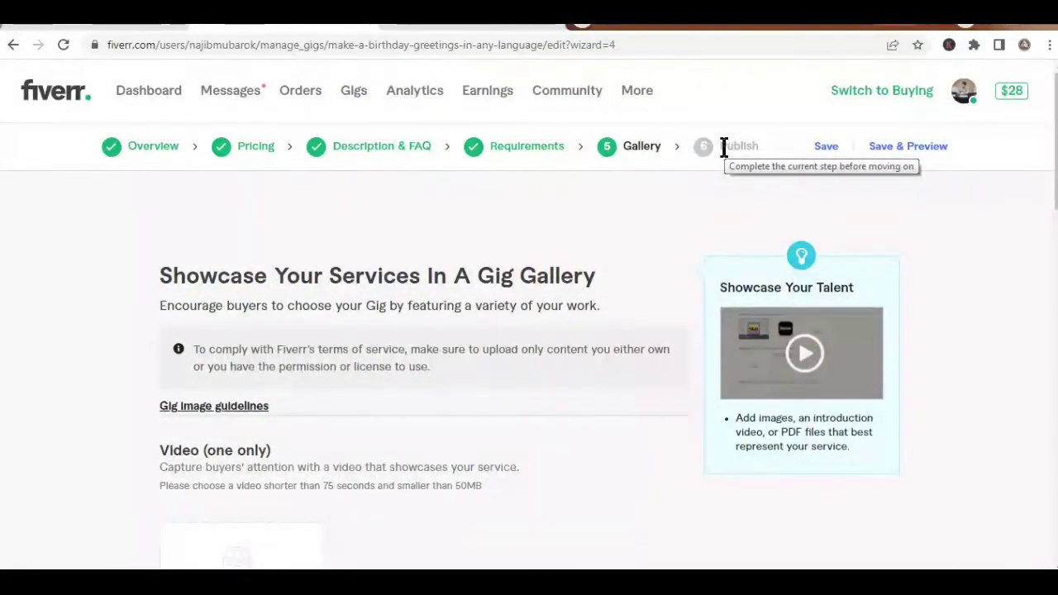
- Review the gallery's video and image sections and the publish stage to find what still blocks moving on
scroll(723, 147, "down", 4)
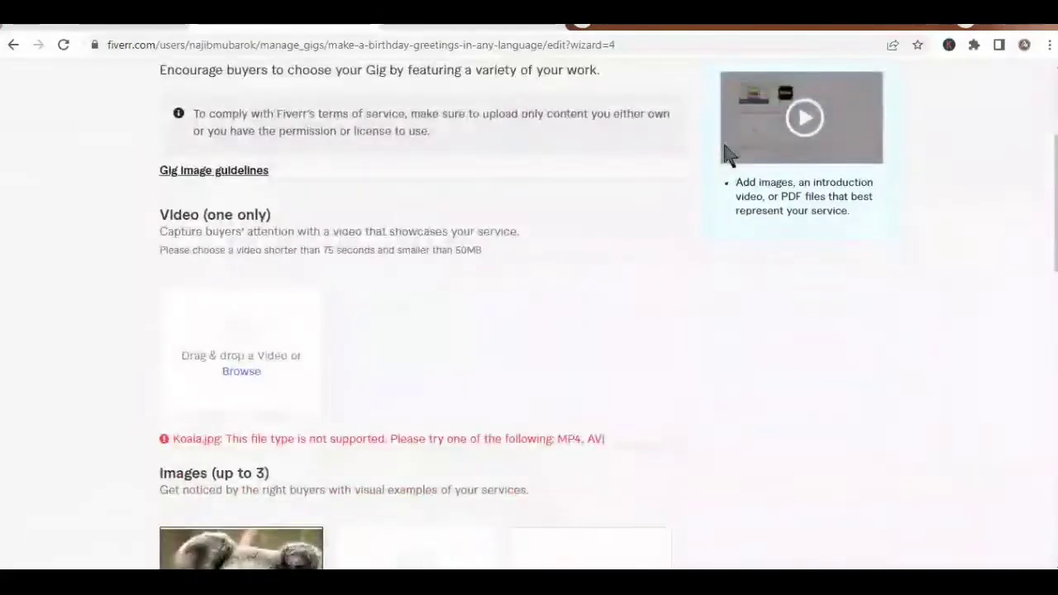
scroll(441, 395, "down", 2)
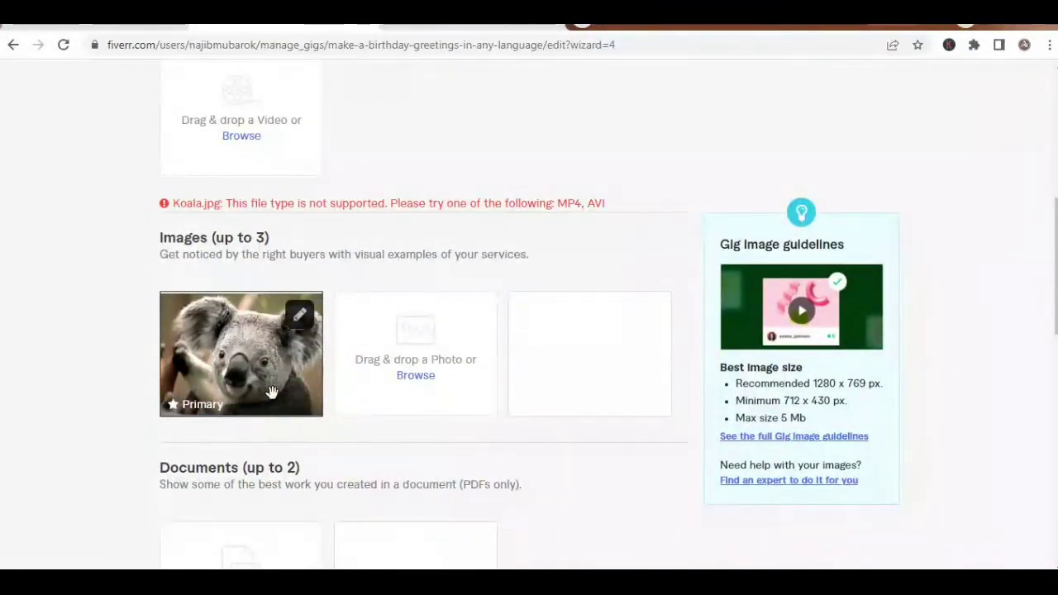
scroll(221, 332, "up", 4)
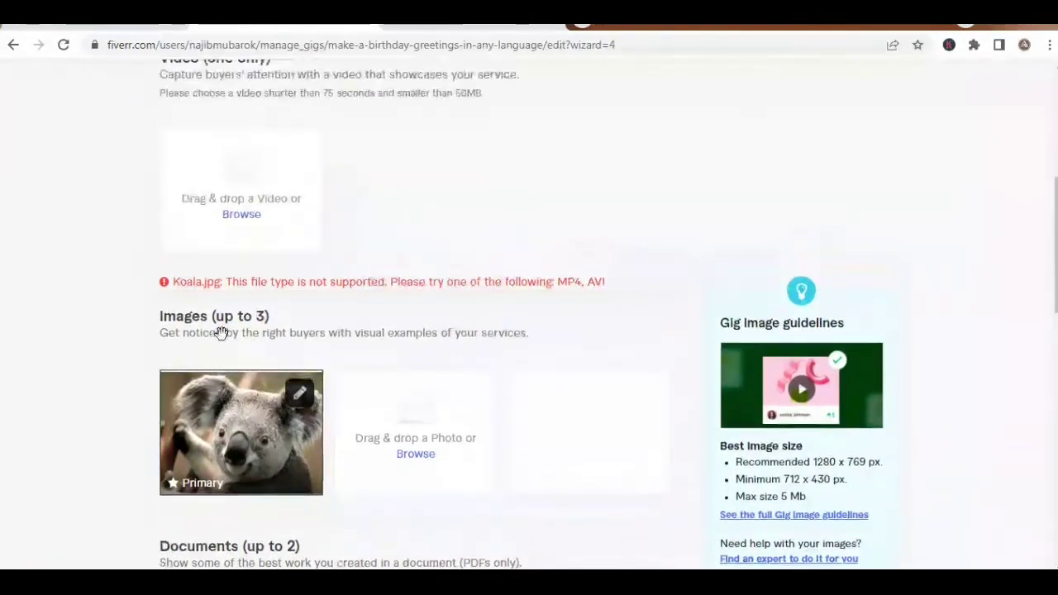
scroll(186, 394, "down", 2)
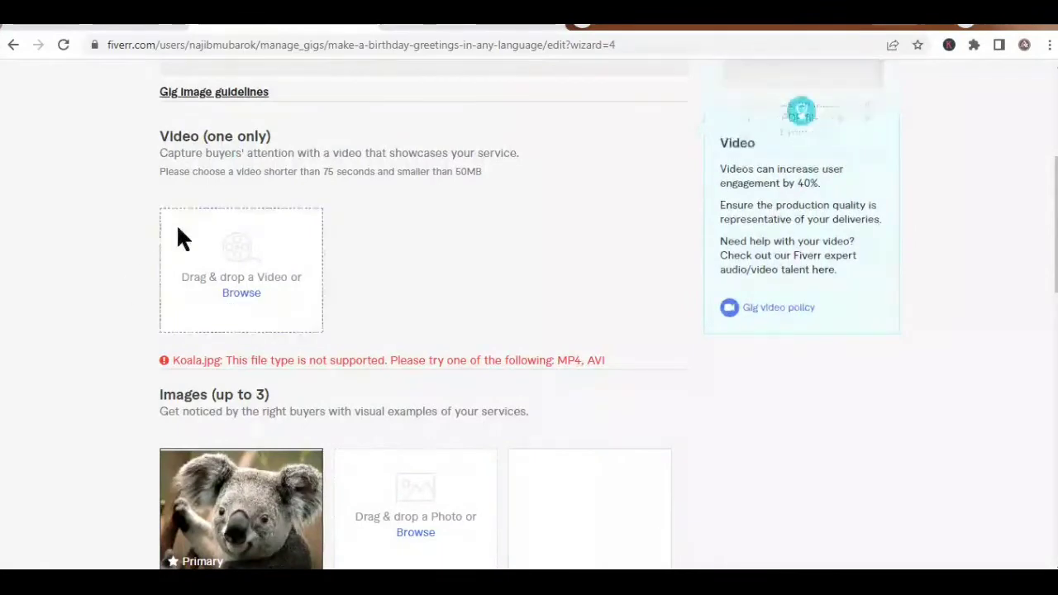
scroll(176, 223, "up", 3)
scroll(177, 319, "down", 2)
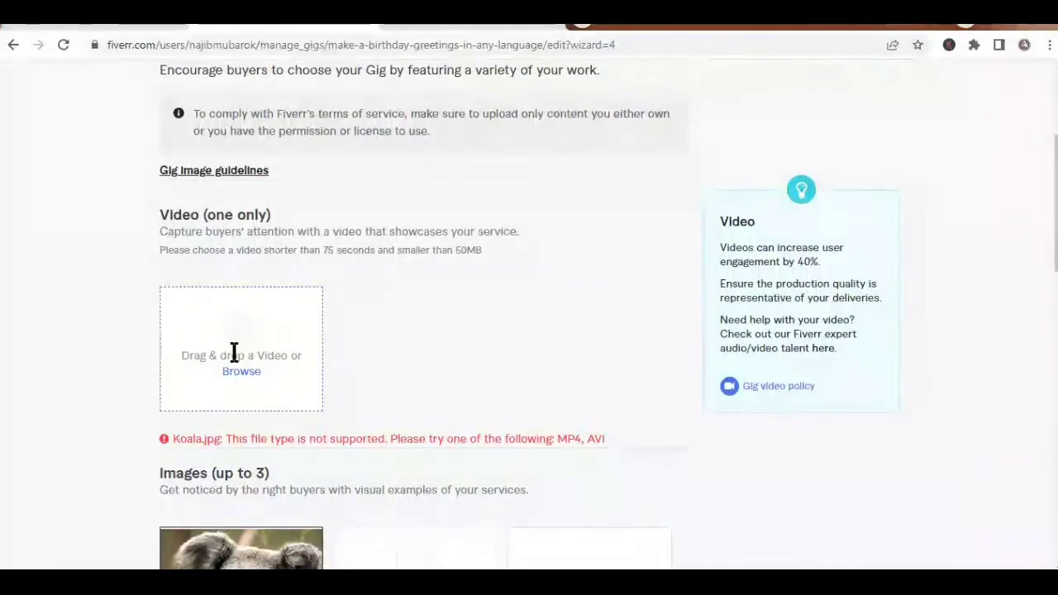
scroll(215, 357, "down", 3)
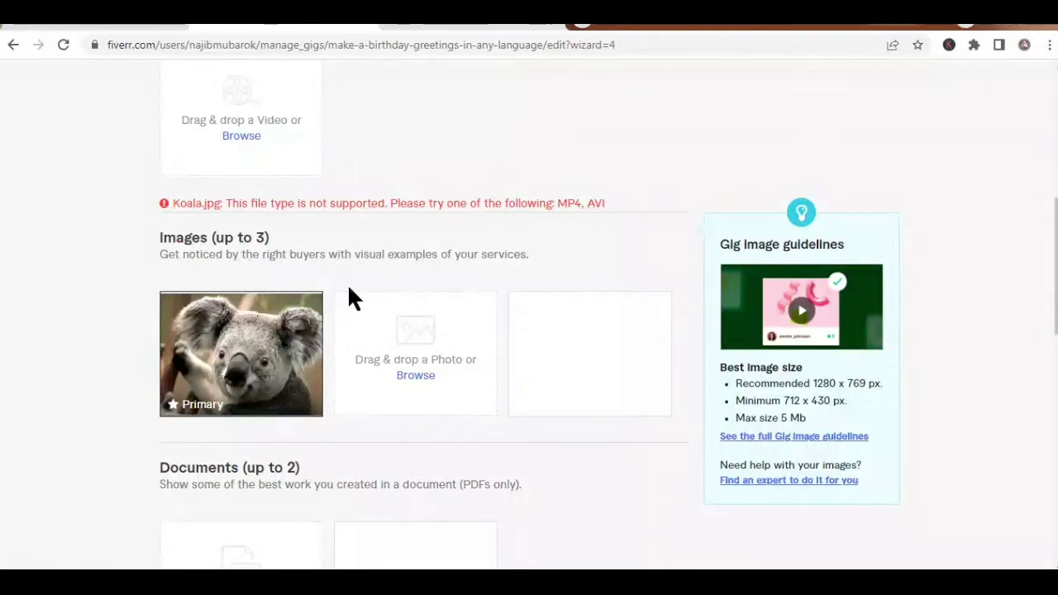
scroll(228, 309, "up", 2)
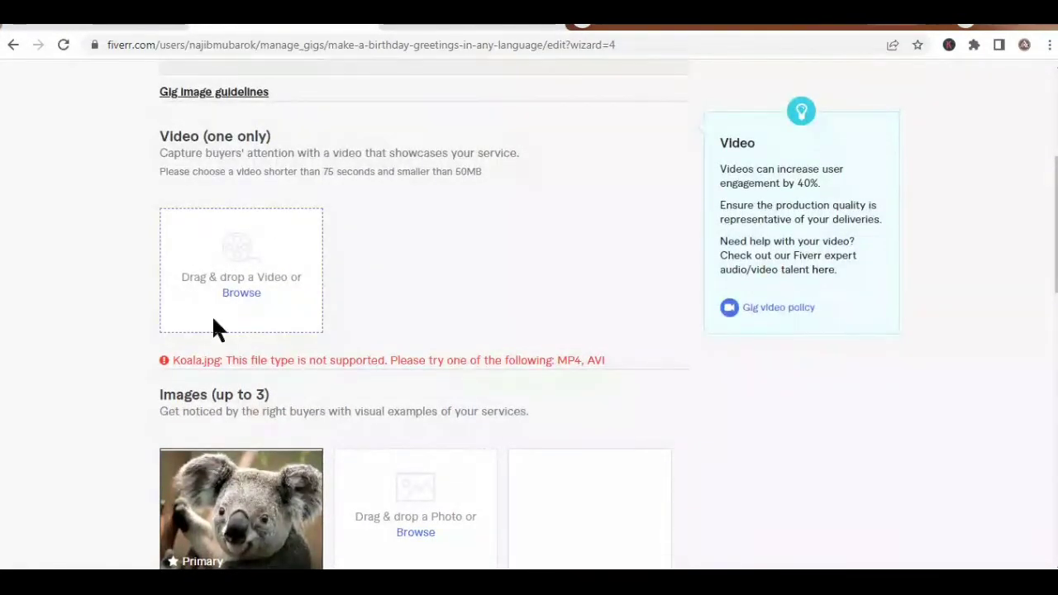
scroll(412, 219, "down", 5)
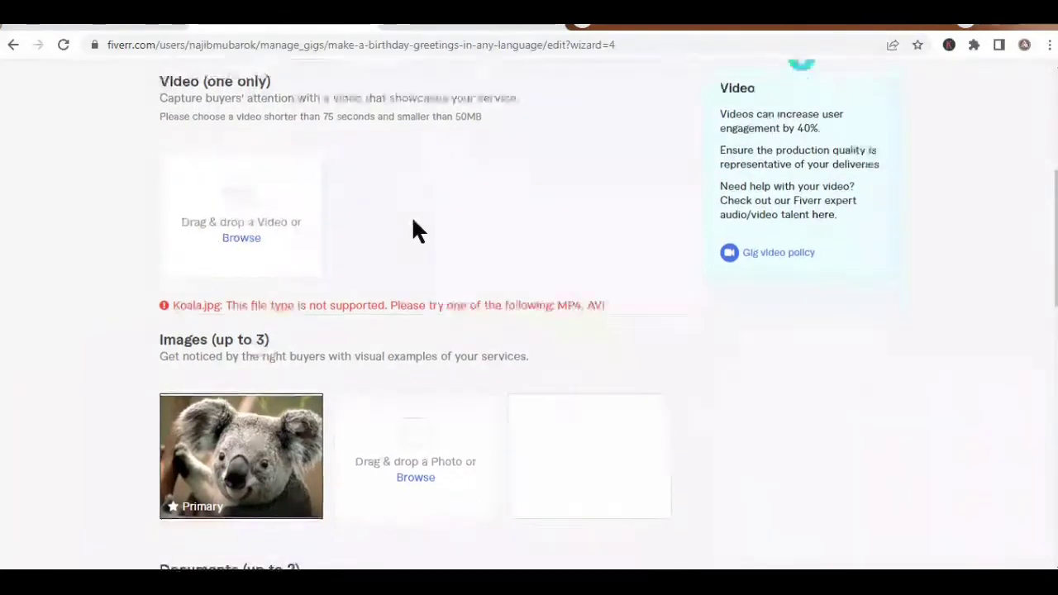
scroll(545, 244, "up", 4)
scroll(599, 262, "up", 4)
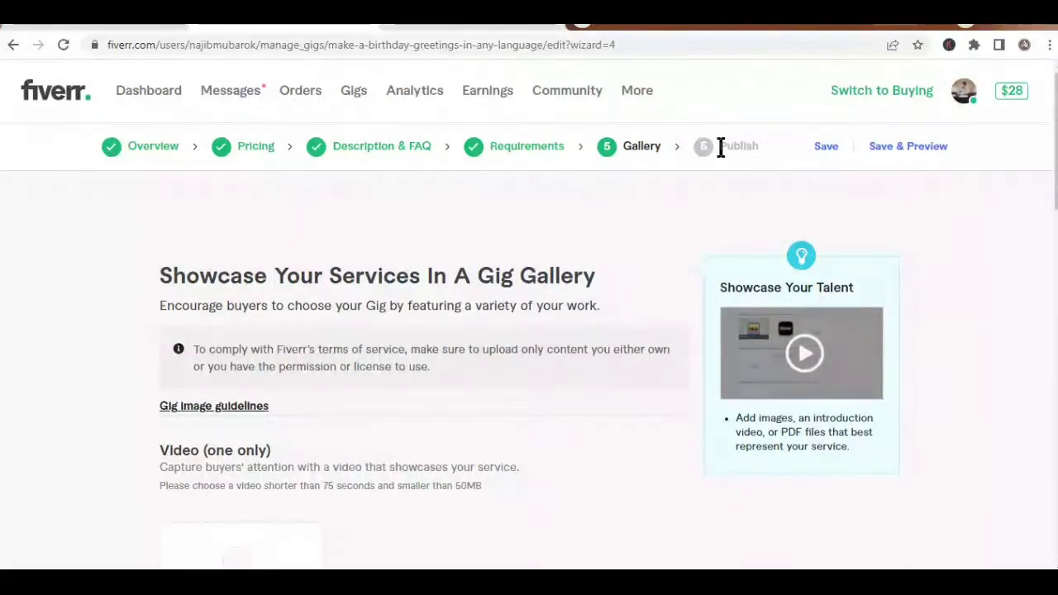
key("super+p")
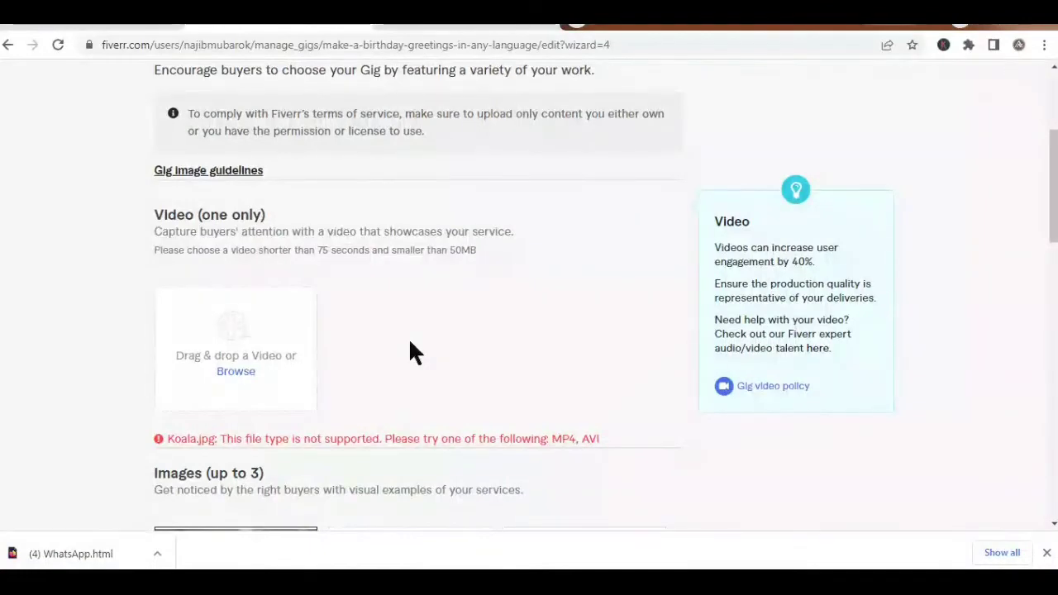
- Try to upload the Wildlife file from Sample Videos in the Videos library as the gig's video
left_click(241, 372)
left_click(306, 271)
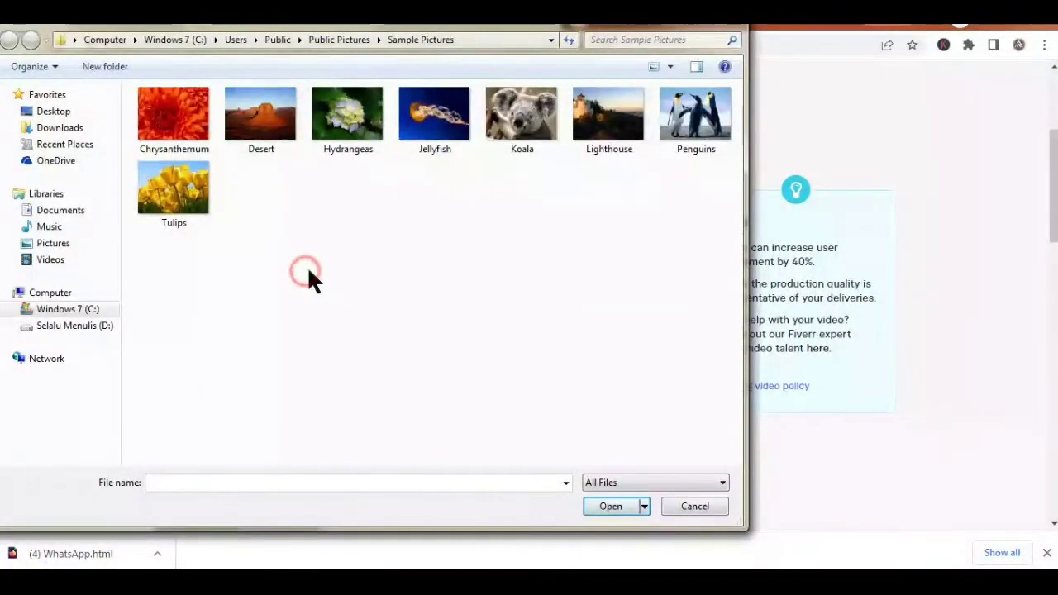
left_click(67, 246)
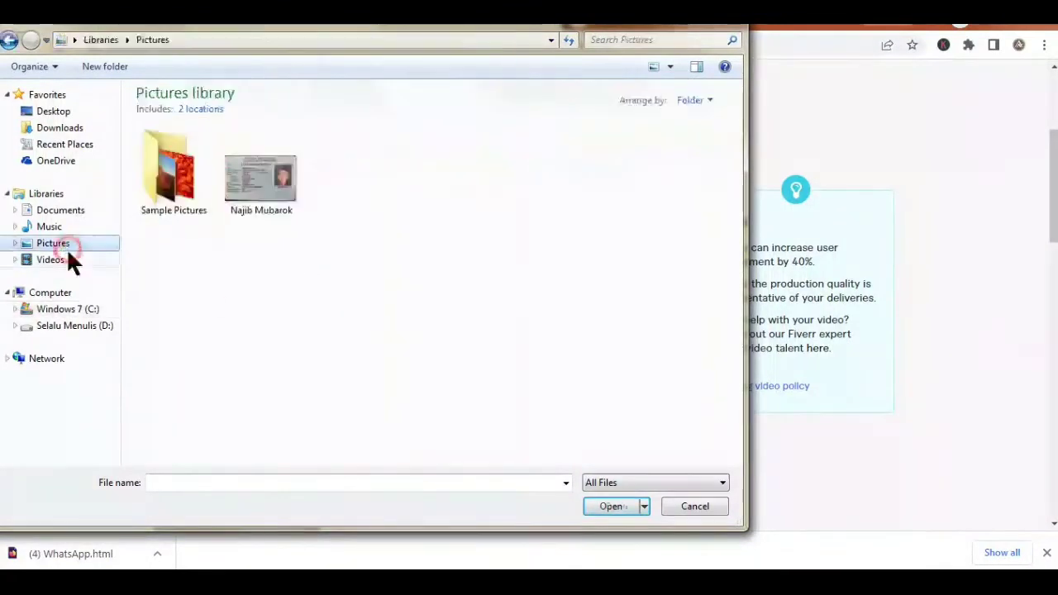
left_click(64, 259)
left_click(176, 195)
double_click(177, 195)
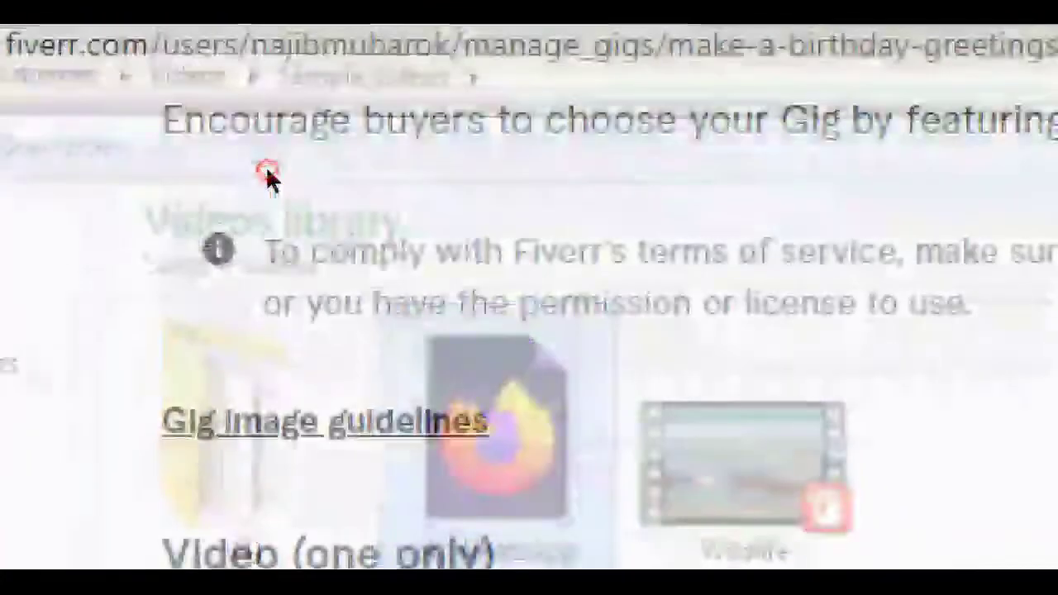
scroll(326, 354, "down", 8)
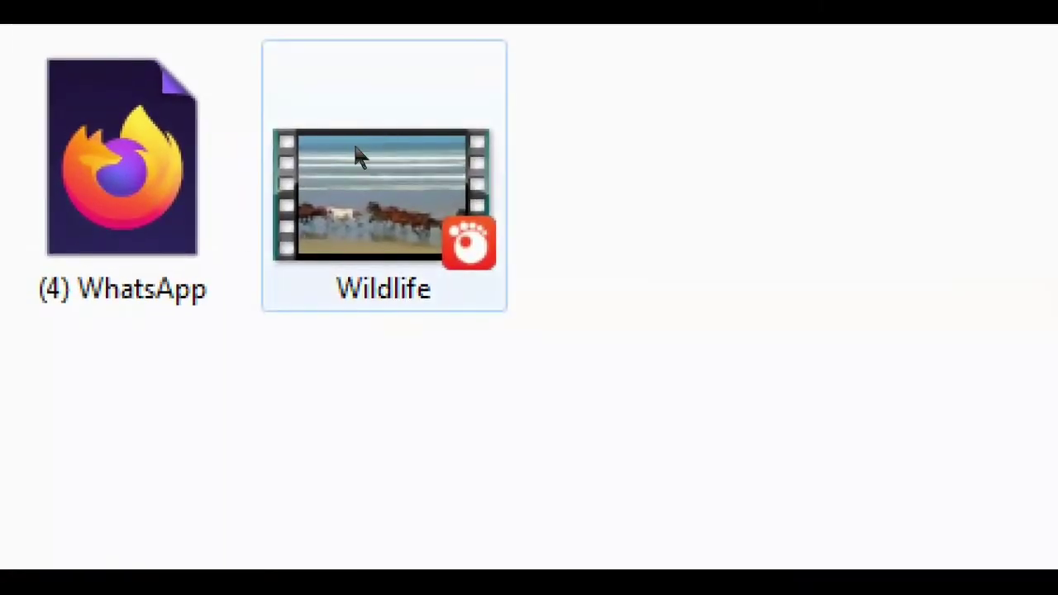
double_click(353, 157)
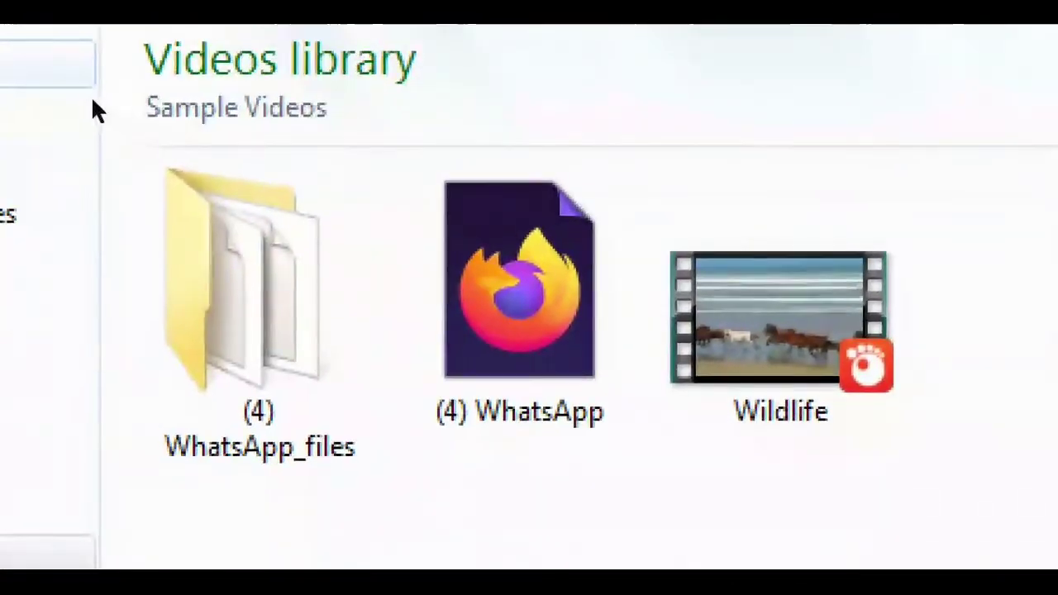
- Look inside the (4) WhatsApp_files folder for a usable video and leave the file selection without choosing one
double_click(153, 157)
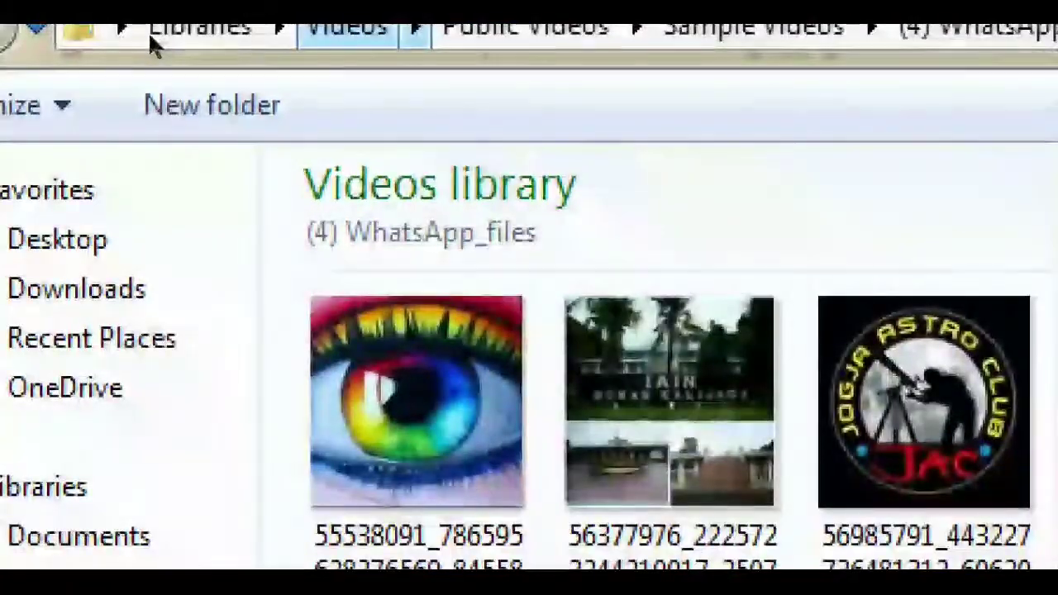
key("BackSpace")
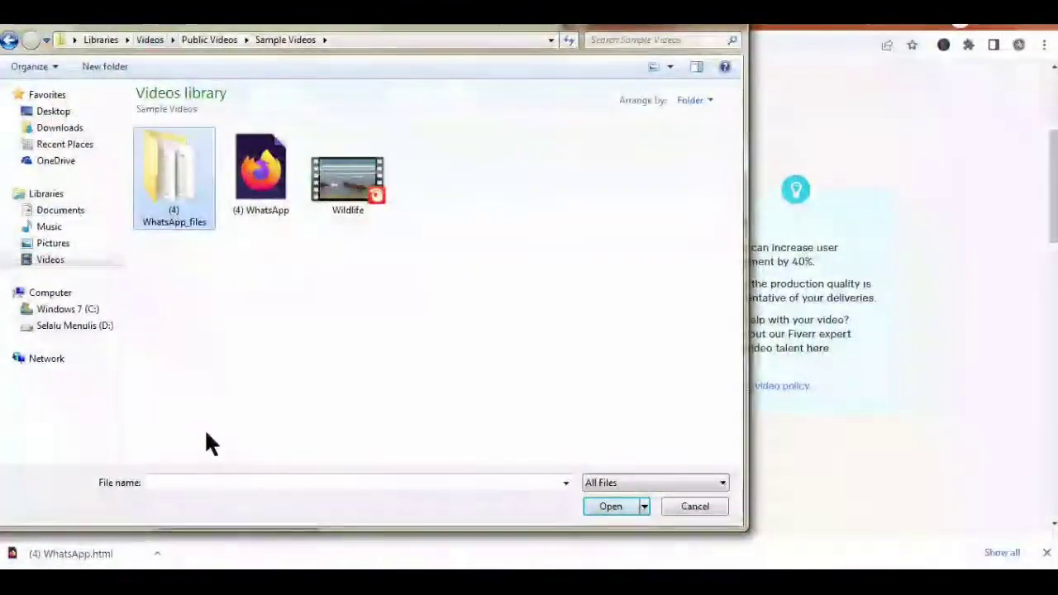
left_click(931, 270)
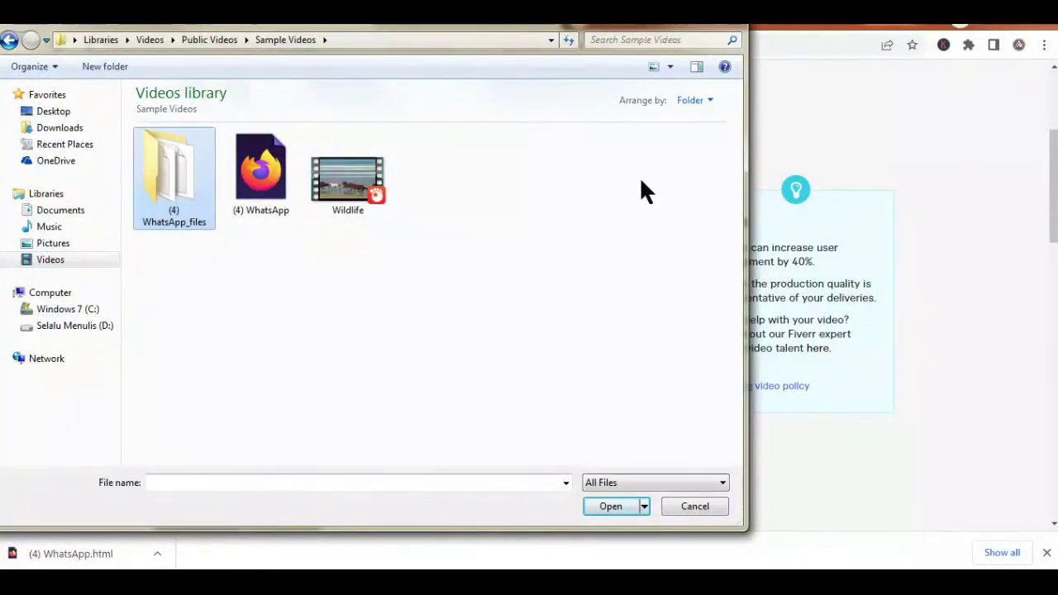
key("Escape")
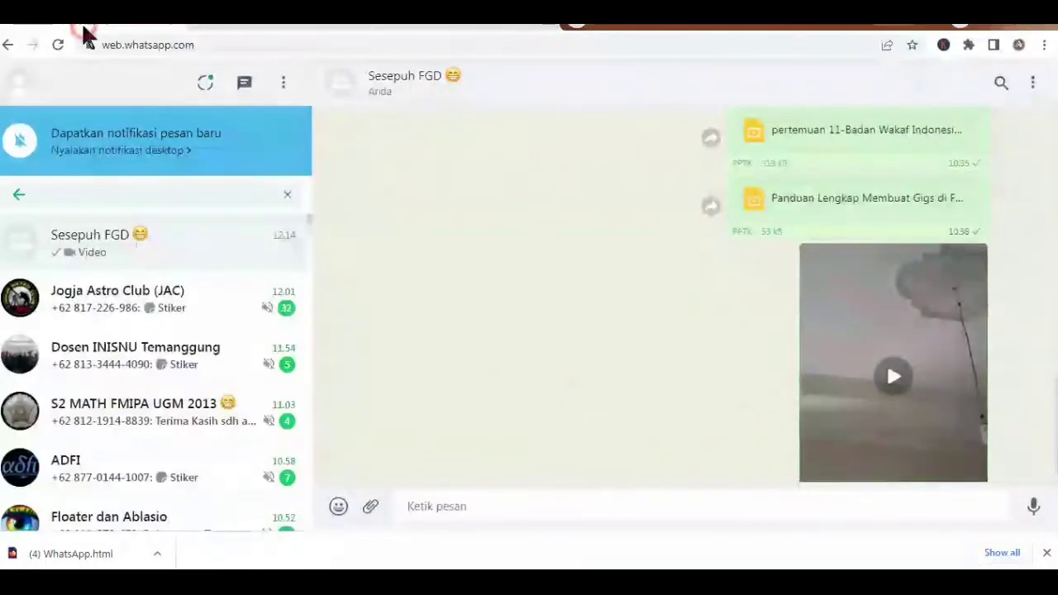
- Switch to WhatsApp Web and open the latest video of the Sesepuh FGD chat in the media viewer
left_click(81, 23)
left_click(132, 241)
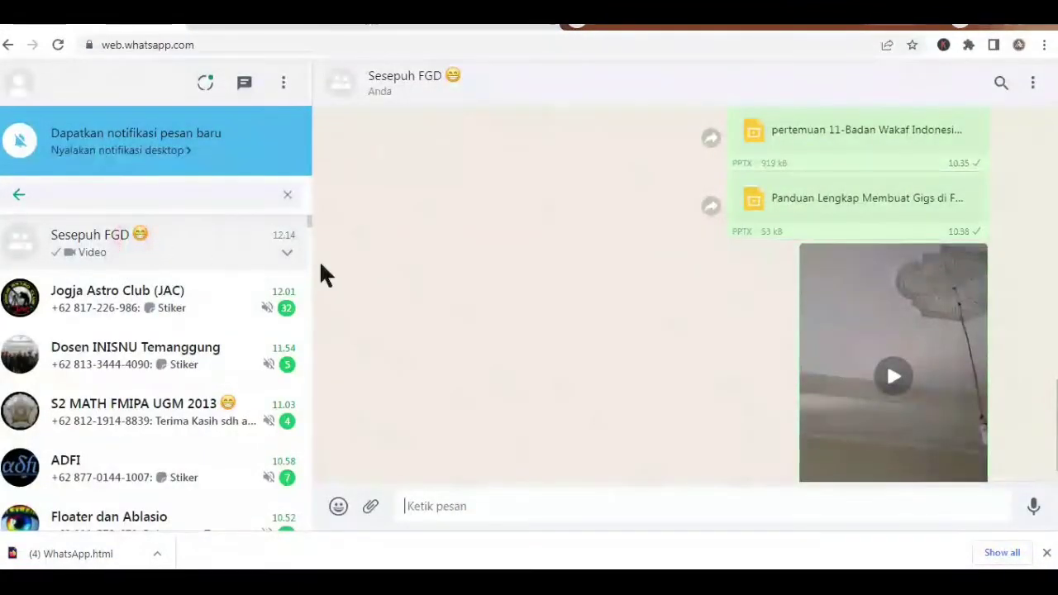
left_click(816, 338)
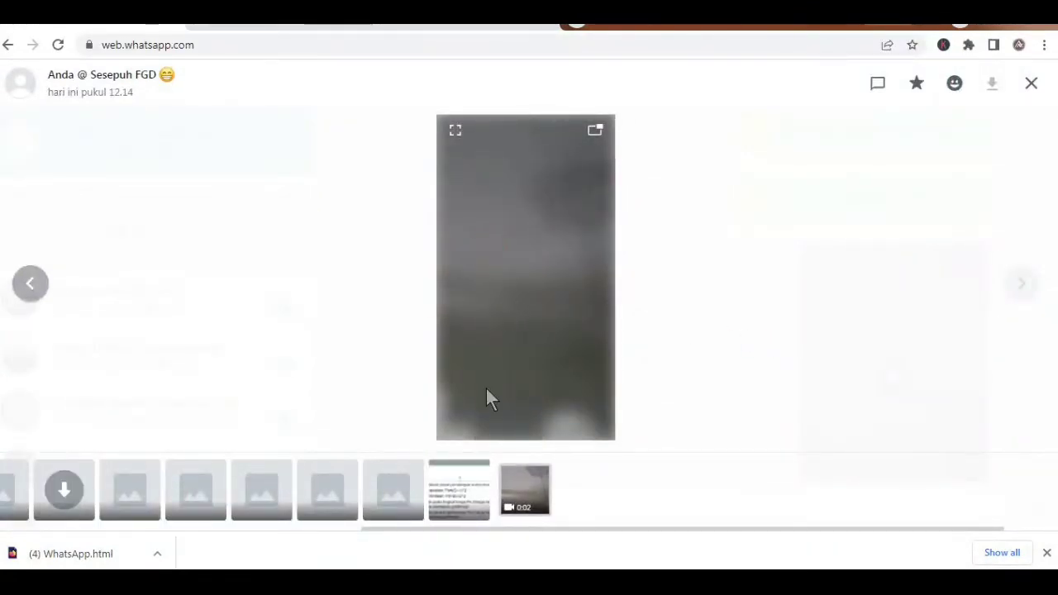
left_click(532, 481)
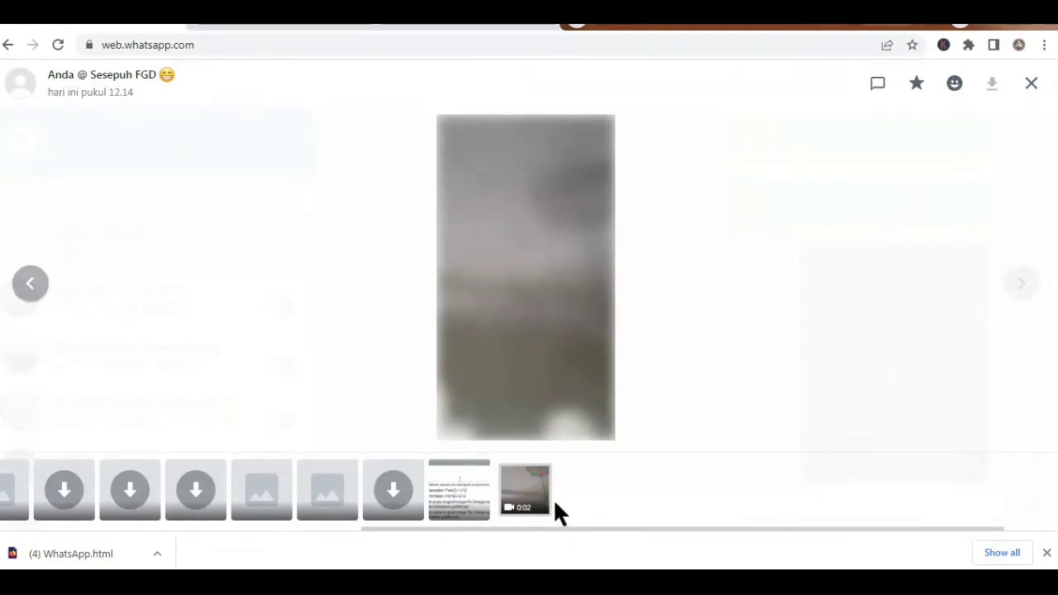
- Try to save the opened chat video to the computer with Save as, checking which file types are offered
right_click(512, 238)
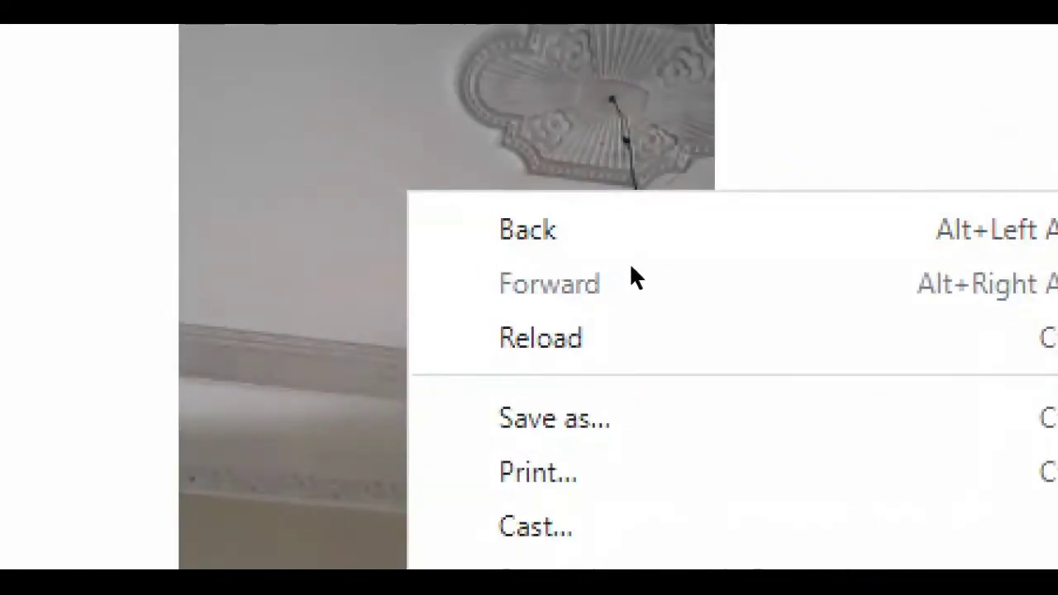
key("Down")
key("Down")
key("Down")
key("Return")
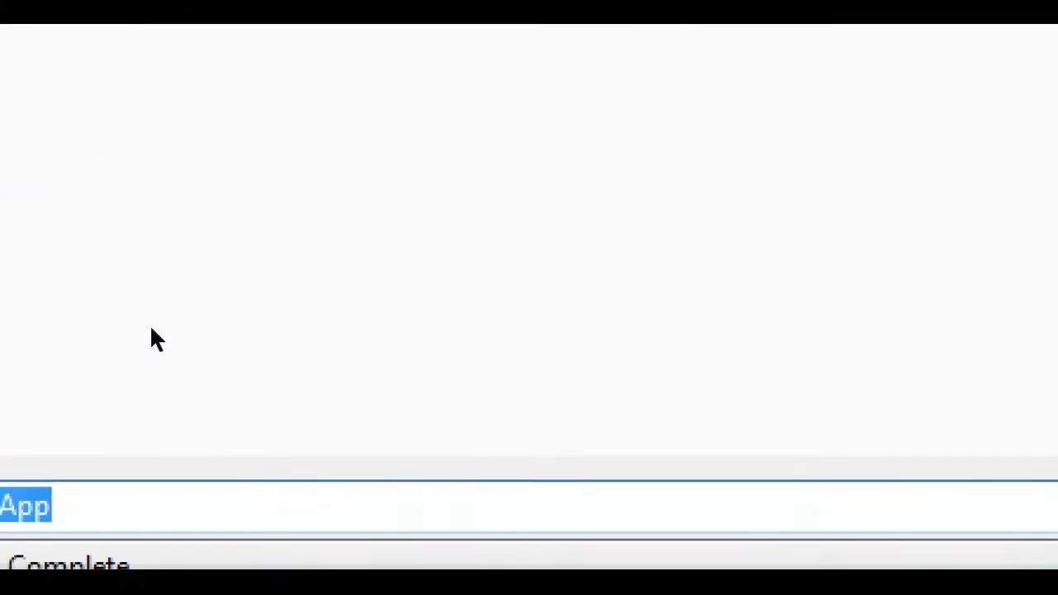
key("Tab")
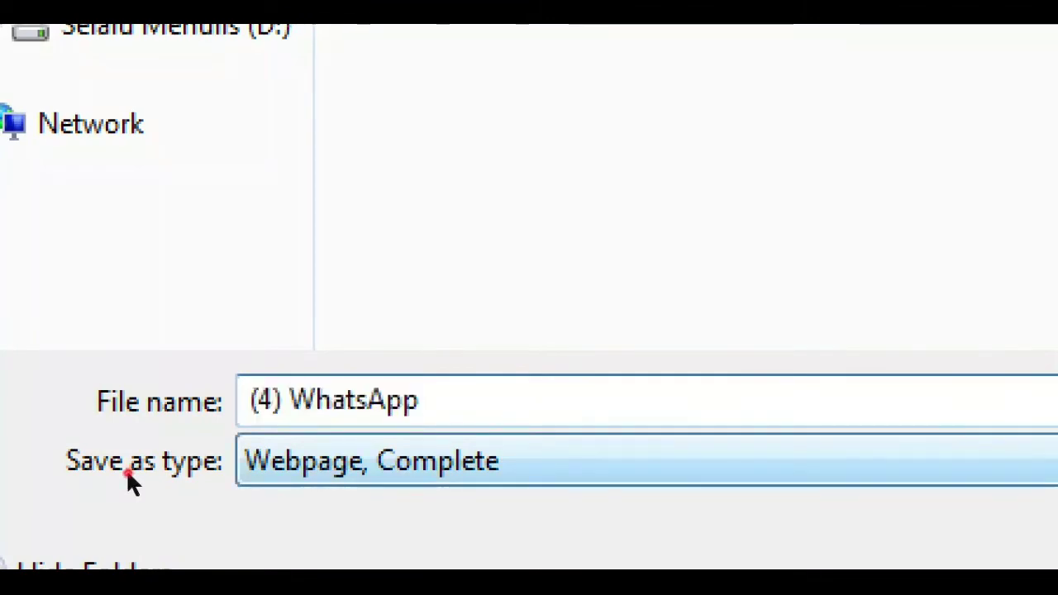
key("alt+Down")
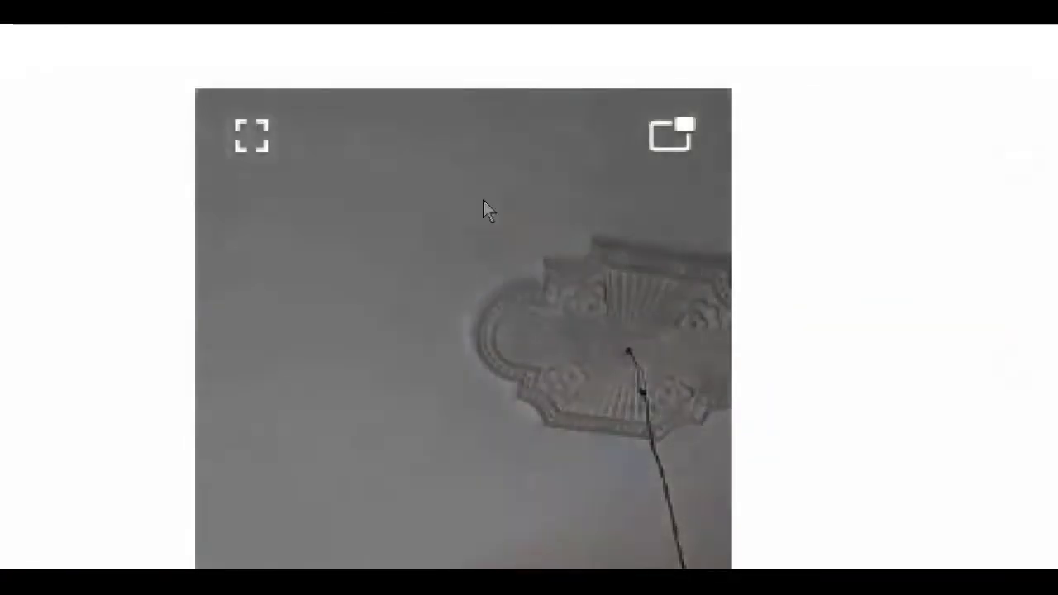
- Leave the media viewer, check the save options on the video within the Sesepuh FGD chat, and reopen that video in the viewer
right_click(489, 152)
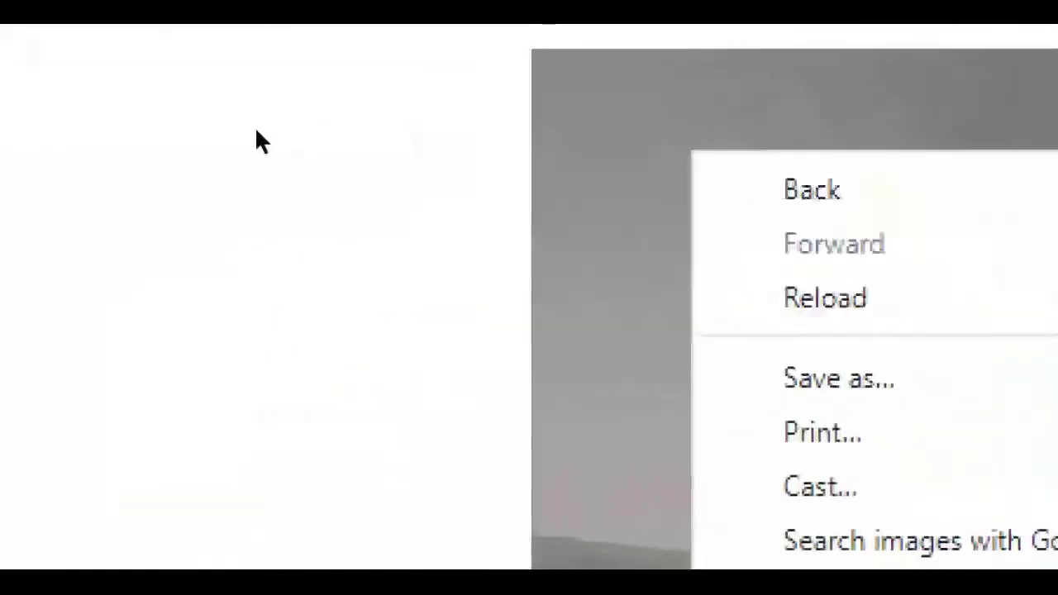
left_click(328, 157)
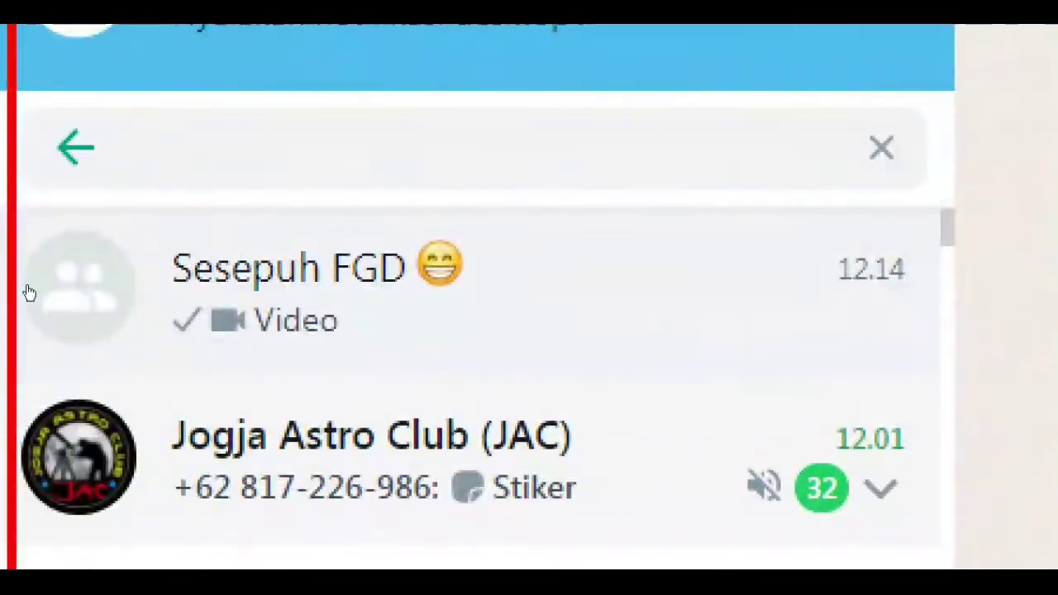
left_click(357, 293)
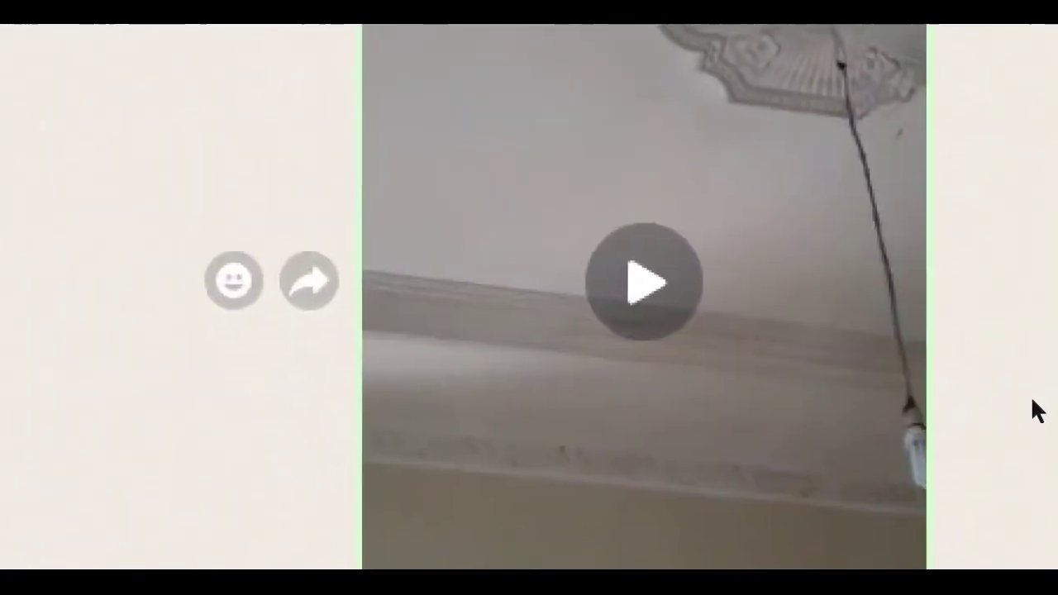
right_click(927, 393)
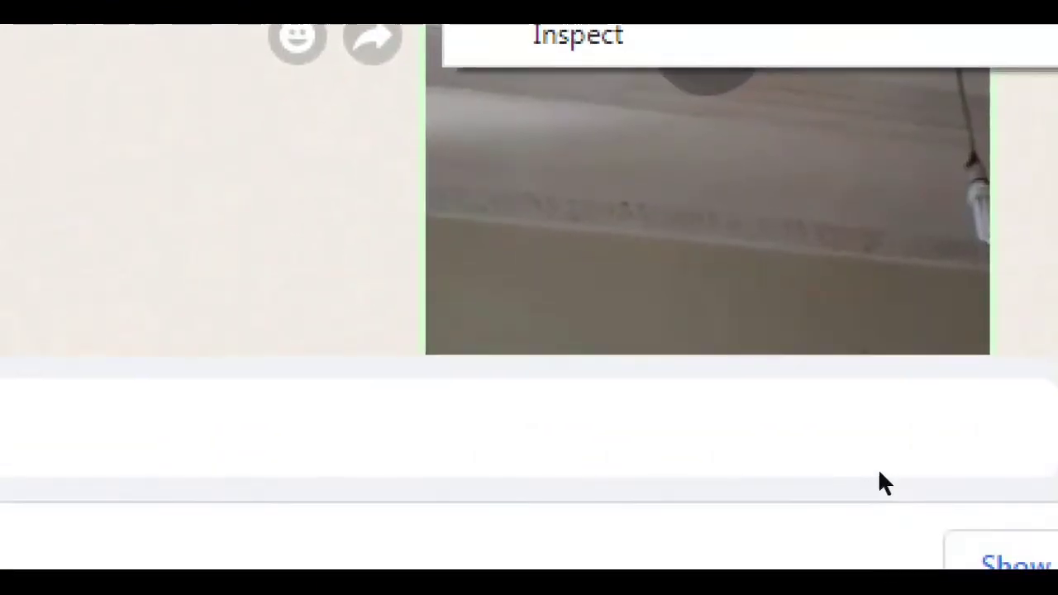
left_click(877, 468)
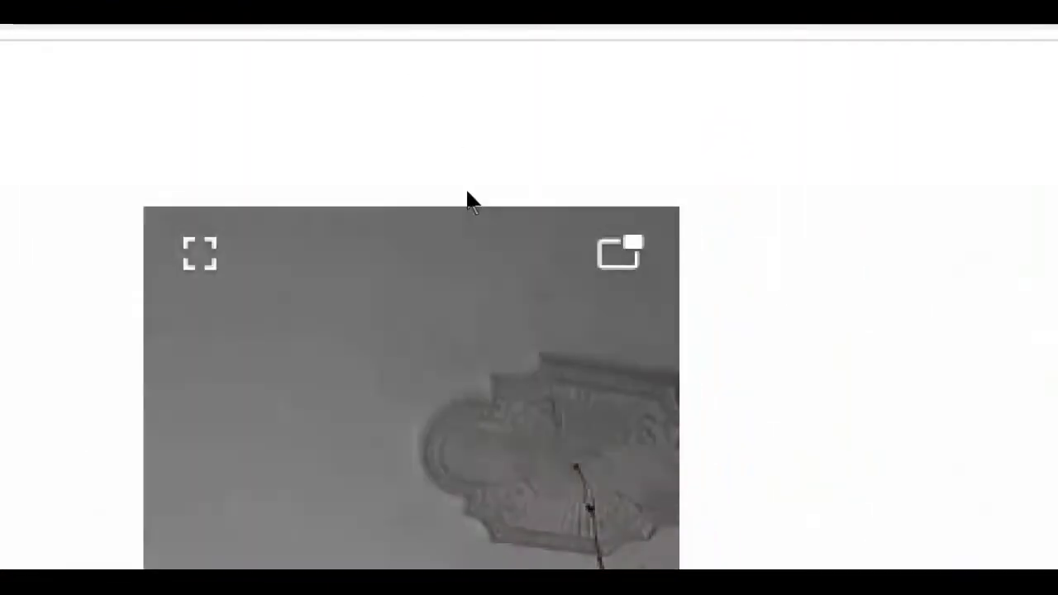
- Try to save the opened chat video with Save as, adding .MP to the file name and then clearing the whole name
right_click(465, 194)
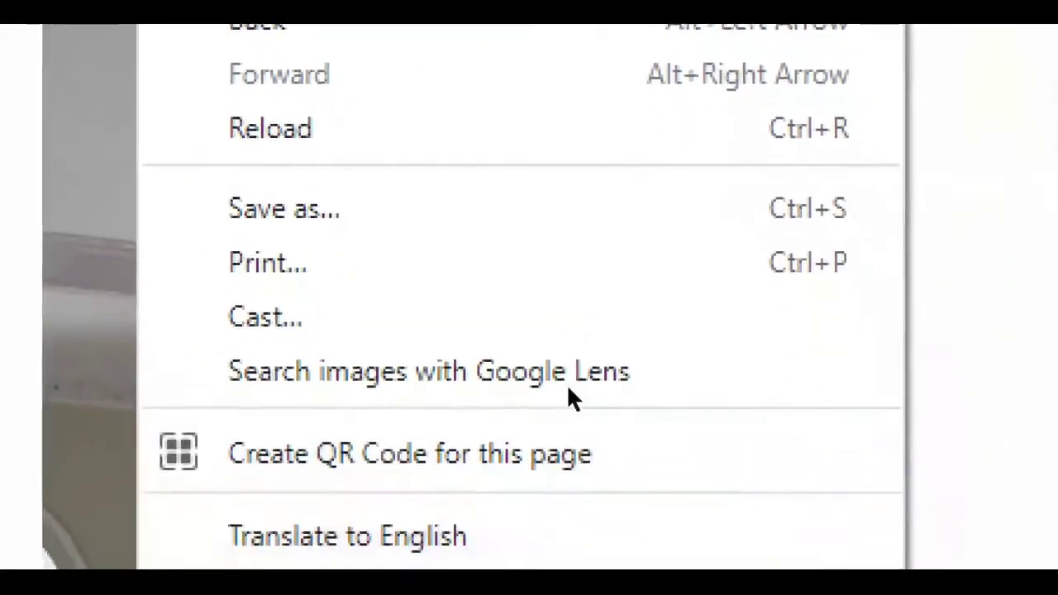
left_click(500, 203)
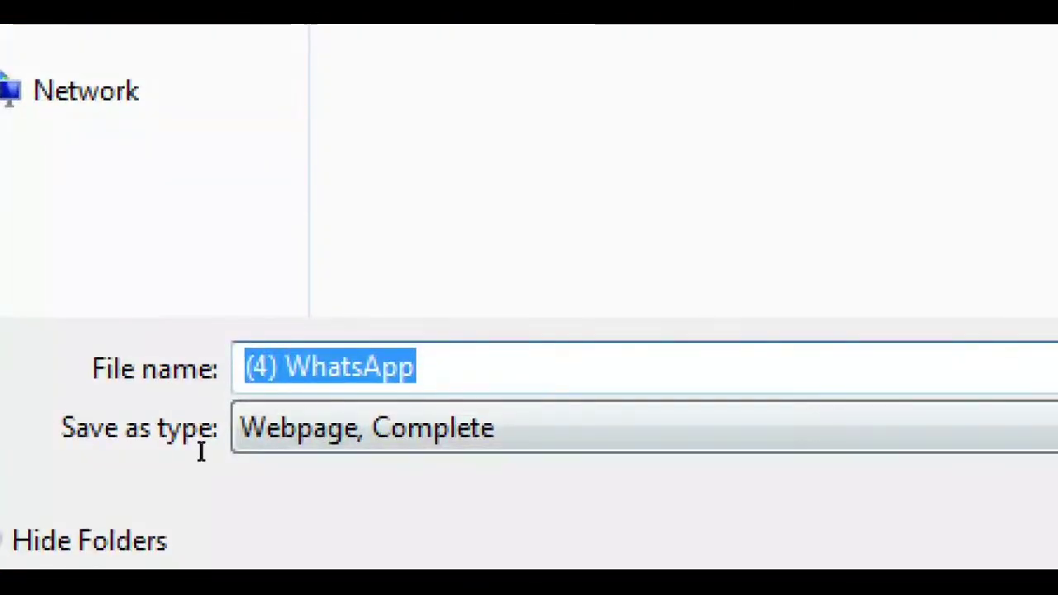
left_click(201, 450)
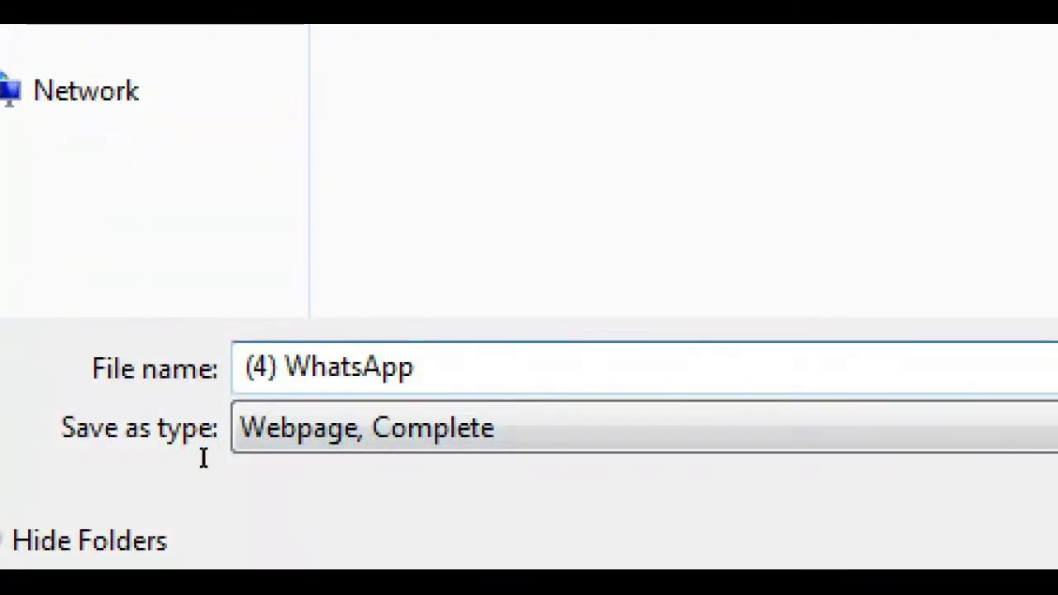
type(".MP")
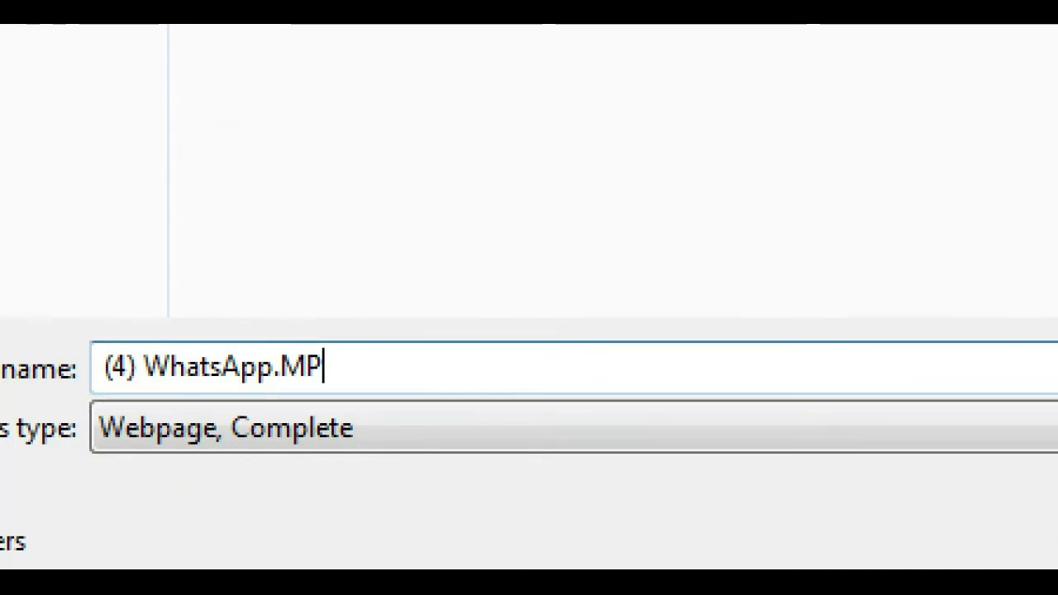
key("BackSpace")
key("BackSpace")
key("BackSpace")
key("BackSpace")
key("BackSpace")
key("BackSpace")
key("BackSpace")
key("BackSpace")
key("BackSpace")
key("BackSpace")
key("BackSpace")
key("BackSpace")
key("BackSpace")
key("BackSpace")
key("BackSpace")
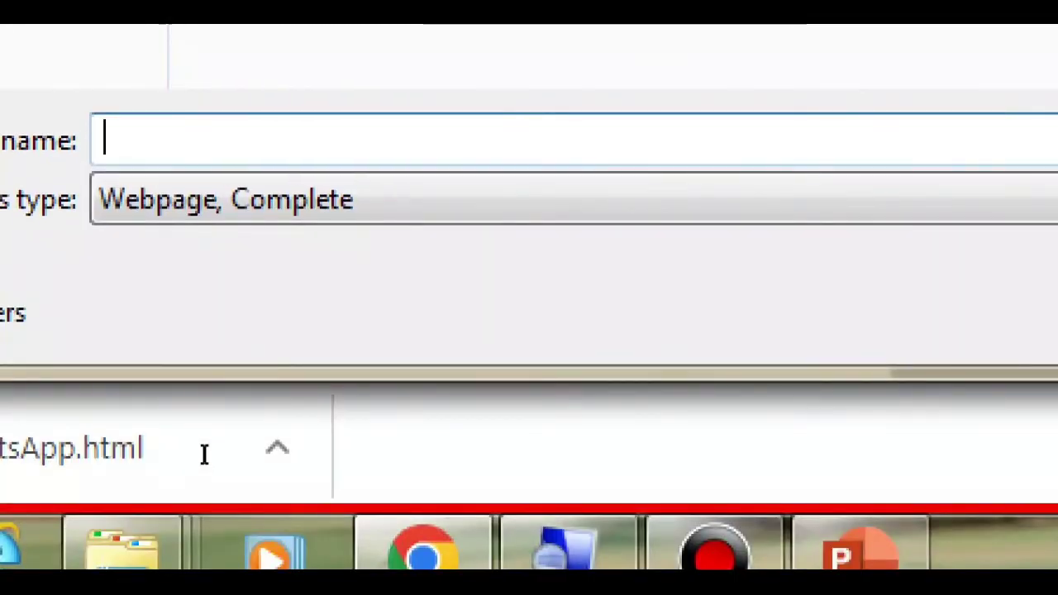
- Check the available webpage formats for saving the chat video and leave the dialog without saving
key("Tab")
key("alt+Down")
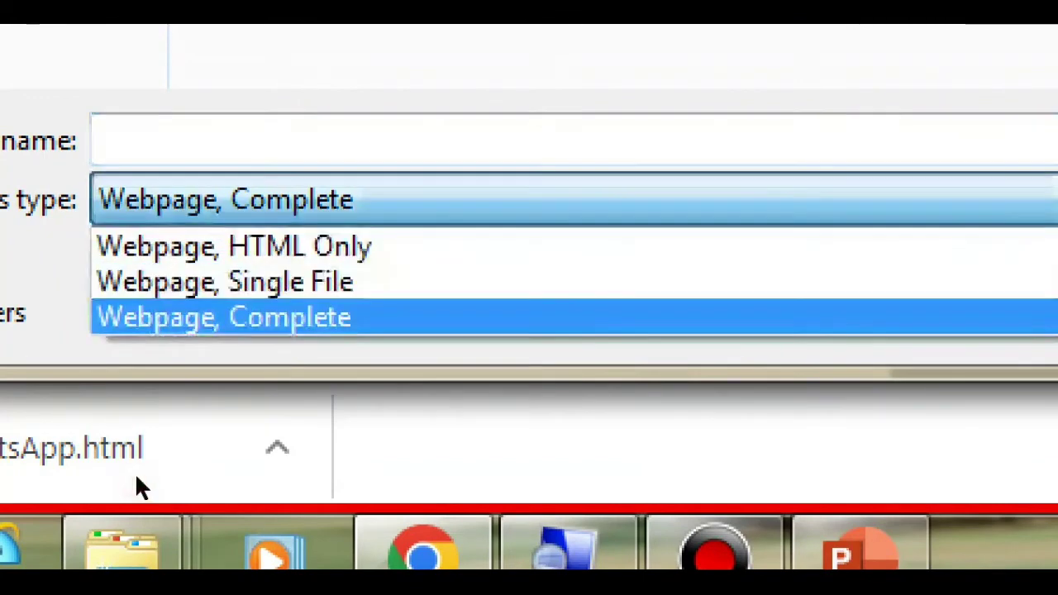
key("Up")
key("Up")
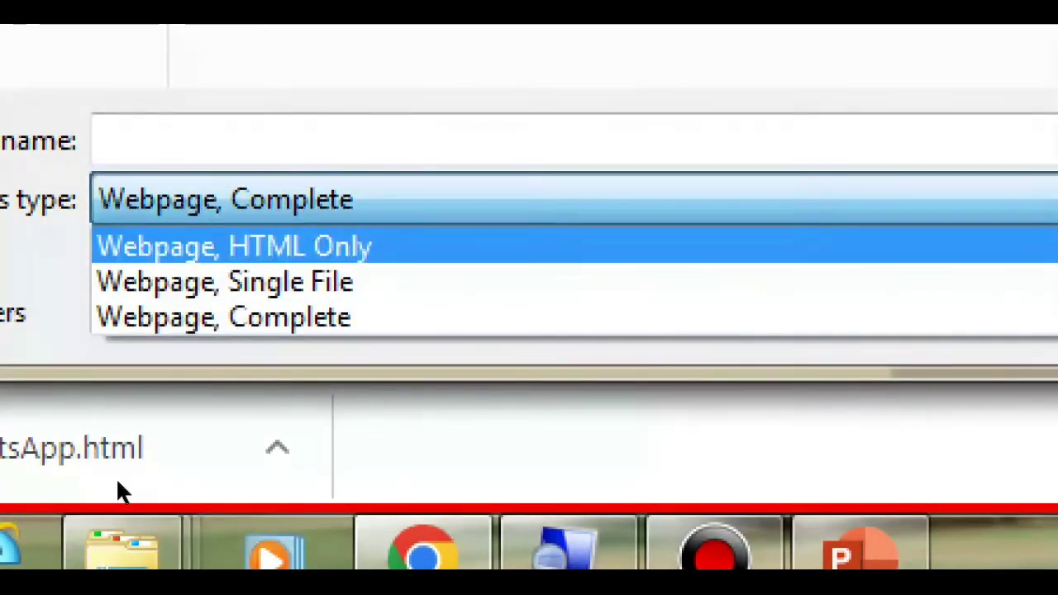
key("Escape")
key("Escape")
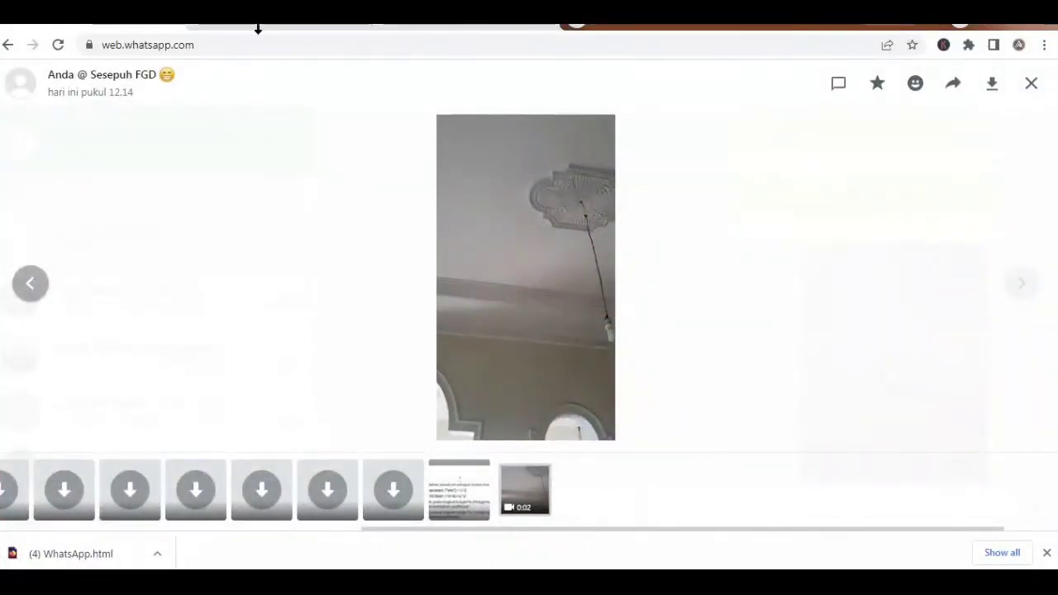
- Switch back to the Fiverr gig gallery and upload 20210925_171108.mp4 as the gig's video
left_click(218, 24)
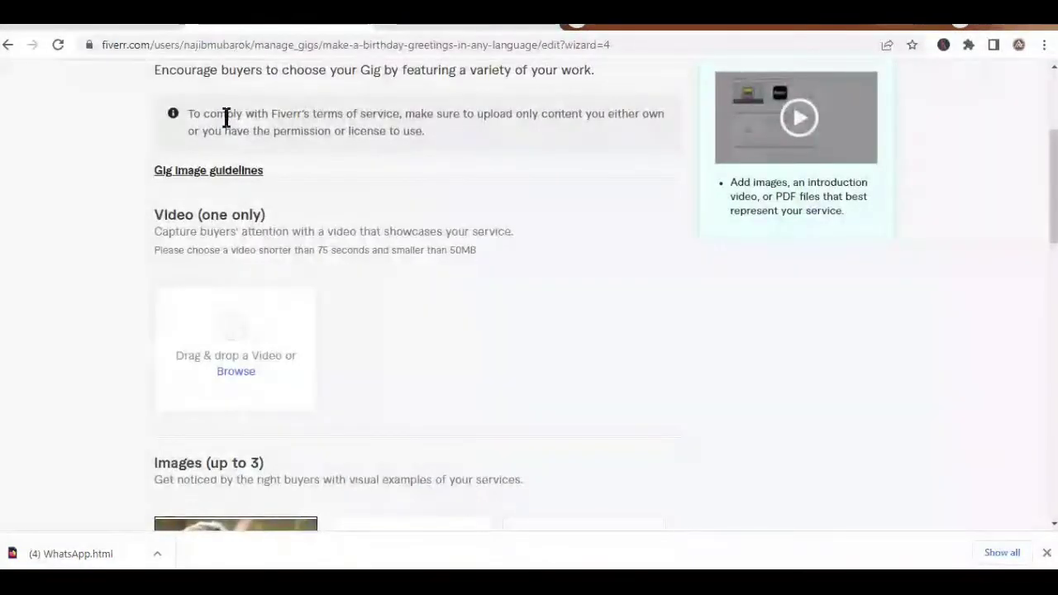
scroll(225, 166, "up", 3)
scroll(225, 174, "down", 4)
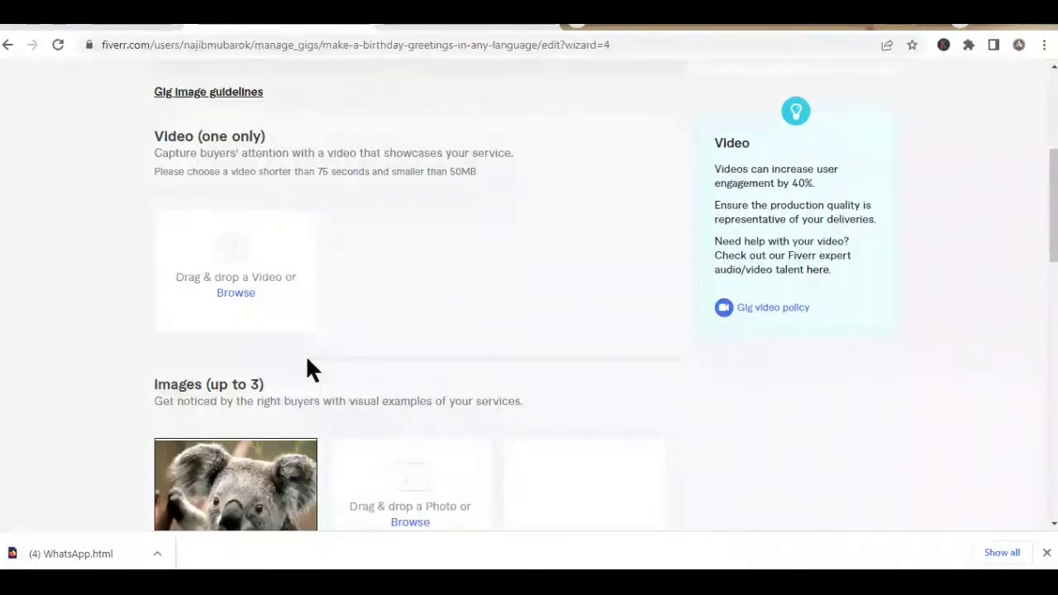
left_click(223, 294)
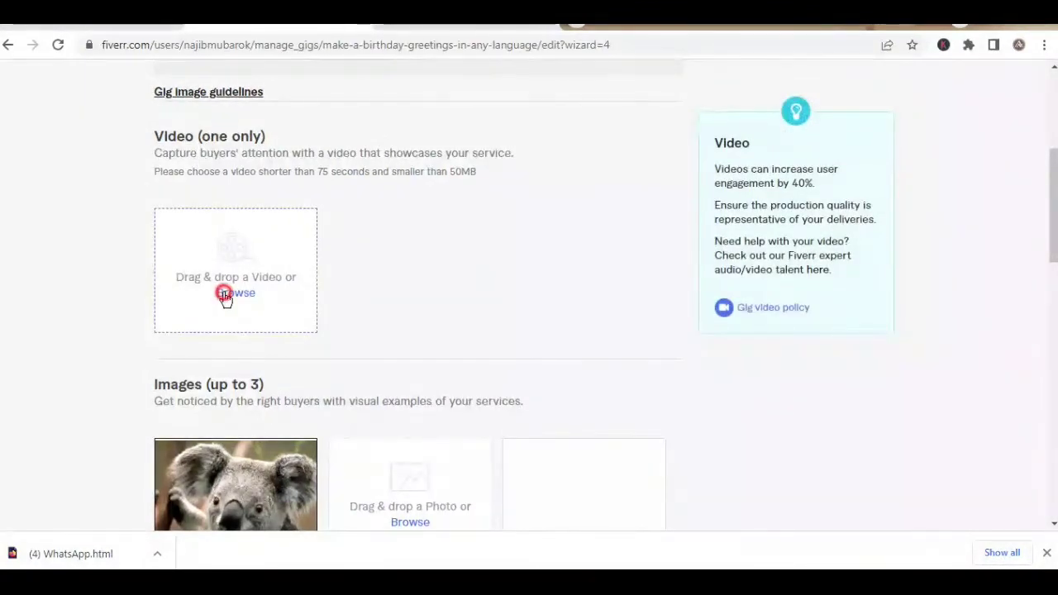
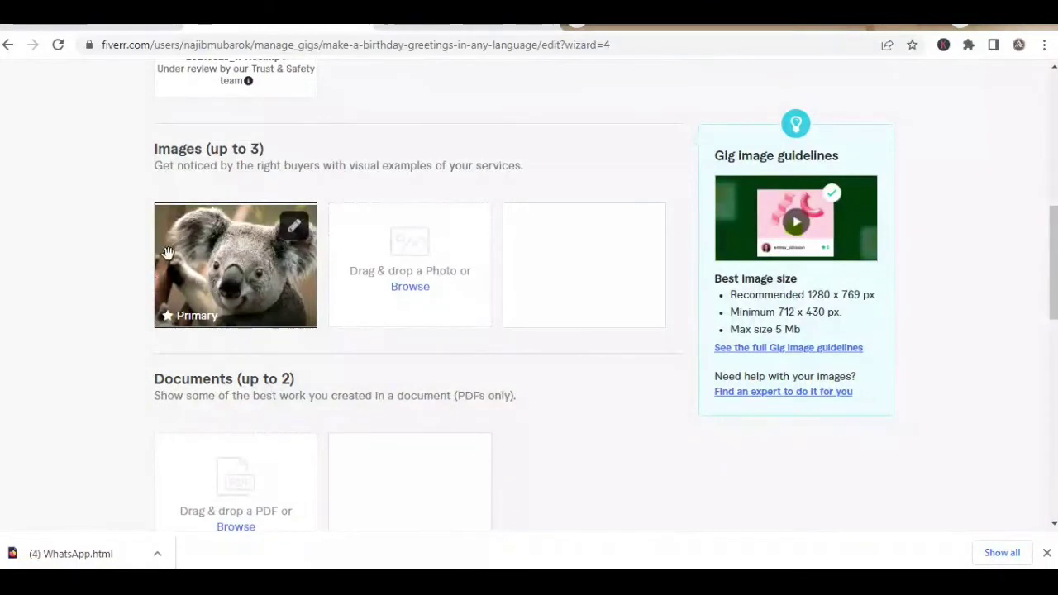
- Review the completed gallery, save it, and publish the birthday greetings gig
scroll(173, 248, "up", 2)
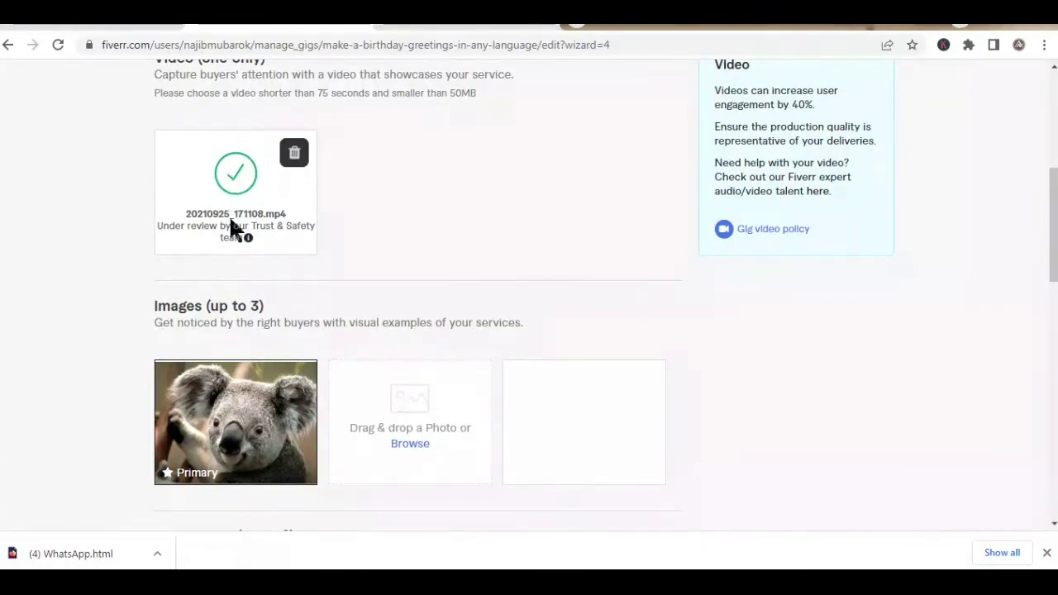
scroll(224, 222, "down", 4)
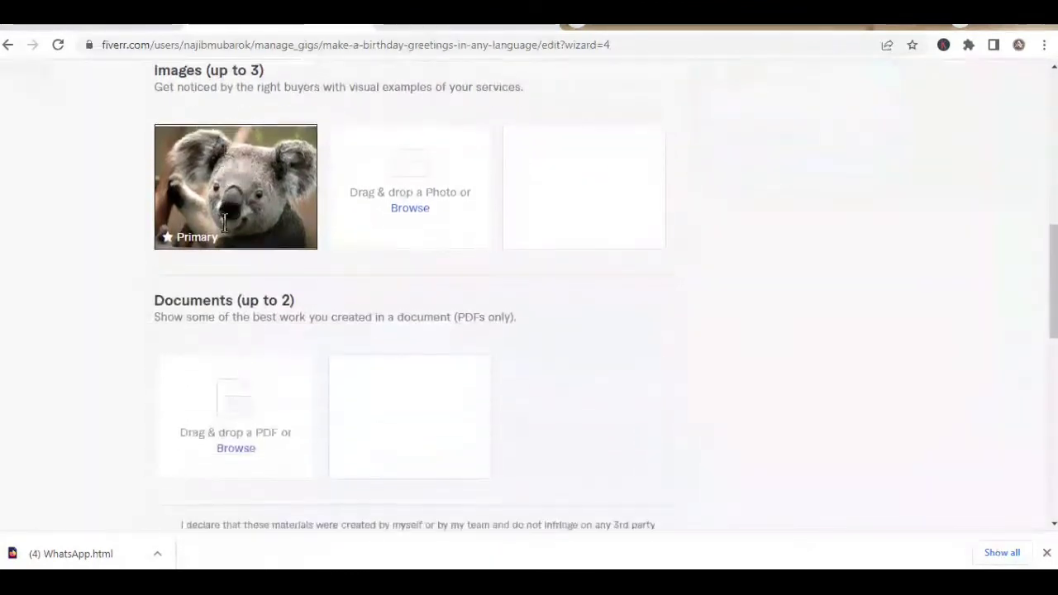
scroll(223, 218, "down", 2)
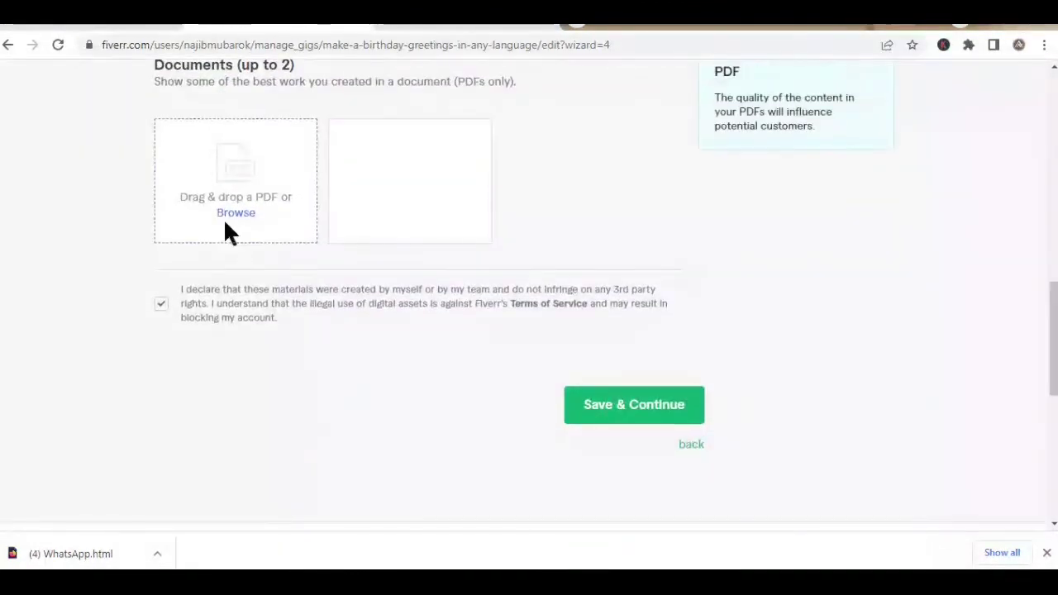
scroll(227, 231, "up", 7)
scroll(227, 235, "up", 3)
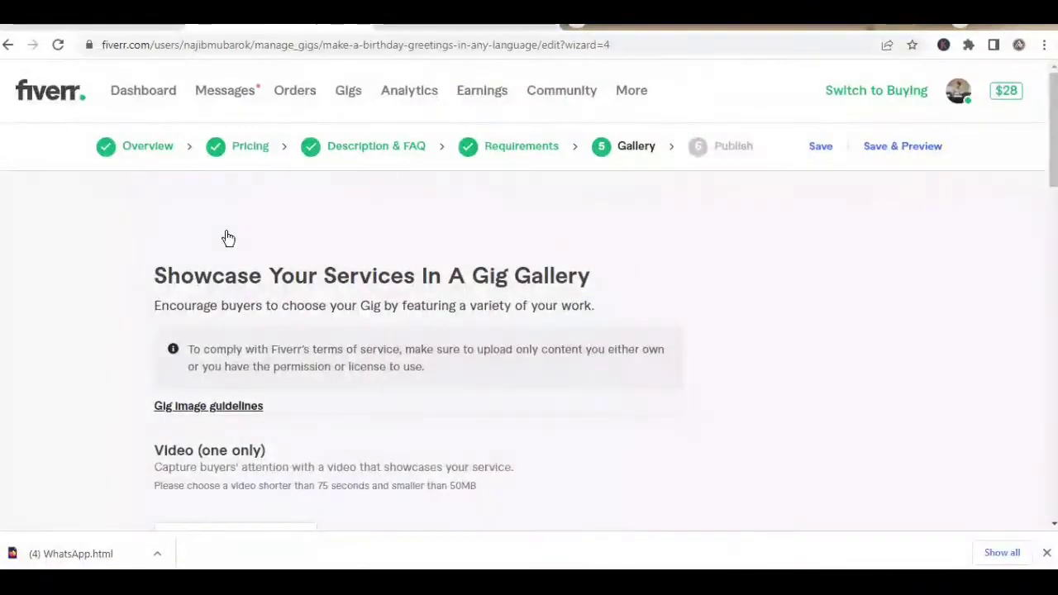
scroll(527, 256, "down", 4)
scroll(523, 246, "down", 8)
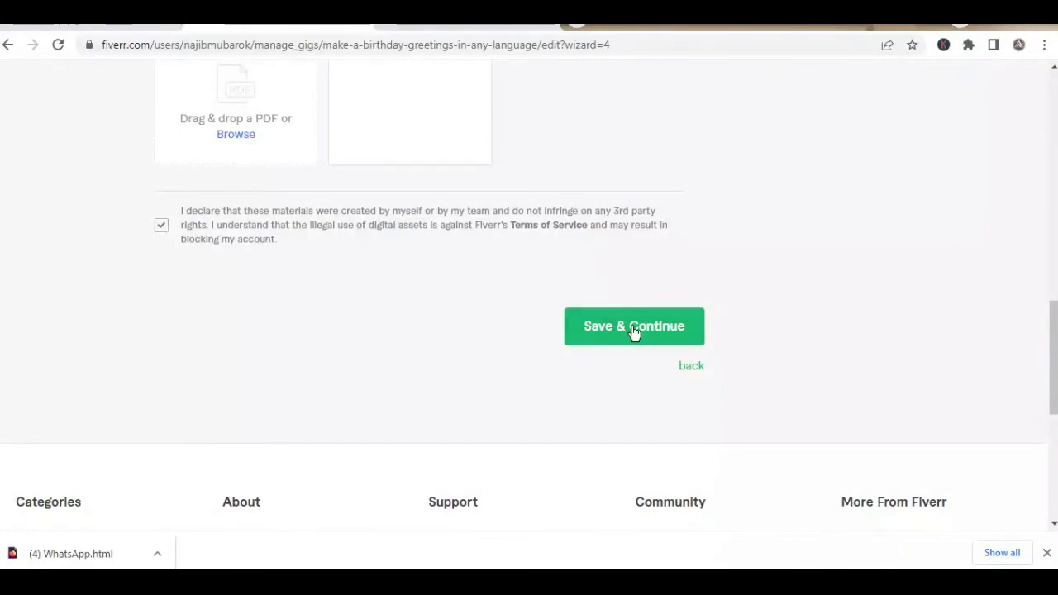
left_click(633, 329)
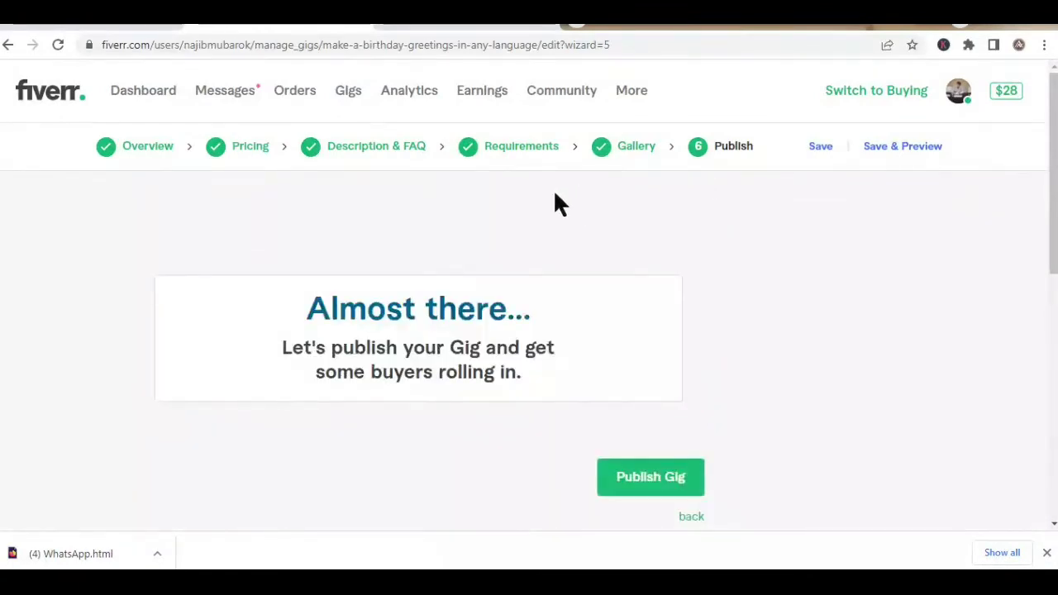
scroll(482, 428, "down", 2)
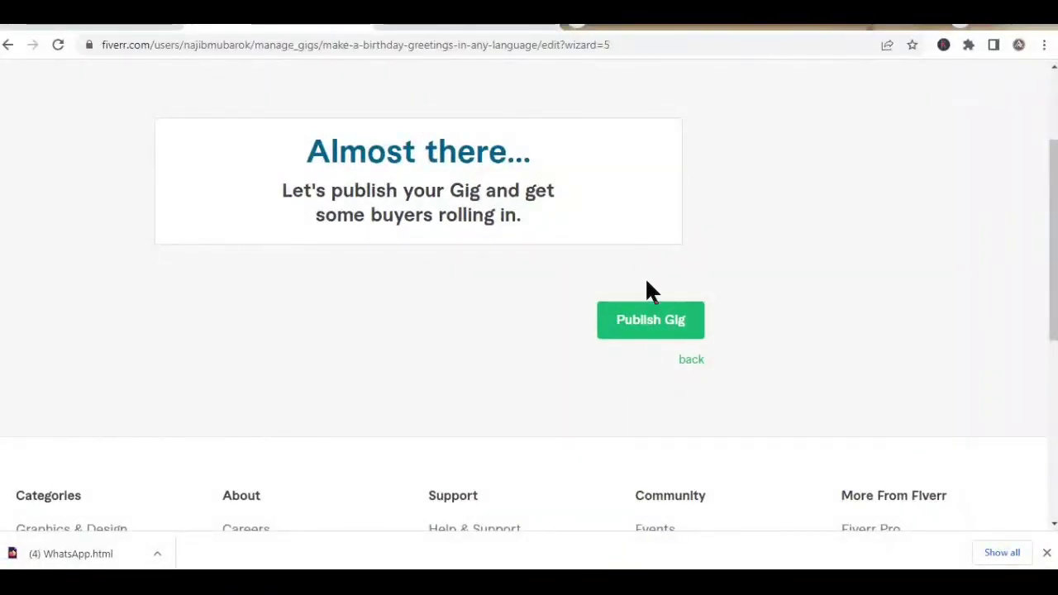
left_click(642, 329)
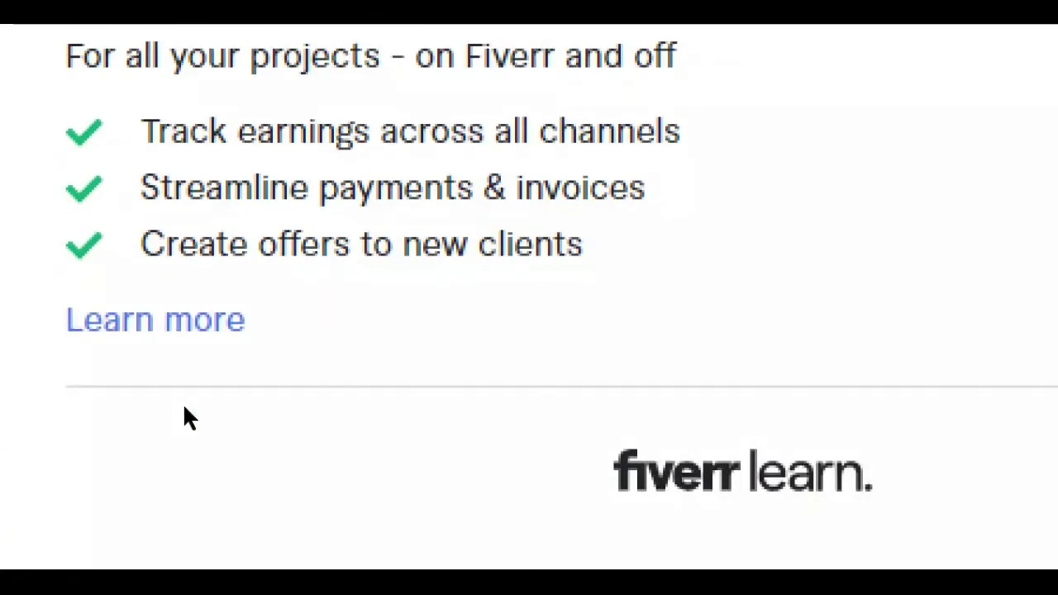
- Look through the publishing confirmation page, including its Fiverr Workspace and Fiverr Learn sections
scroll(186, 419, "down", 2)
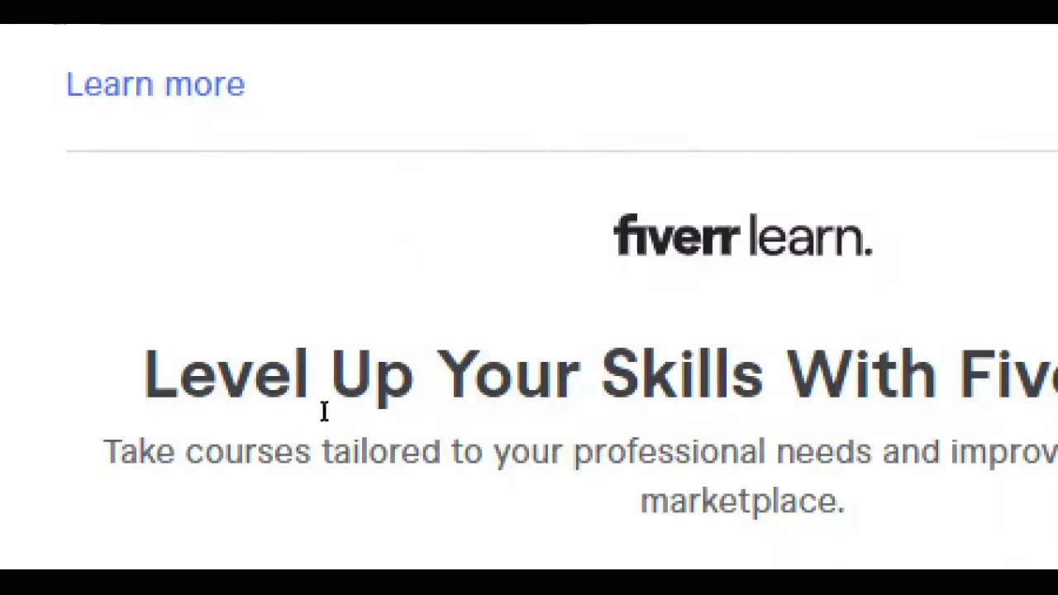
scroll(323, 411, "down", 6)
scroll(454, 409, "down", 1)
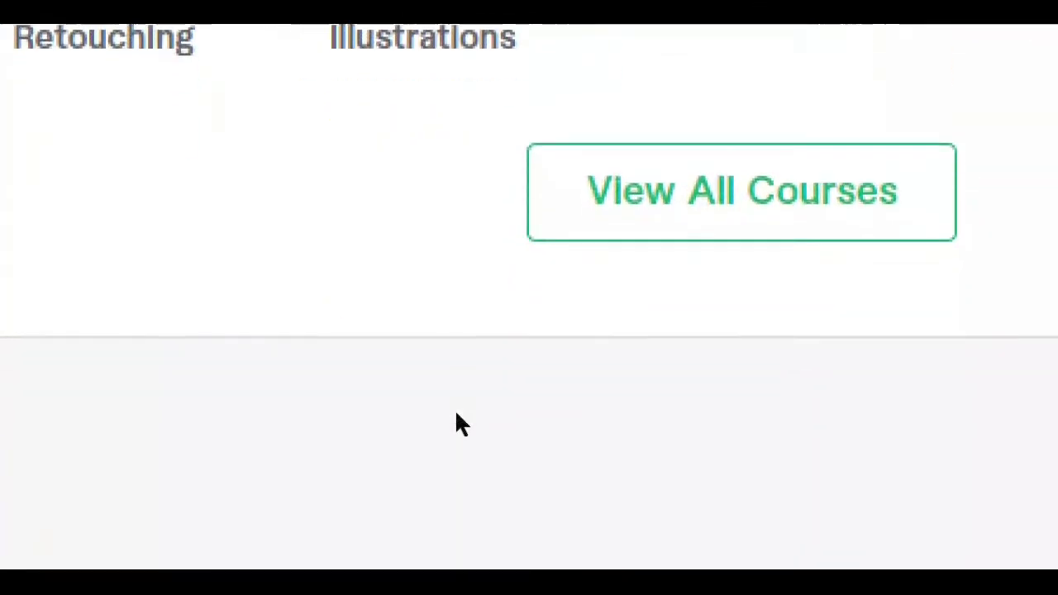
scroll(454, 409, "up", 4)
scroll(454, 409, "down", 3)
scroll(456, 415, "down", 4)
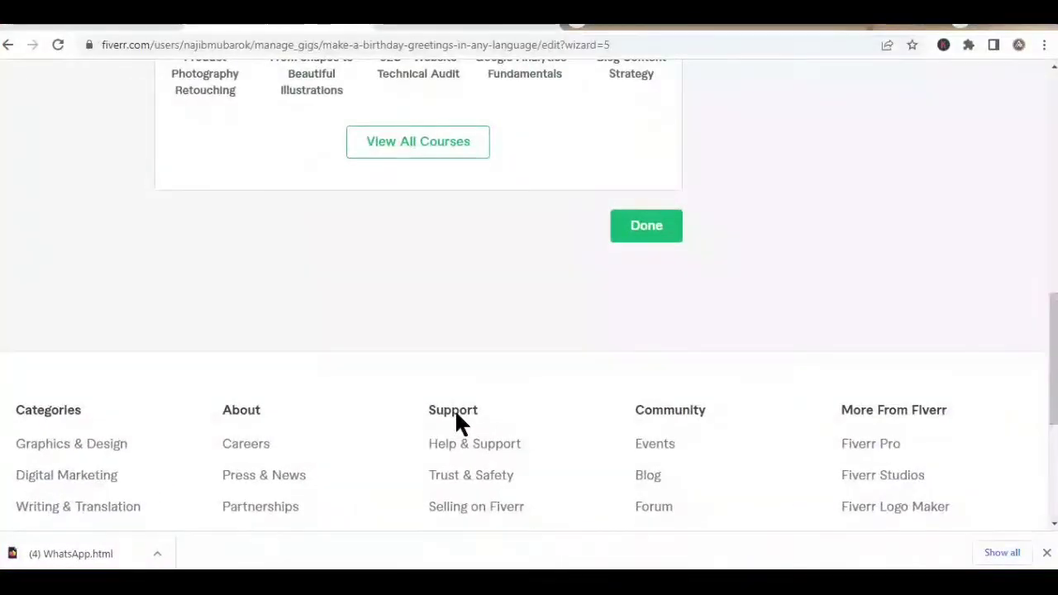
scroll(371, 380, "down", 1)
scroll(284, 330, "up", 15)
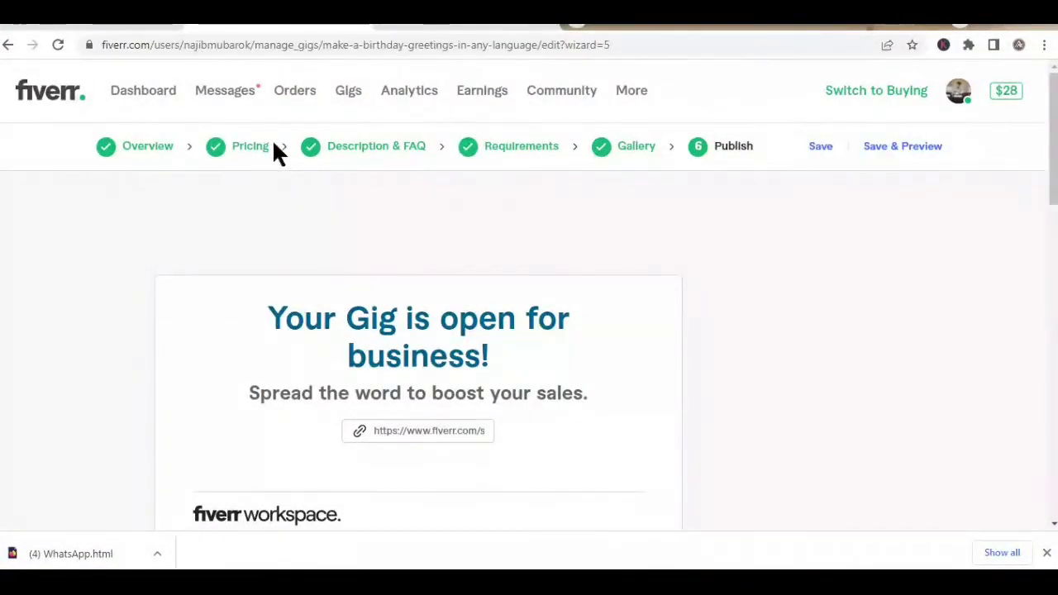
- Open the Gigs overview and check the Active, Pending Approval and Requires Modification lists for the new gig
left_click(345, 92)
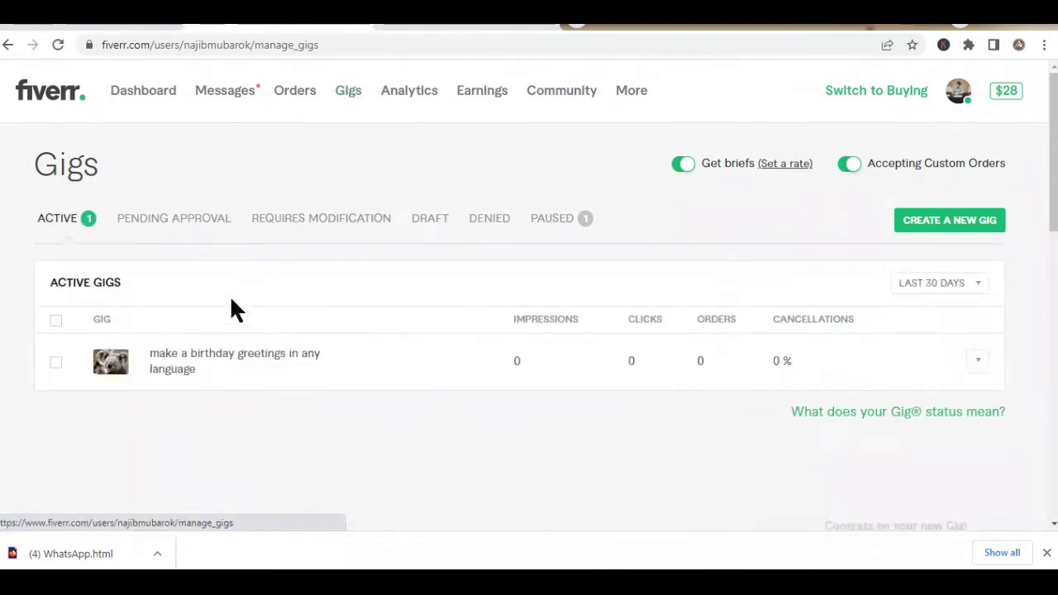
scroll(168, 387, "down", 1)
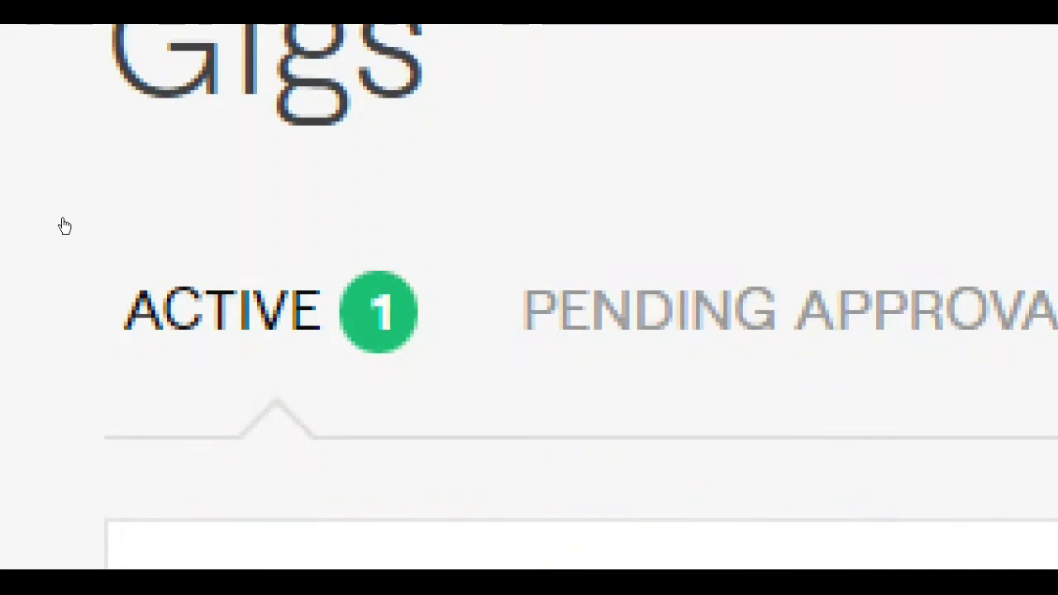
left_click(621, 239)
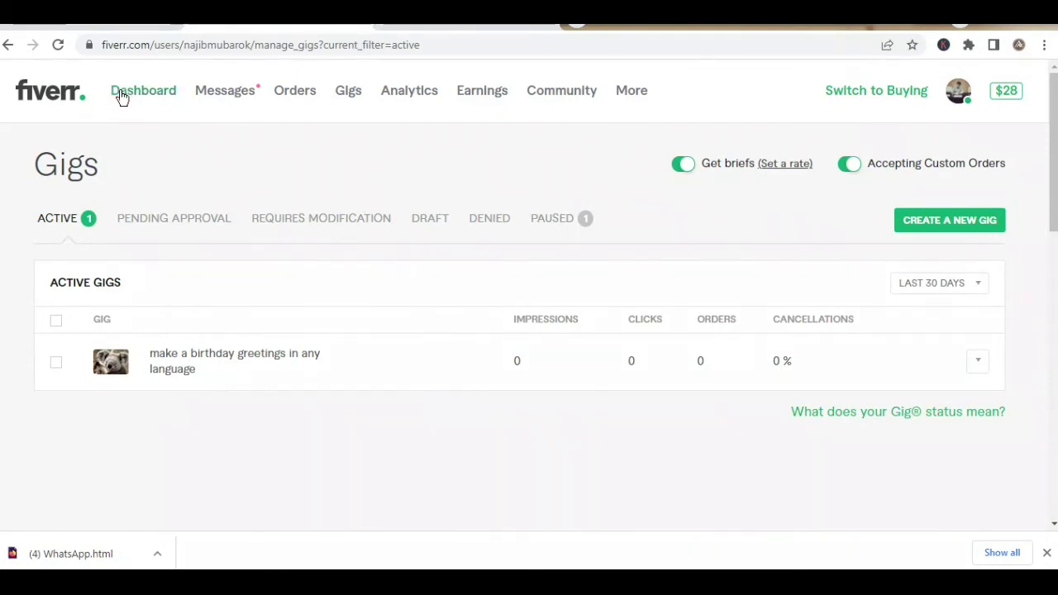
left_click(165, 218)
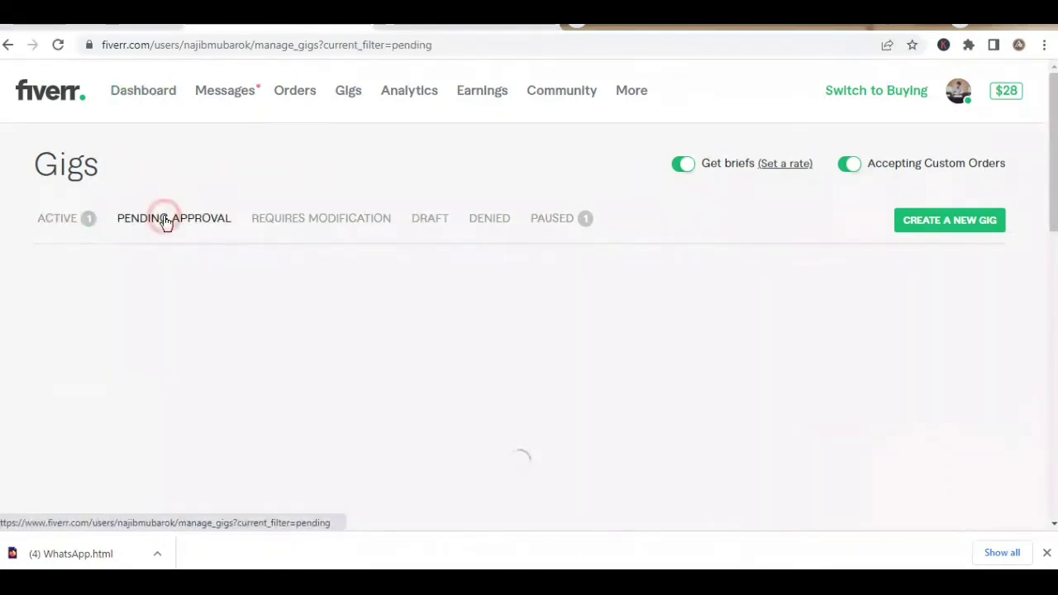
left_click(277, 230)
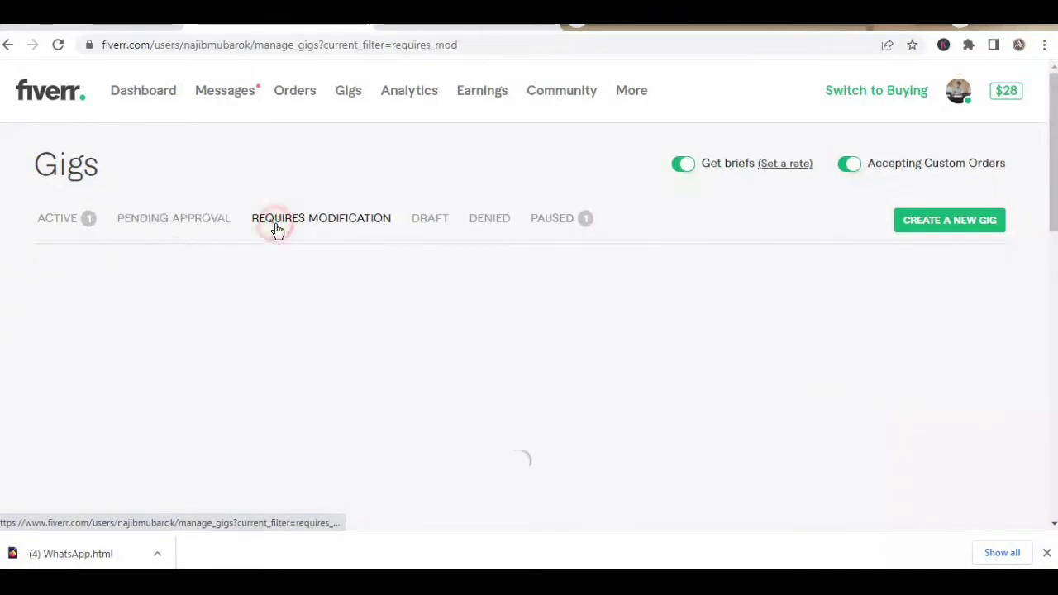
left_click(58, 212)
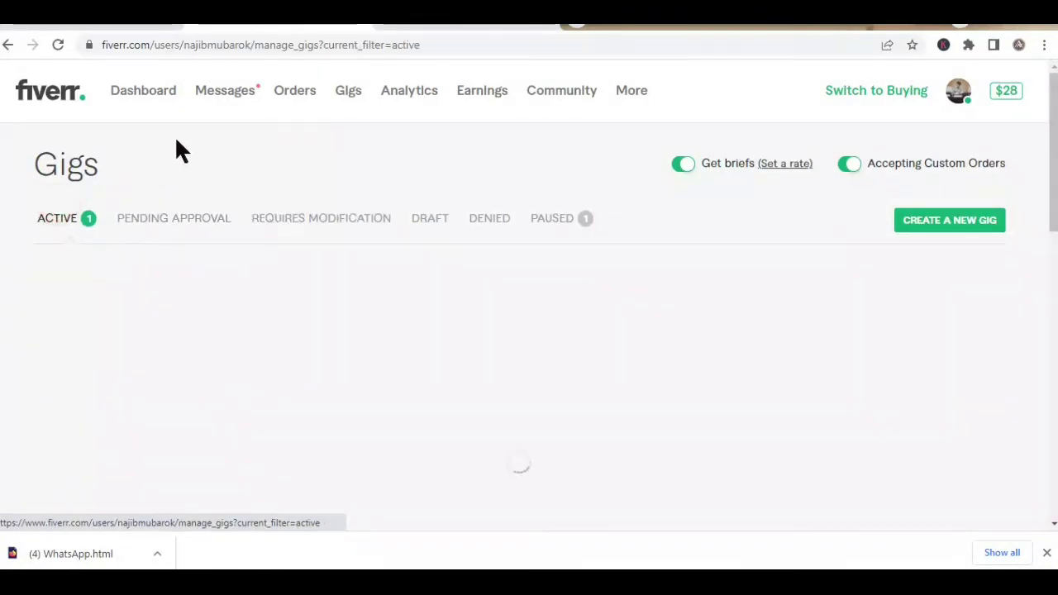
- Open the new-gig notification's Fiverr Learn page from the messages, look at its start page, and return to the Gigs overview
left_click(226, 88)
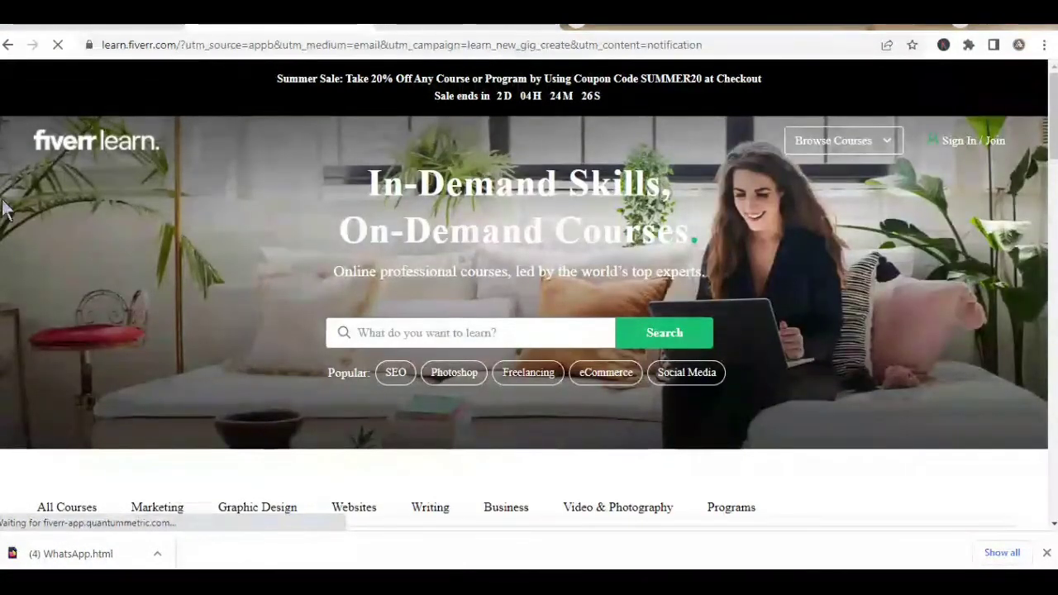
scroll(124, 248, "down", 3)
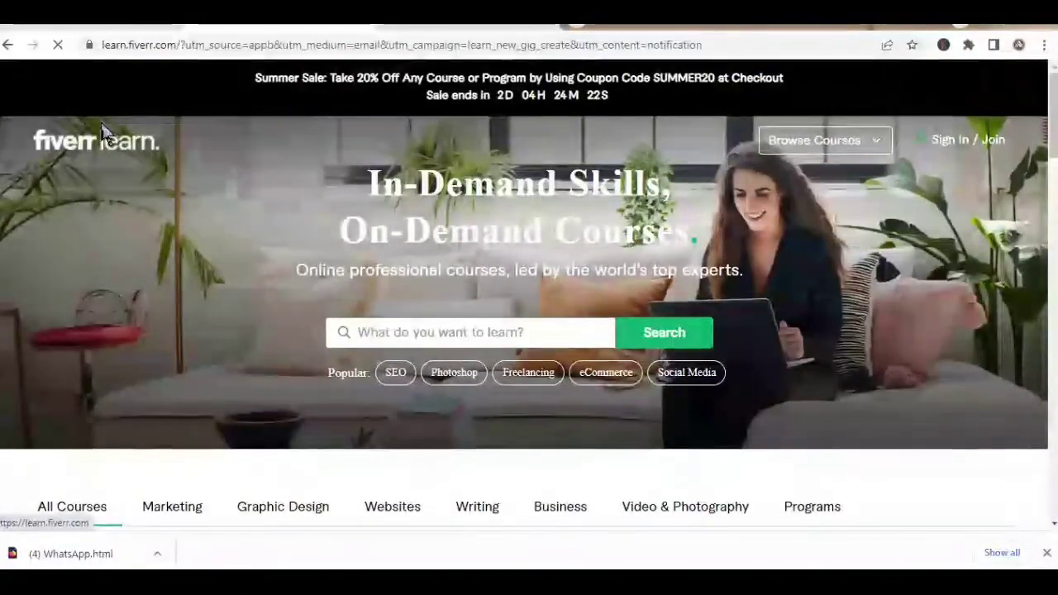
scroll(189, 176, "down", 8)
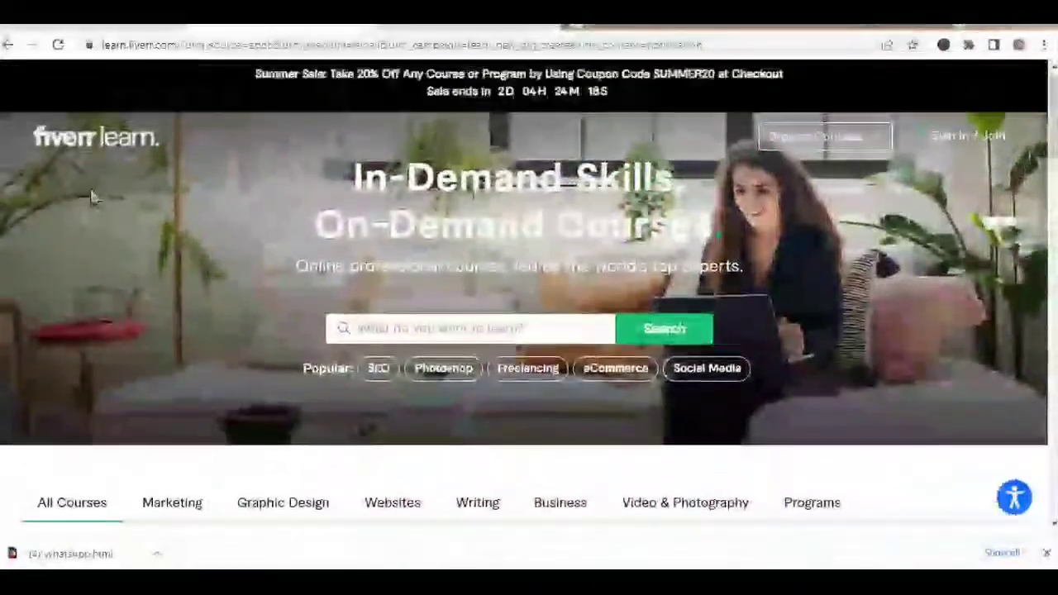
left_click(9, 45)
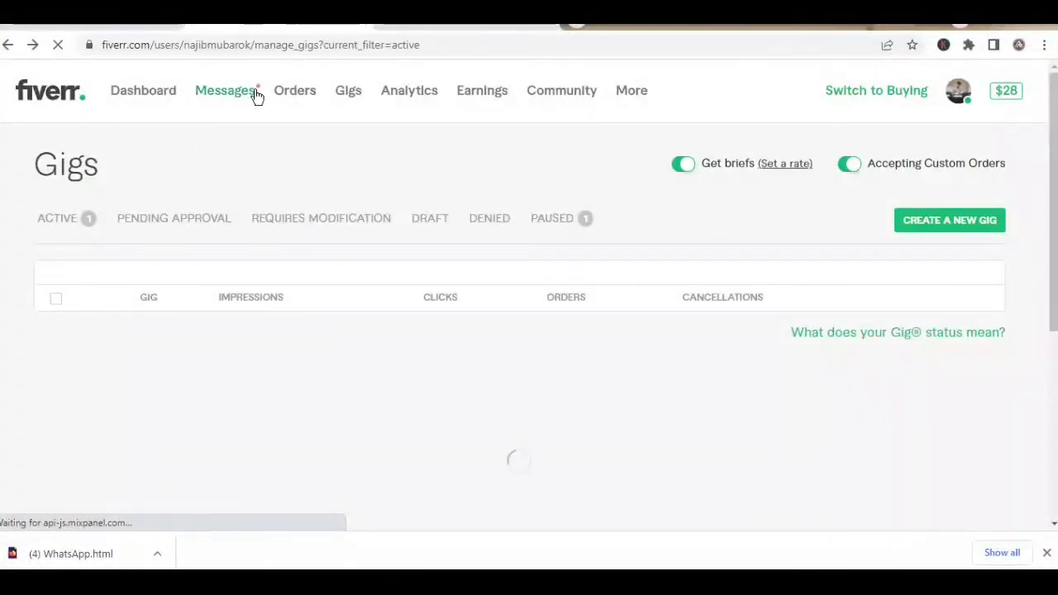
- Reopen the Fiverr Learn page from the messages, look through its courses, instructor reviews and footer categories, and return to the Gigs overview
left_click(234, 90)
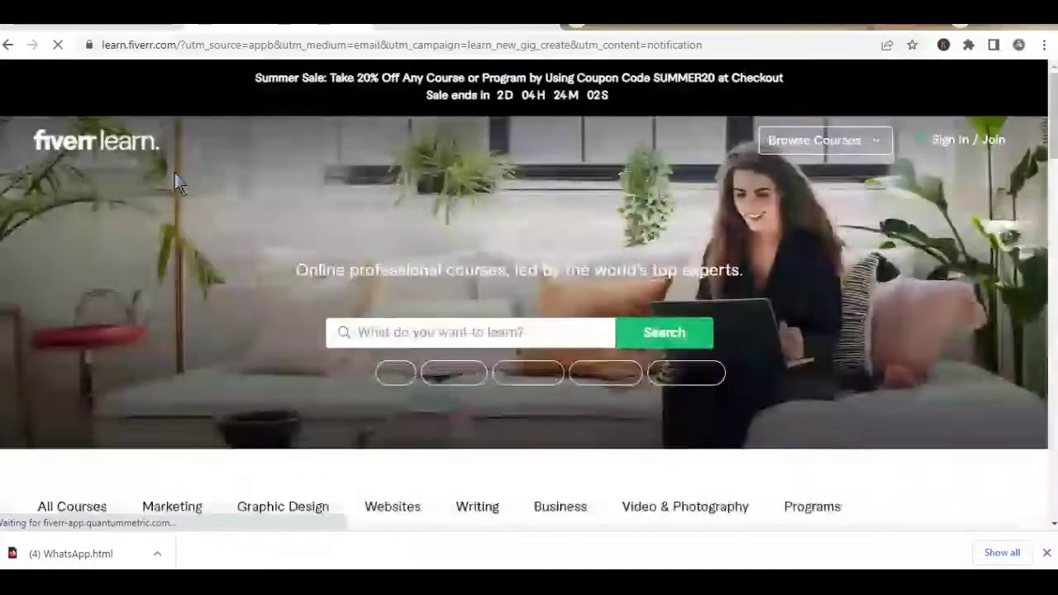
scroll(178, 178, "down", 2)
scroll(180, 177, "down", 2)
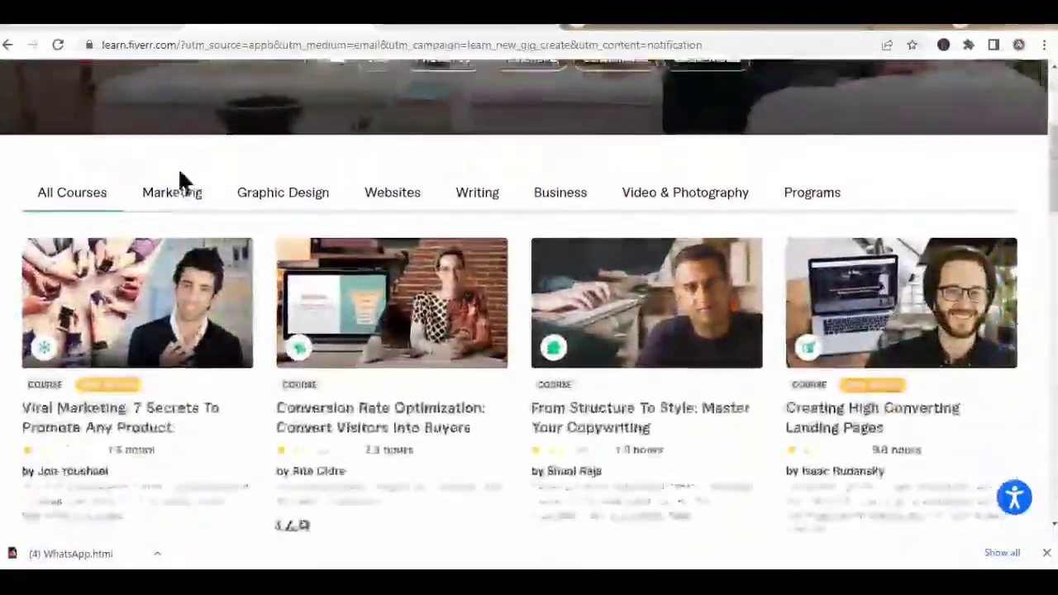
scroll(180, 176, "down", 4)
scroll(180, 184, "down", 8)
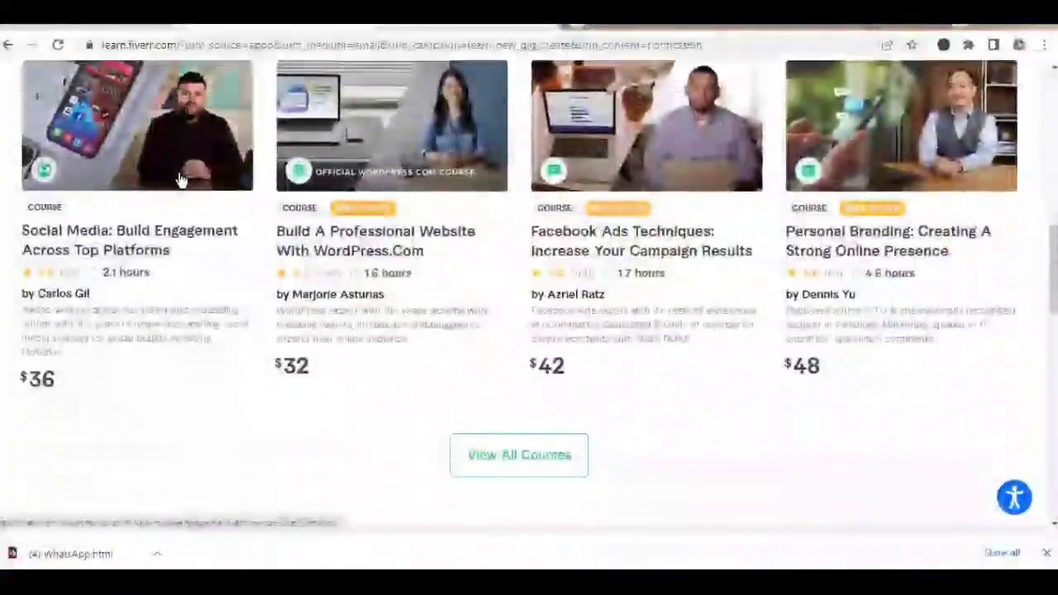
scroll(177, 168, "down", 3)
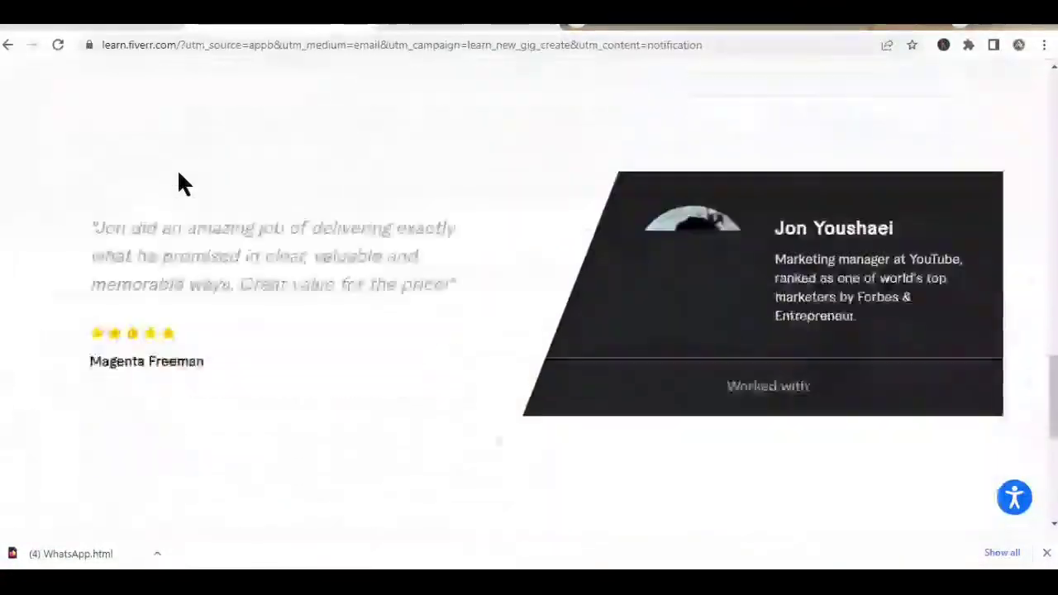
scroll(178, 173, "up", 12)
scroll(183, 189, "up", 3)
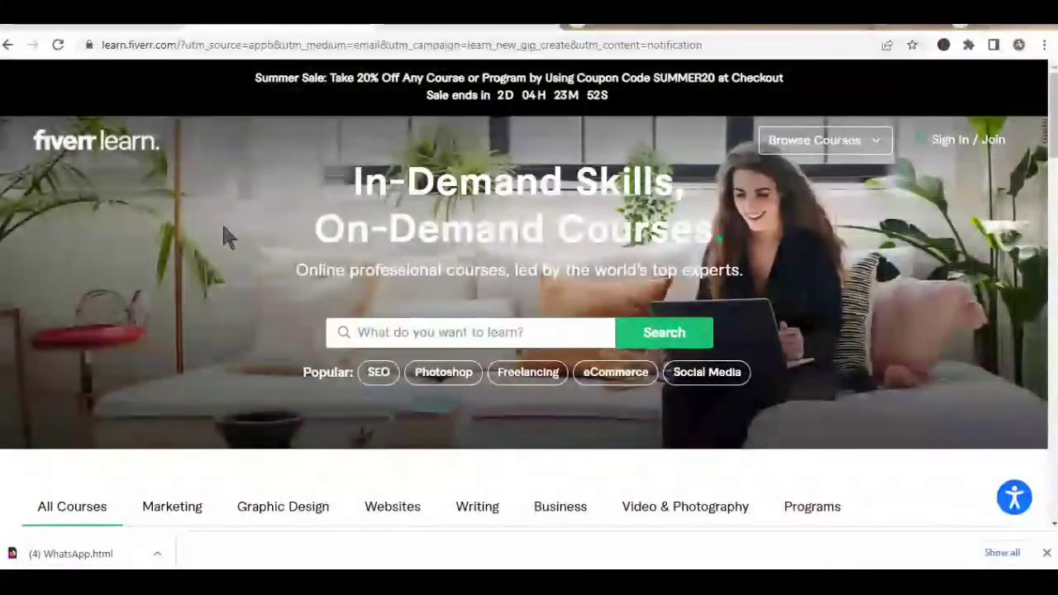
scroll(273, 234, "down", 1)
scroll(289, 230, "down", 7)
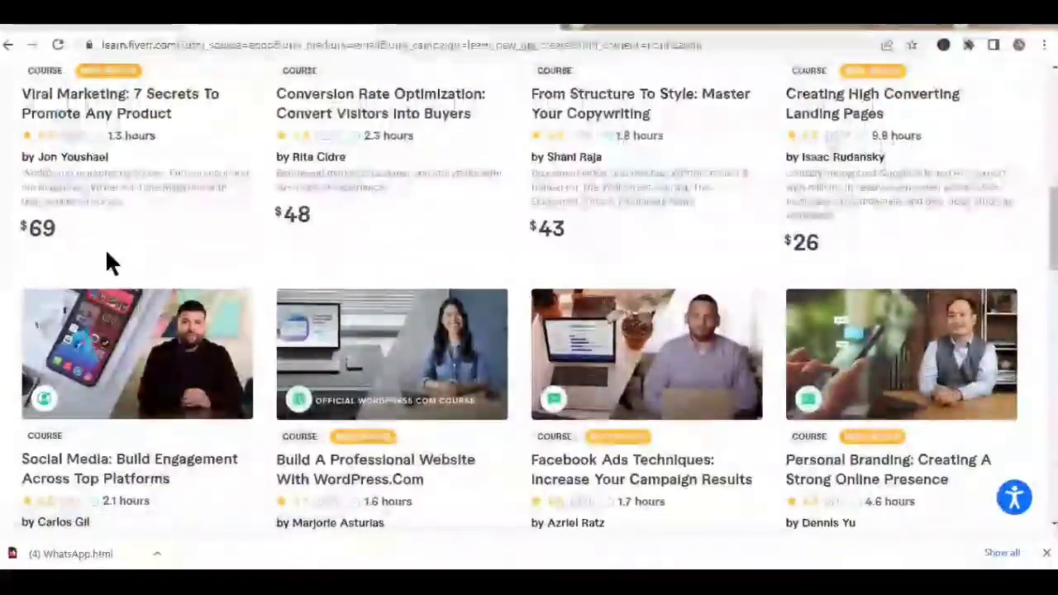
scroll(106, 258, "down", 15)
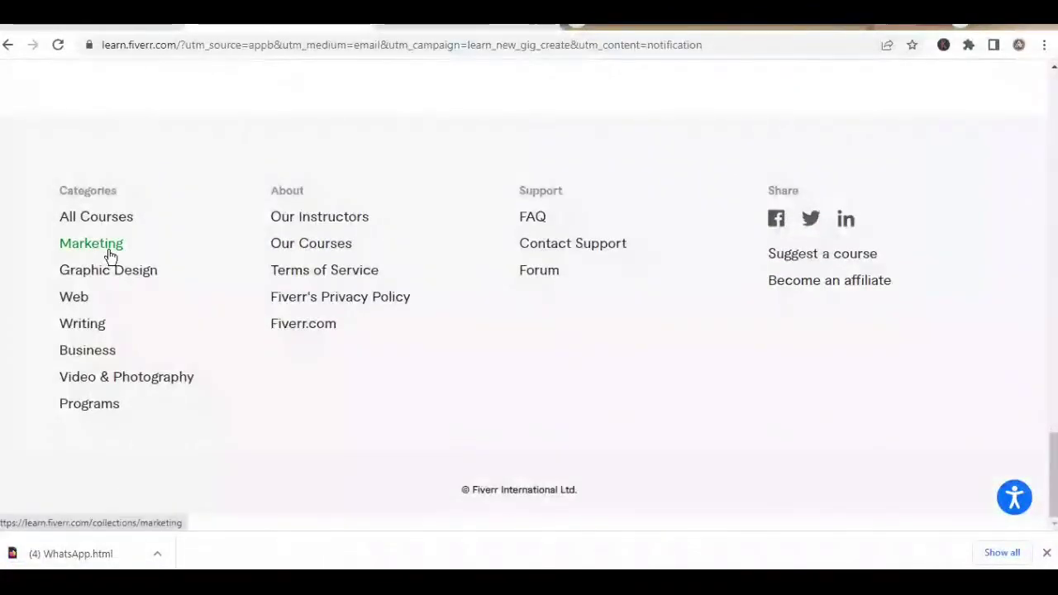
scroll(109, 256, "up", 20)
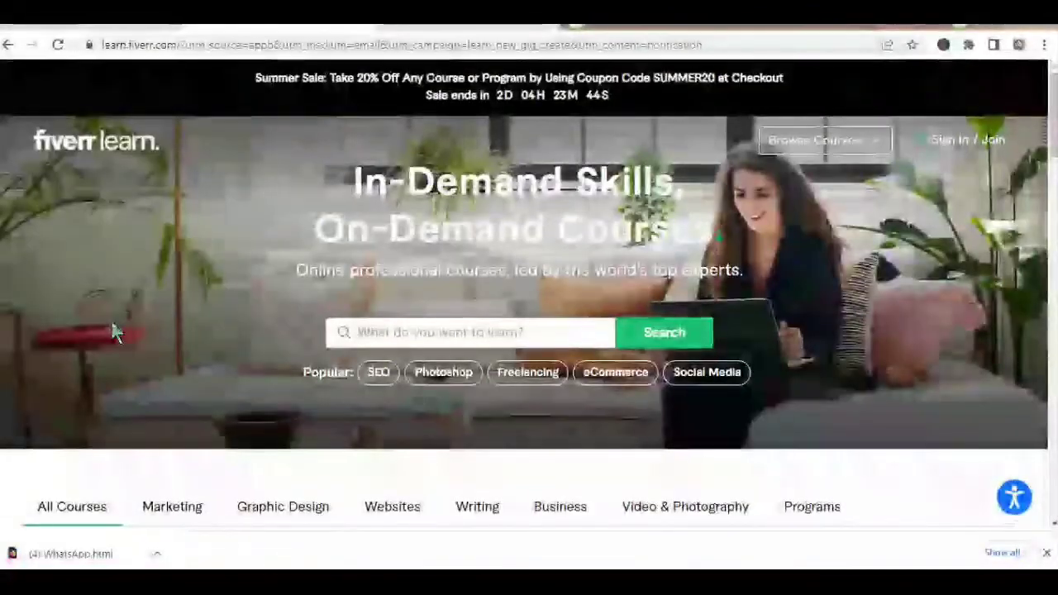
key("alt+Left")
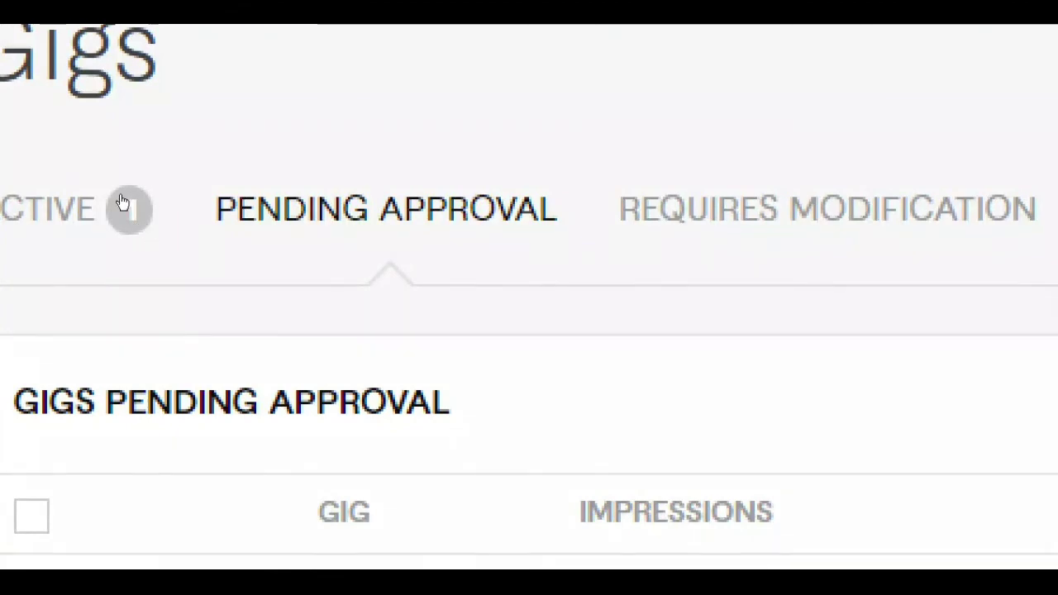
- Examine the active birthday greetings gig's details, including its order limit and watermark settings, and check the seller dashboard
left_click(38, 217)
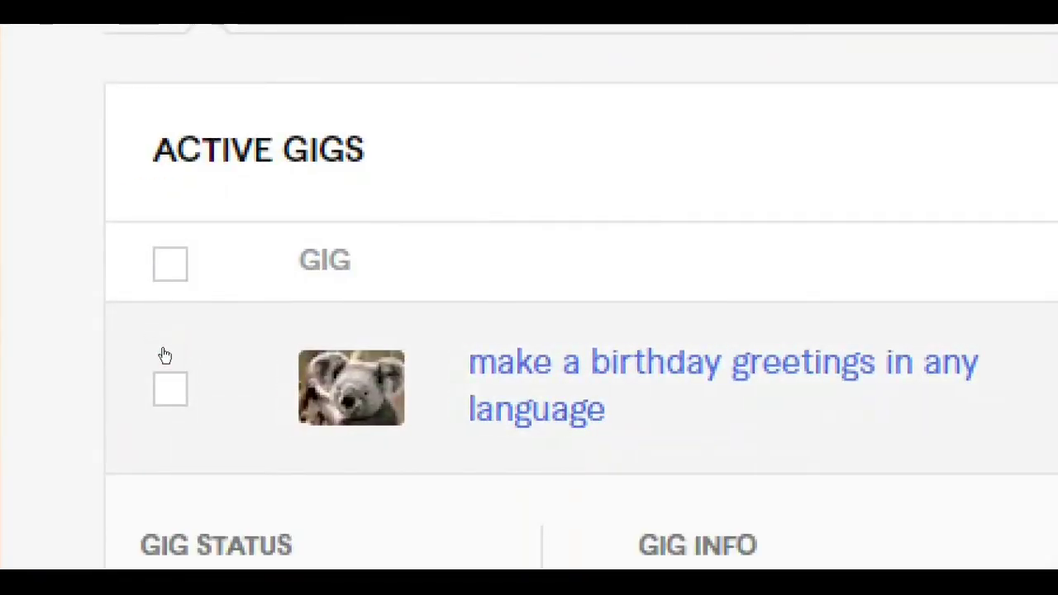
scroll(147, 479, "down", 10)
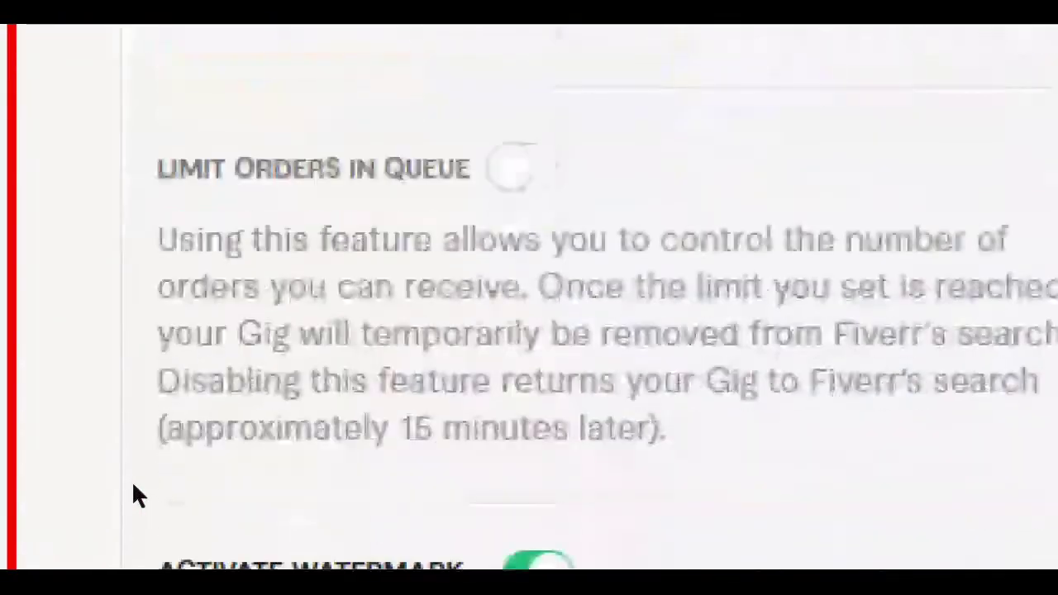
scroll(143, 449, "down", 6)
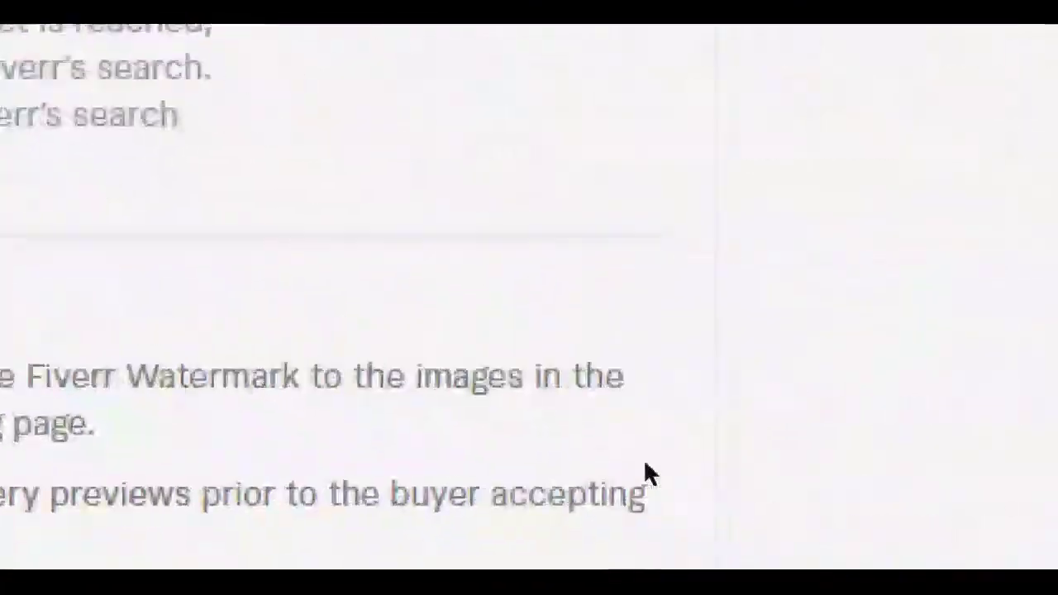
scroll(642, 458, "down", 5)
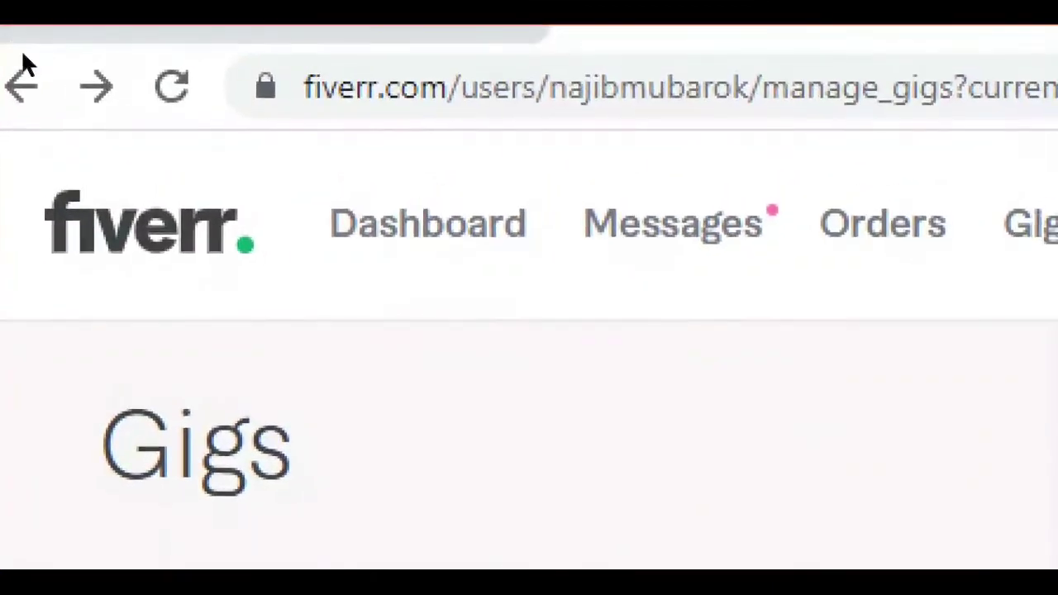
left_click(124, 89)
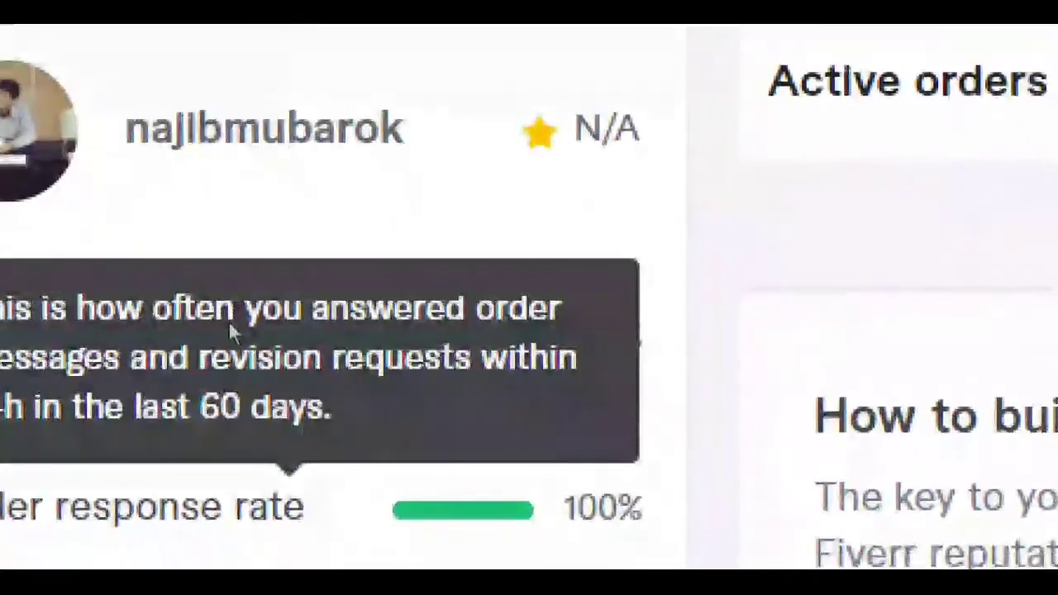
scroll(470, 390, "down", 3)
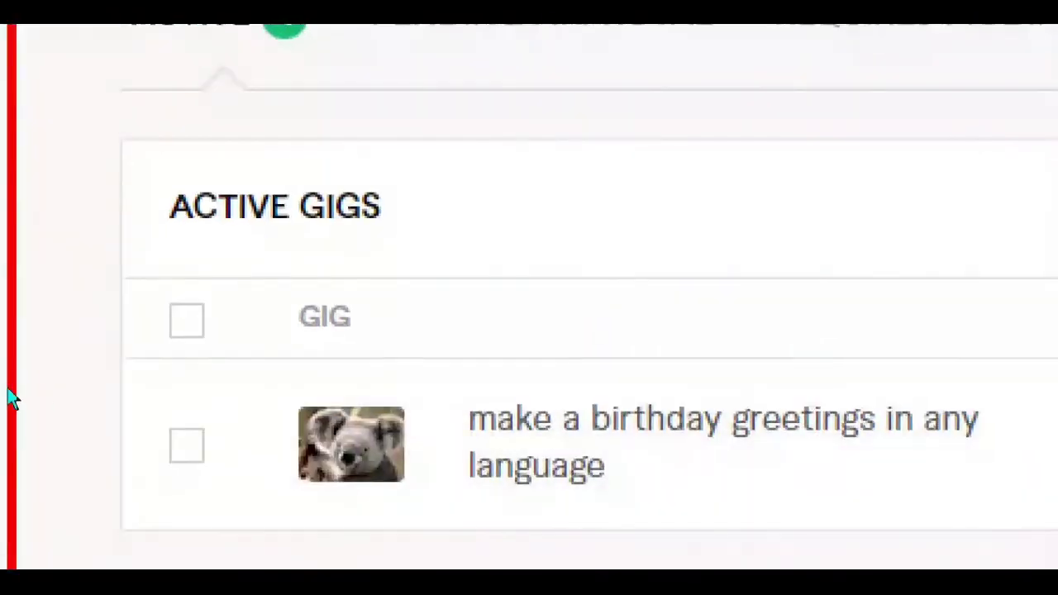
- Select the birthday greetings gig in the Active Gigs list
right_click(105, 361)
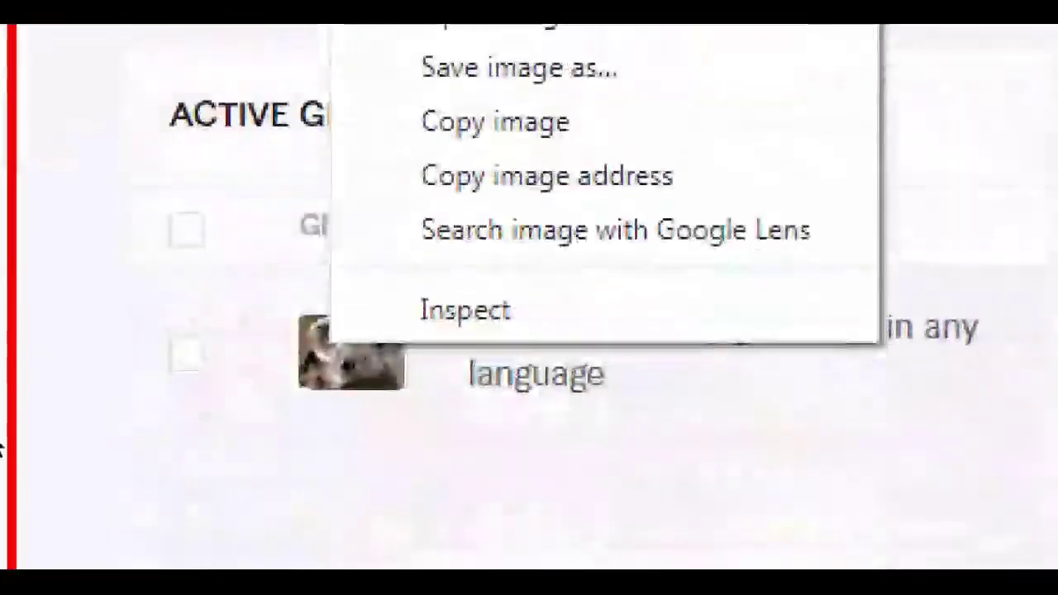
left_click(37, 409)
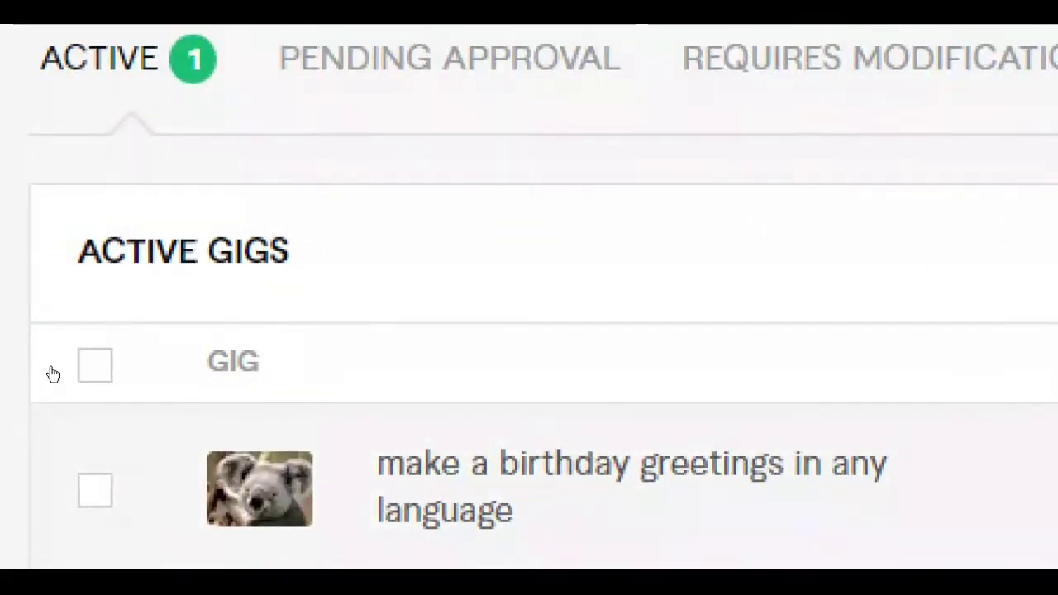
left_click(52, 369)
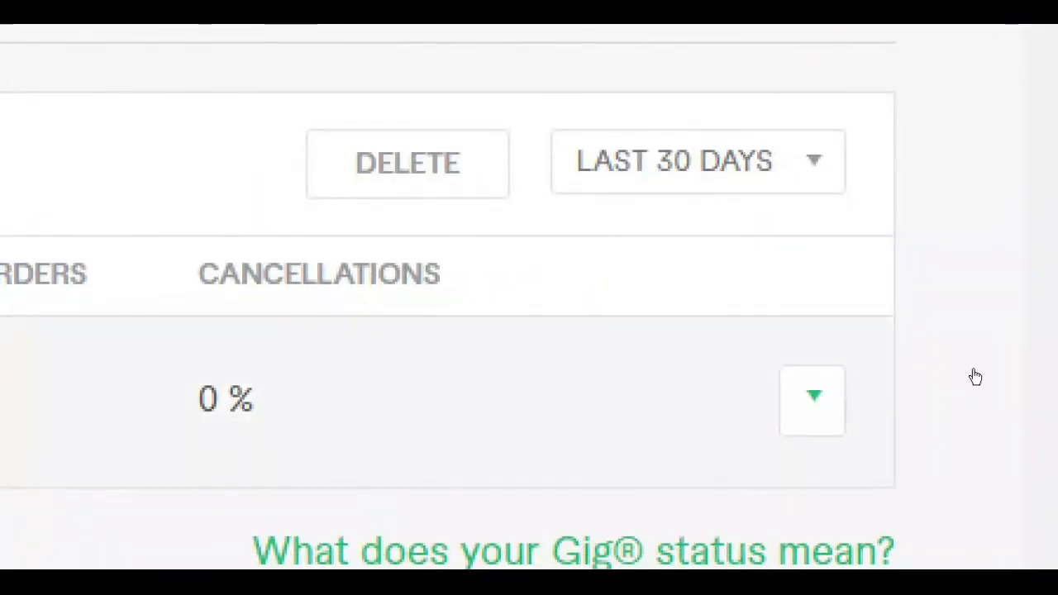
- Open the sharing options for the birthday greetings gig and choose WhatsApp as the channel
left_click(983, 366)
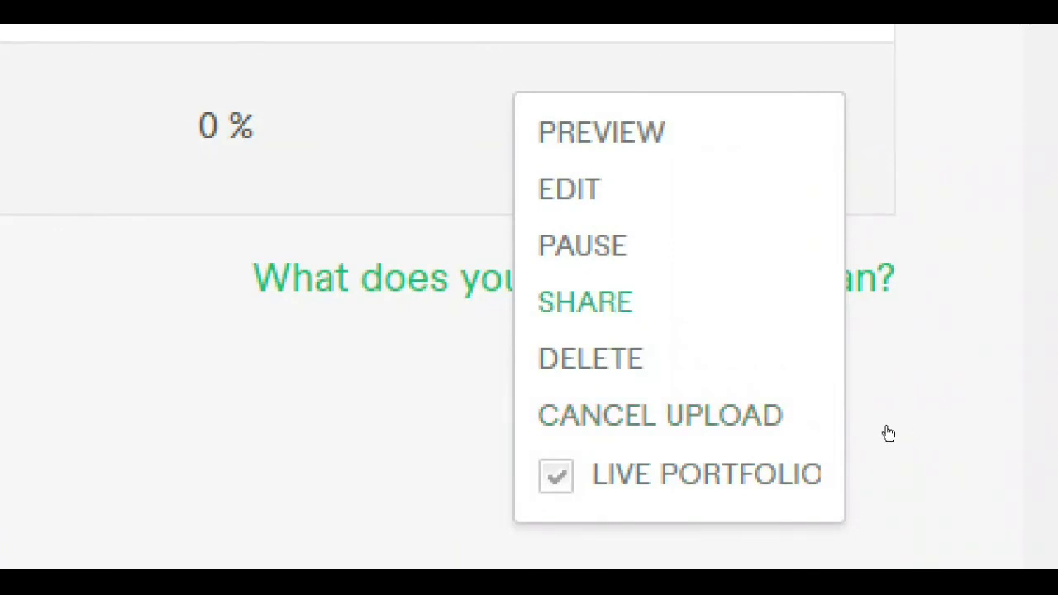
left_click(804, 439)
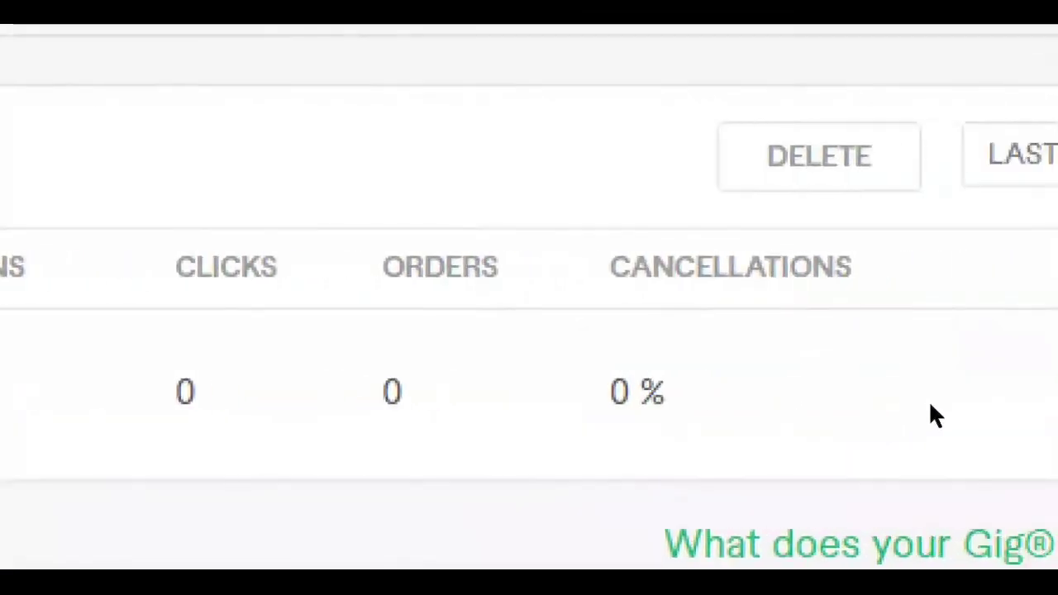
left_click(980, 367)
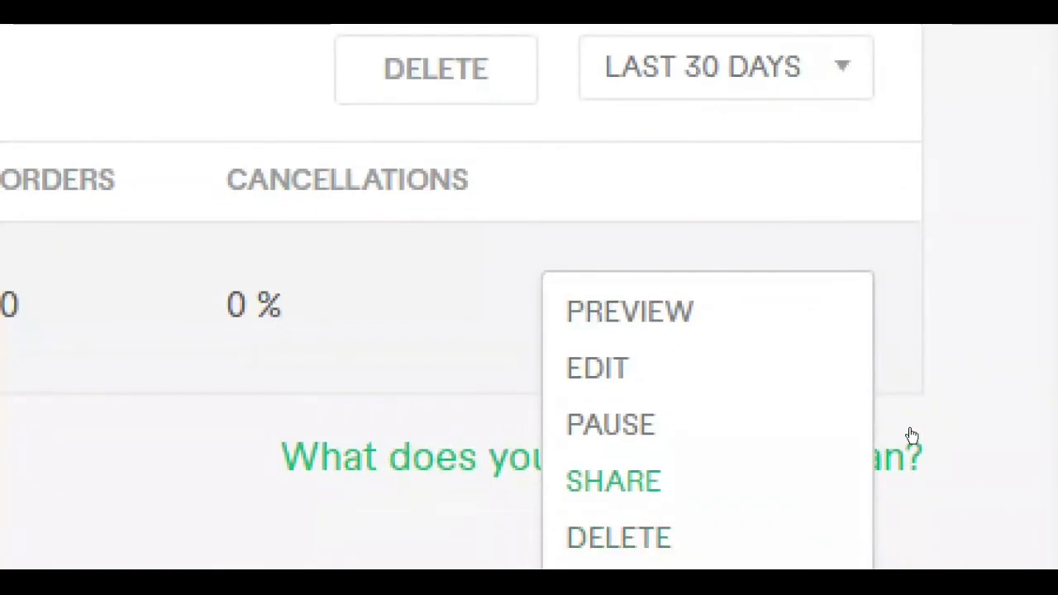
left_click(613, 481)
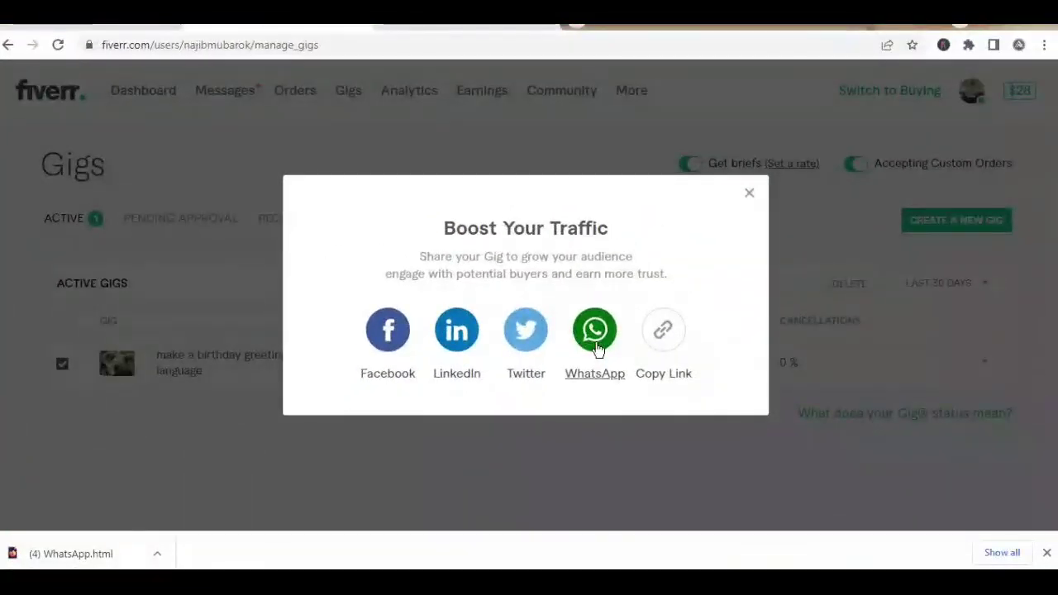
left_click(596, 345)
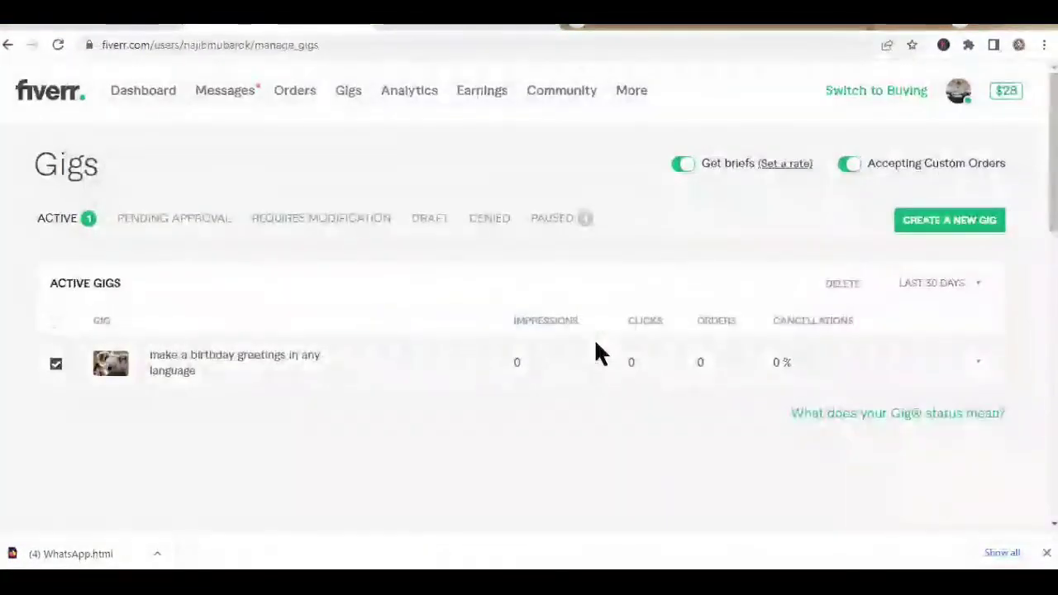